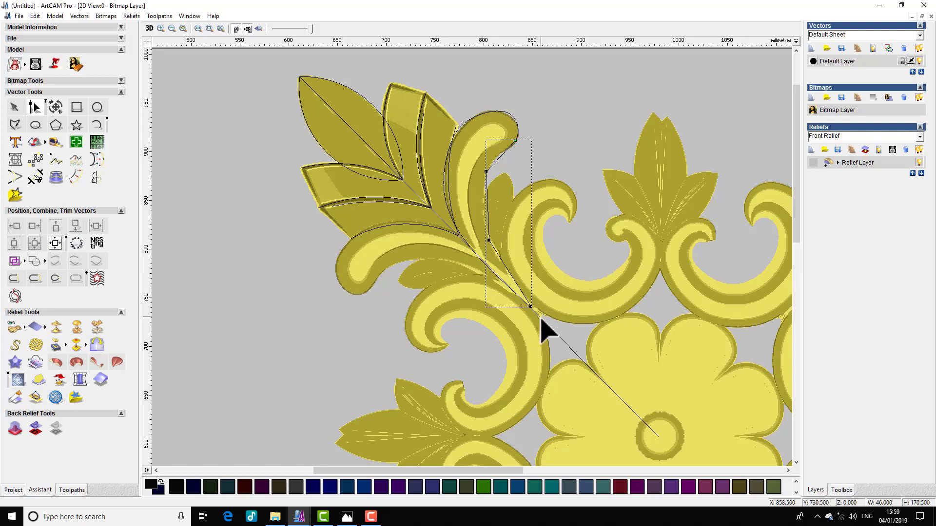
Step: Move the inner-edge polyline of the rounded curled leaf so its lower end snaps to the lower end of the leaf's outer curve
left_click(518, 296)
scroll(535, 314, "up", 1)
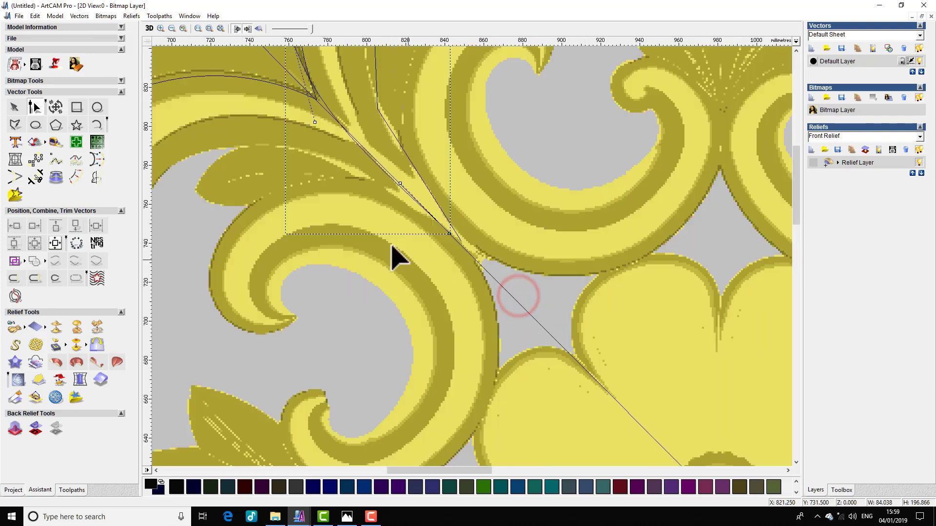
key("n")
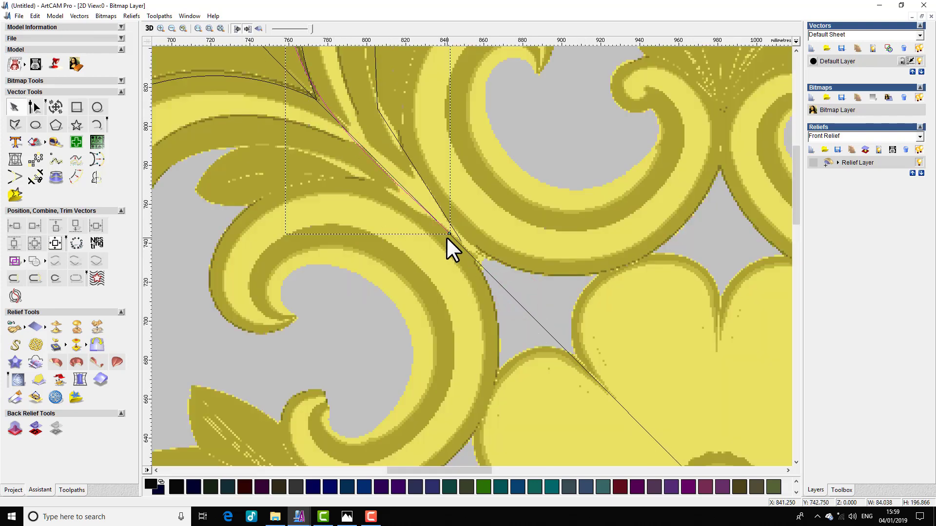
left_click(461, 236)
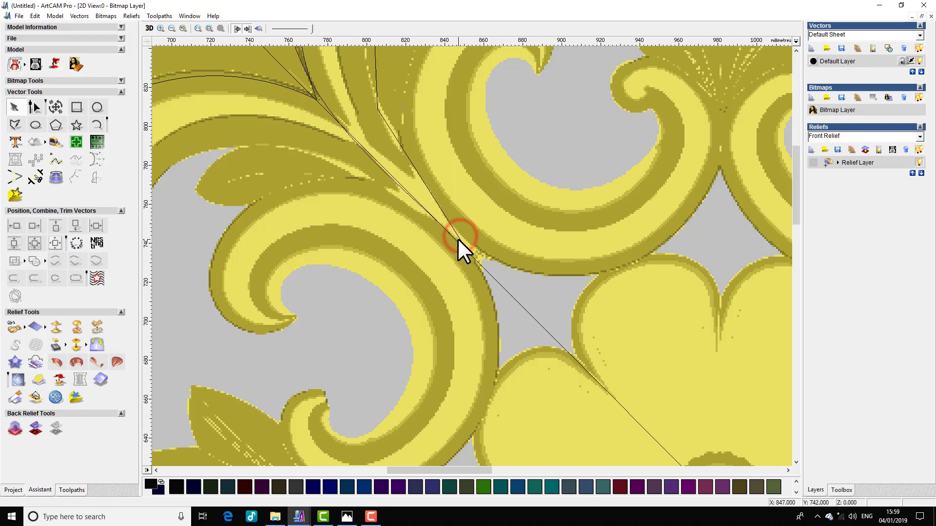
left_click(461, 239)
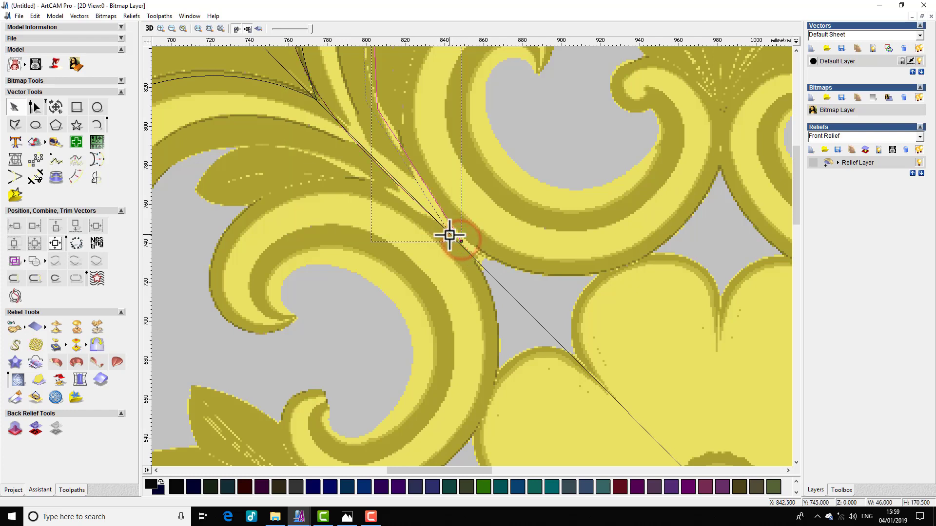
scroll(454, 218, "down", 2)
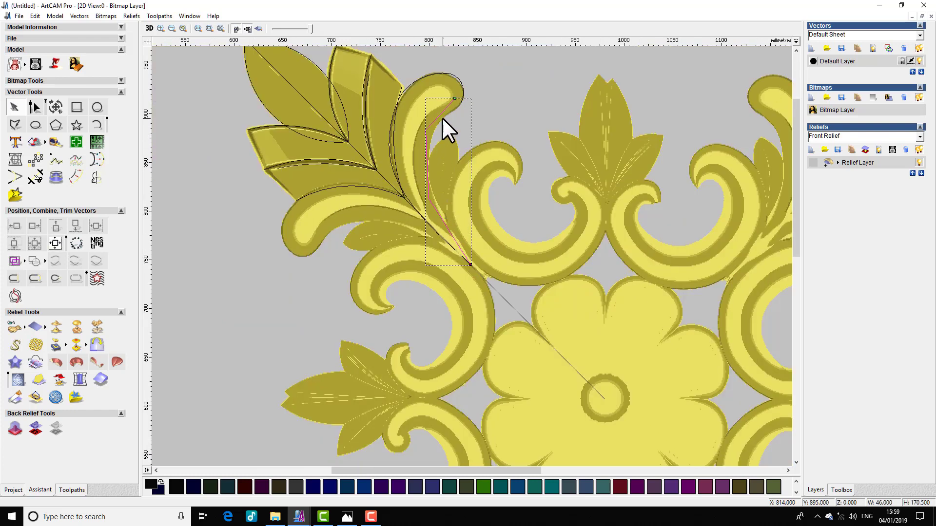
Step: Convert the three straight spans of the curled leaf's inner-edge polyline into arcs
key("n")
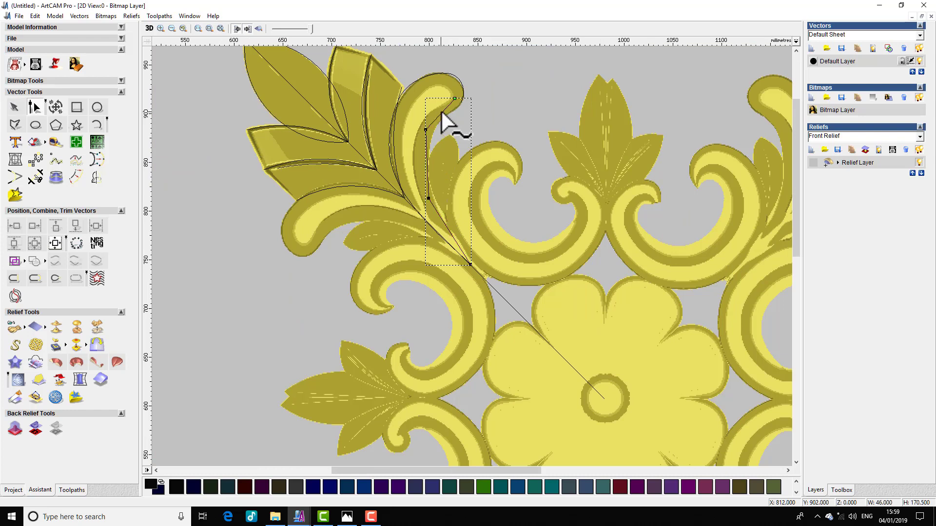
key("b")
key("b")
key("b")
key("a")
key("a")
key("a")
key("a")
Step: Reshape the arcs and reposition their nodes to follow the inner edge of the curled leaf in the bitmap
left_click_drag(428, 164, 418, 164)
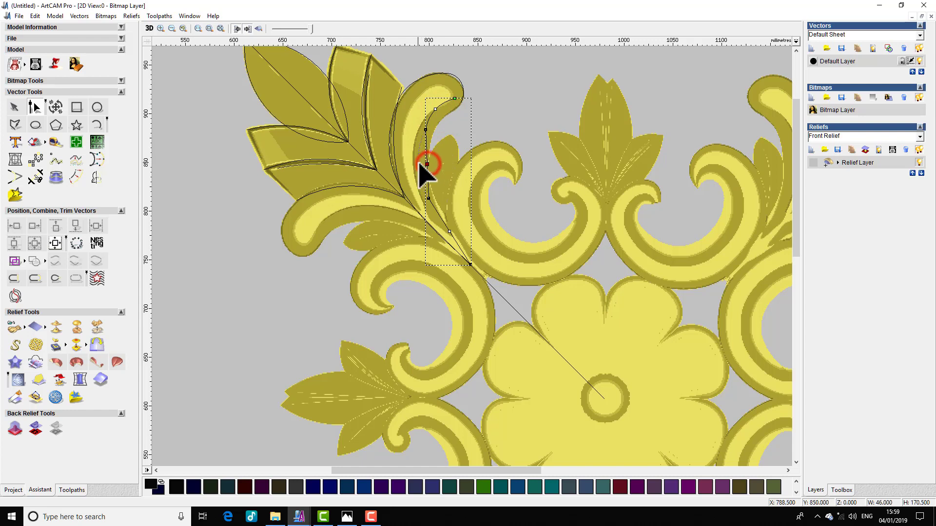
left_click_drag(425, 129, 433, 132)
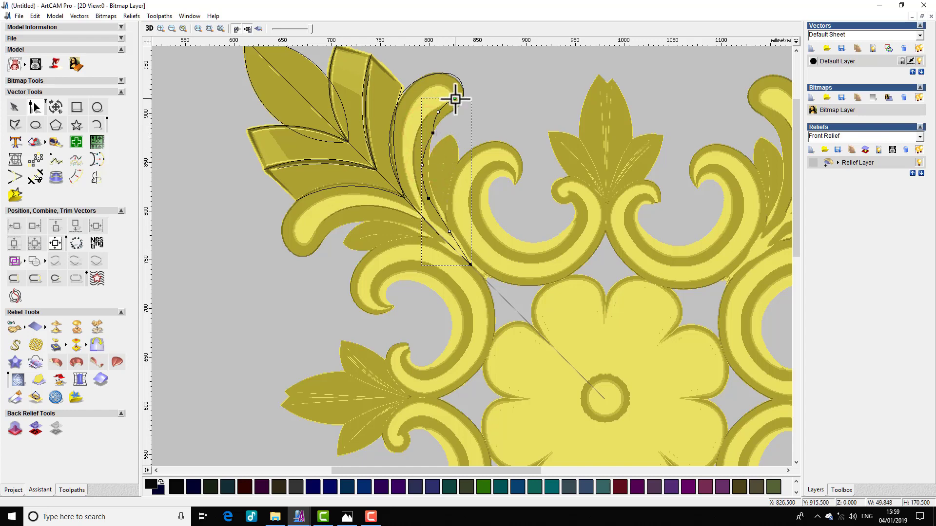
left_click_drag(456, 98, 461, 99)
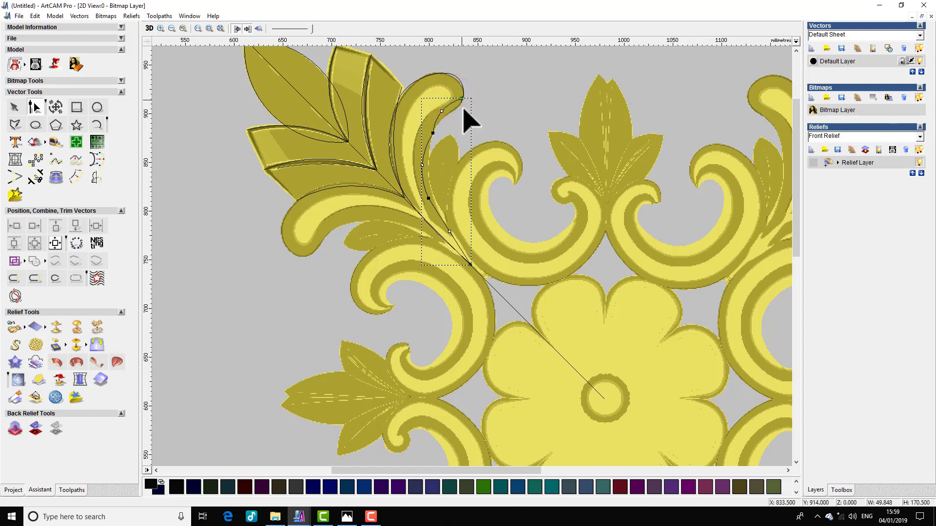
left_click(429, 197)
left_click_drag(434, 199, 439, 199)
left_click(441, 111)
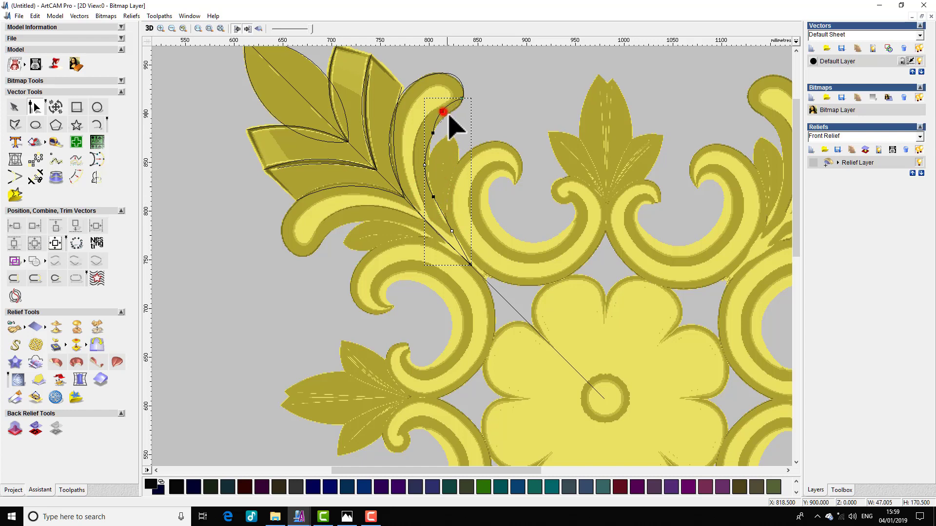
left_click_drag(441, 111, 446, 115)
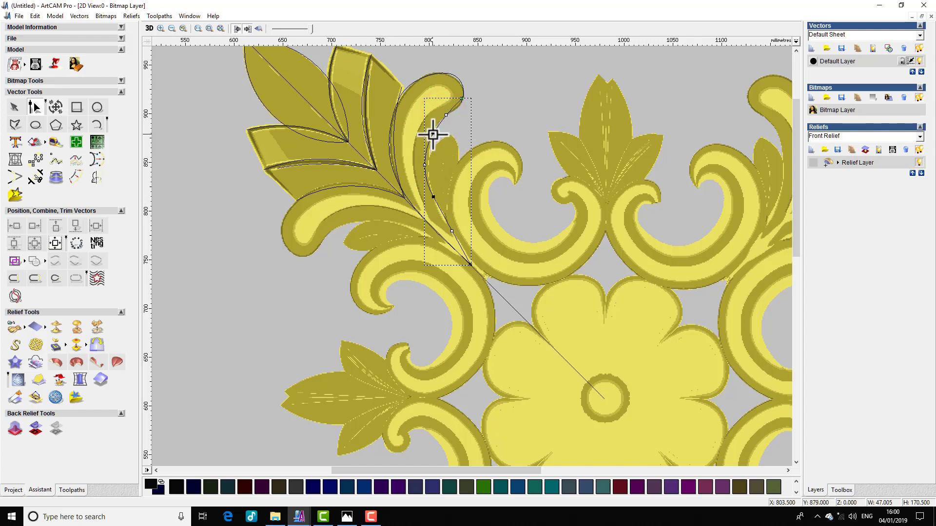
Step: Smooth the two middle nodes of the inner-edge curve and nudge its upper end node down slightly
key("s")
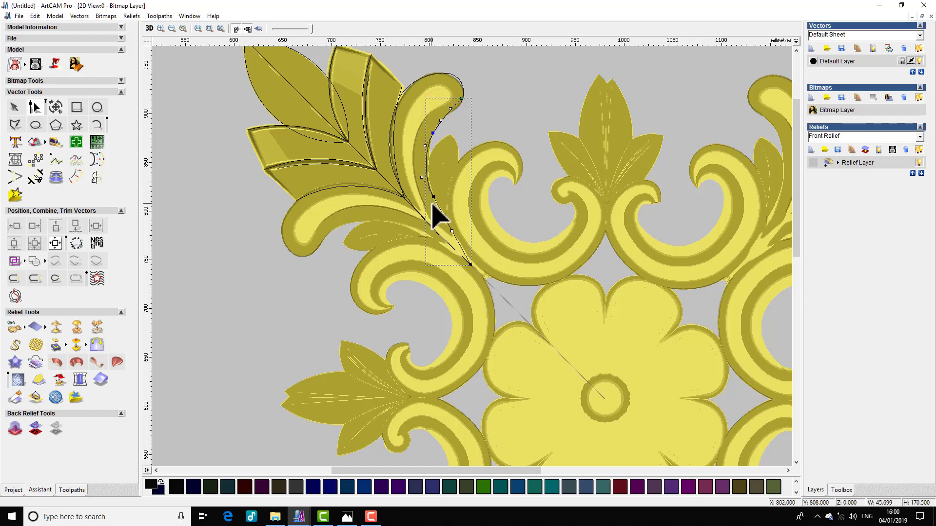
key("s")
left_click_drag(461, 98, 460, 102)
left_click(499, 85)
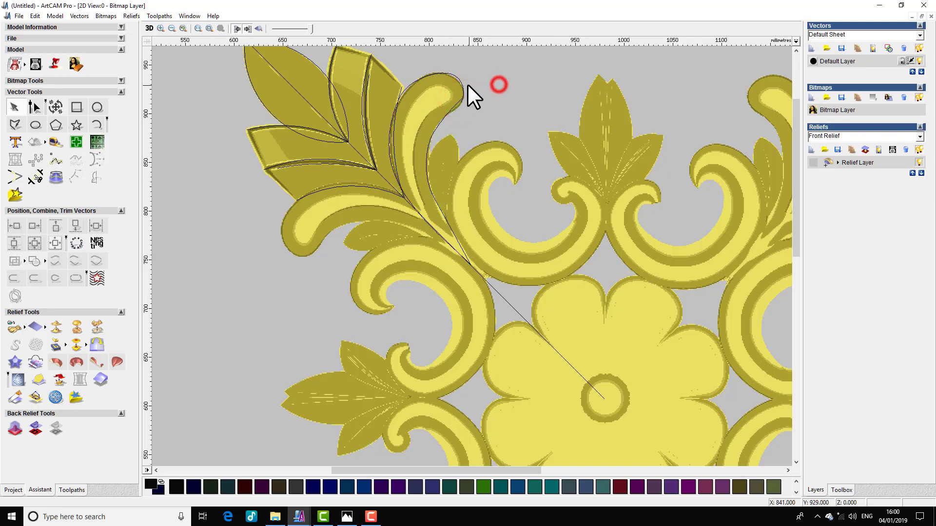
Step: Move the inner curve's upper end node down onto the leaf tip's outline and bend the upper span to match the bitmap edge
scroll(463, 101, "up", 2)
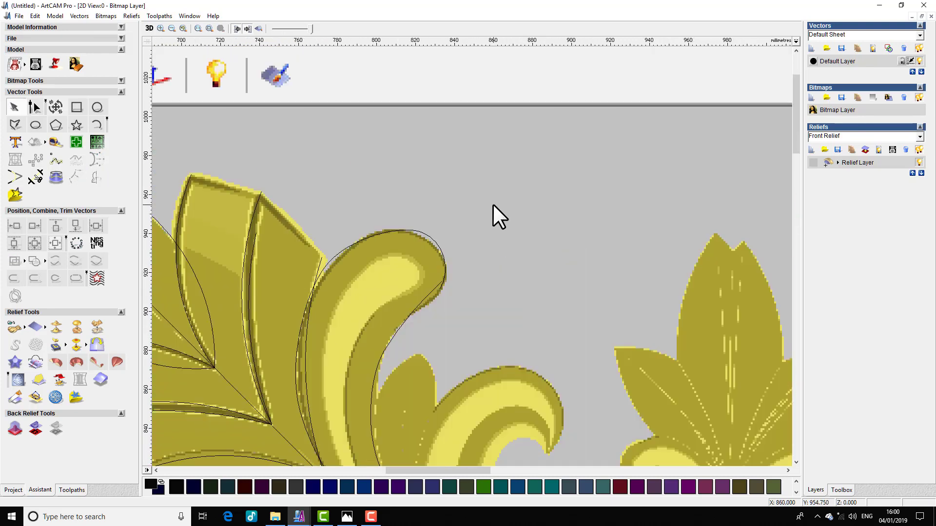
left_click(436, 288)
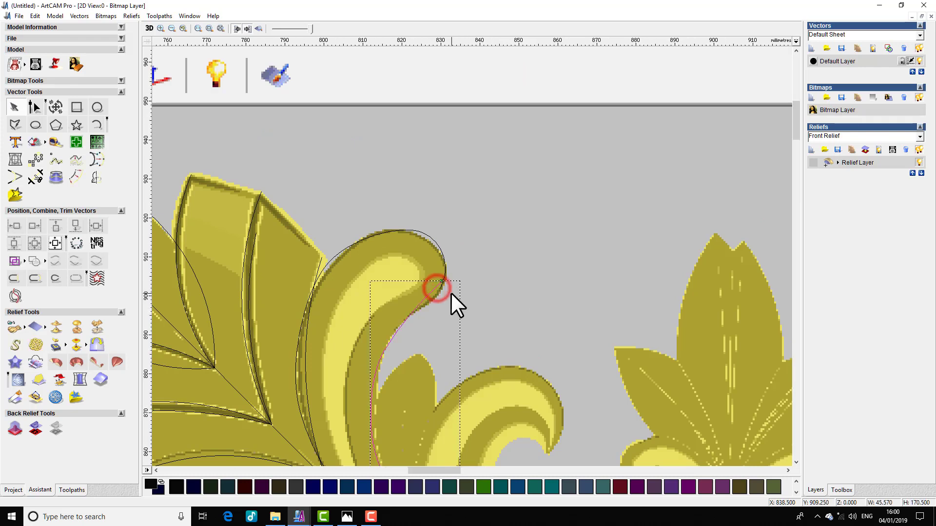
scroll(452, 294, "up", 2)
key("n")
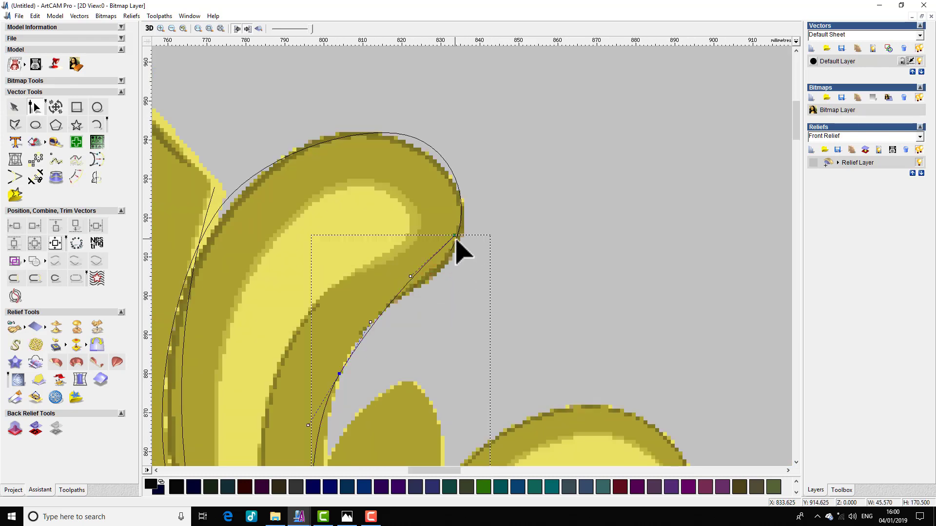
left_click(454, 236)
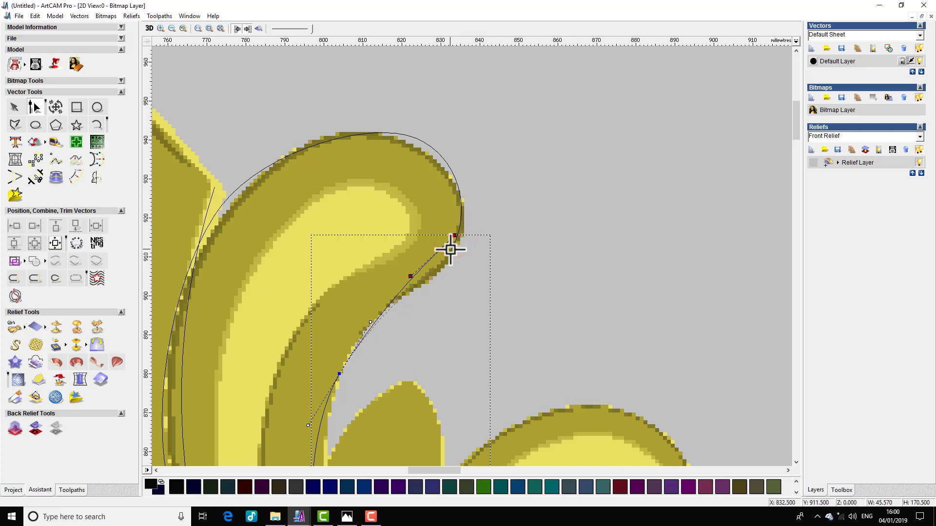
left_click_drag(451, 252, 447, 267)
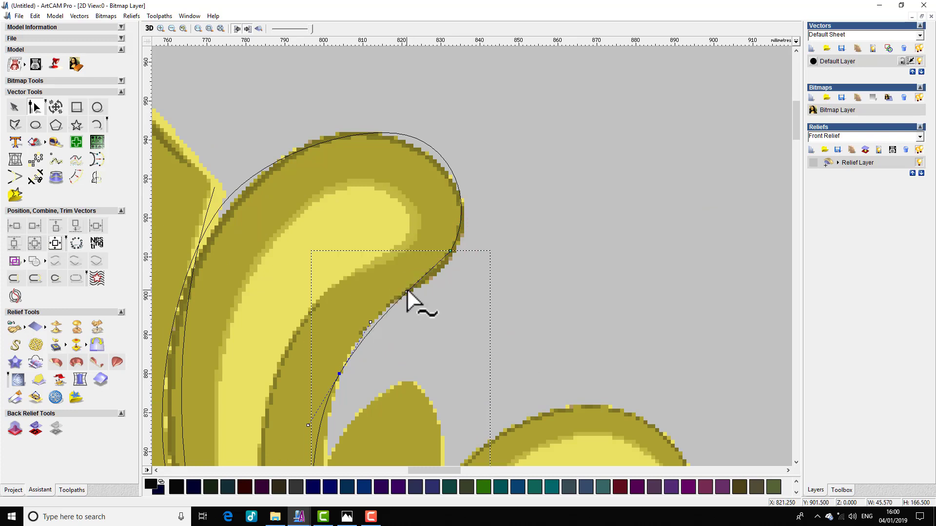
left_click_drag(407, 292, 392, 270)
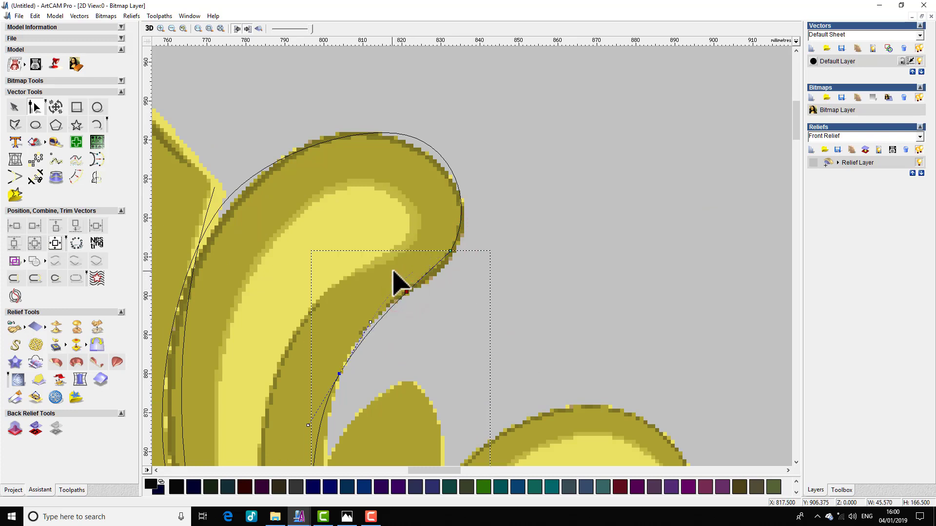
left_click_drag(371, 322, 359, 319)
left_click(407, 328)
Step: Refine the middle span of the curled leaf's inner curve so it follows the bitmap edge, and deselect the curve
scroll(384, 258, "down", 1)
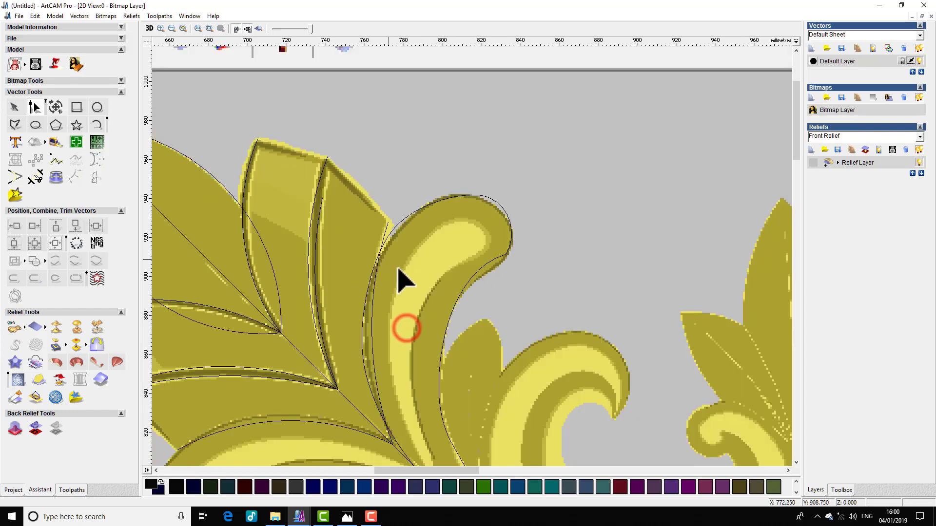
scroll(476, 331, "up", 1)
scroll(442, 257, "down", 1)
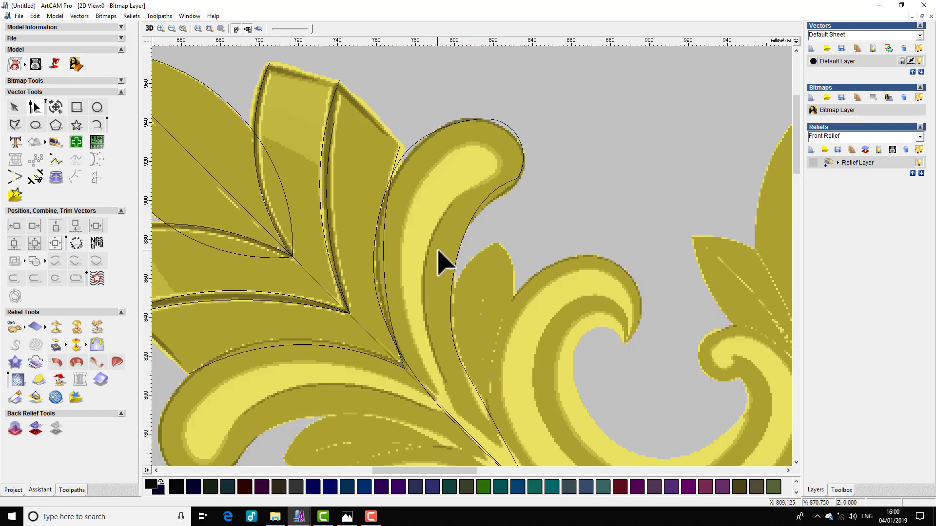
left_click(451, 304)
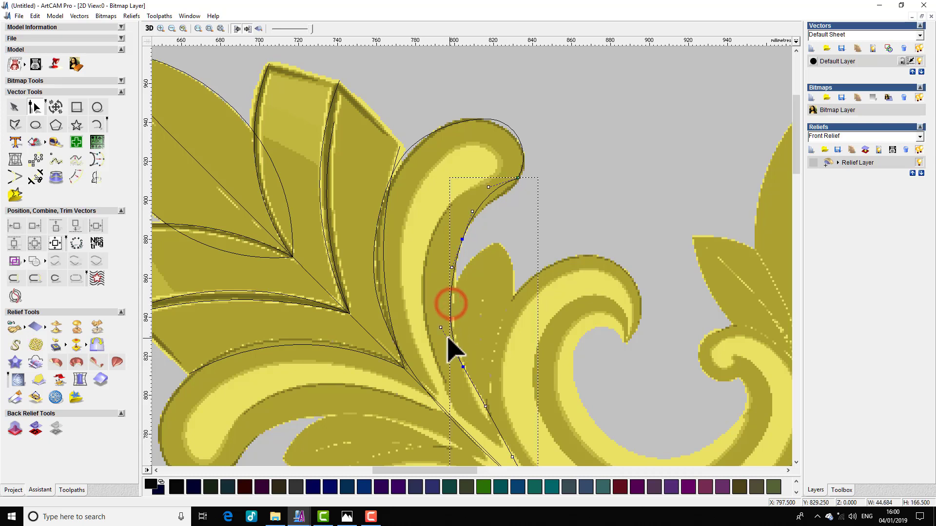
left_click(442, 328)
left_click_drag(444, 318, 458, 319)
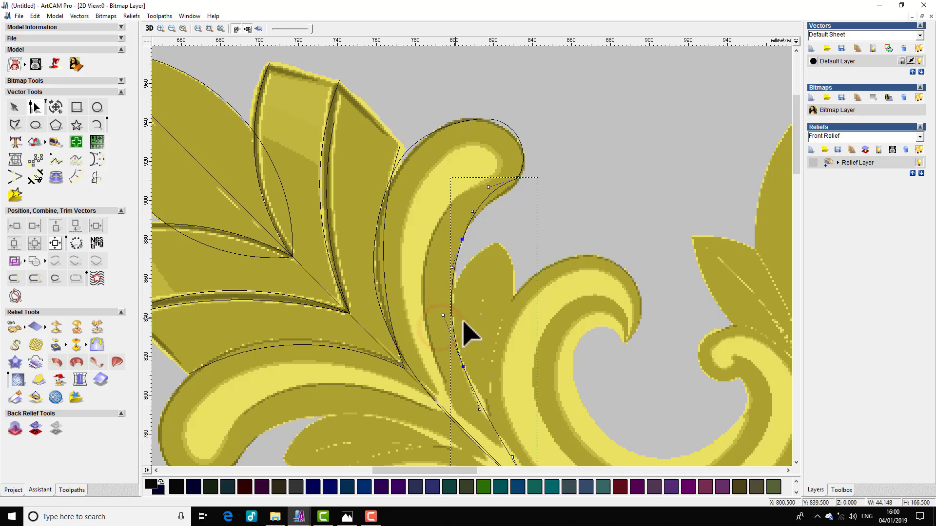
key("a")
key("a")
left_click(462, 239)
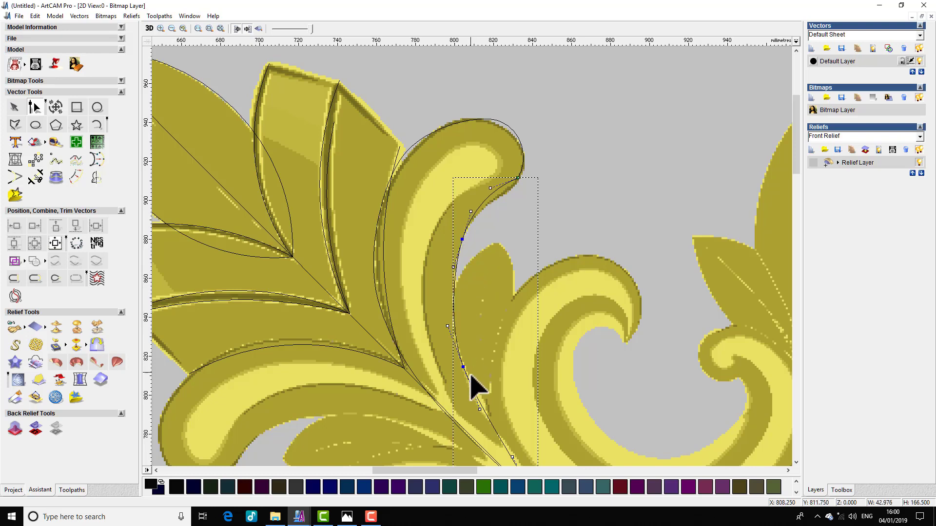
scroll(471, 388, "down", 2)
scroll(508, 185, "up", 1)
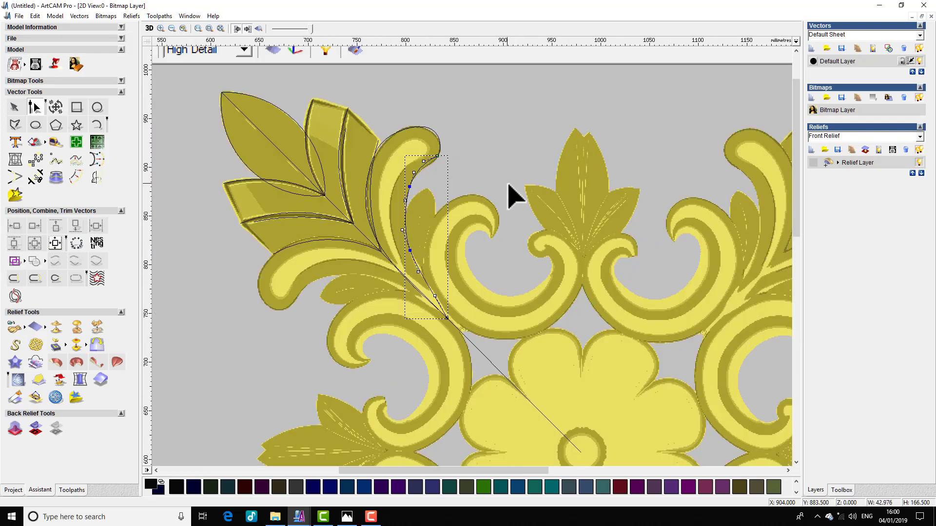
left_click(434, 267)
left_click(434, 297)
left_click(459, 307)
left_click(483, 306)
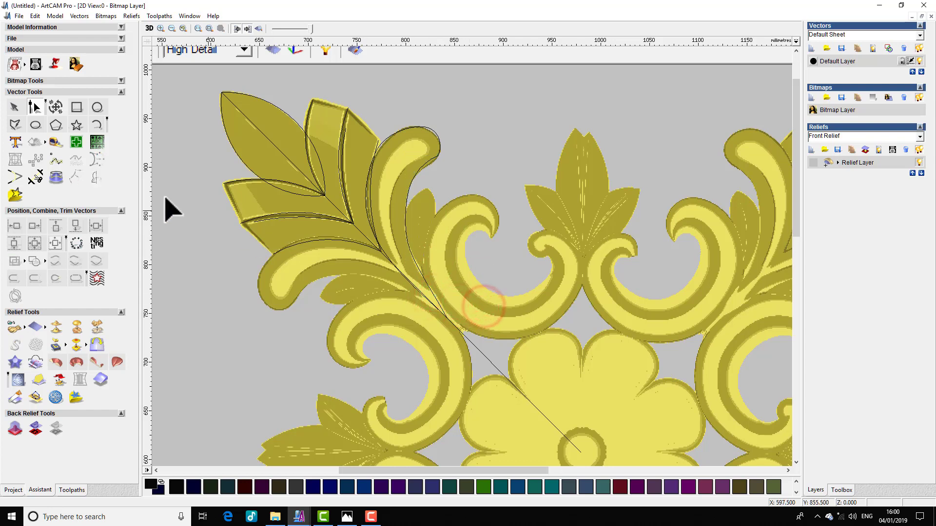
Step: Draw an open nine-point polyline, about 157 by 146 mm, around the outer edge of the C-scroll between the corner and top-centre leaves
left_click(14, 125)
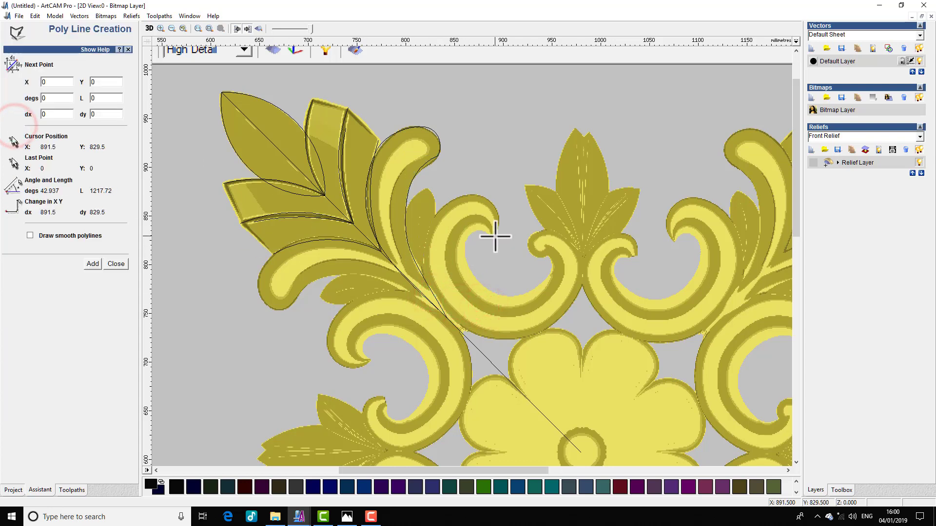
left_click(492, 236)
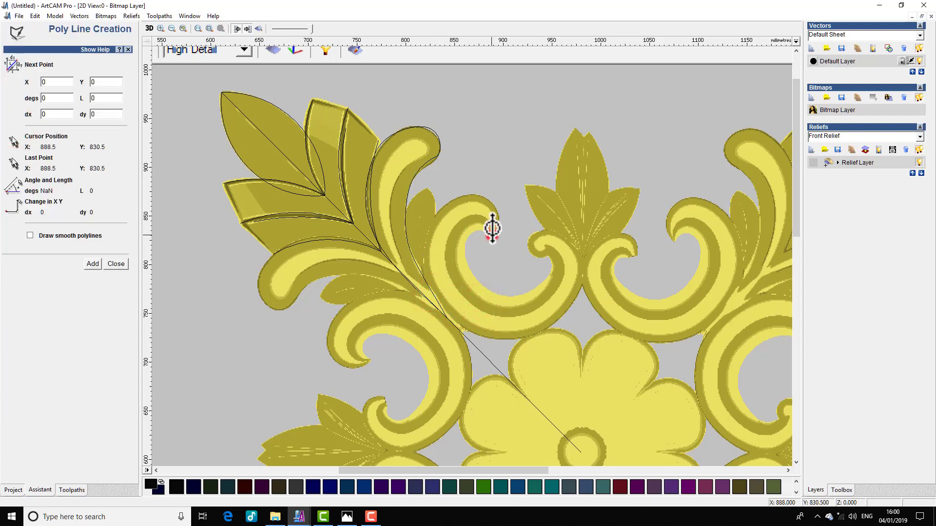
left_click(487, 197)
left_click(435, 212)
left_click(422, 257)
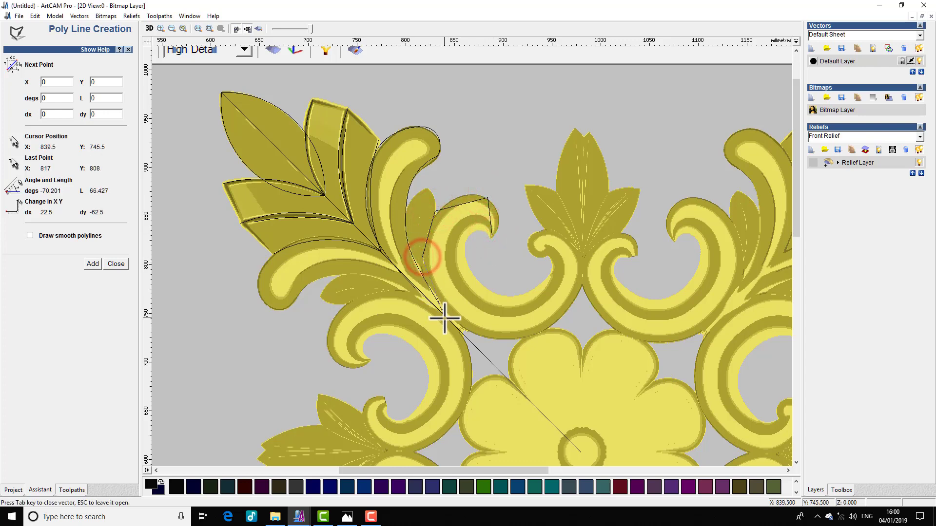
left_click(437, 305)
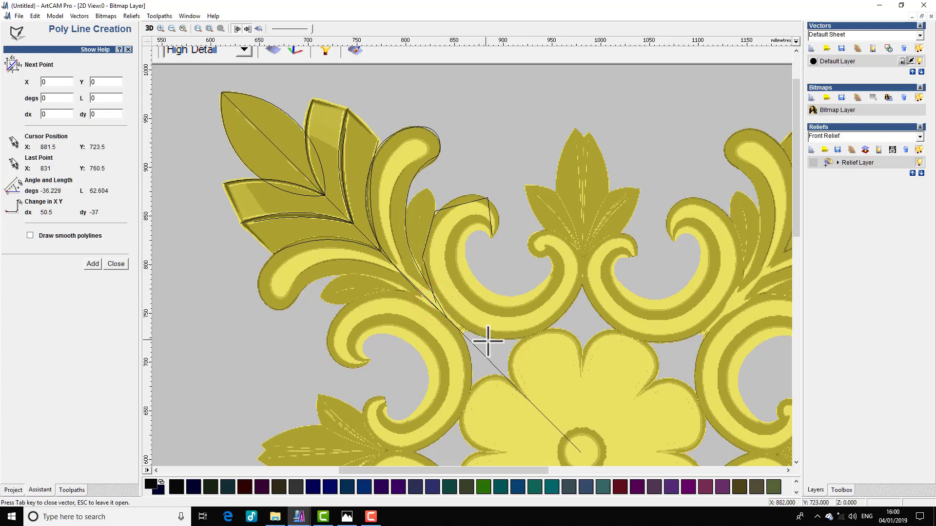
left_click(572, 307)
left_click(575, 240)
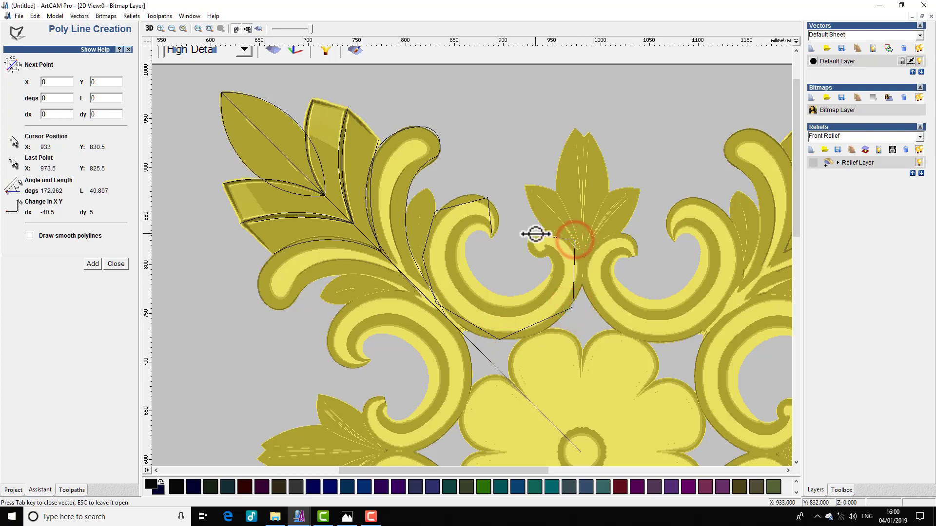
right_click(557, 215)
Step: Convert all spans of the new C-scroll polyline except the short first one at its upper tip into arcs
left_click(473, 199)
key("n")
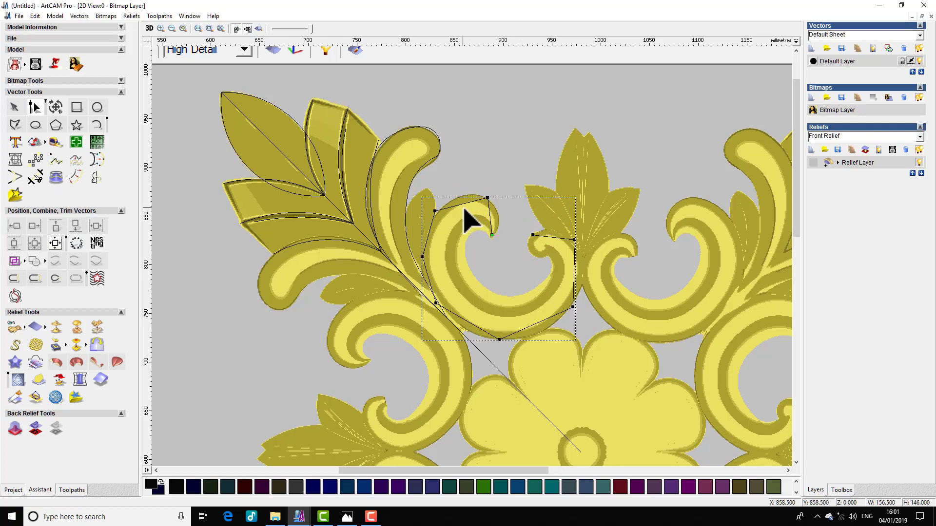
key("a")
key("a")
key("a")
key("a")
key("a")
key("a")
key("a")
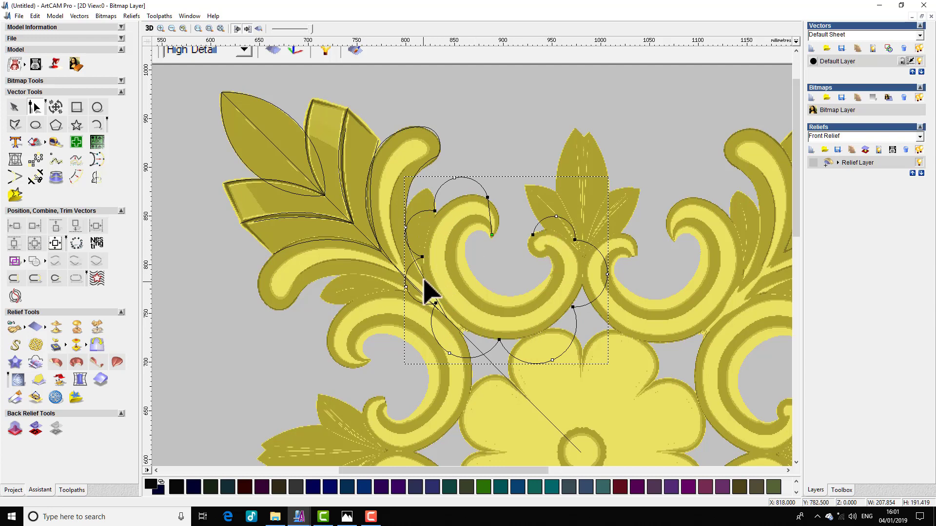
Step: Bend the arcs along the left side and bottom of the C-scroll polyline onto the bitmap's outer edge
left_click_drag(454, 177, 425, 233)
left_click_drag(408, 286, 423, 281)
left_click_drag(449, 352, 464, 328)
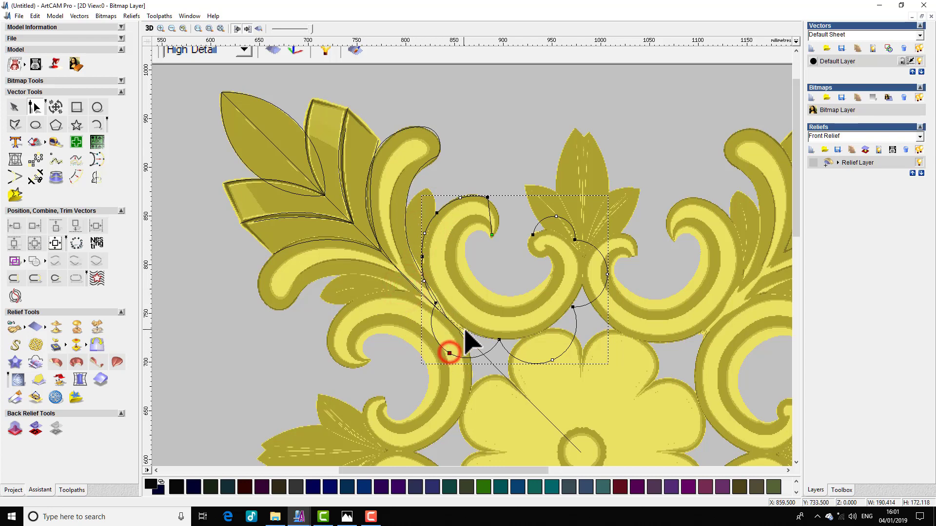
left_click(552, 360)
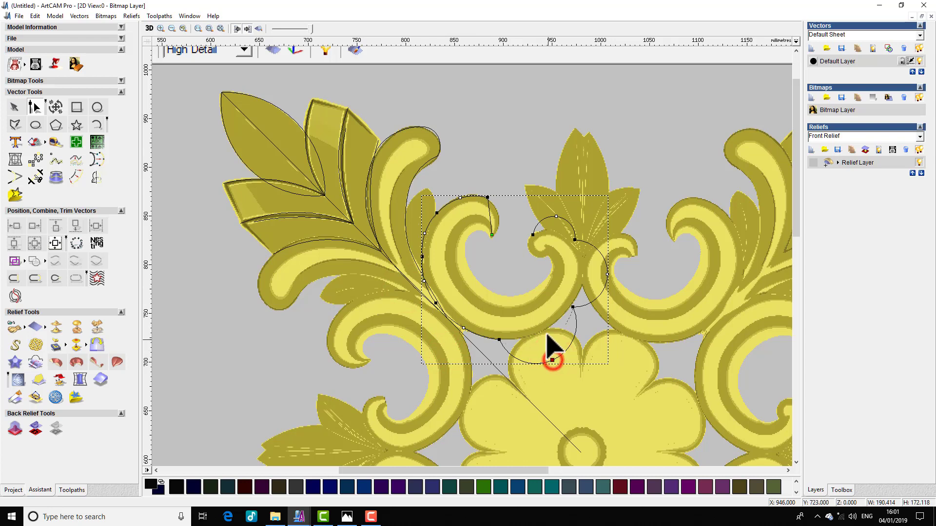
key("Delete")
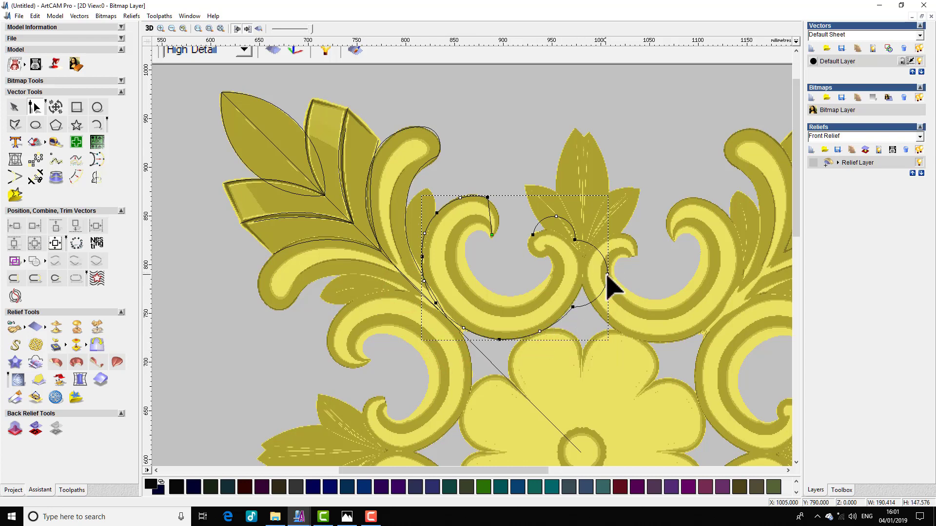
Step: Bend the two arcs on the C-scroll's right side onto its outer edge and nudge their shared and lower nodes to fit
left_click(607, 274)
key("Delete")
left_click(556, 216)
key("Delete")
left_click_drag(576, 242, 572, 241)
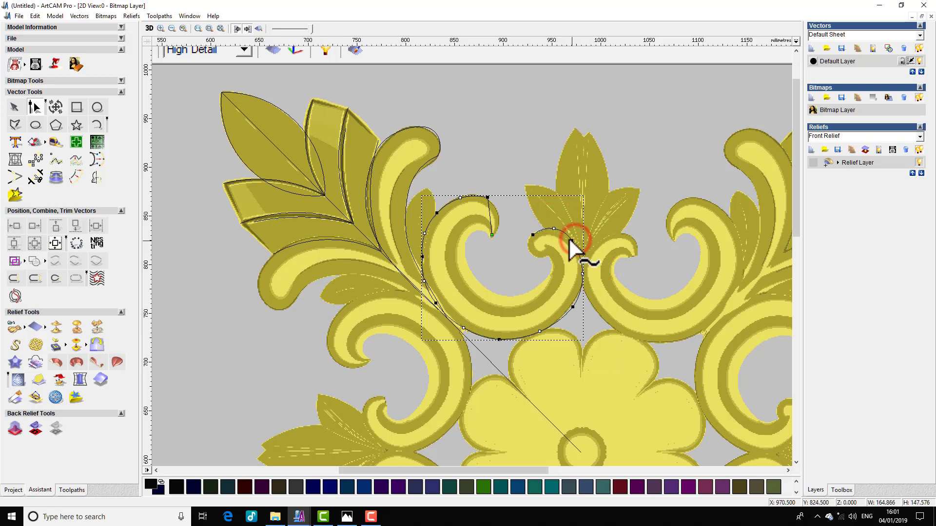
left_click(553, 229)
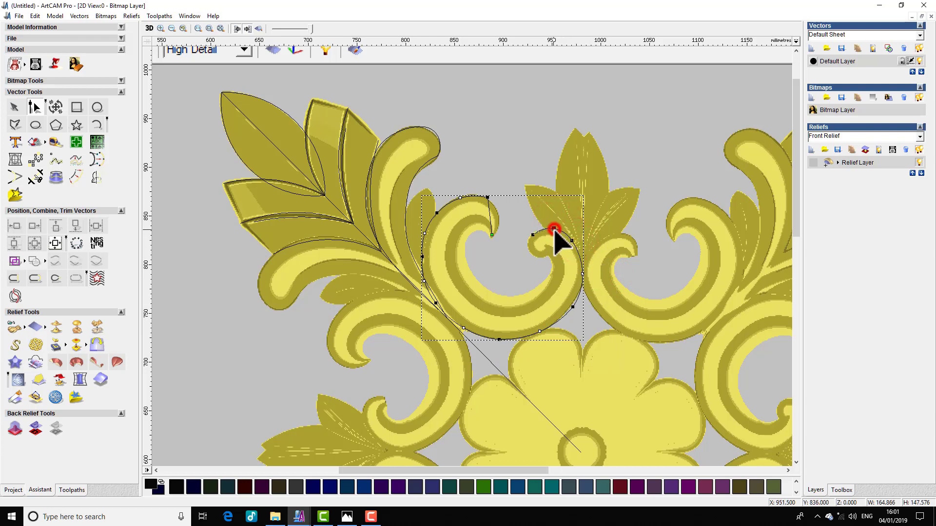
left_click(573, 307)
left_click_drag(572, 307, 571, 307)
left_click(571, 241)
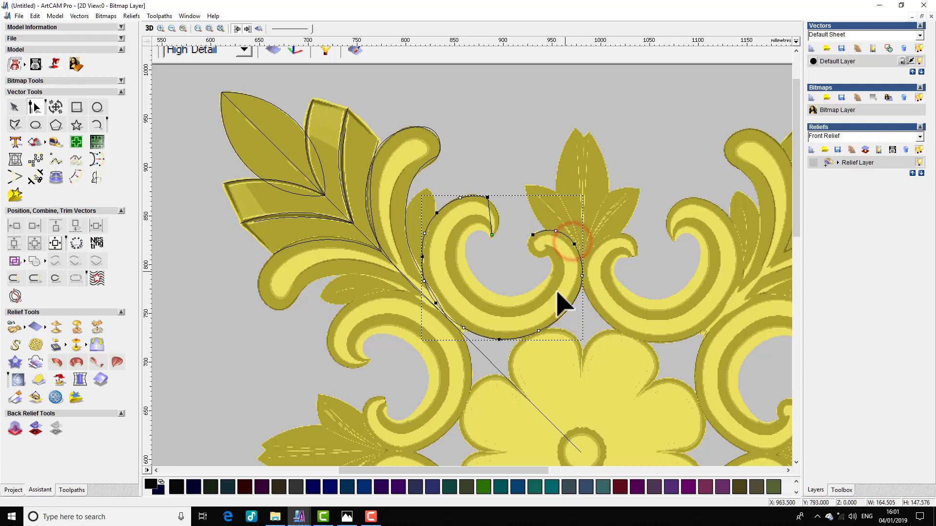
Step: Convert the short span at the C-scroll's upper tip into an arc fitted to the tip, and refine the upper-left arc
left_click(435, 303)
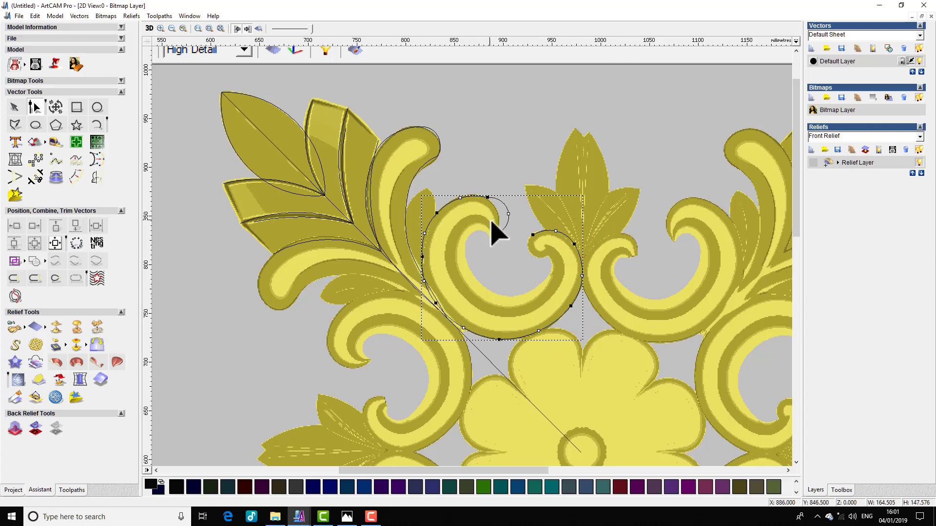
left_click_drag(501, 216, 497, 215)
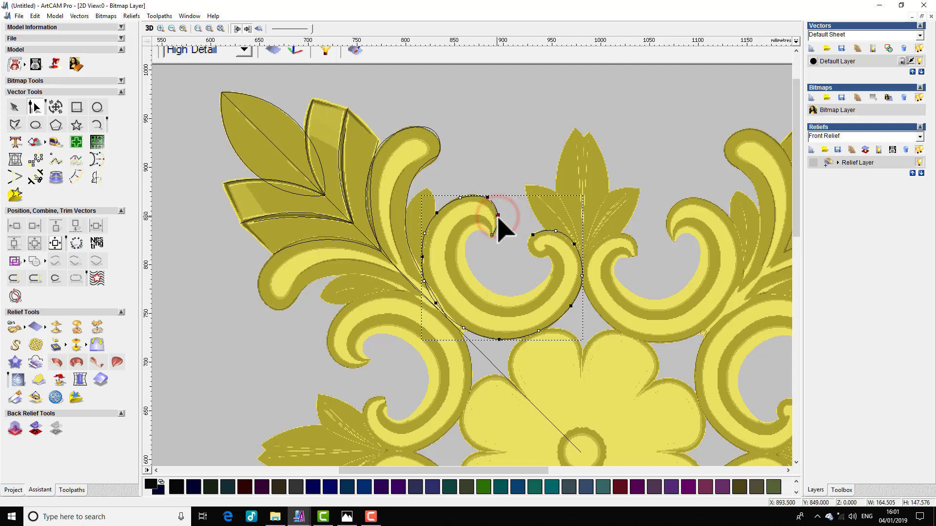
scroll(504, 243, "up", 2)
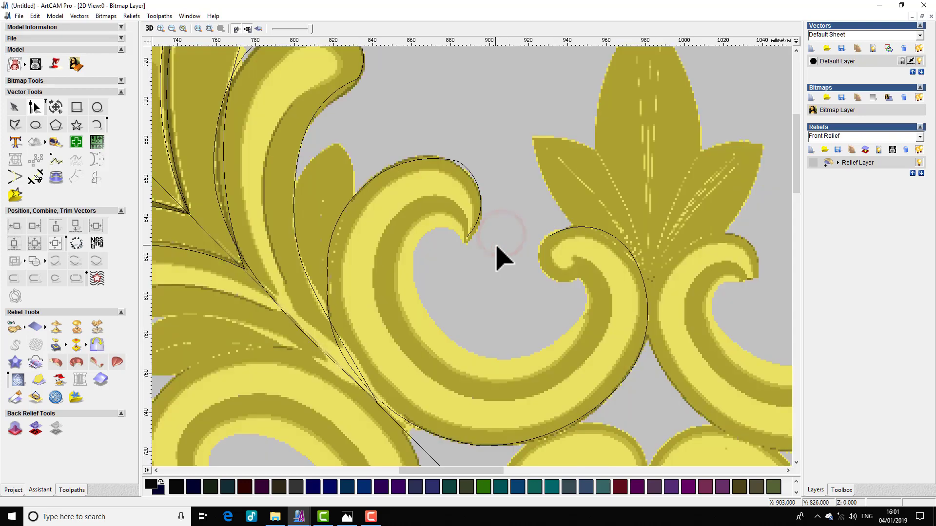
left_click(357, 192)
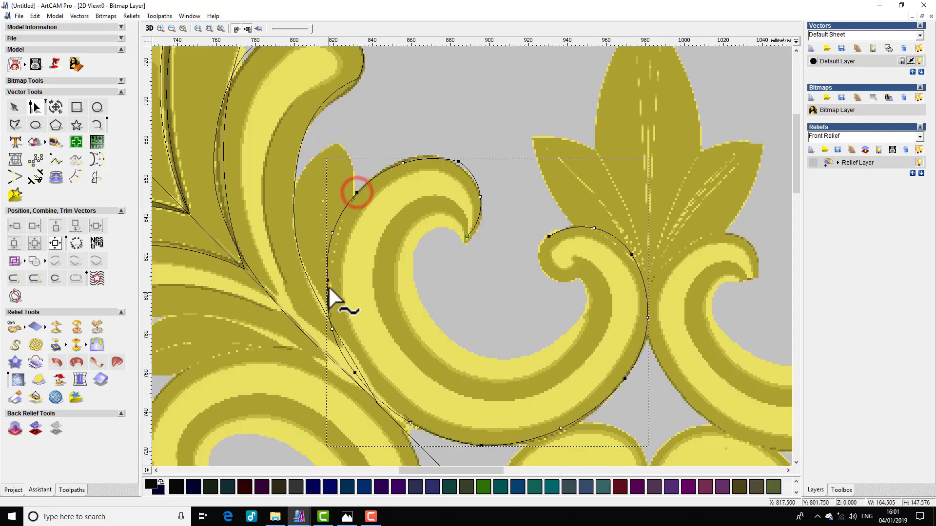
left_click(334, 234)
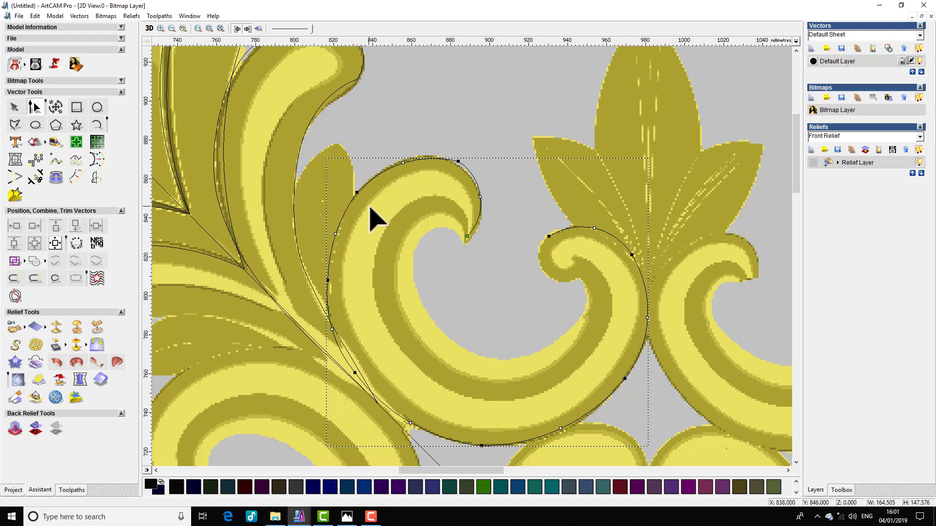
Step: Smooth the interior nodes of the C-scroll's outer curve so its arcs join without corners
left_click(356, 190)
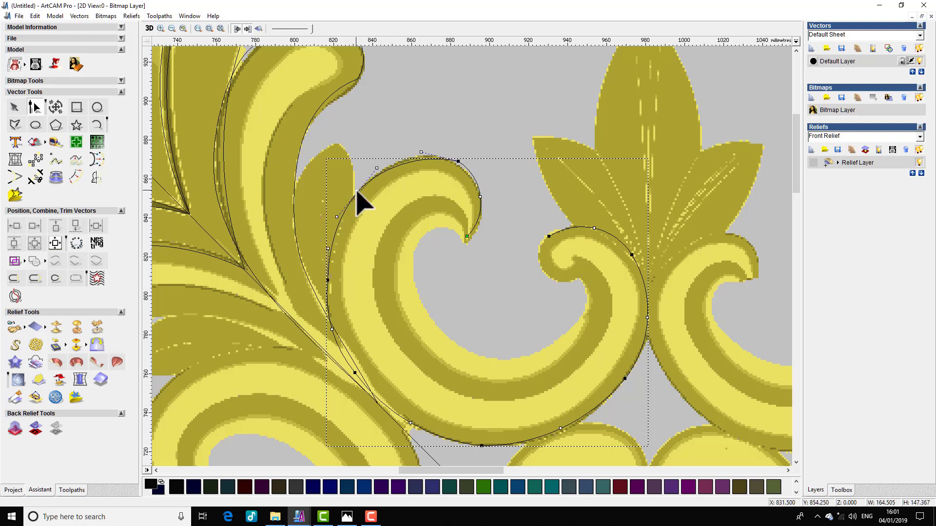
key("s")
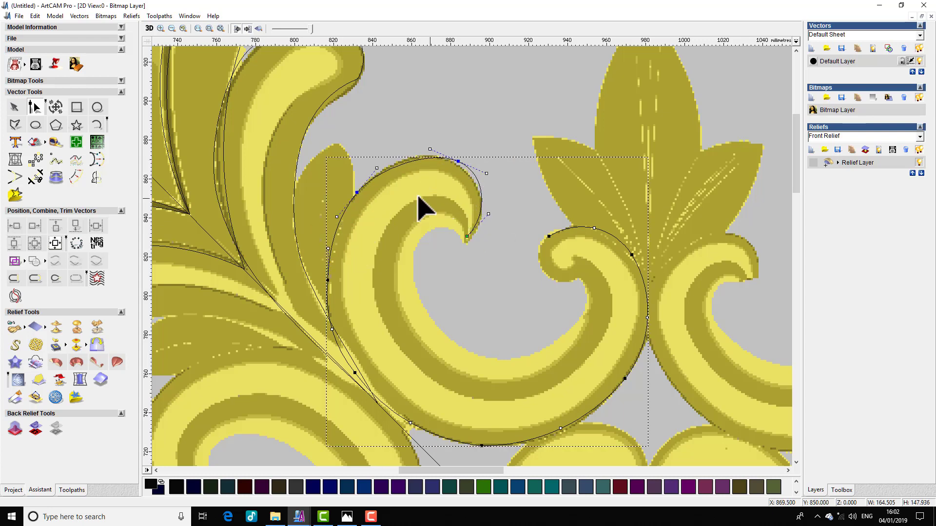
key("s")
key("s")
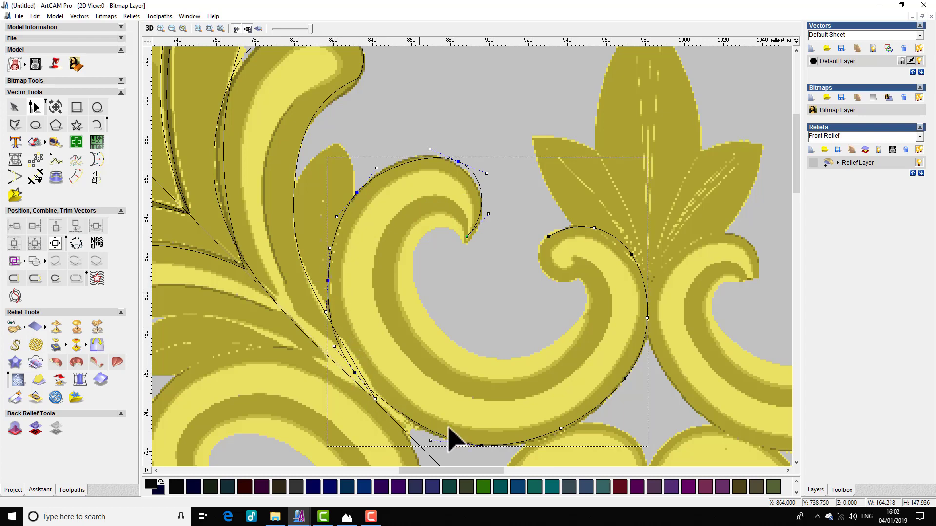
left_click(625, 378)
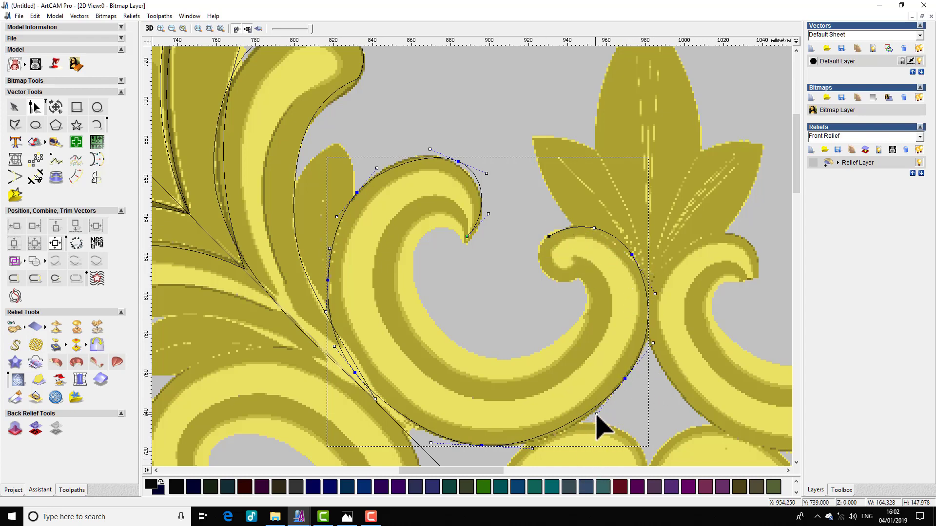
Step: Adjust the control handles at the outer curve's lower right and upper tip to follow the bitmap edge, and deselect the curve
left_click_drag(598, 415, 593, 426)
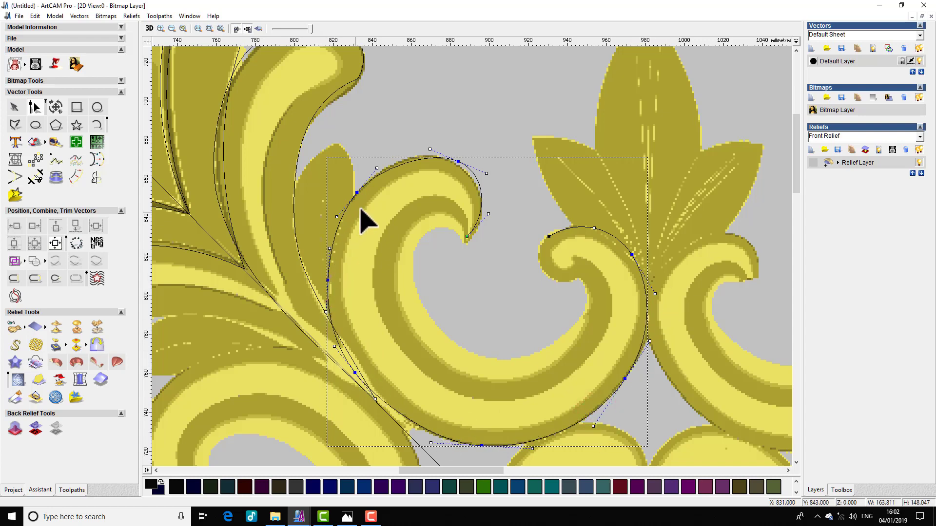
left_click_drag(430, 150, 418, 146)
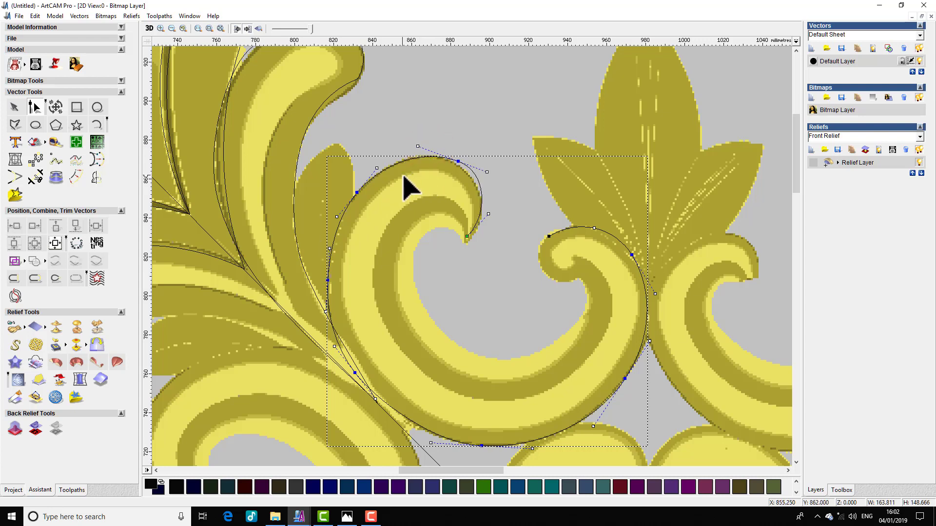
left_click(488, 214)
left_click_drag(493, 234, 501, 236)
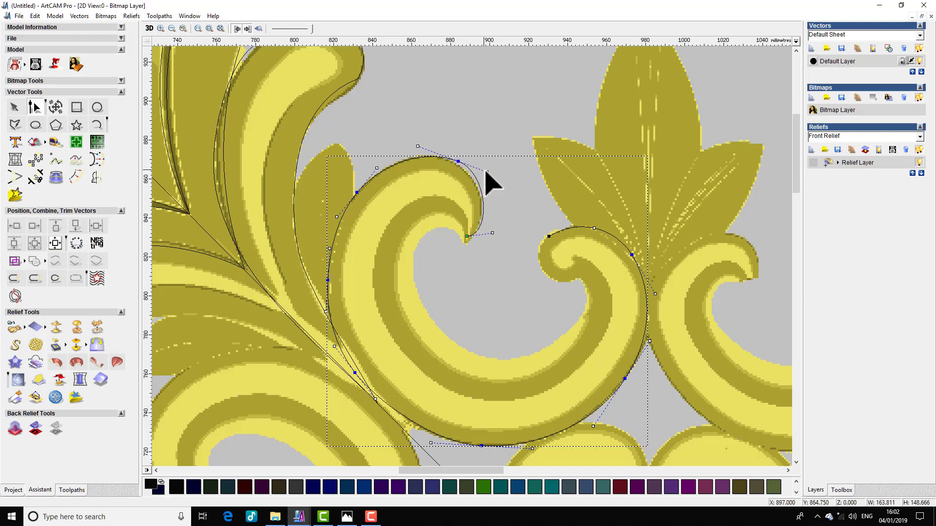
mouse_move(487, 171)
left_mouse_down()
mouse_move(457, 164)
mouse_move(480, 173)
left_mouse_up()
left_click(506, 189)
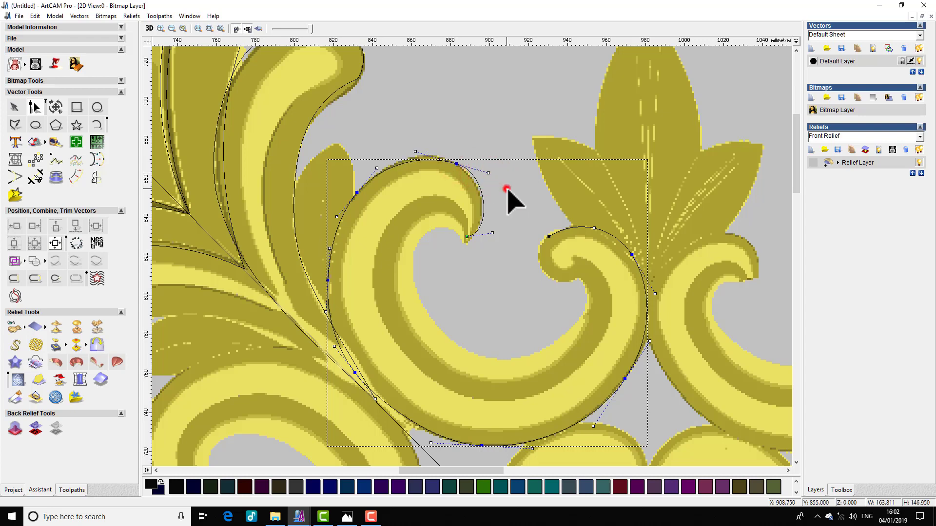
left_click(472, 234)
left_click(417, 241)
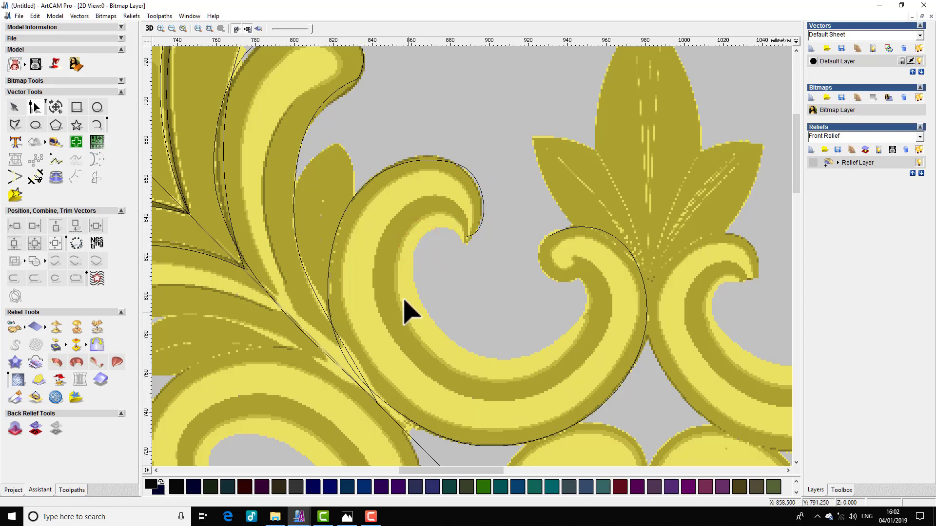
Step: Draw an open six-point polyline, about 94 by 86 mm, along the C-scroll's inner edge between the outer curve's two ends
left_click(34, 125)
left_click(468, 236)
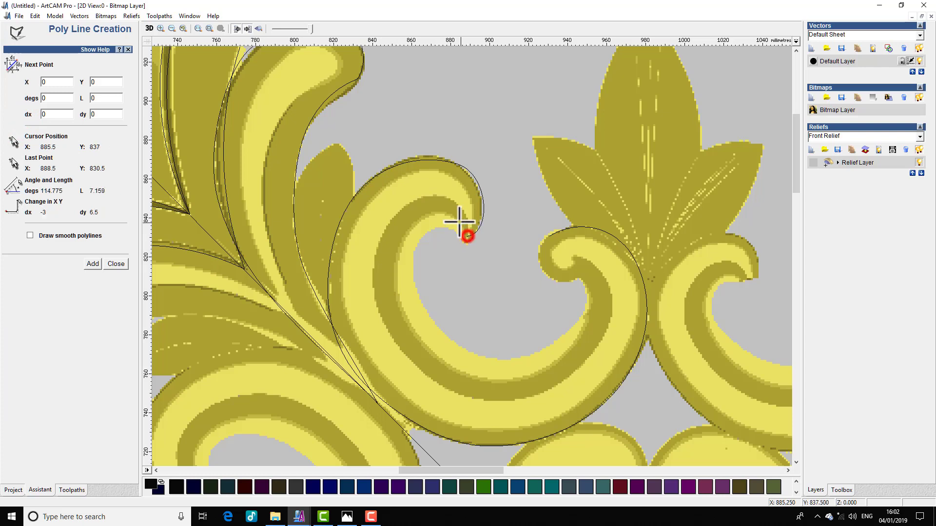
left_click(429, 213)
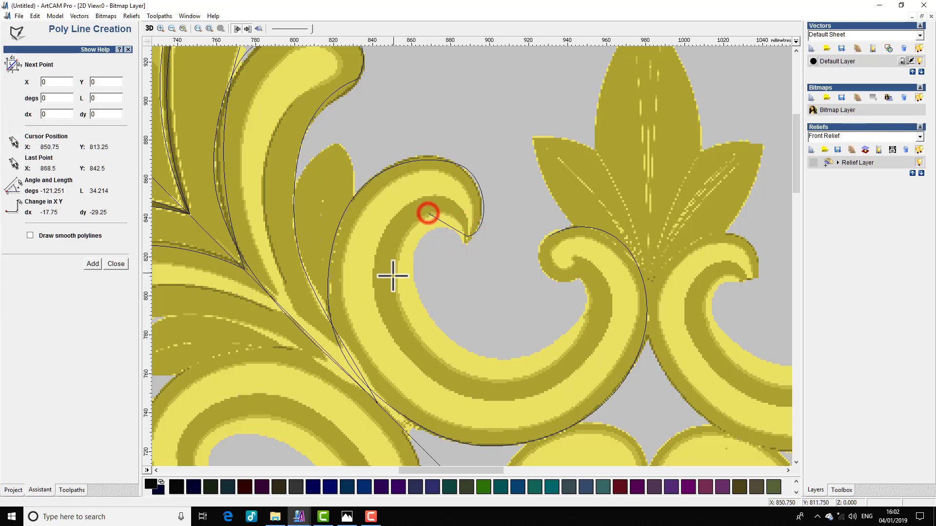
left_click(395, 281)
left_click(481, 379)
left_click(576, 341)
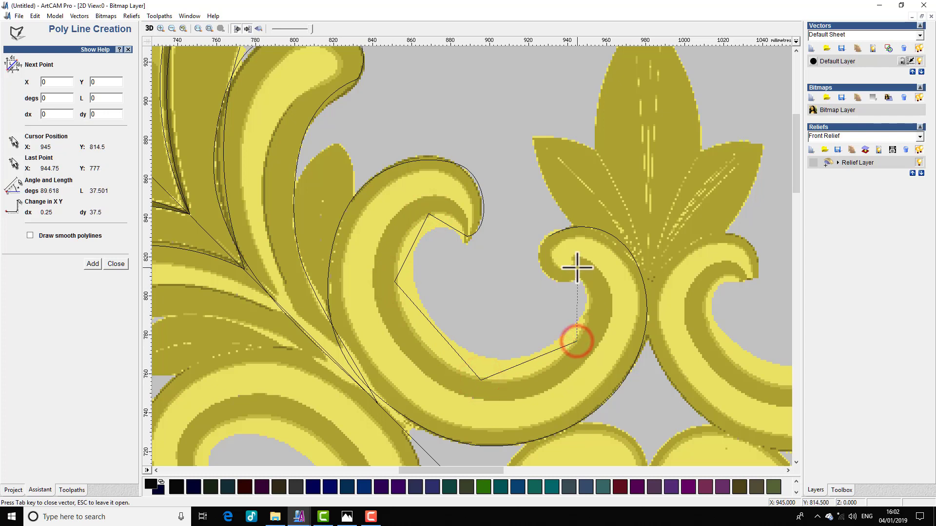
left_click(551, 238)
right_click(588, 277)
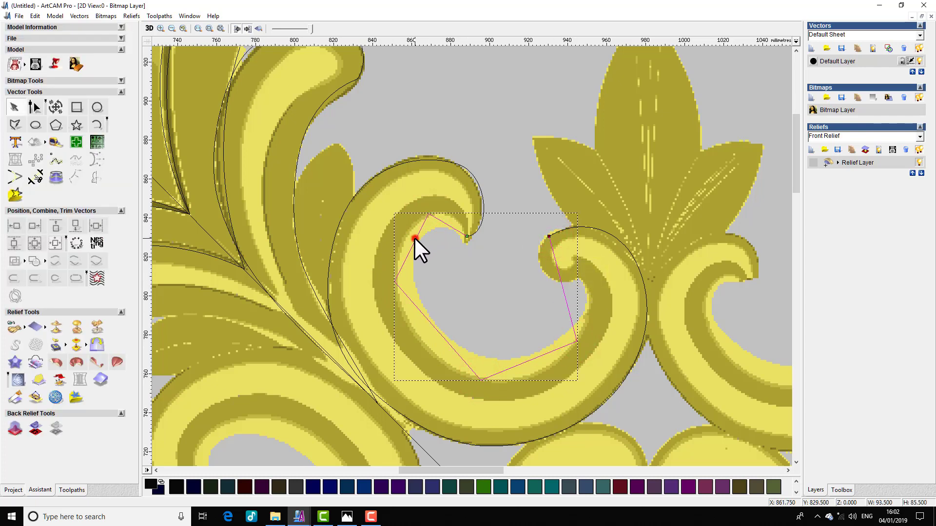
Step: Convert all five spans of the C-scroll's inner polyline into arcs
left_click(414, 238)
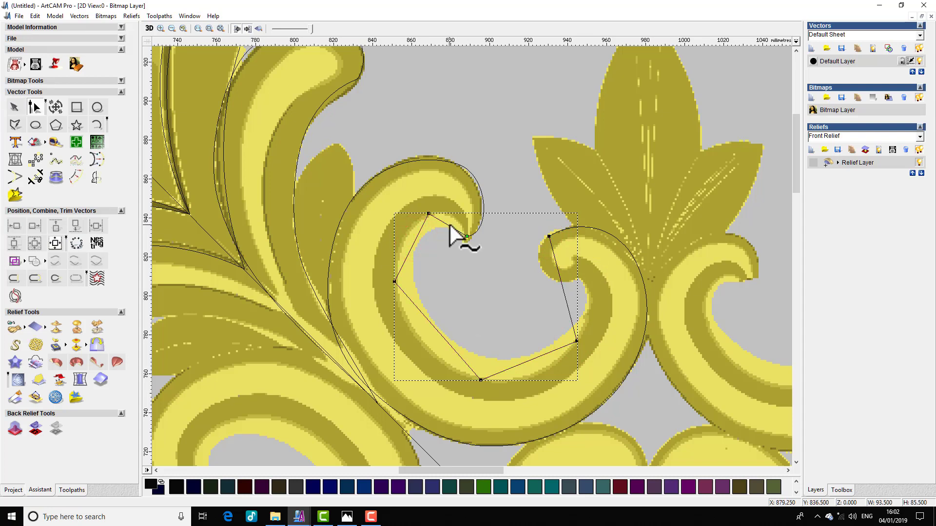
key("b")
key("b")
key("b")
key("b")
key("b")
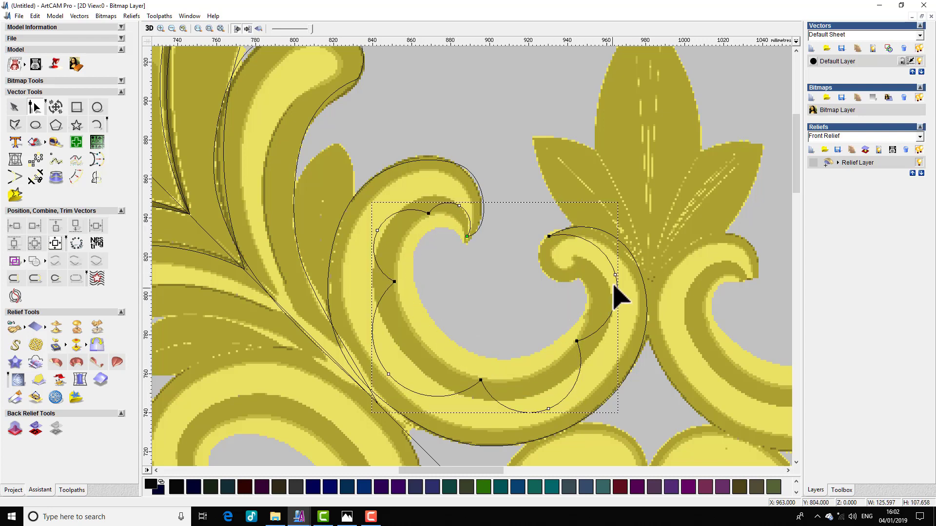
Step: Bend the five arcs of the inner polyline so they follow the C-scroll's inner colour edge up to the tip
left_click_drag(615, 276, 592, 282)
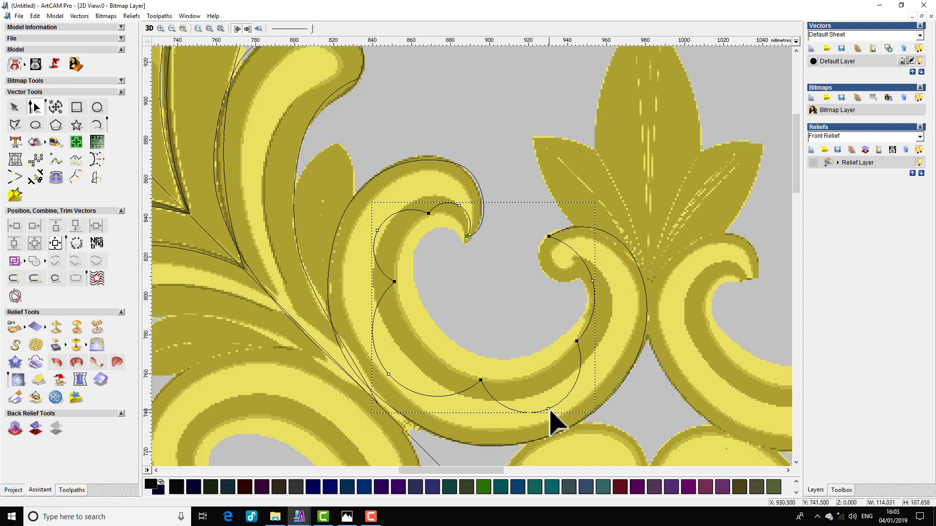
left_click_drag(547, 408, 534, 373)
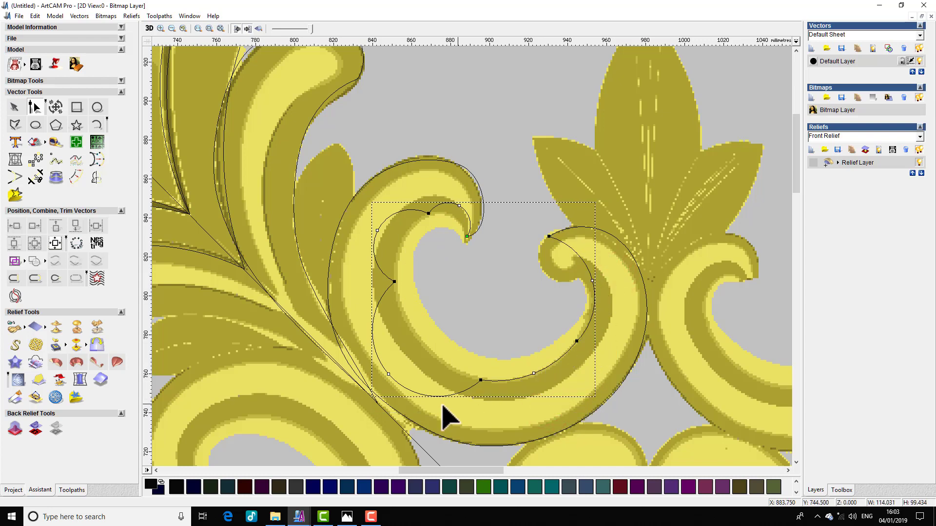
left_click_drag(388, 375, 424, 343)
left_click_drag(379, 232, 401, 244)
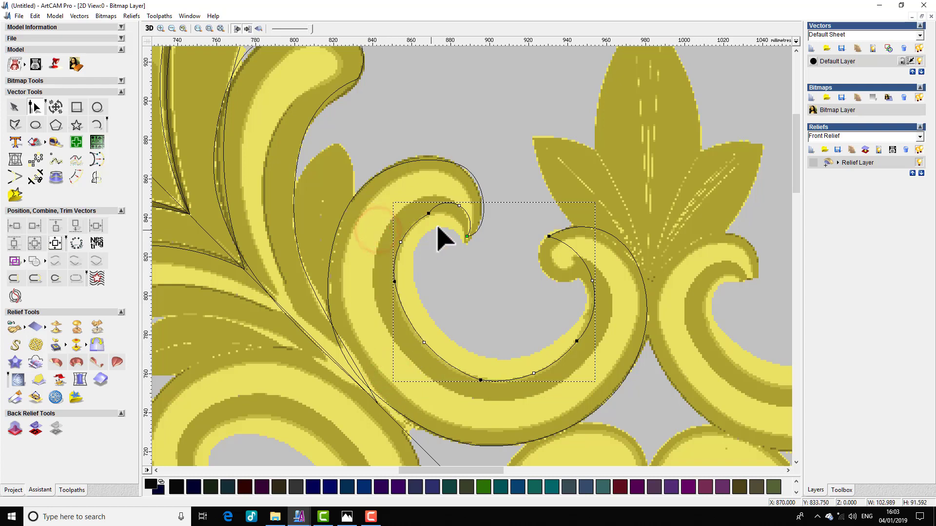
left_click(461, 208)
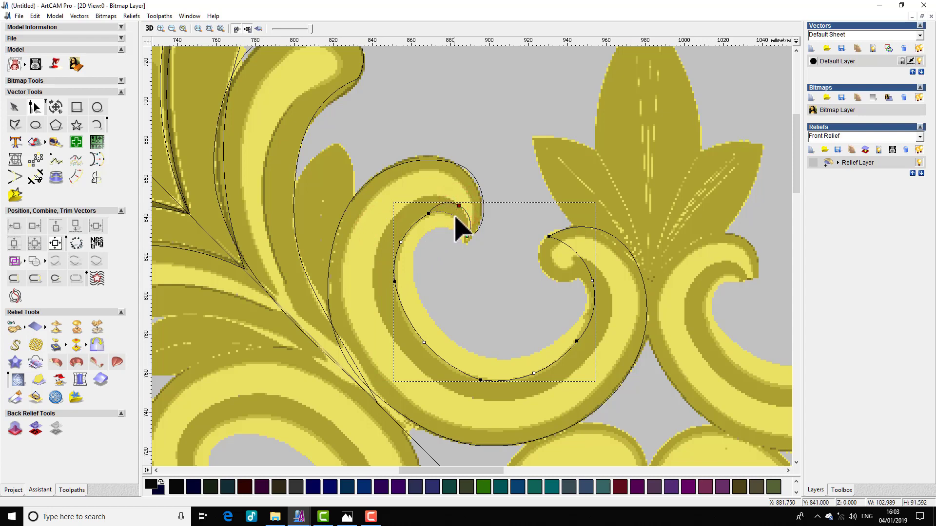
left_click_drag(455, 217, 454, 215)
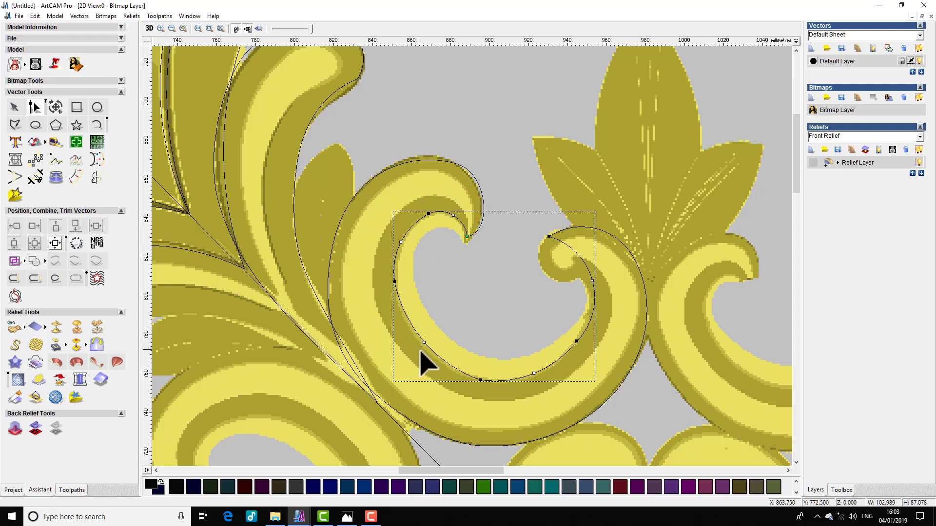
left_click_drag(423, 341, 422, 345)
Step: Smooth the interior nodes of the C-scroll's inner curve and pull the lower-right node's upper handle outward to fit the bitmap
left_click(394, 281)
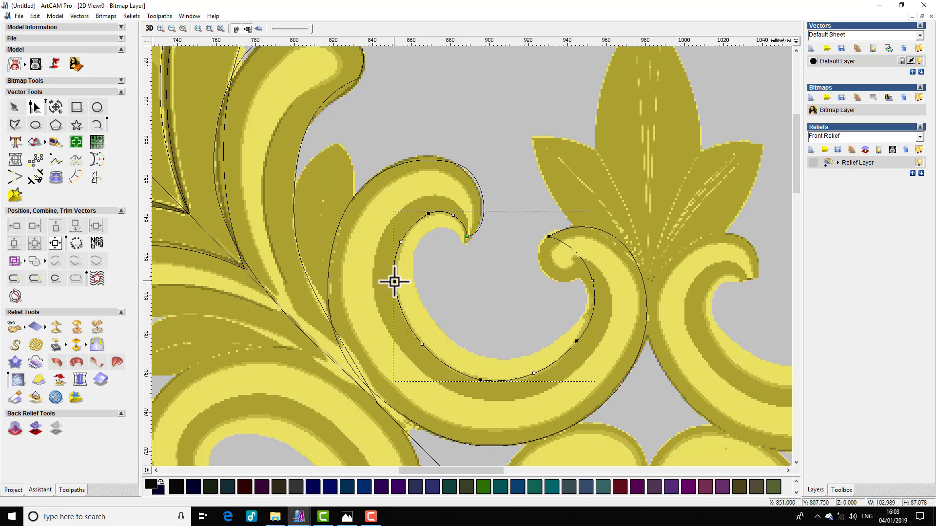
left_click(481, 381, "shift")
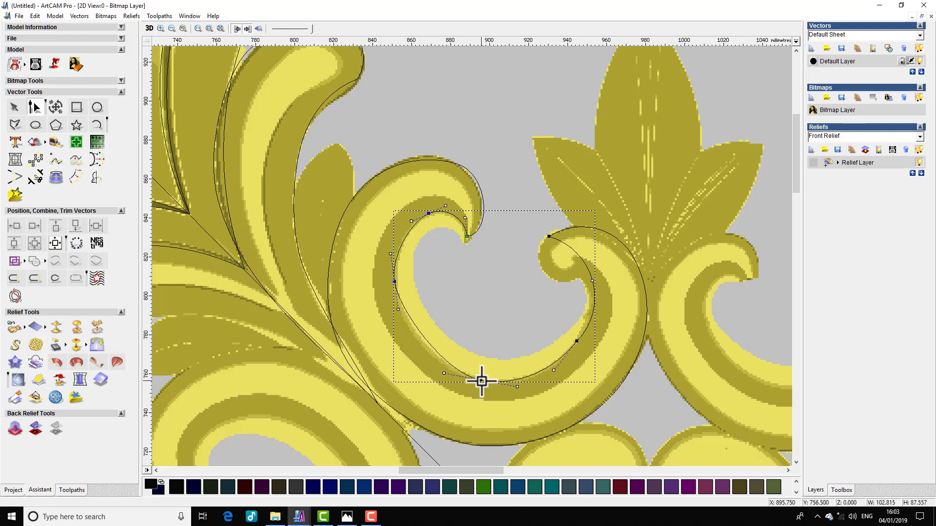
left_click(577, 341, "shift")
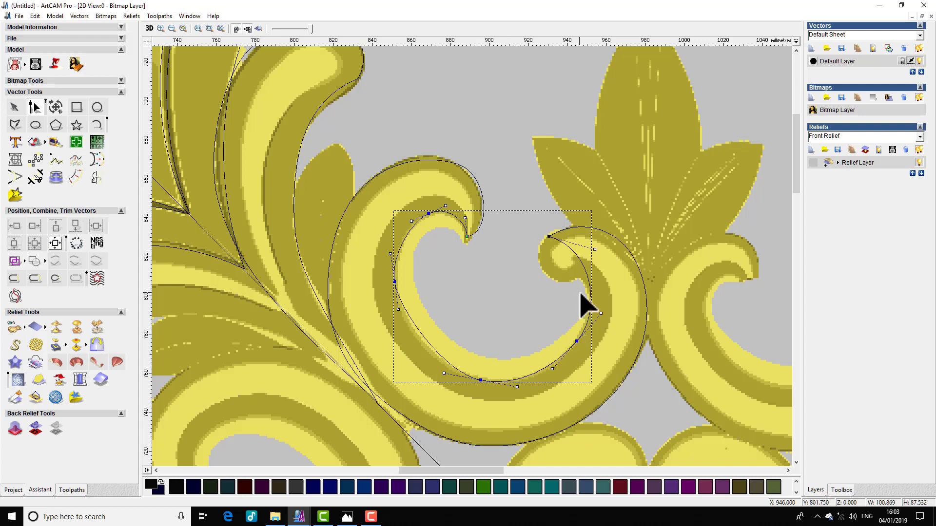
left_click(601, 314)
left_click_drag(609, 310, 609, 309)
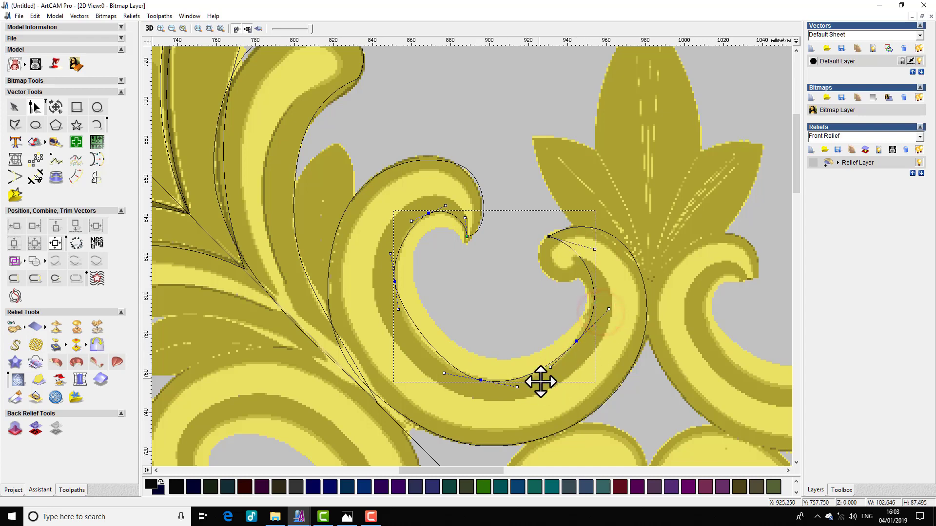
Step: Adjust the lower-right and left node handles of the C-scroll's inner curve so it follows the bitmap's inner colour edge
left_click(550, 368)
left_click_drag(550, 368, 552, 375)
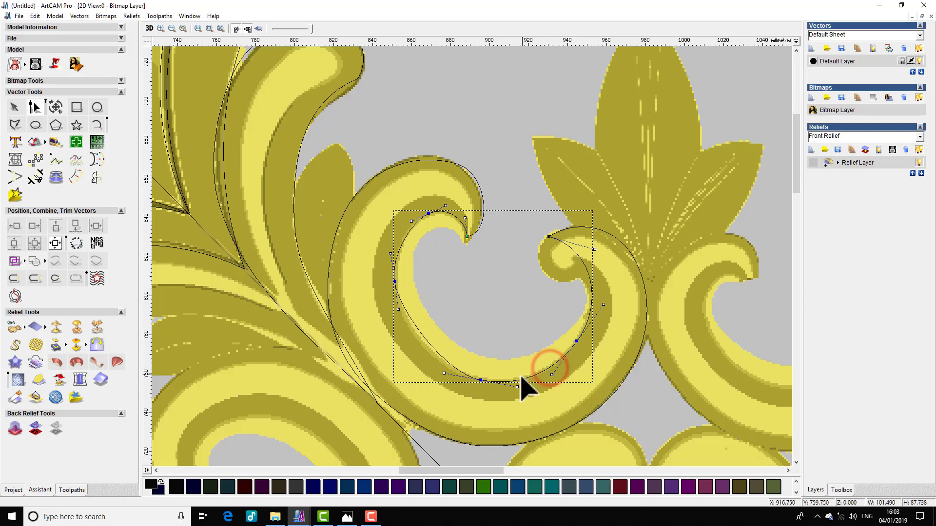
left_click_drag(398, 311, 400, 335)
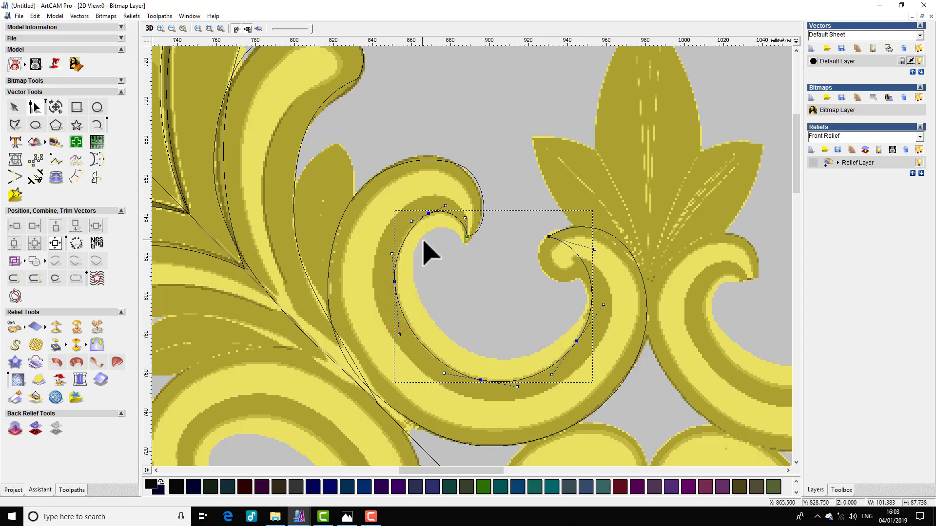
left_click(412, 219)
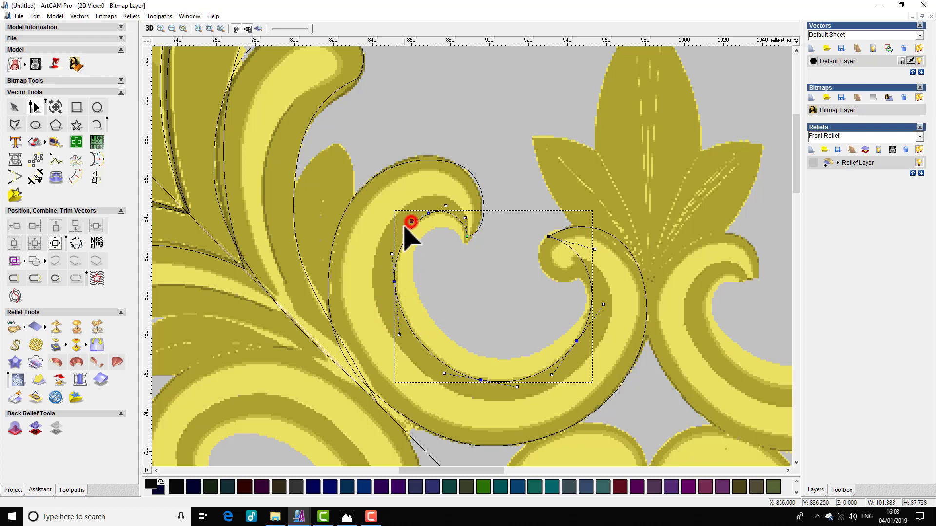
left_click(427, 253)
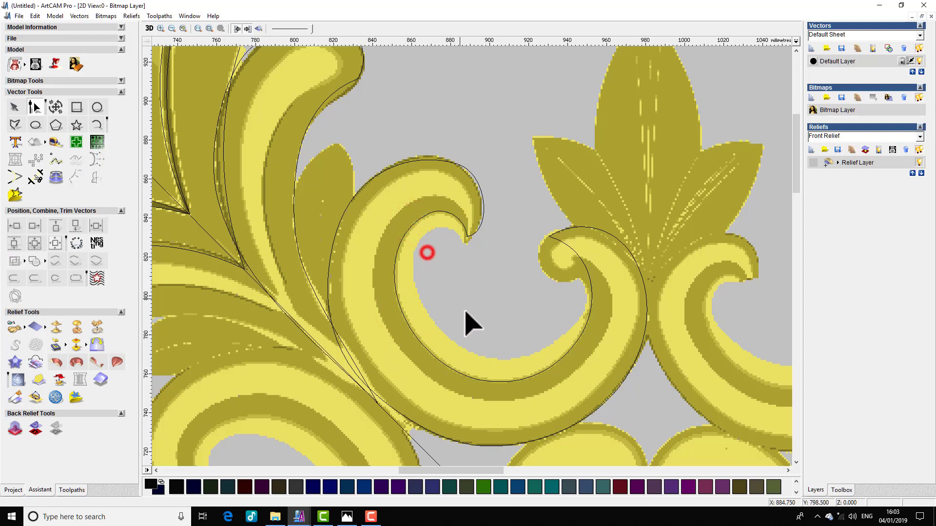
left_click(493, 379)
left_click(590, 280)
left_click(433, 263)
Step: Draw a closed two-point polyline, about 9 by 118.5 mm, from the tip of the small leaf beside the C-scroll to its base
scroll(435, 195, "down", 1)
scroll(539, 386, "up", 1)
scroll(328, 162, "down", 3)
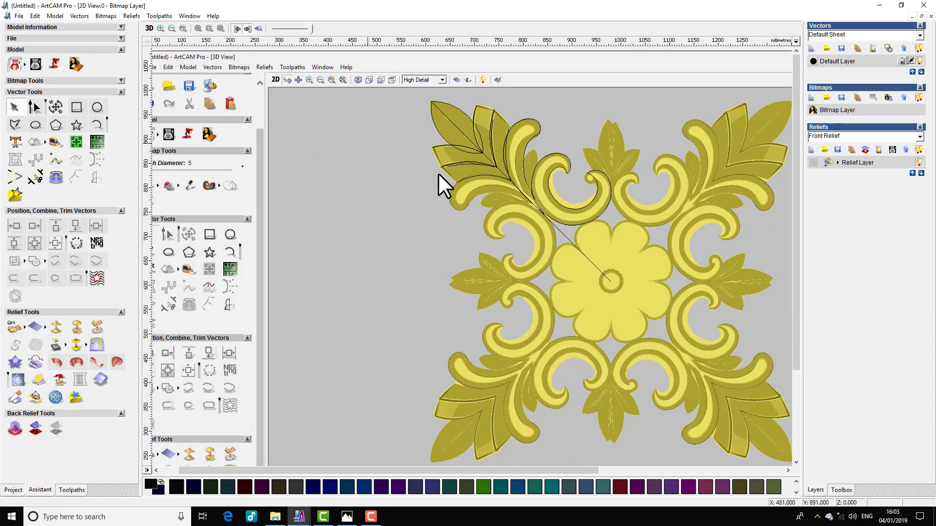
scroll(528, 144, "up", 2)
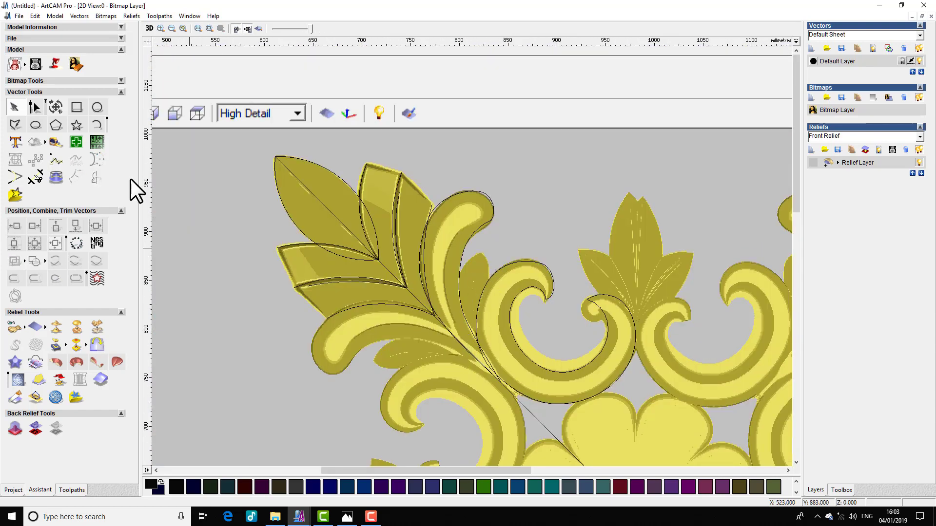
left_click(16, 125)
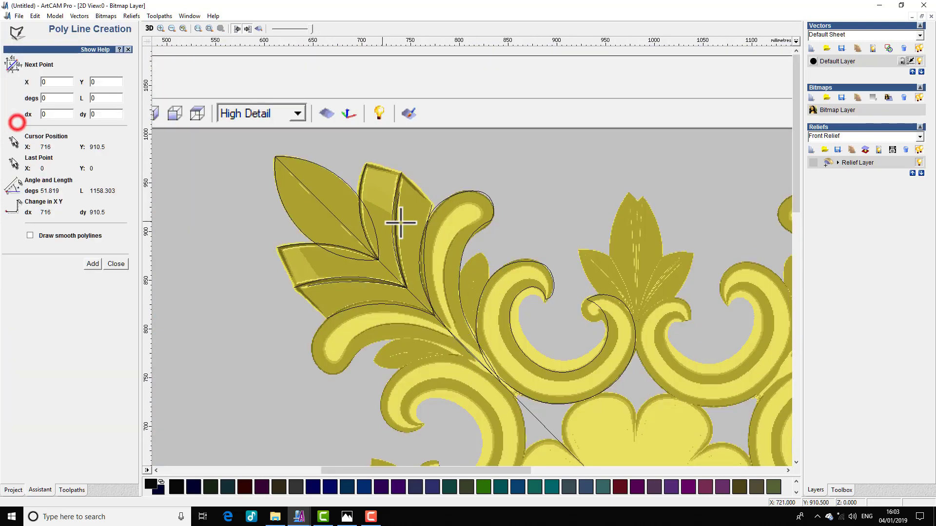
left_click(481, 252)
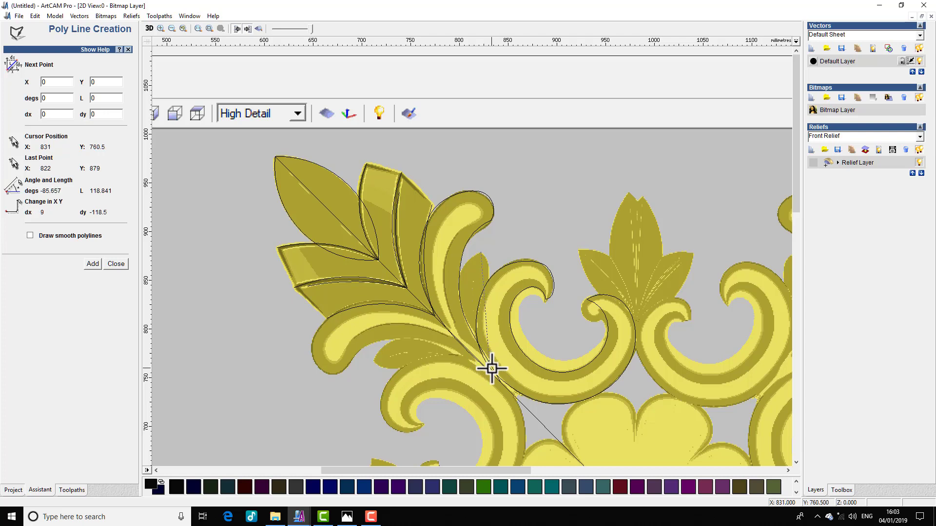
left_click(480, 253)
right_click(534, 220)
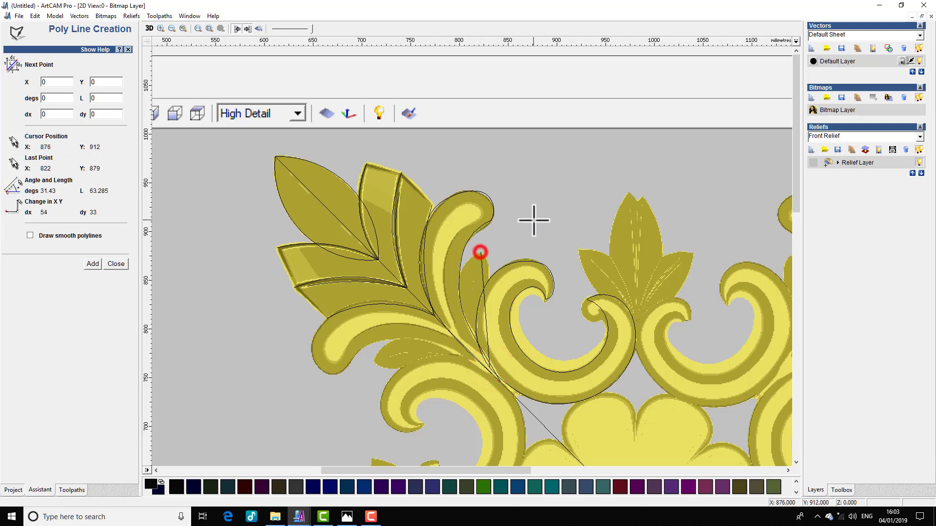
Step: Convert one span of the small leaf's polyline into a Bézier curve and shape it along the leaf's left edge
left_click(483, 279)
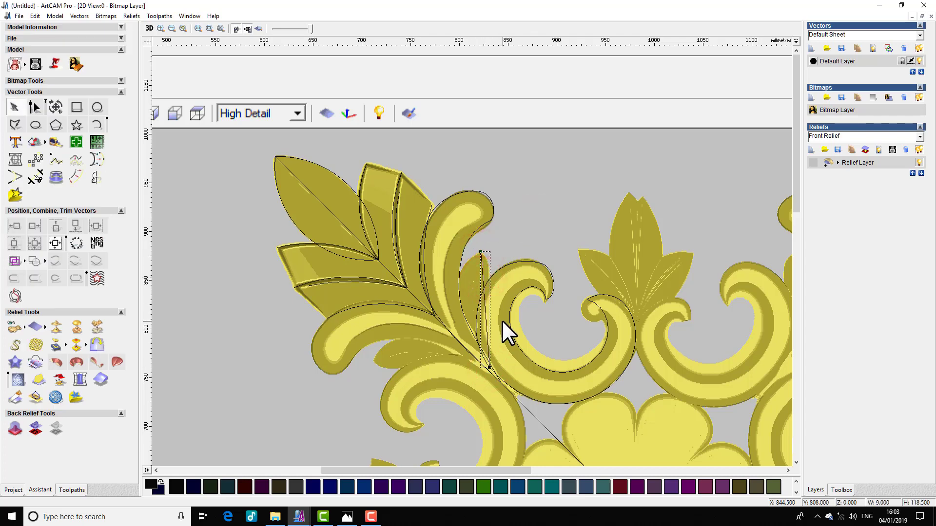
left_click(487, 294)
key("n")
key("b")
left_click_drag(484, 291, 449, 303)
left_click_drag(487, 329, 464, 328)
left_click_drag(435, 286, 431, 274)
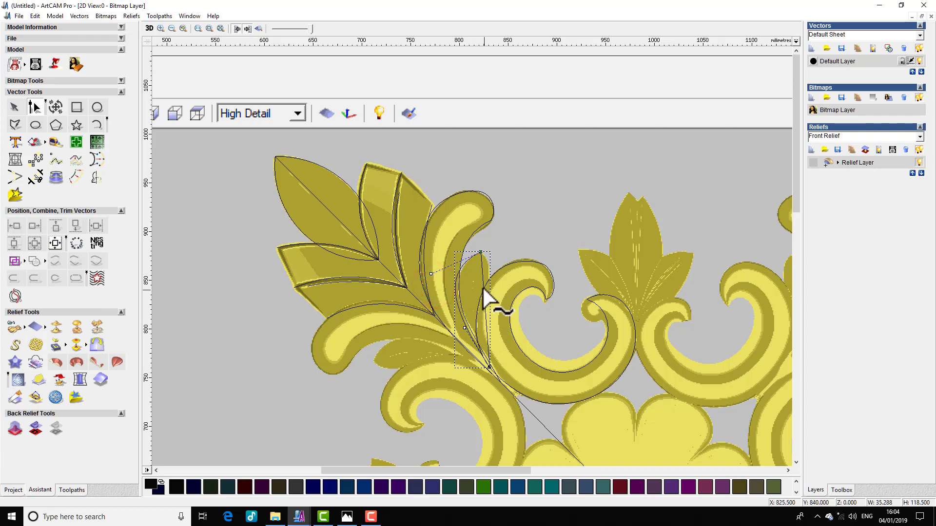
Step: Shape the small leaf's other span along its right edge by pulling its upper and lower control handles into place
left_click_drag(484, 290, 501, 263)
left_click_drag(487, 328, 470, 323)
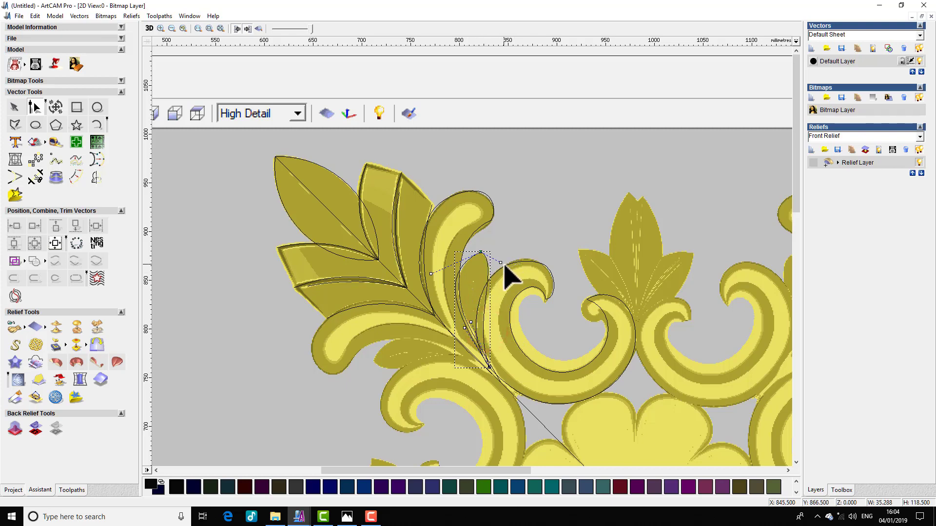
left_click_drag(501, 264, 508, 258)
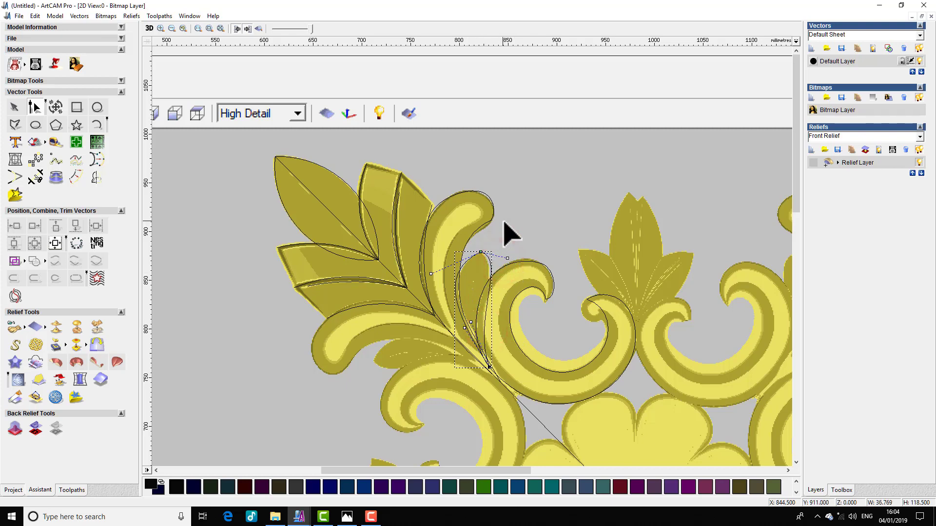
left_click(504, 221)
Step: Draw a closed vertical two-point polyline about 150 mm high from the top leaf cluster's base to above the central leaf's tip
left_click(489, 325)
scroll(410, 209, "down", 1)
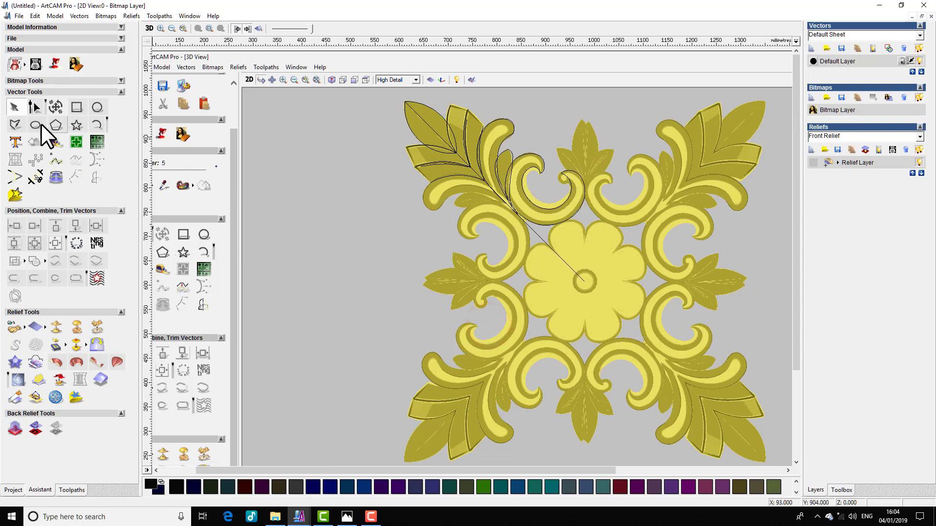
left_click(586, 185)
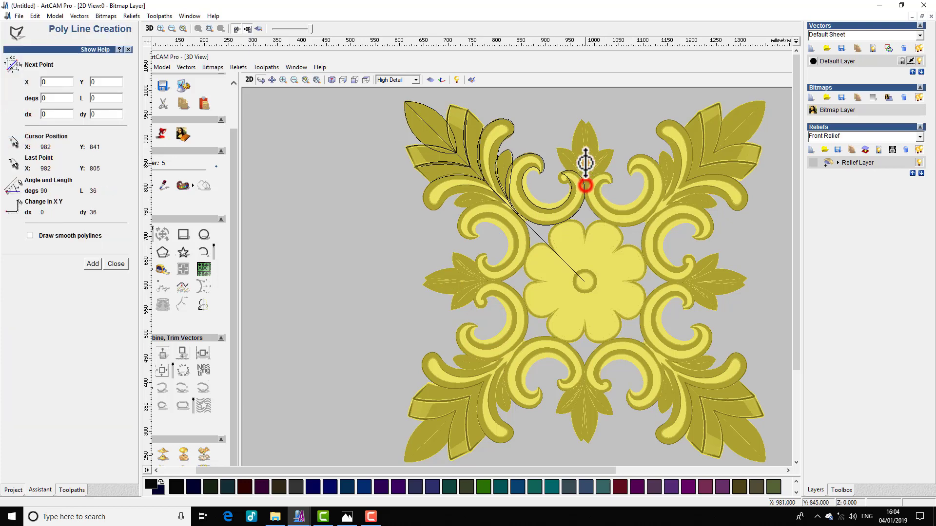
left_click(587, 113)
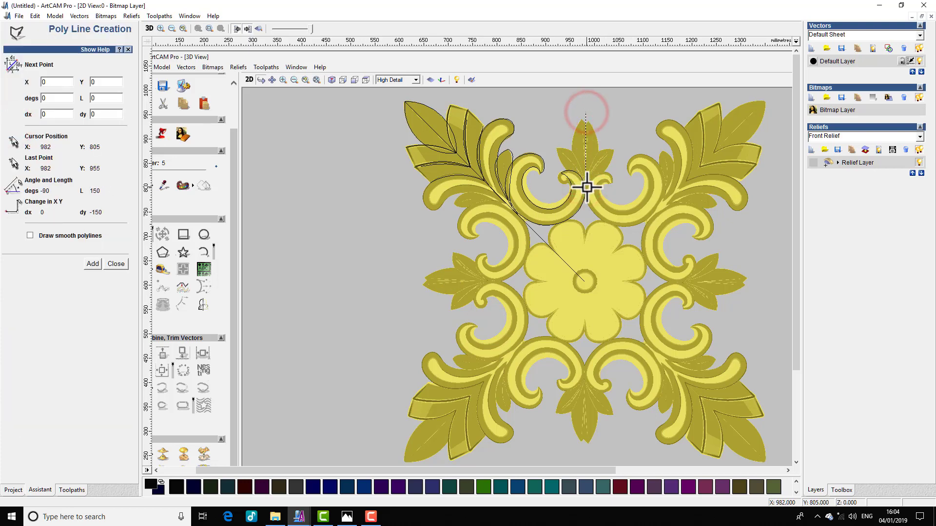
right_click(587, 187)
Step: Curve both spans of the vertical polyline to fit the central leaf's sides and lower its top node towards the leaf tip
left_click(584, 145)
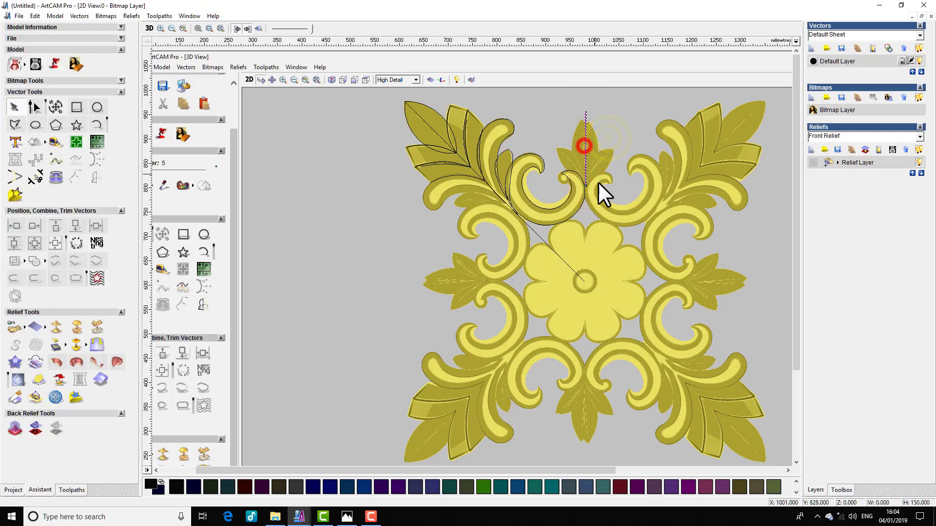
key("n")
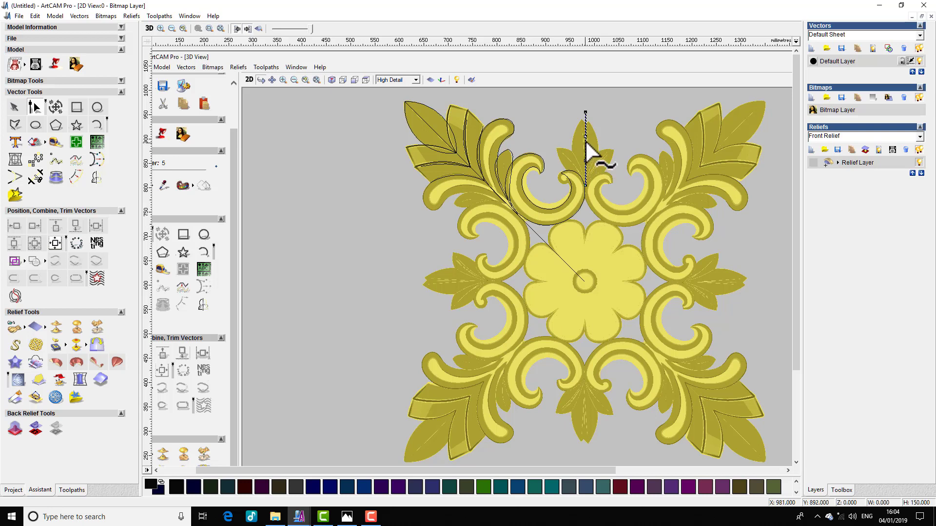
mouse_move(586, 147)
left_mouse_down()
mouse_move(571, 148)
mouse_move(625, 148)
mouse_move(602, 148)
left_mouse_up()
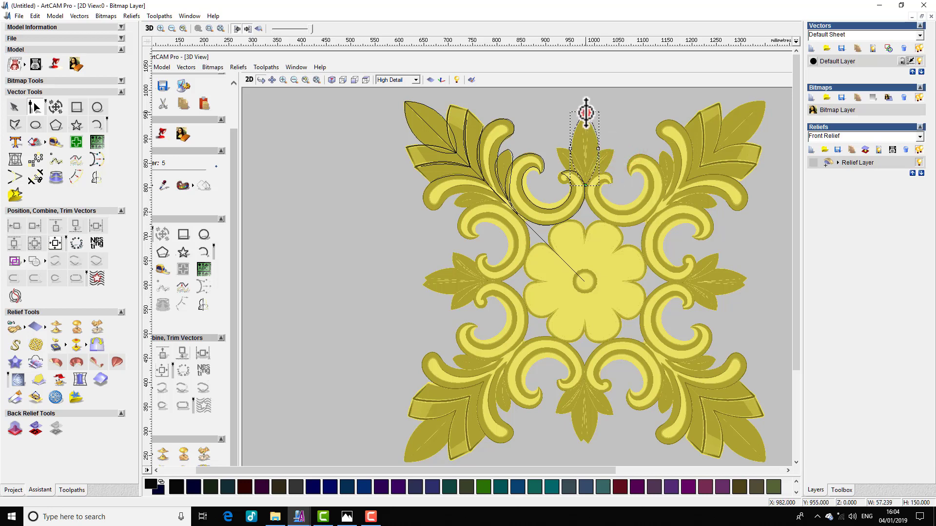
left_click(606, 117)
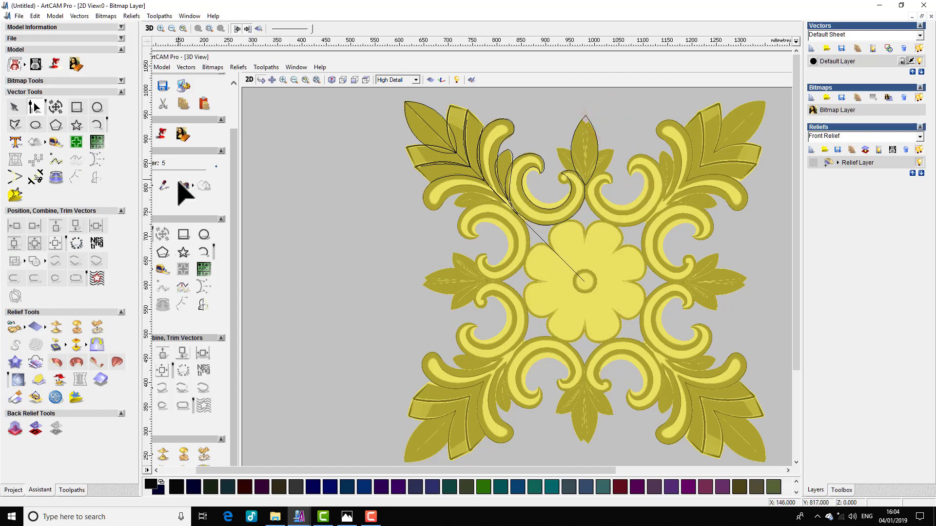
Step: Draw a closed two-point polyline, about 61 by 80 mm, from the top leaf cluster's base to the left side leaf's tip
left_click(15, 126)
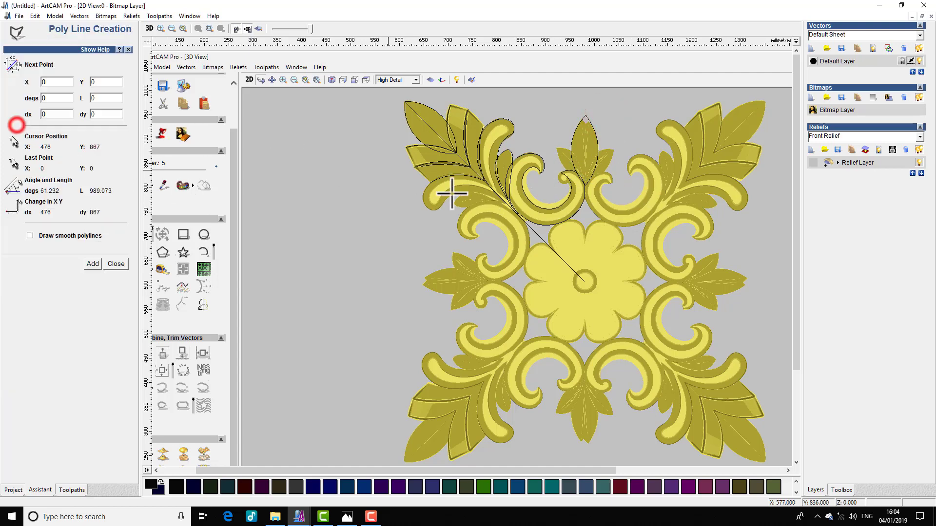
left_click(585, 184)
left_click(556, 147)
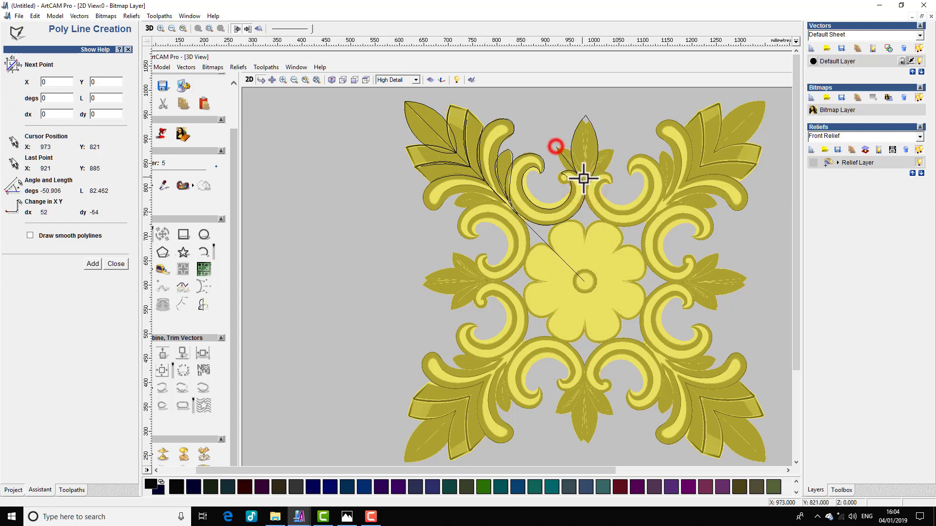
right_click(583, 164)
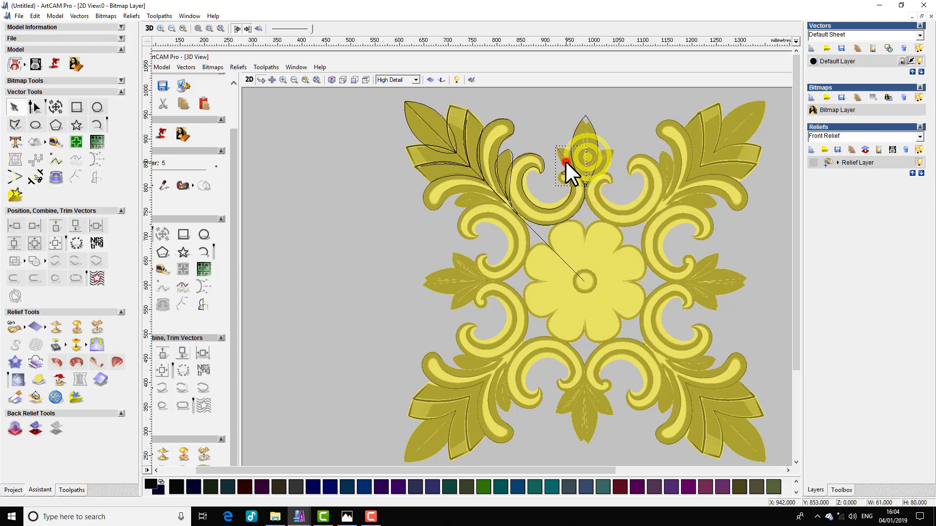
Step: Convert both spans of the left side leaf's polyline into Bézier curves and pull their handles in to form a slim leaf outline
left_click(565, 160)
key("n")
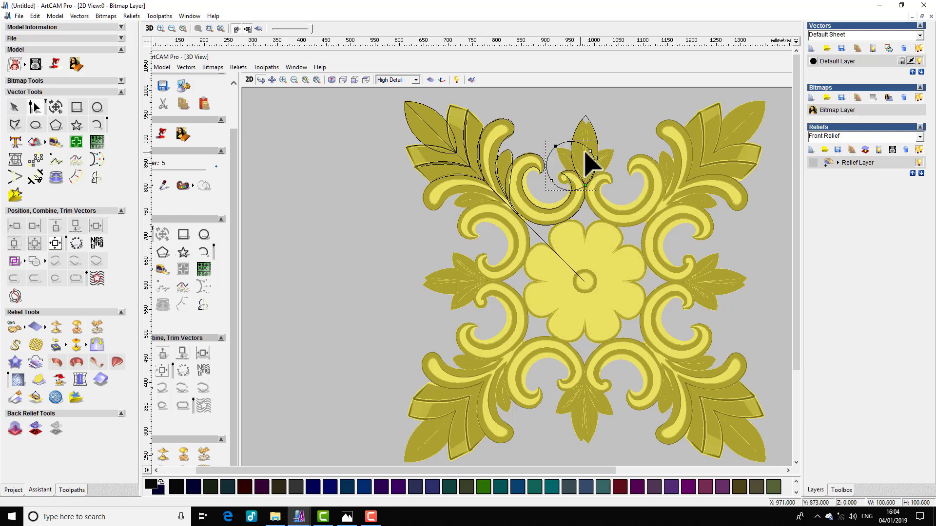
left_click_drag(590, 150, 578, 158)
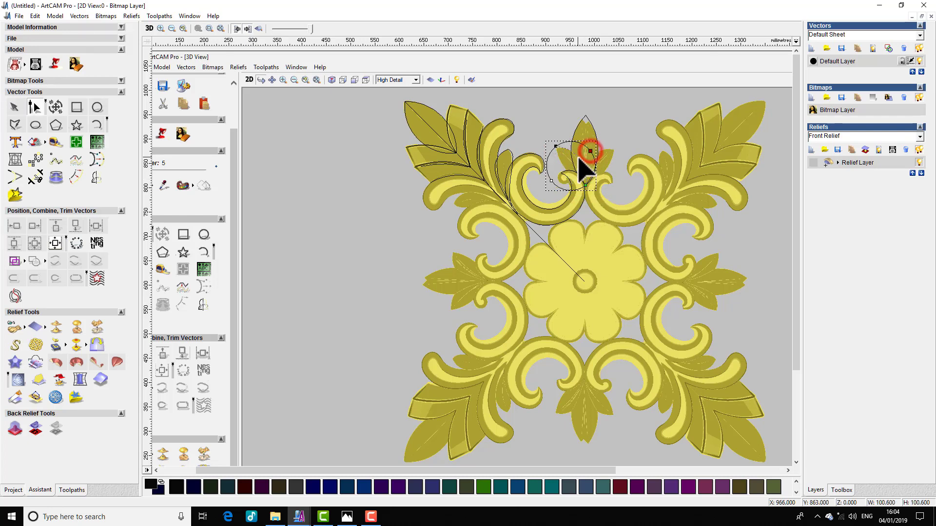
left_click(551, 180)
key("Delete")
scroll(595, 178, "up", 2)
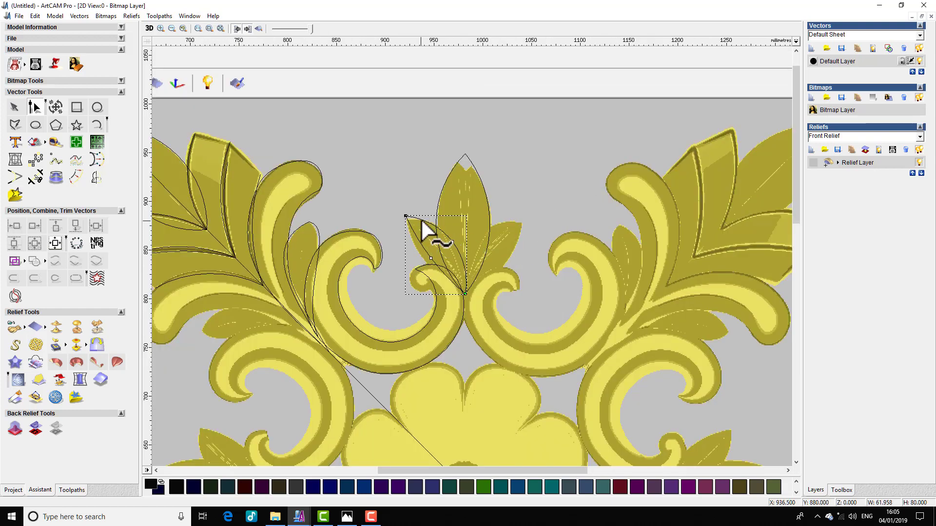
Step: Reposition the left side leaf's tip node and adjust its lower curve handle to refine the outline against the bitmap
left_click_drag(407, 216, 415, 211)
left_click(435, 255)
left_click_drag(432, 258, 428, 259)
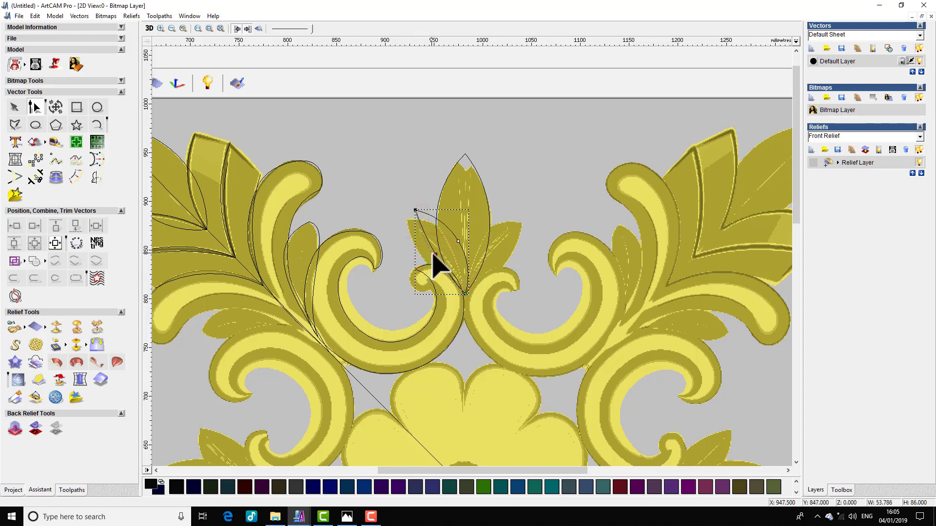
left_click(456, 192)
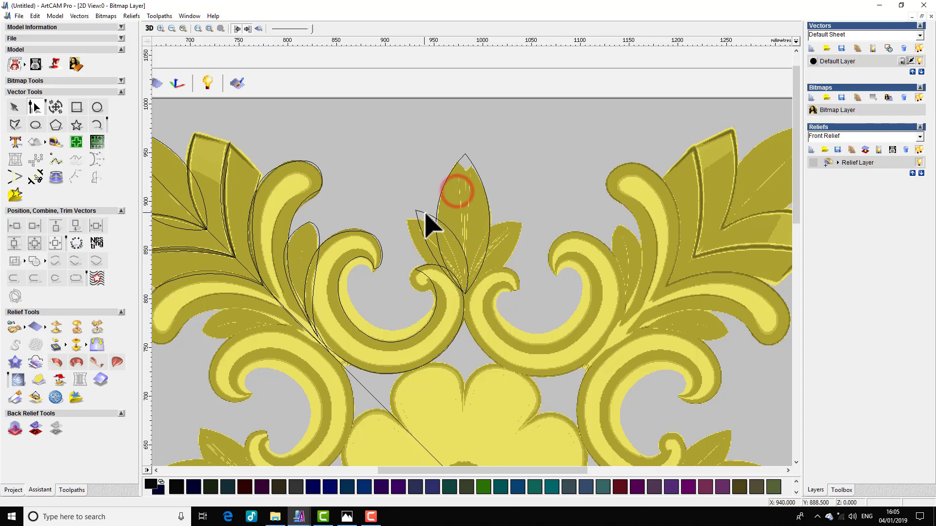
left_click(425, 213)
left_click_drag(415, 210, 407, 212)
left_click(426, 257)
left_click(485, 222)
Step: Draw a closed four-point polyline, about 72 by 122.5 mm, around the flower's upper-left petal, starting and ending at the flower's centre
scroll(528, 170, "down", 1)
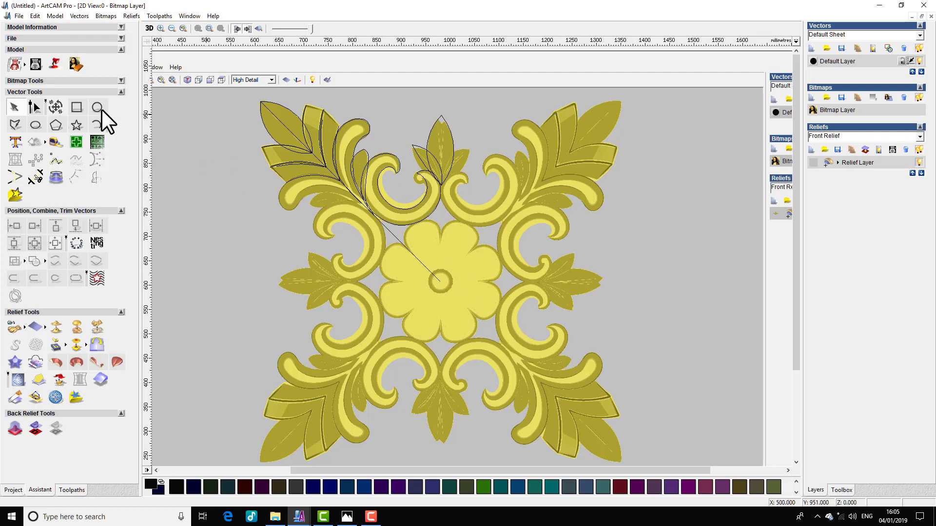
left_click(14, 126)
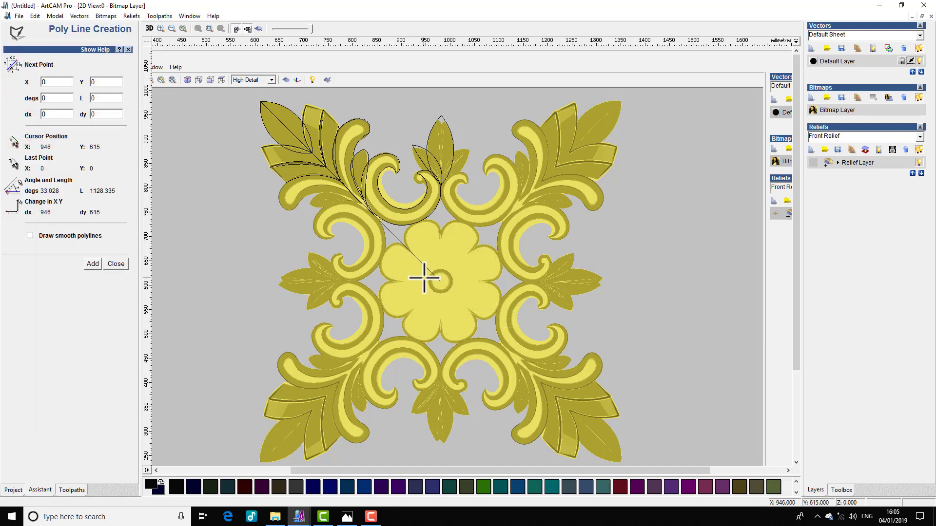
left_click(441, 281)
scroll(441, 222, "up", 2)
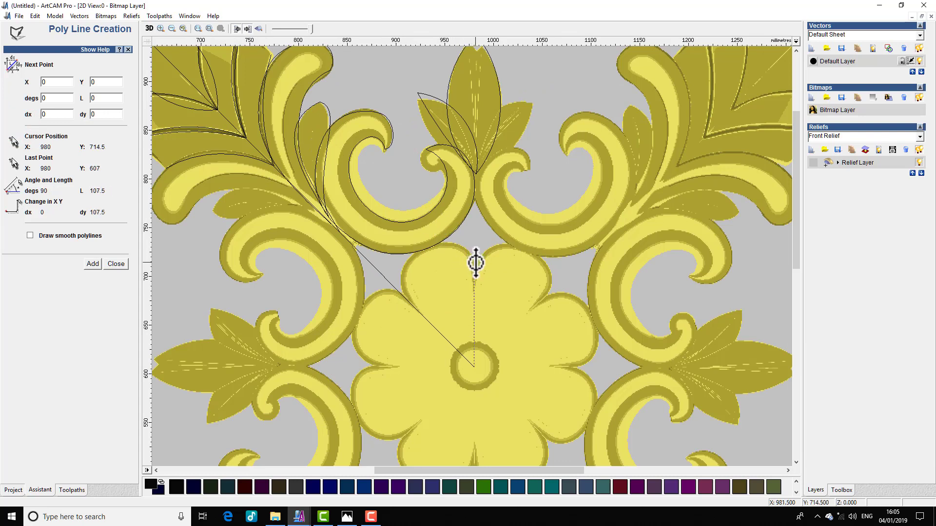
left_click(424, 247)
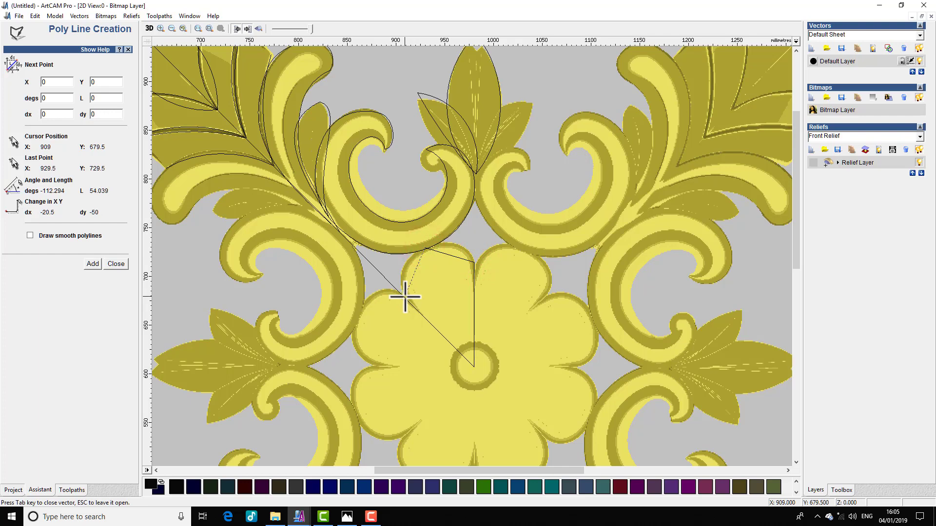
left_click(404, 297)
left_click(471, 366)
right_click(498, 307)
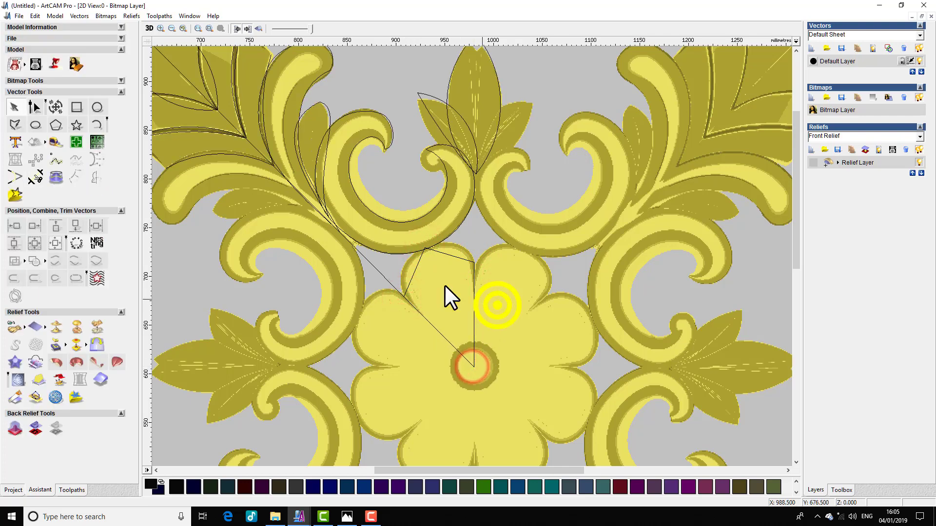
Step: Convert the two outer spans of the flower petal's polyline into arcs
left_click(445, 255)
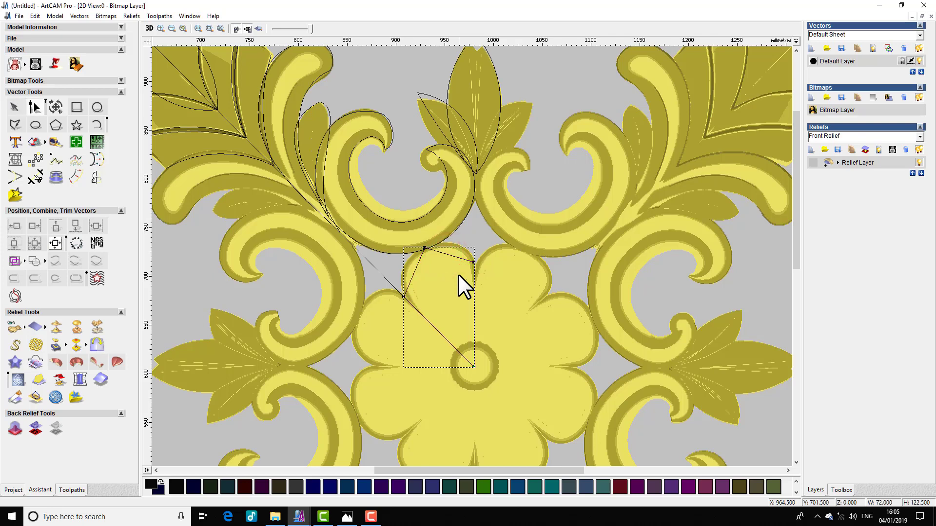
key("a")
key("a")
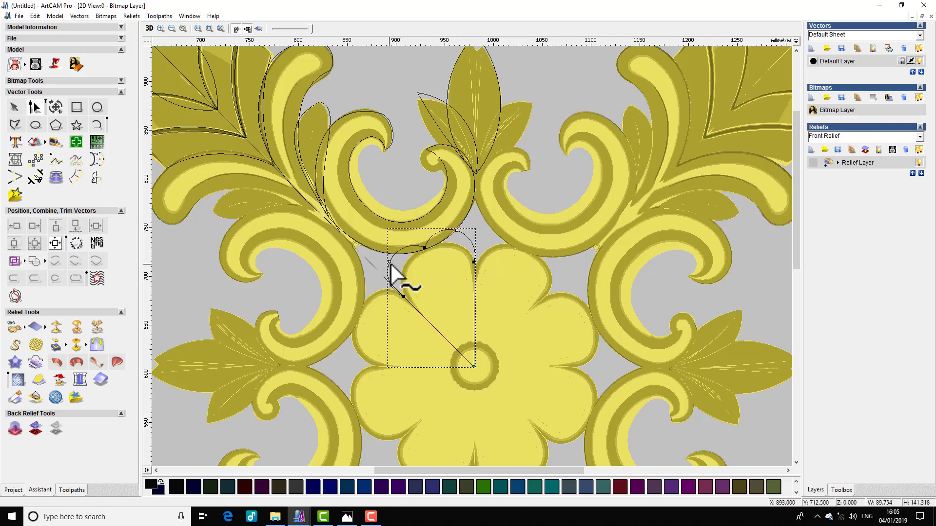
Step: Pull the upper-left petal's two outer arcs in to the bitmap edge and smooth the petal outline's outer nodes
left_click_drag(390, 262, 402, 267)
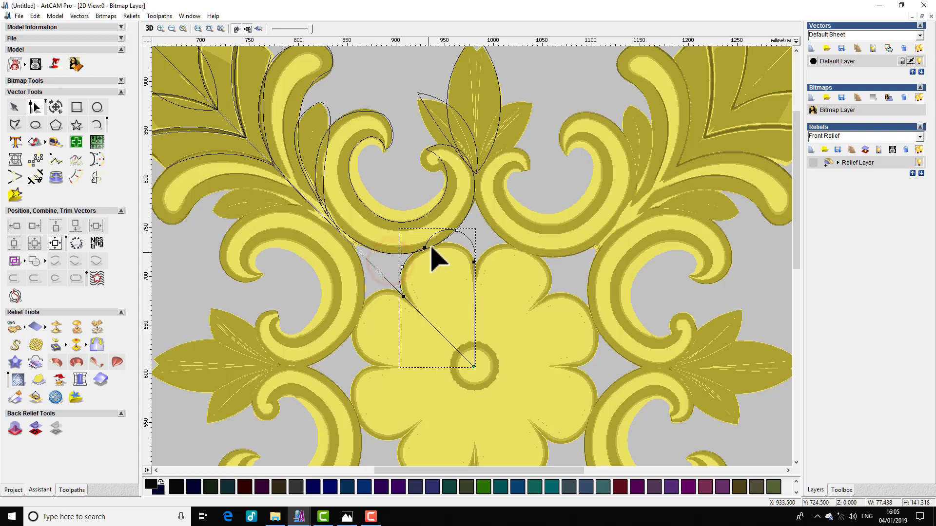
left_click_drag(457, 230, 459, 246)
key("s")
key("s")
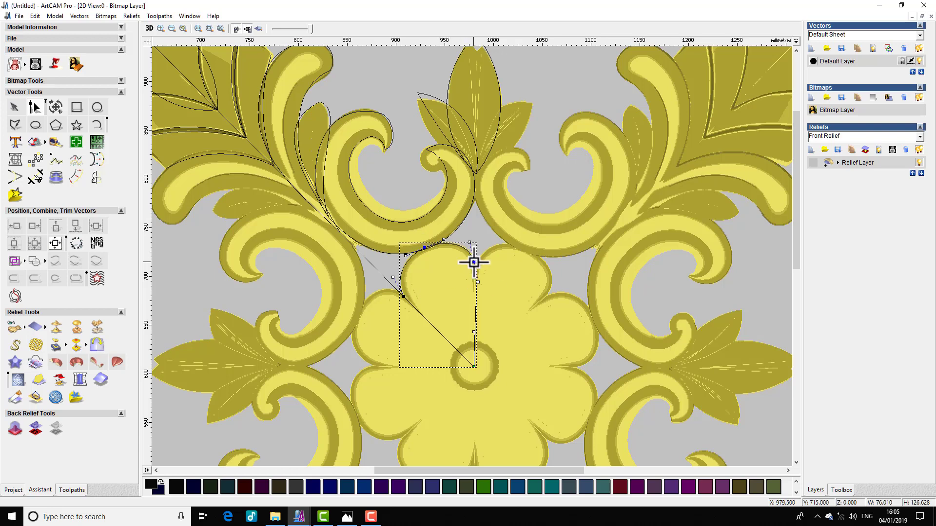
left_click(422, 286)
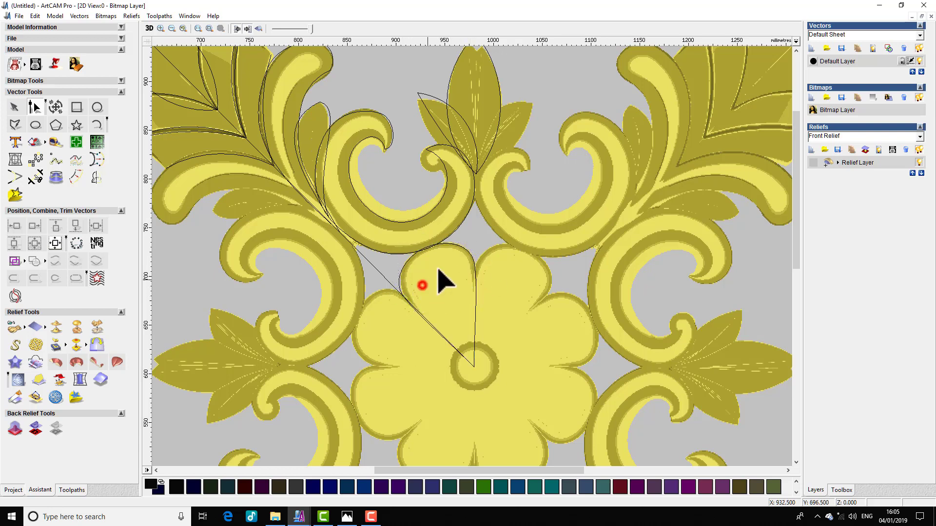
left_click(475, 269)
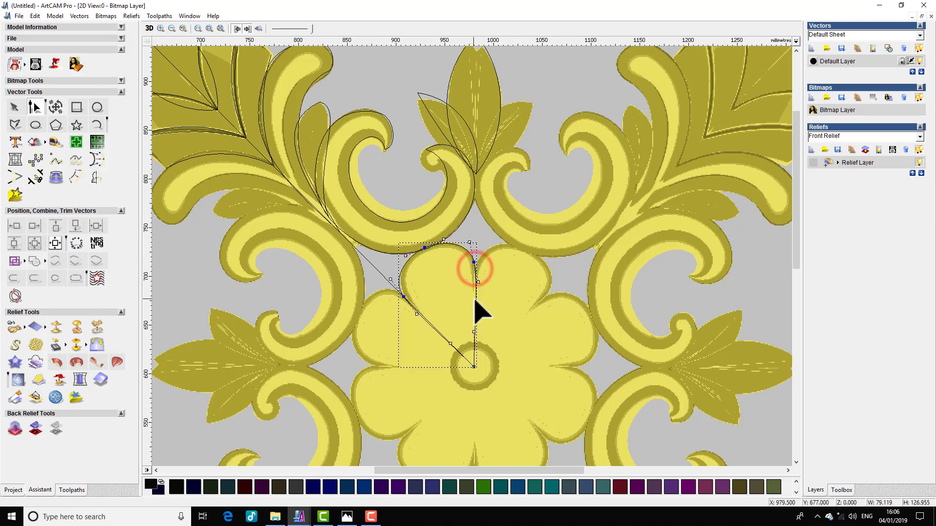
key("n")
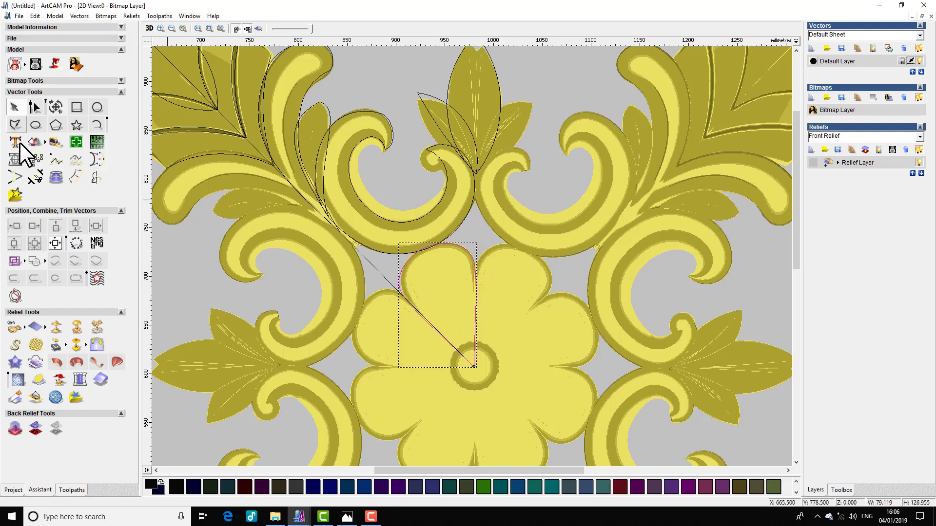
Step: Rotate-copy the petal around the flower's centre, picked at X 981, Y 607, as 8 objects over a total of 360 degrees
left_click(39, 159)
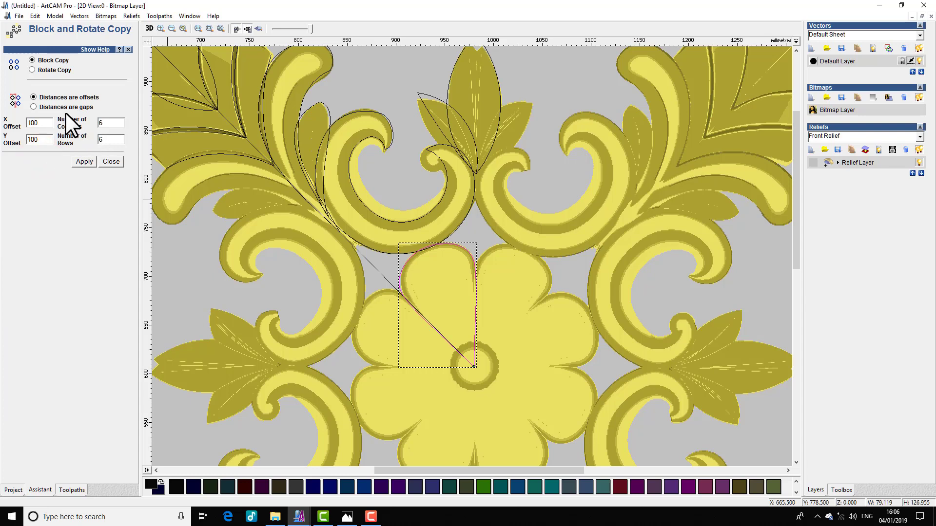
left_click(32, 70)
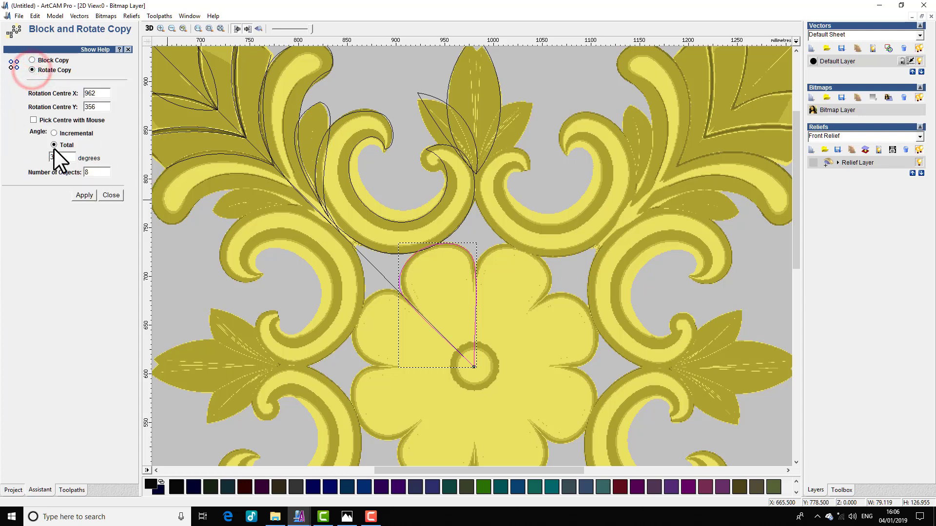
left_click(31, 121)
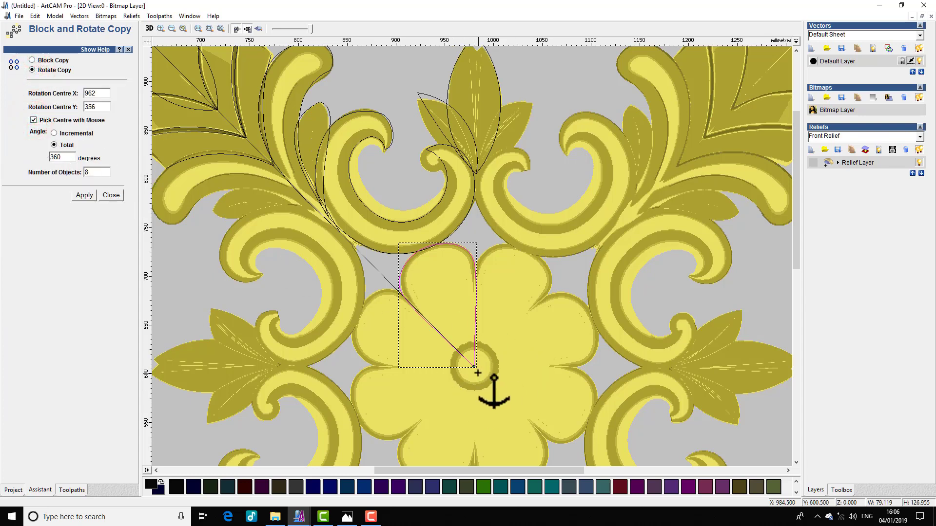
left_click(474, 366)
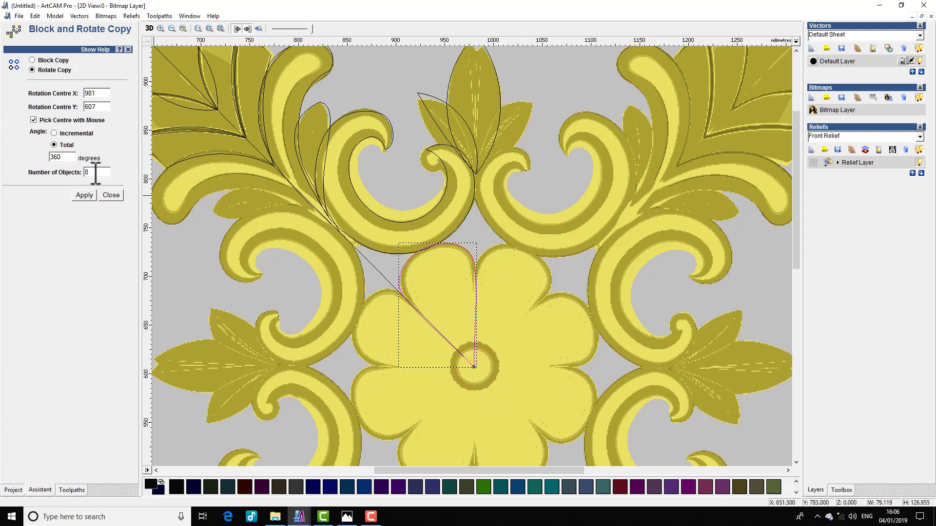
left_click(83, 196)
left_click(501, 291)
Step: Mirror the upper leaves and scrolls about the diagonal construction line, keeping the originals, to outline the ornament's left side
scroll(435, 270, "down", 1)
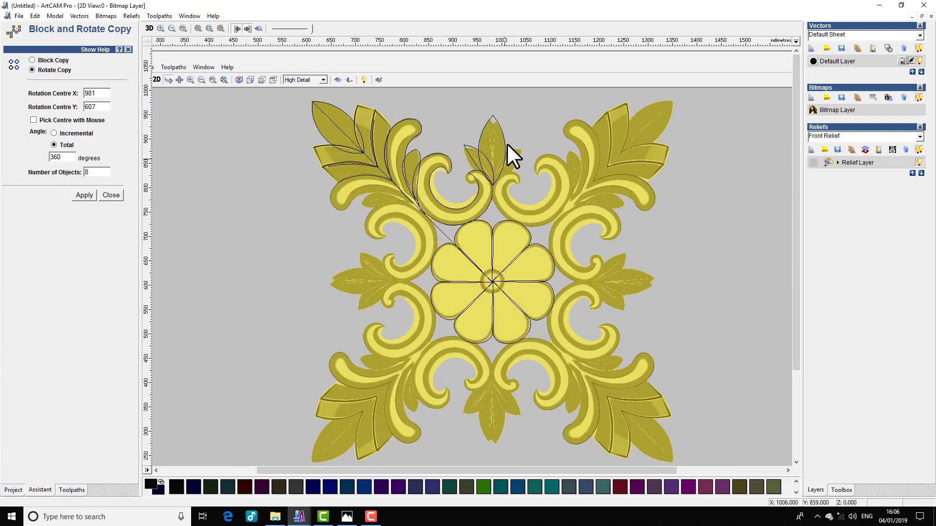
left_click_drag(510, 140, 443, 200)
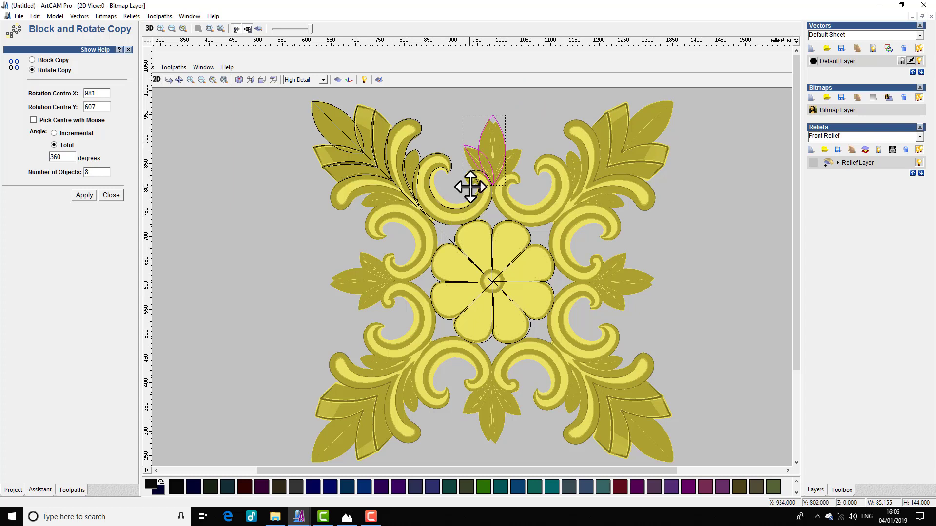
left_click(402, 125, "shift")
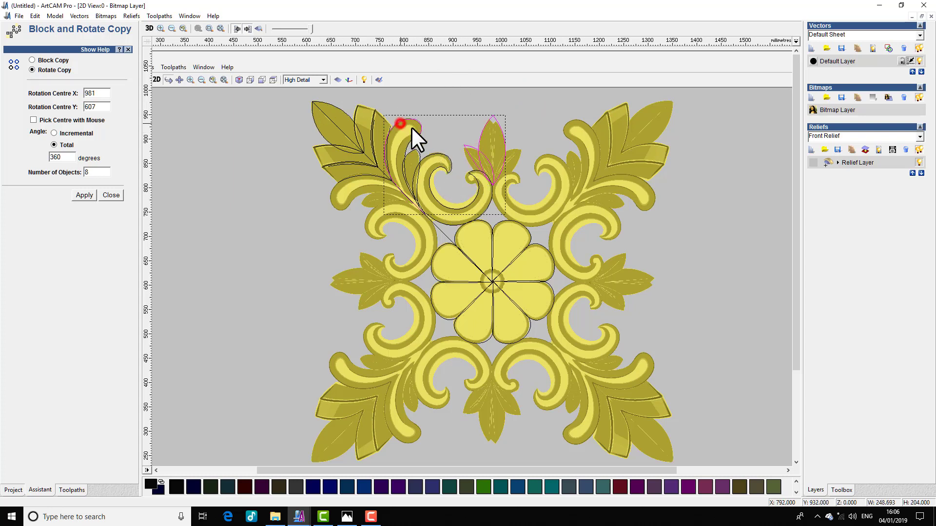
left_click(412, 152, "shift")
left_click(436, 169, "shift")
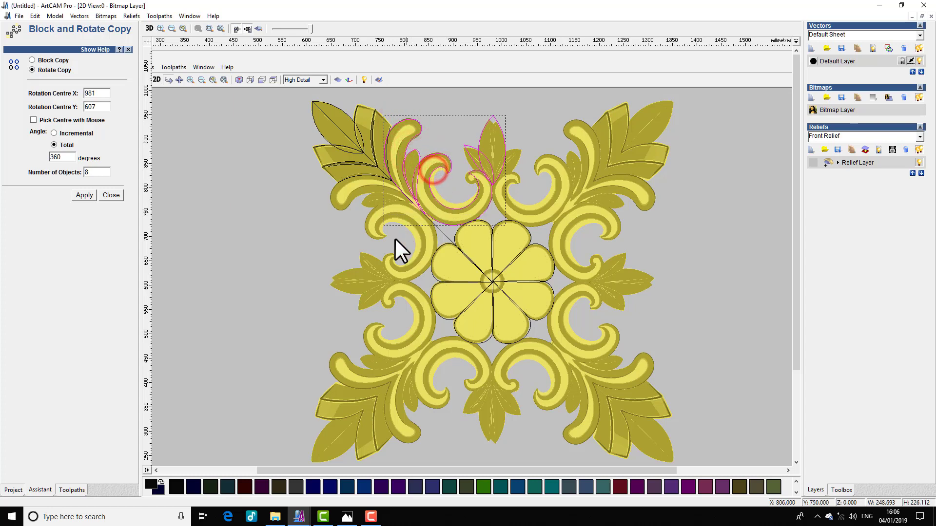
left_click(447, 238, "shift")
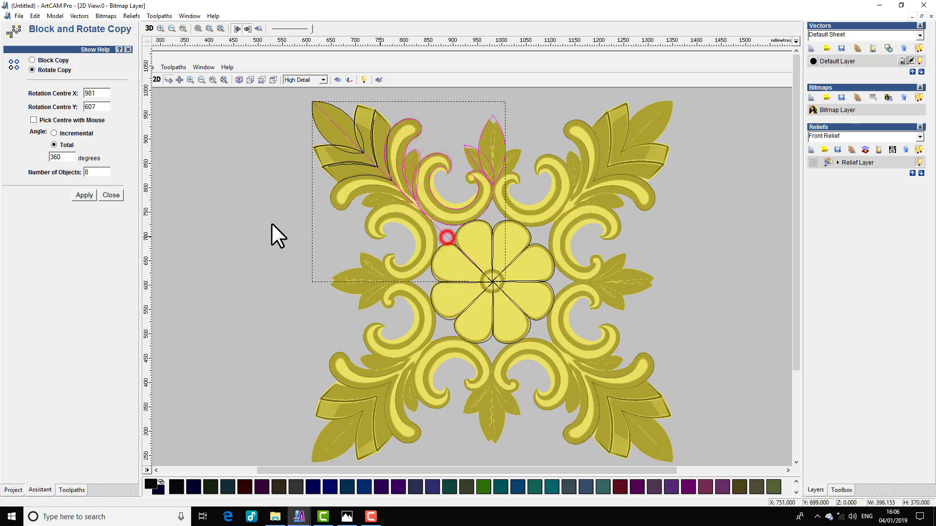
left_click(104, 192)
left_click(96, 178)
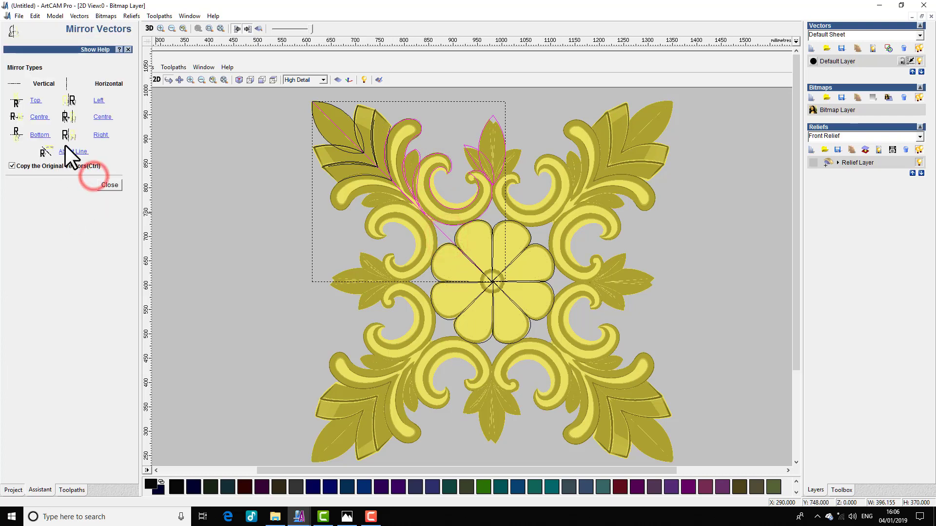
left_click(69, 151)
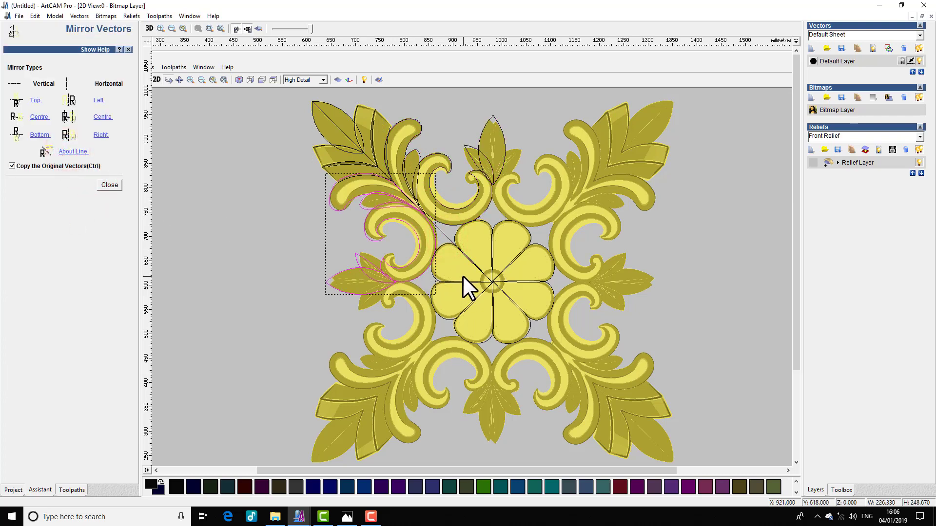
scroll(463, 276, "up", 2)
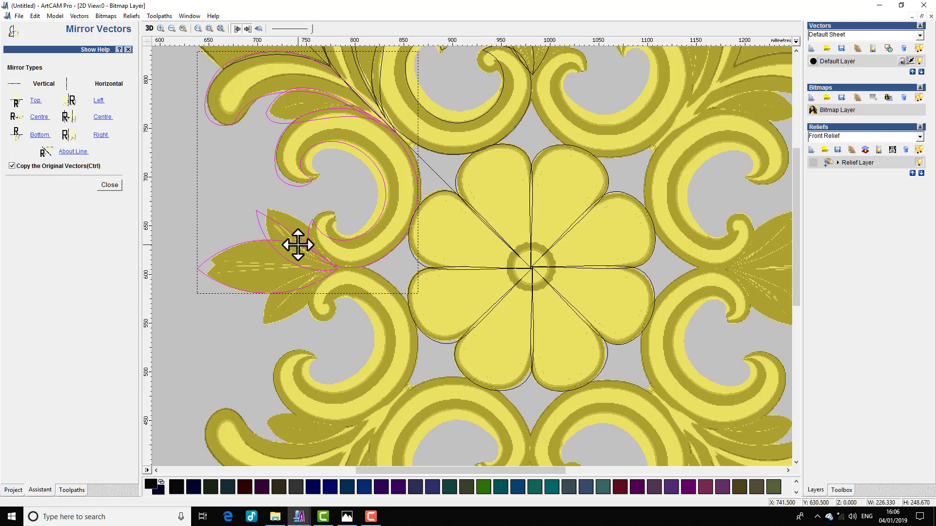
left_click(292, 209)
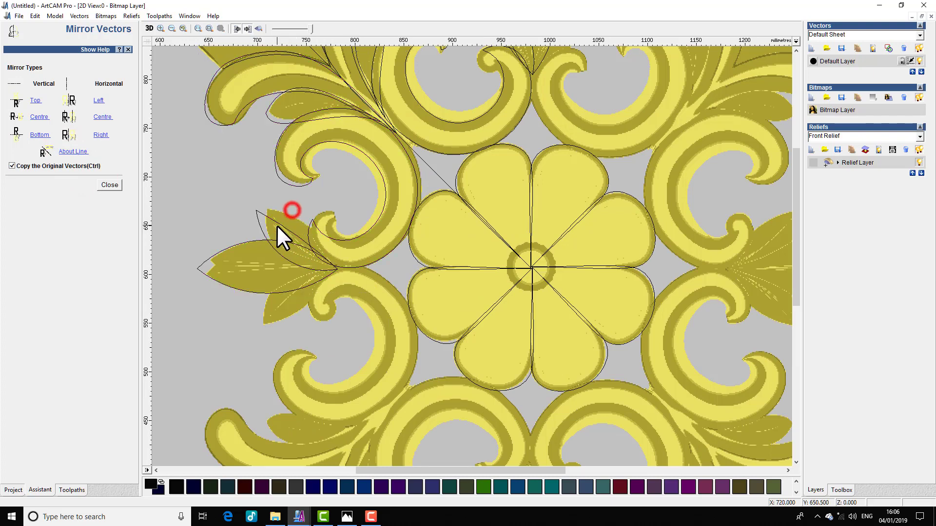
Step: Close the mirror settings, select all the traced ornament vectors and copy them
scroll(277, 224, "down", 1)
scroll(531, 265, "up", 1)
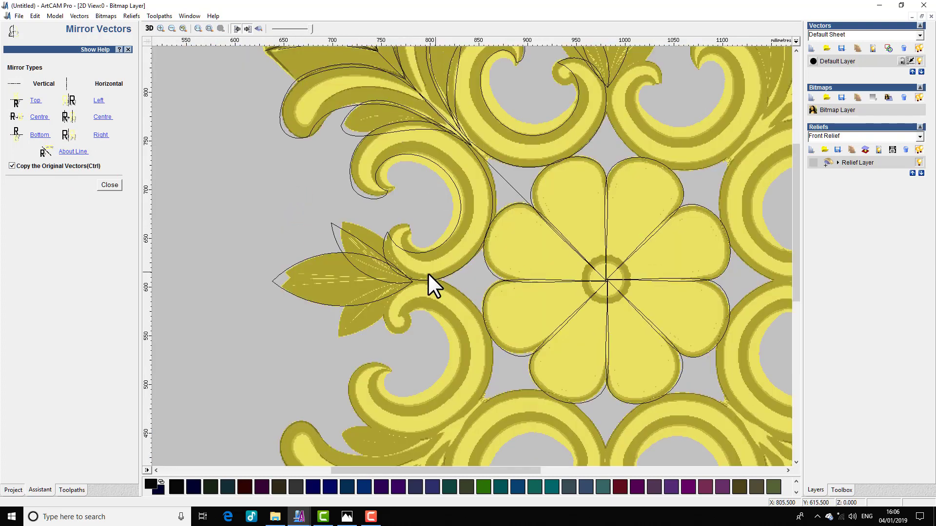
scroll(400, 276, "down", 1)
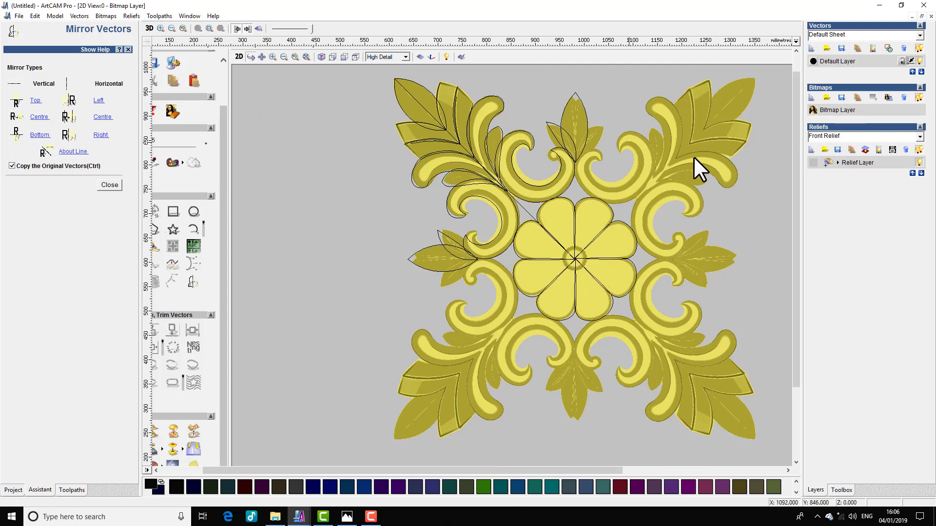
scroll(762, 174, "up", 1)
scroll(560, 233, "down", 1)
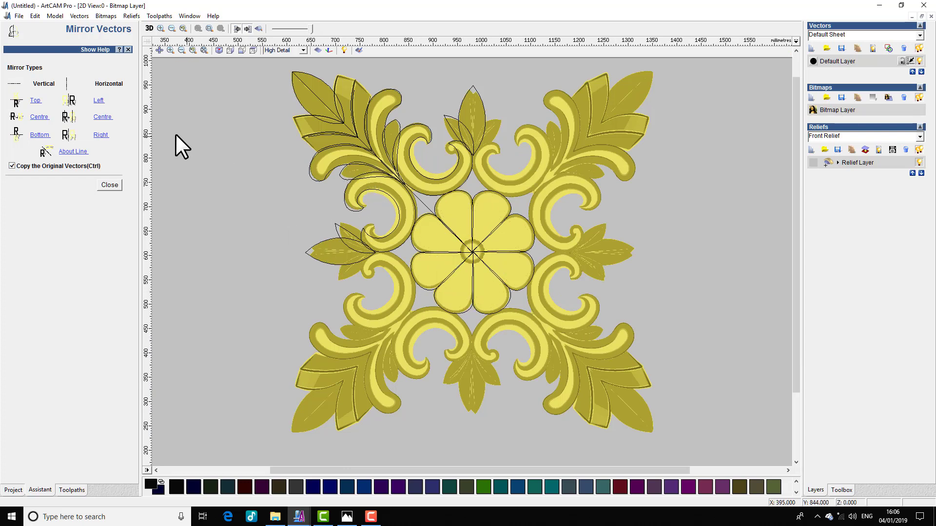
left_click(118, 188)
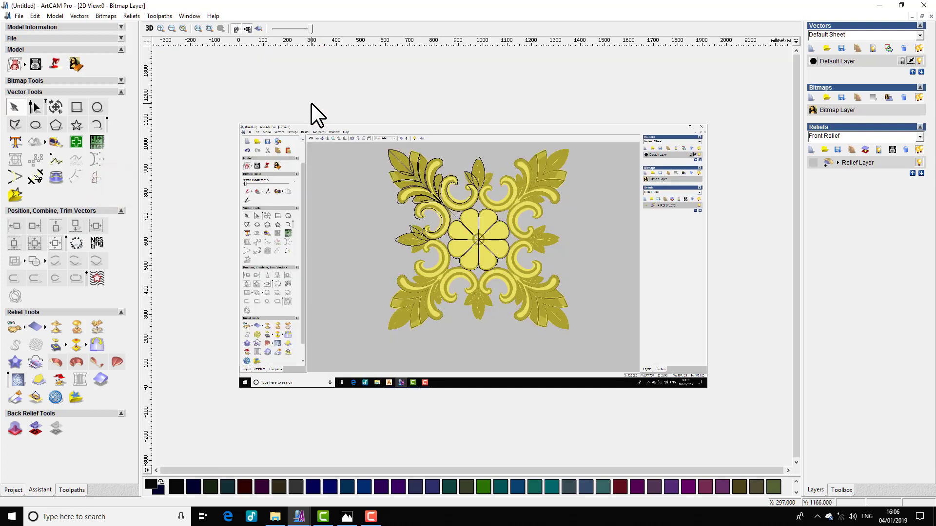
left_click_drag(321, 97, 563, 329)
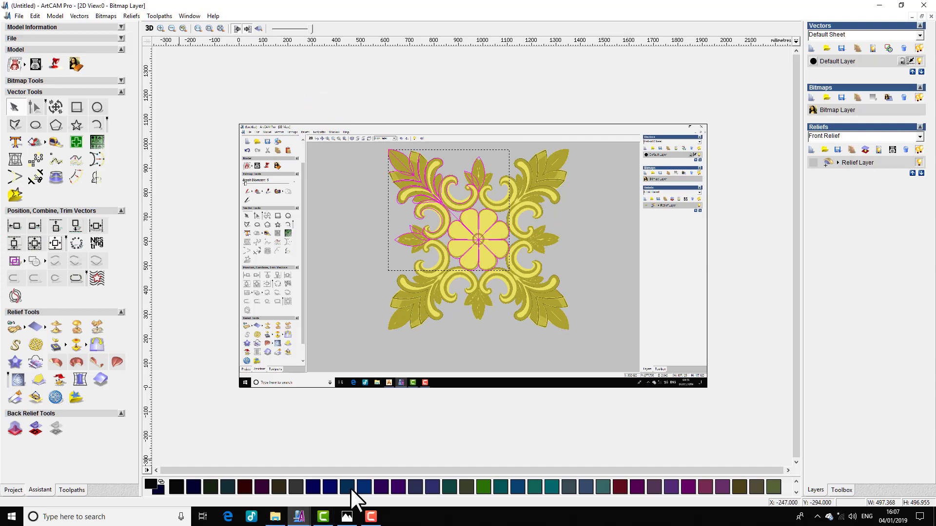
Step: Minimize the current model's window and start a second ArtCAM 2008 session in a maximized window
left_click(296, 515)
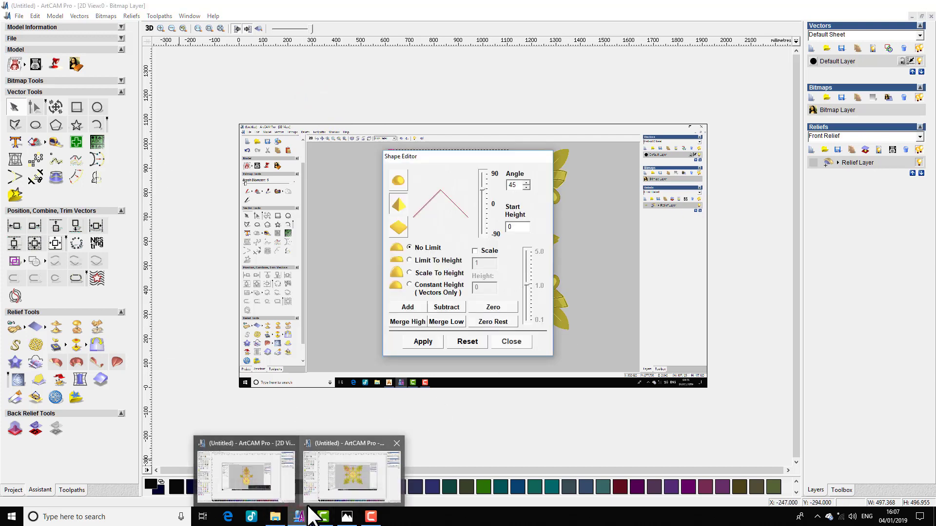
left_click(351, 475)
left_click(875, 15)
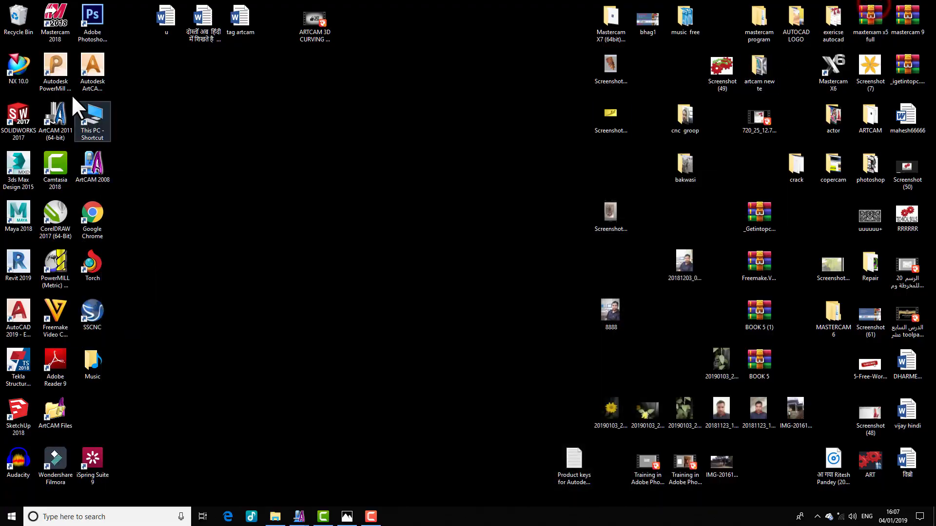
double_click(90, 164)
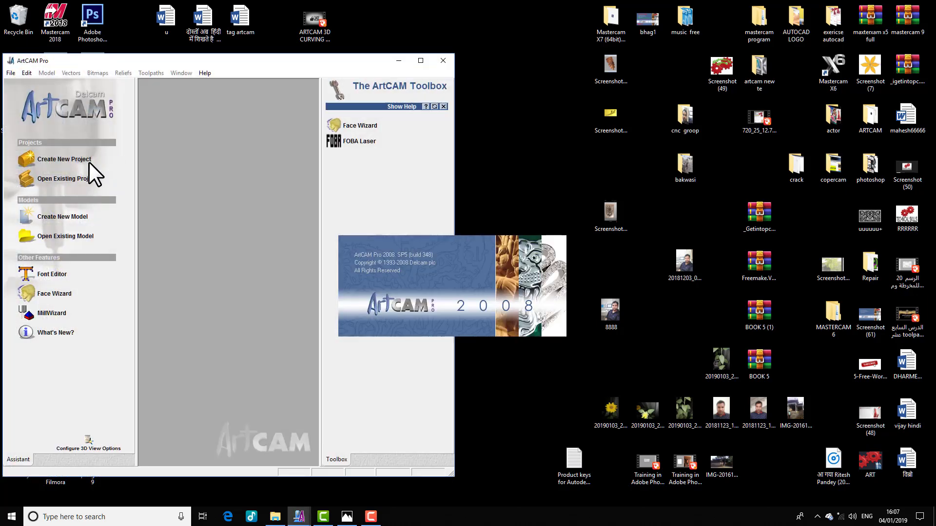
left_click(420, 60)
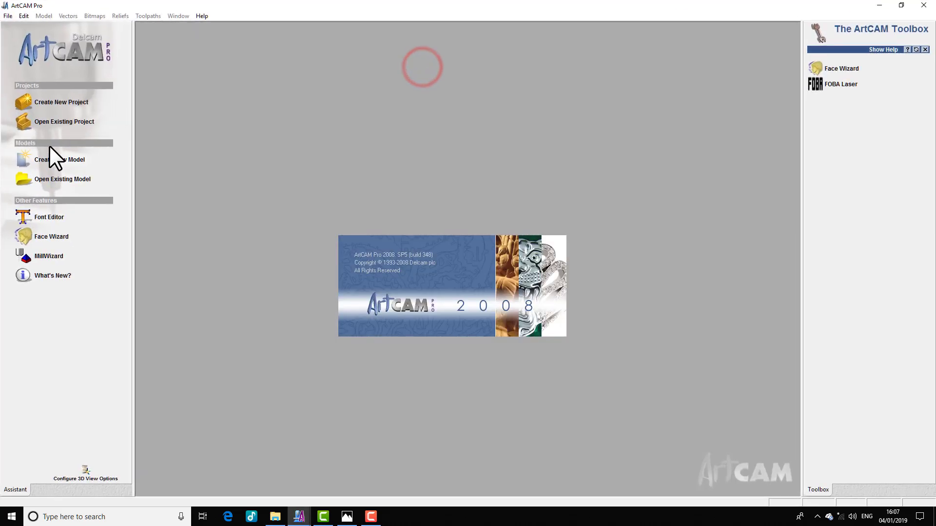
Step: Create a new model with a height of 1000 mm and a width of 1000 mm
left_click(52, 161)
type("10001")
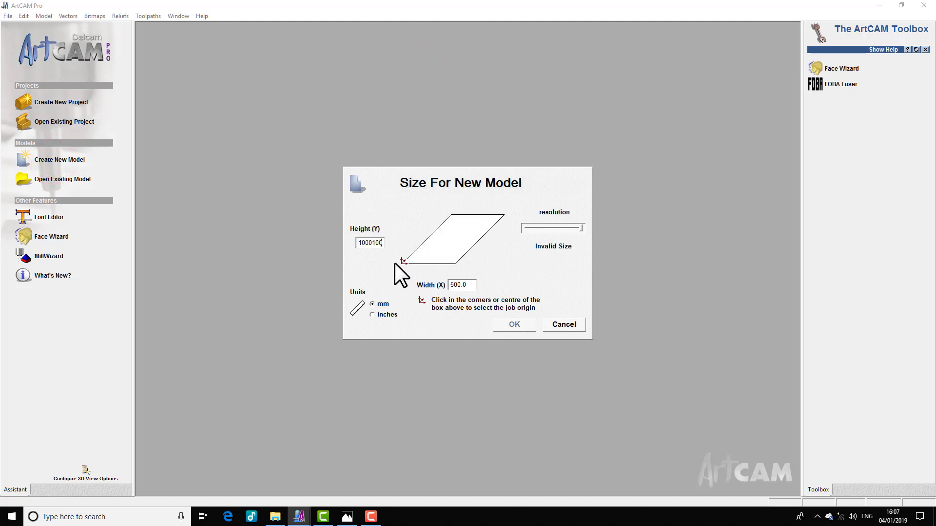
key("BackSpace")
key("Tab")
type("1000")
key("Return")
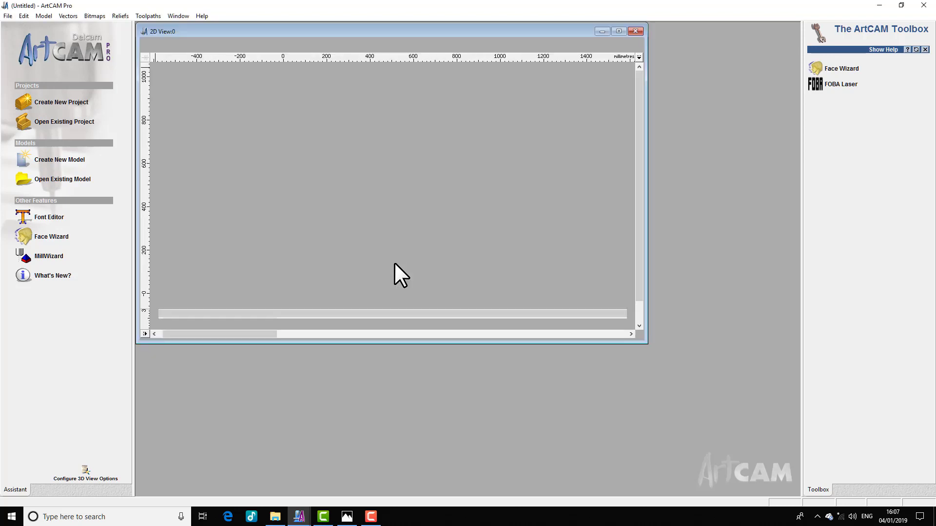
left_click(379, 523)
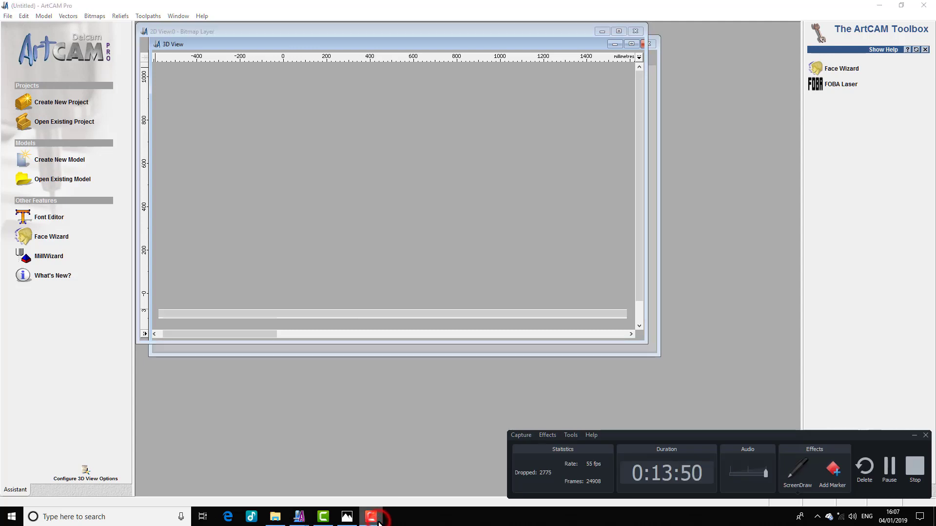
left_click(379, 521)
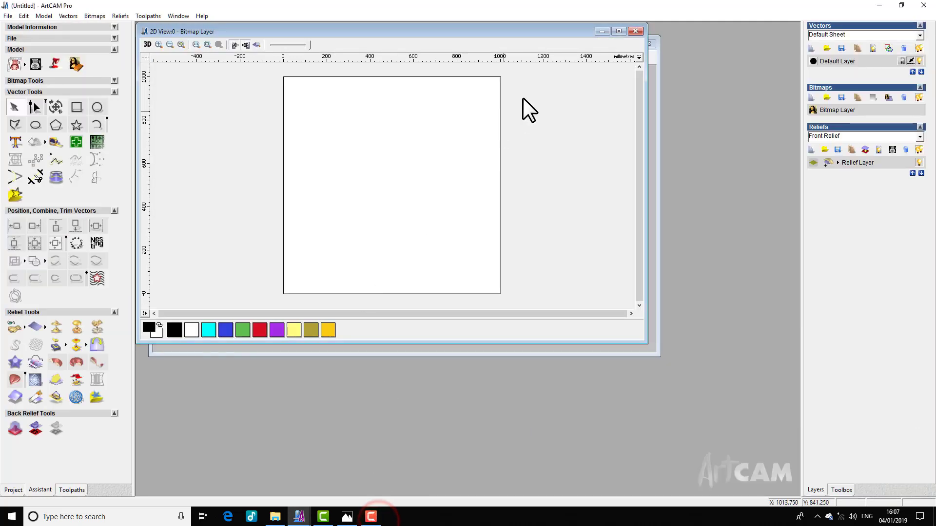
Step: Maximize the 2D view, paste the copied ornament vectors and move them into the upper-left corner of the new model
left_click(620, 31)
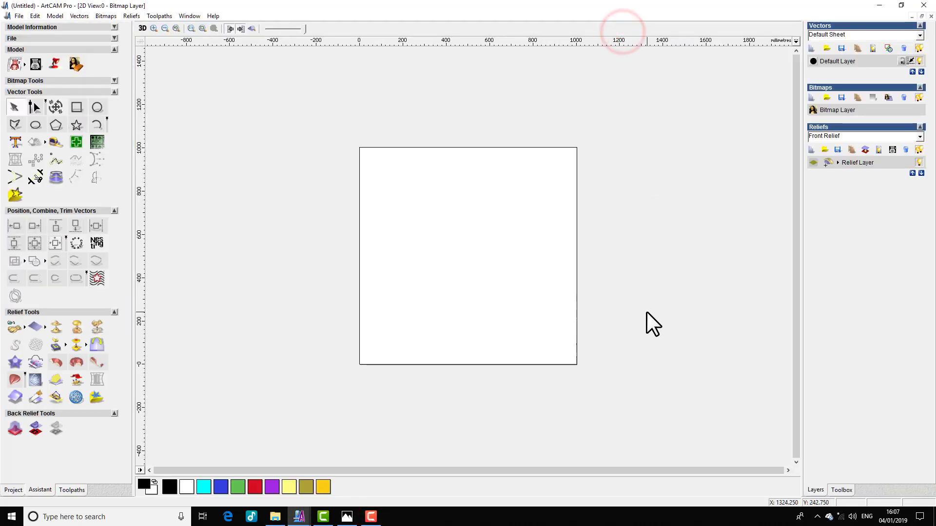
key("ctrl+v")
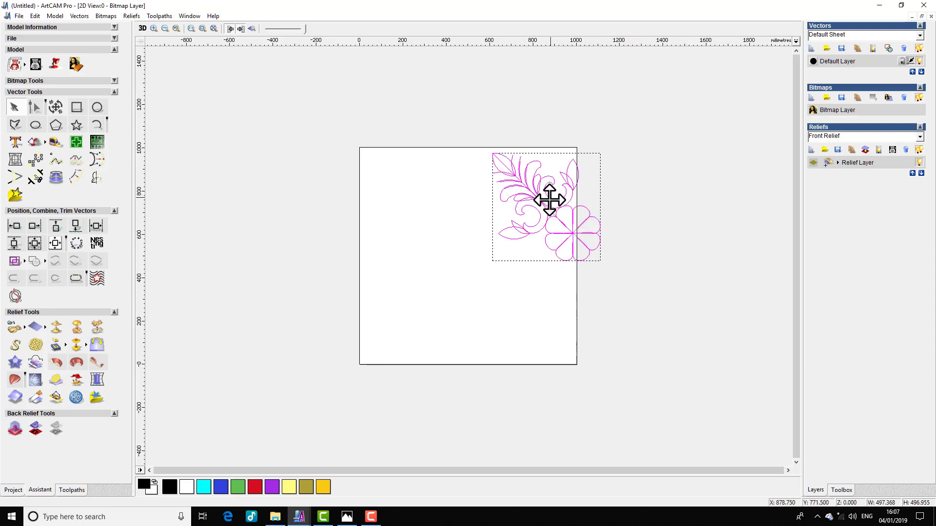
left_click_drag(554, 208, 422, 204)
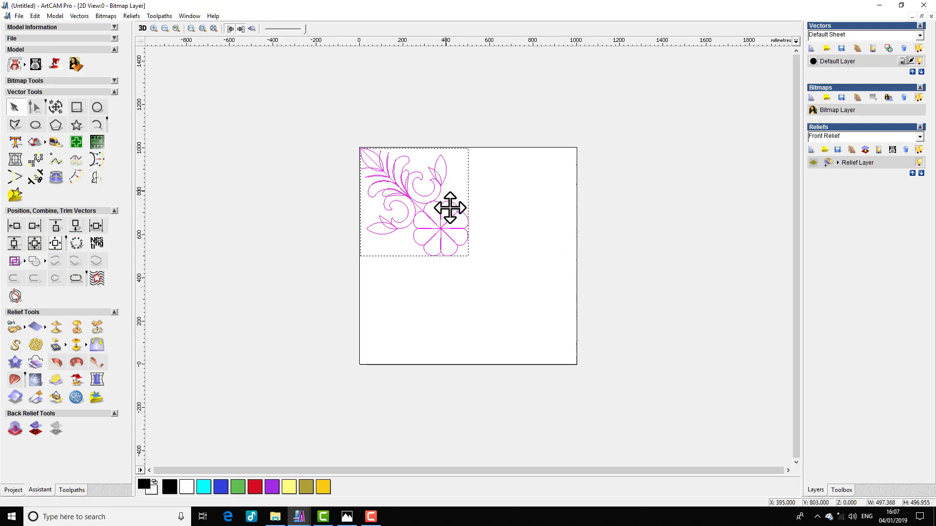
left_click(468, 253)
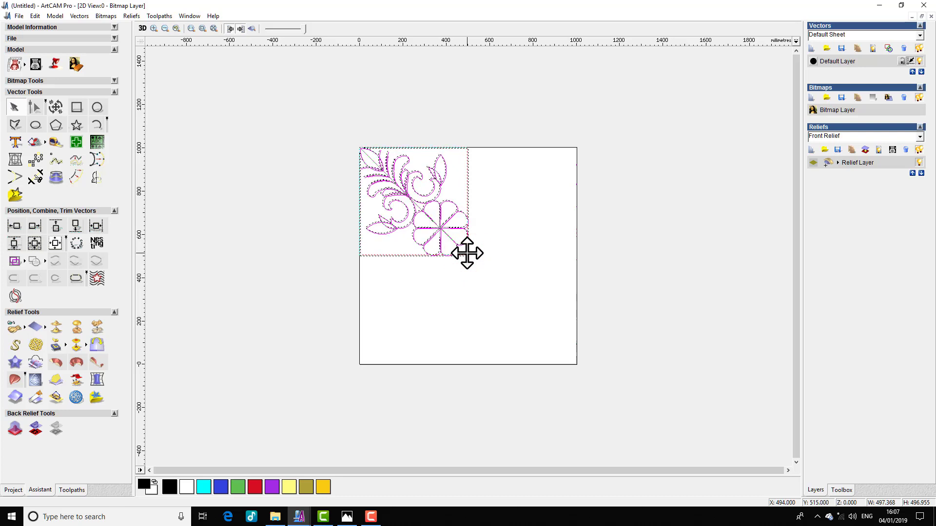
Step: Scale the pasted ornament vectors to 78.364 % with width and height linked, and close the transform settings
left_click(487, 294)
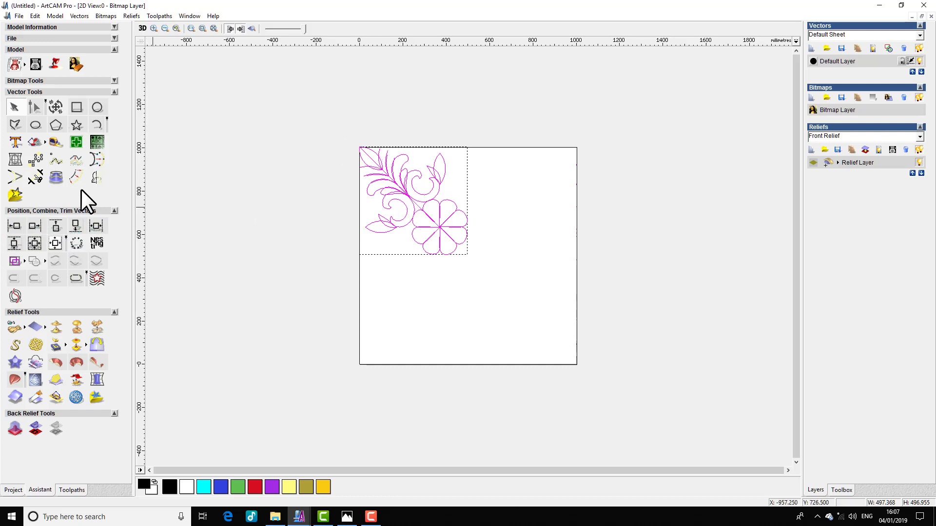
left_click(51, 106)
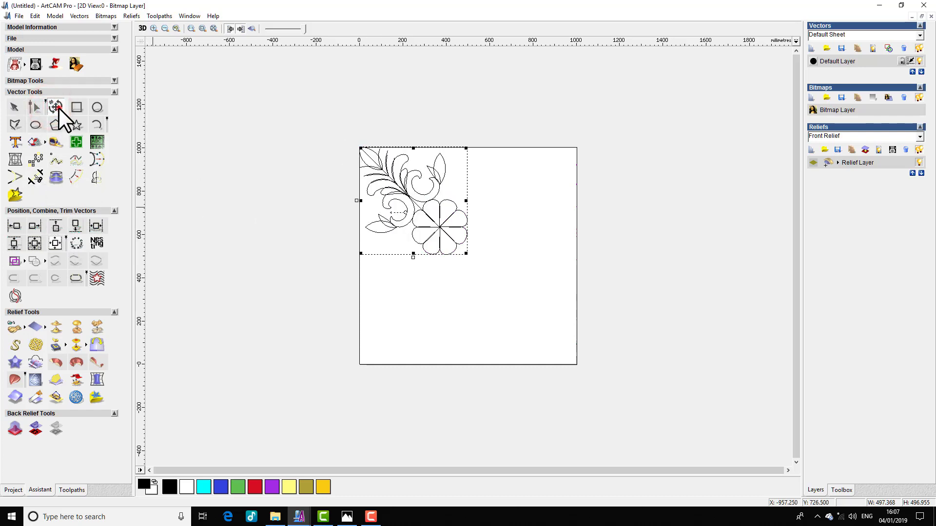
left_click(59, 107)
left_click_drag(61, 176, 57, 177)
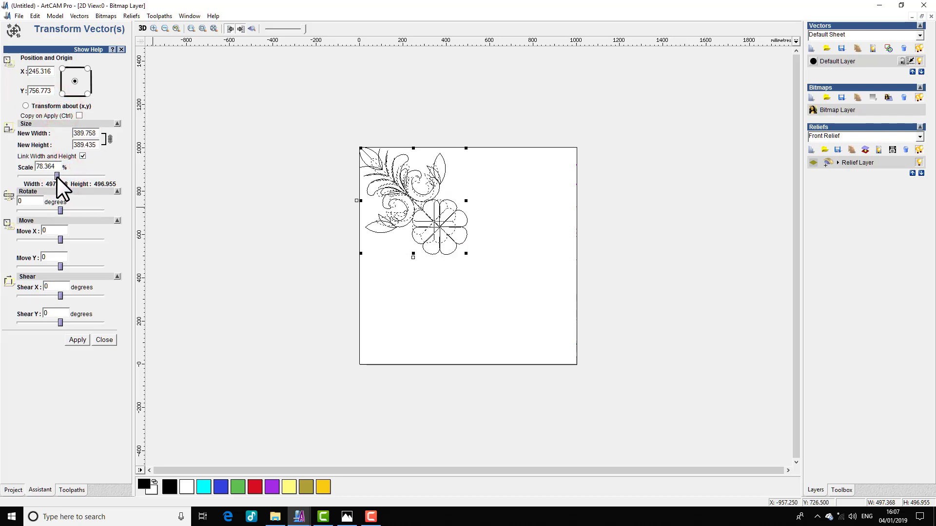
left_click(75, 343)
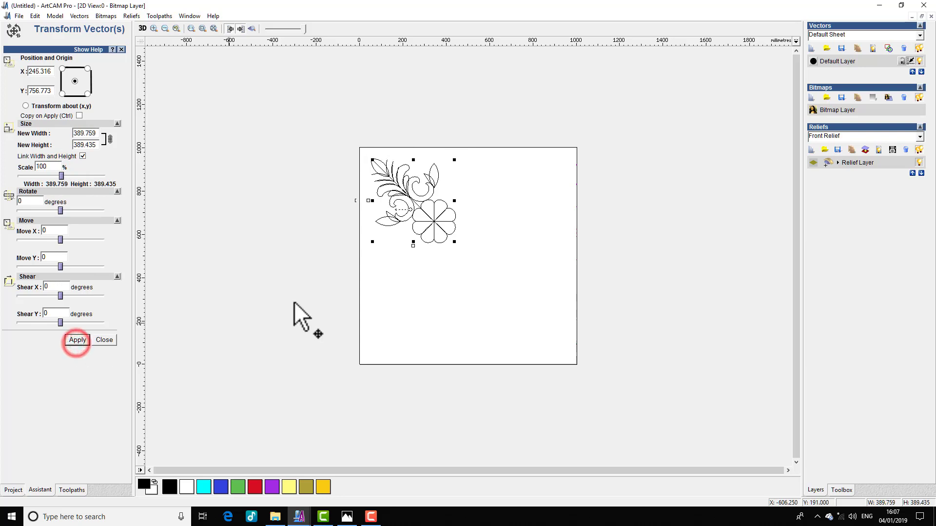
scroll(488, 228, "up", 2)
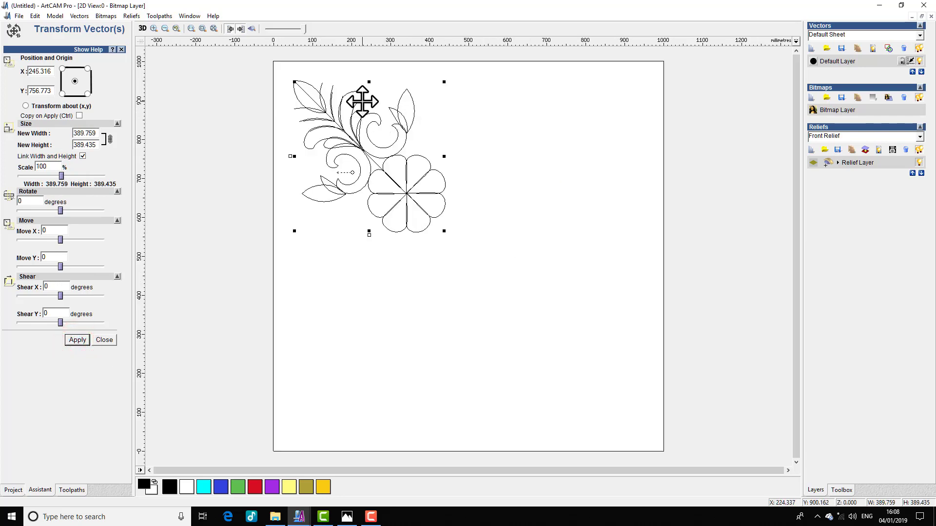
scroll(356, 96, "up", 2)
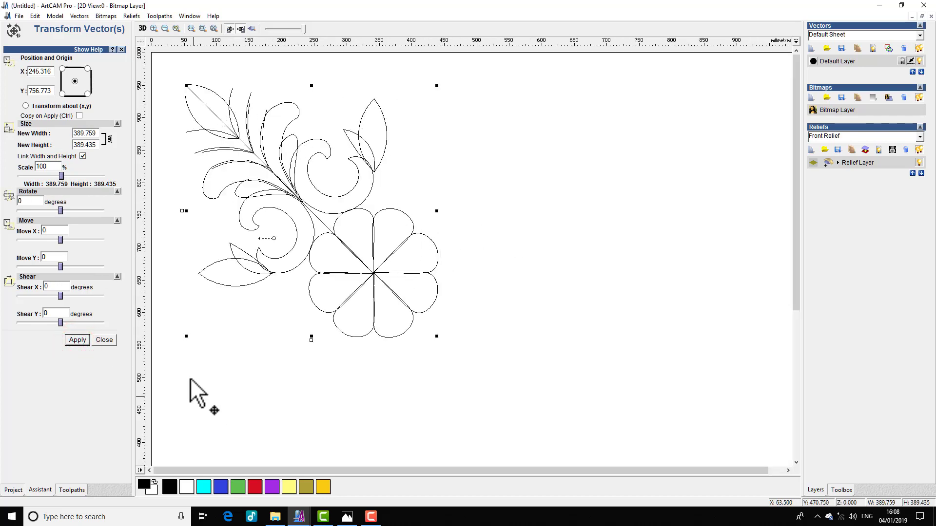
left_click(103, 340)
left_click(569, 179)
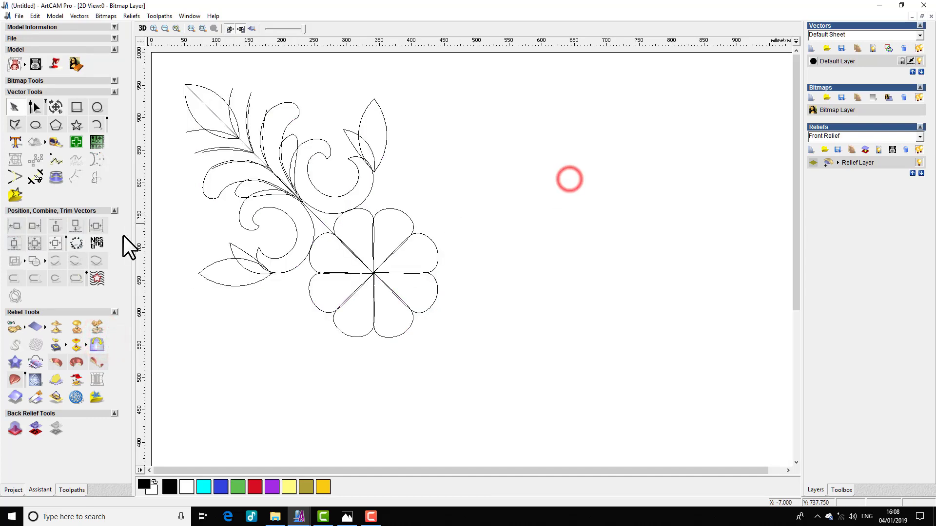
Step: Draw a small arc with a radius of about 11 mm in the empty area beside the ornament's upper leaf
left_click(95, 120)
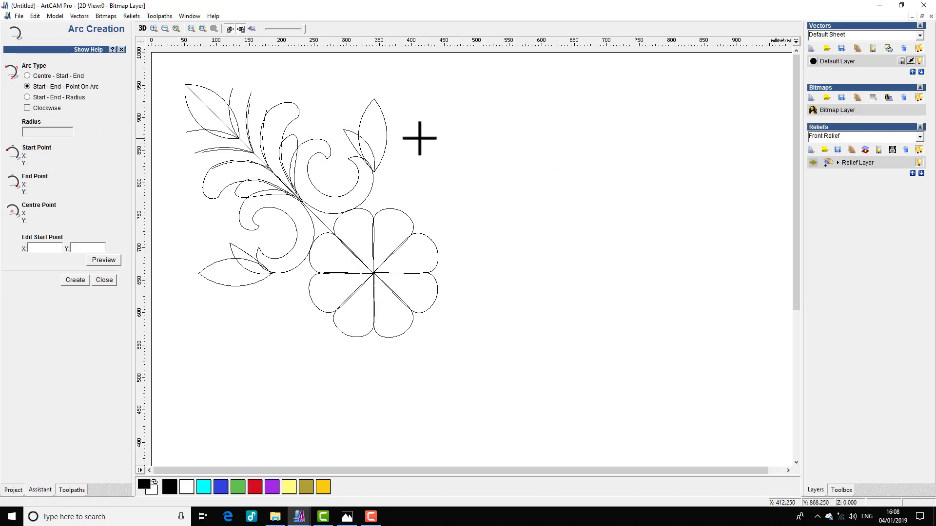
left_click(432, 139)
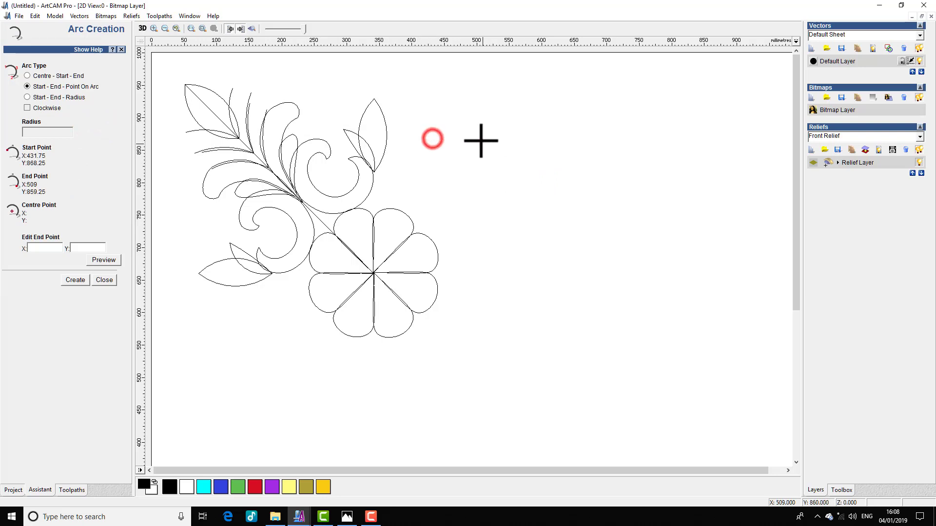
left_click(440, 127)
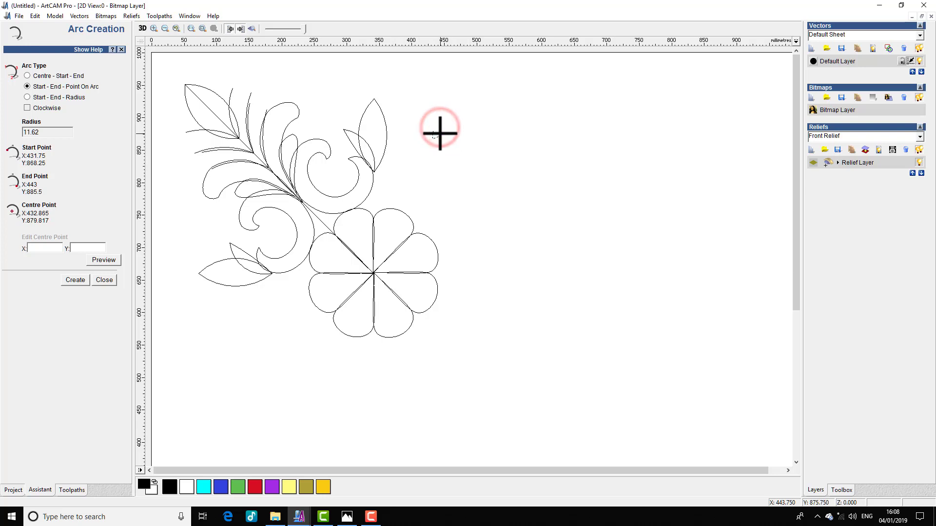
left_click(439, 132)
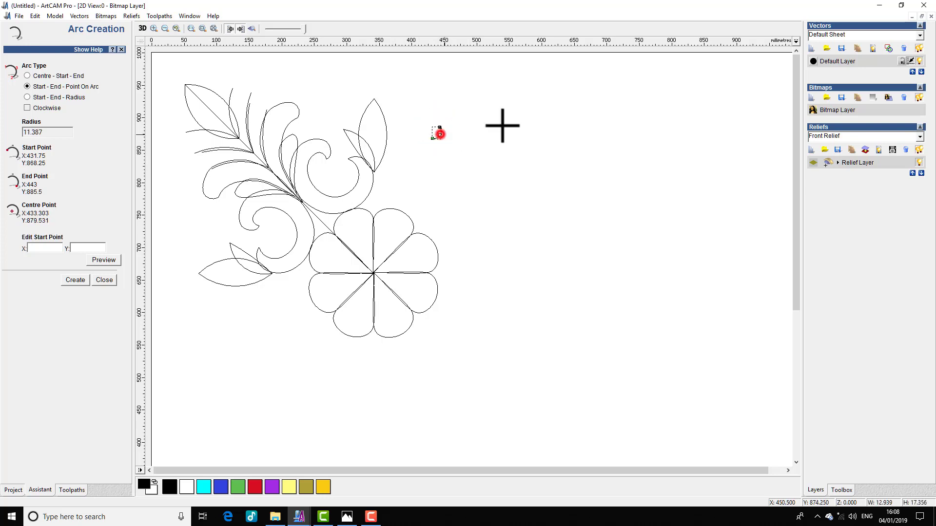
Step: Add a second, larger arc from the first arc's upper end down to X 463.75, Y 868, and leave arc creation
scroll(476, 140, "up", 5)
left_click(358, 289)
left_click(399, 323)
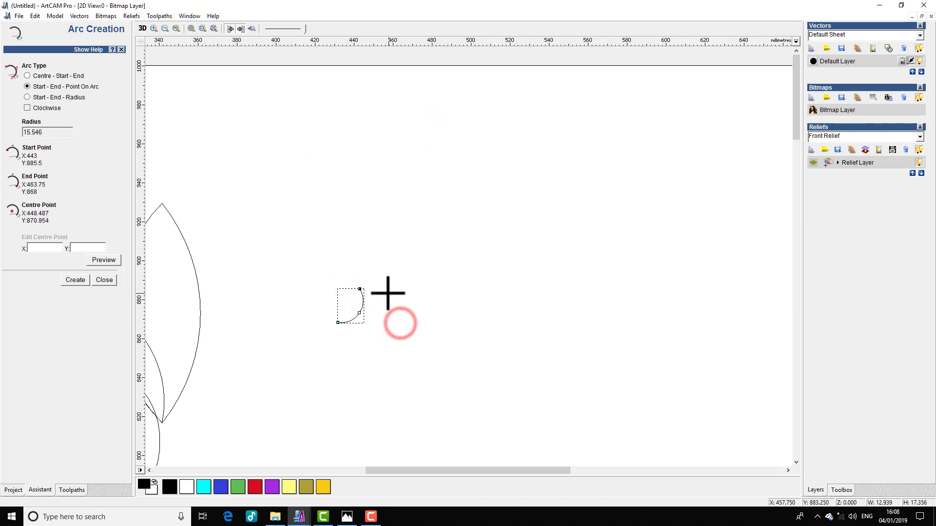
left_click(386, 291)
right_click(387, 291)
scroll(381, 288, "down", 1)
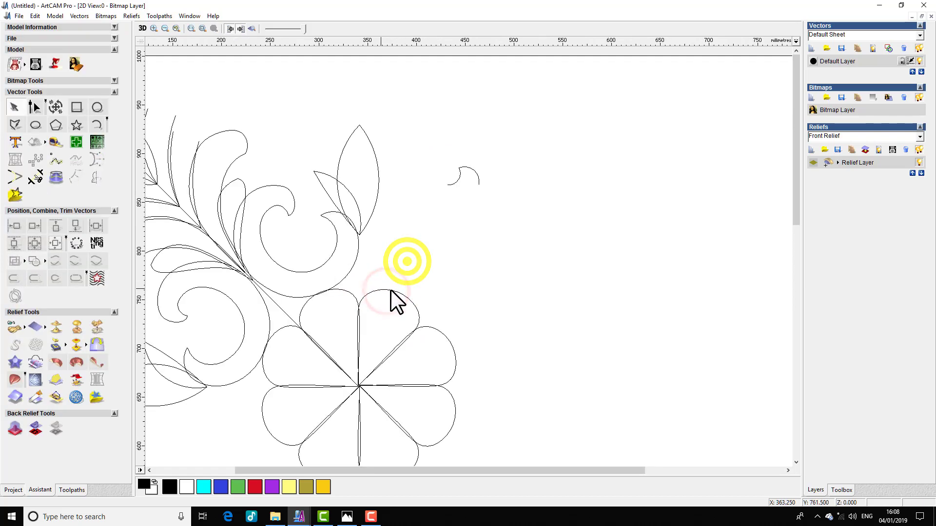
Step: Select both small arcs, join them into one vector and clear the selection
left_click_drag(424, 154, 502, 219)
right_click(479, 182)
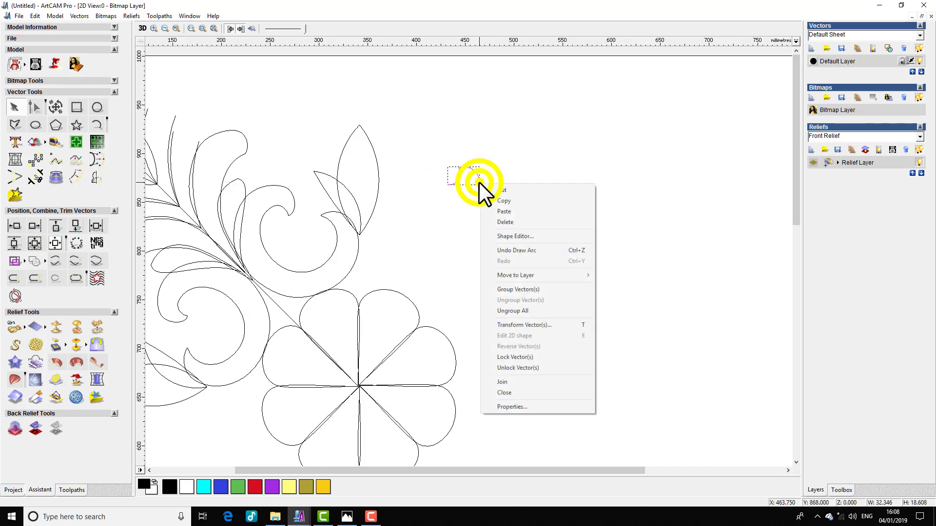
left_click(514, 380)
left_click(518, 195)
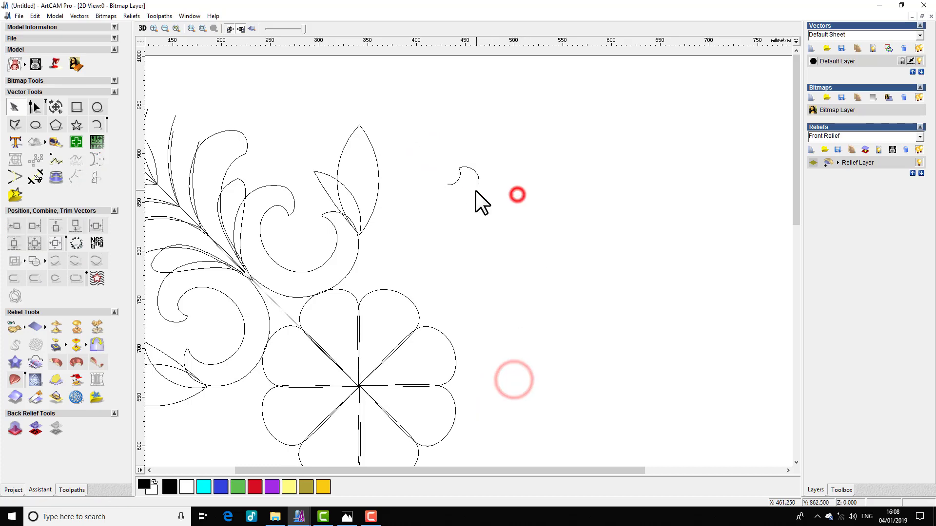
Step: Draw a polyline about 32 mm across between the two ends of the arc shape, continuing about 17 mm straight up
left_click(15, 125)
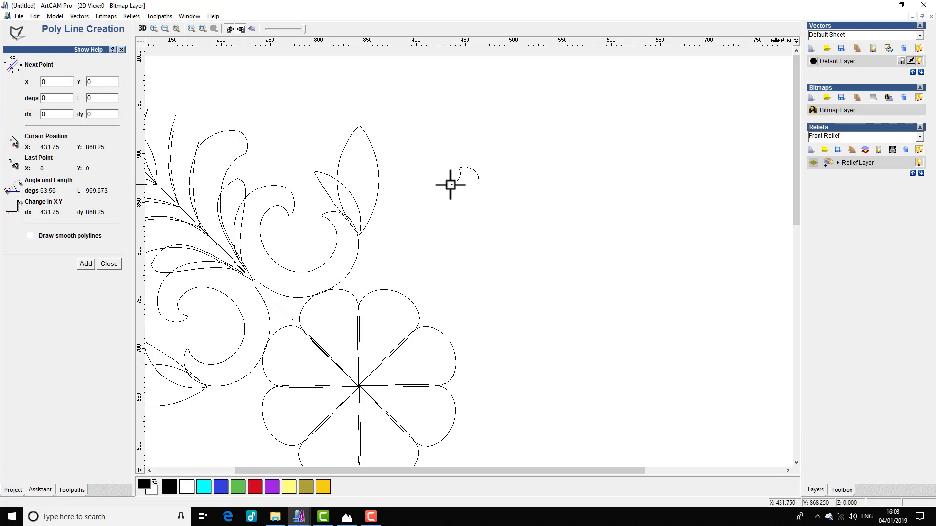
left_click(449, 185)
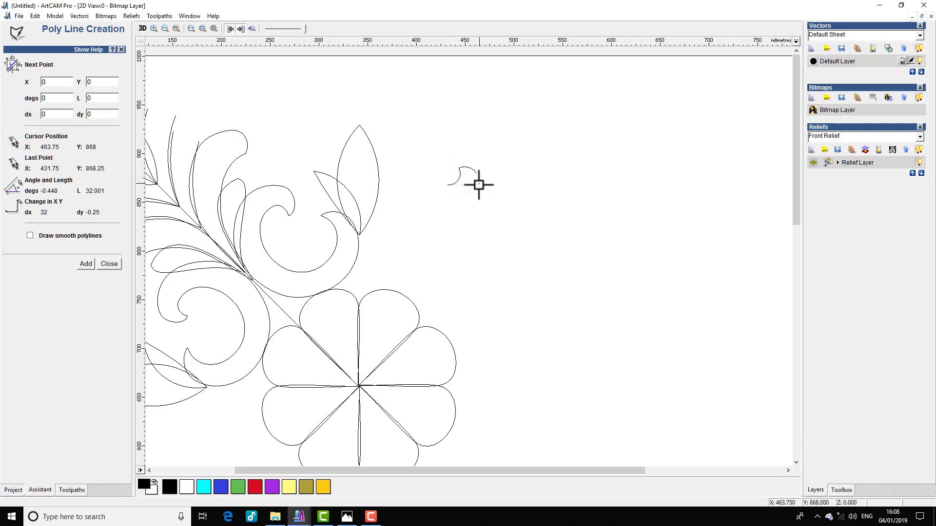
left_click(478, 184)
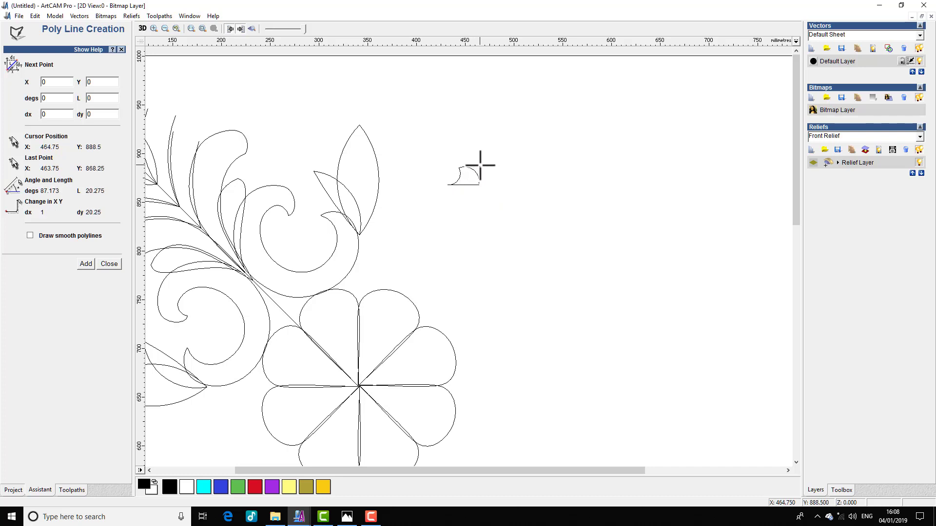
left_click(478, 168)
right_click(495, 166)
Step: Adjust the polyline's upper and corner nodes to square it up at about 32 mm wide and 18 mm high
left_click(480, 172)
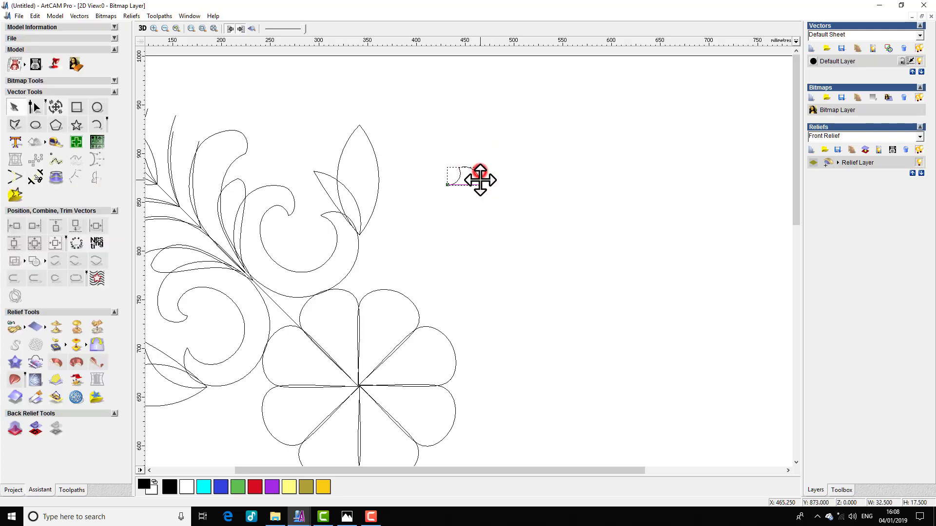
scroll(480, 190, "up", 2)
scroll(464, 246, "up", 2)
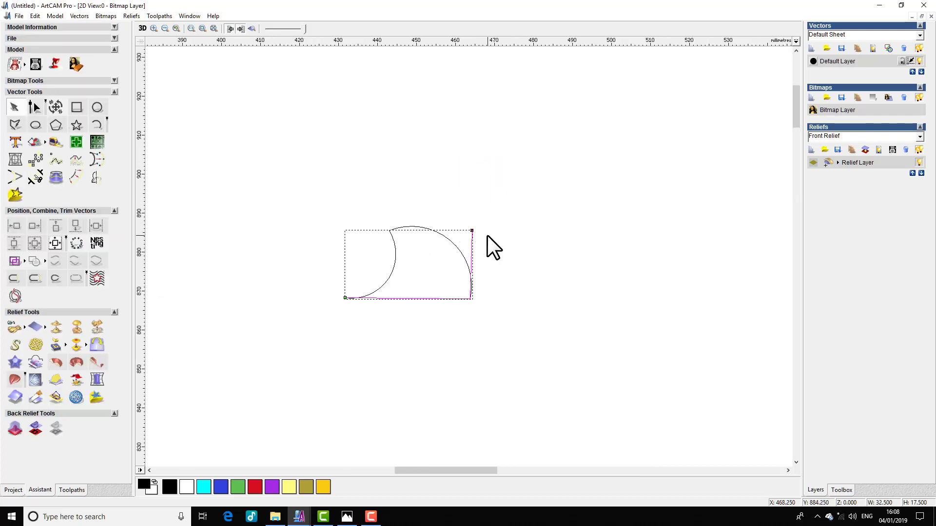
key("n")
left_click(471, 229)
mouse_move(471, 229)
left_mouse_down()
mouse_move(473, 218)
mouse_move(470, 227)
left_mouse_up()
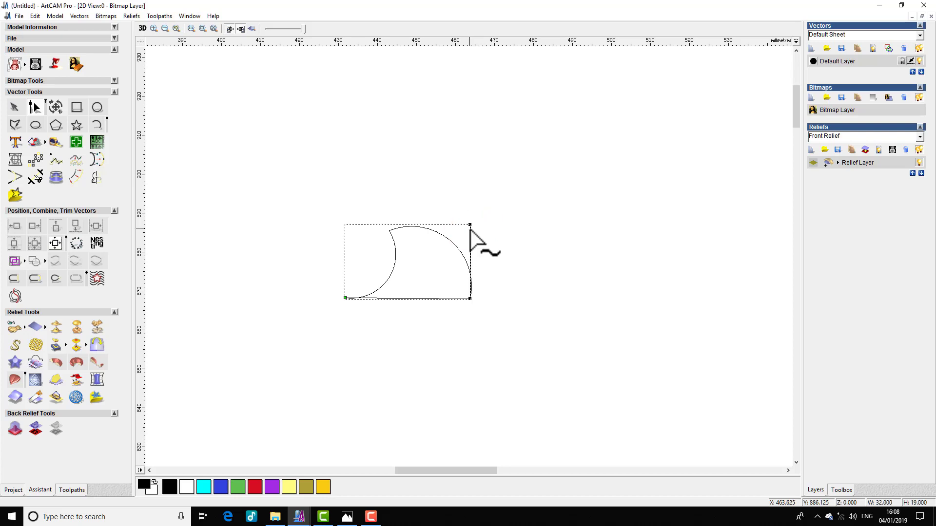
left_click(508, 226)
left_click(468, 247)
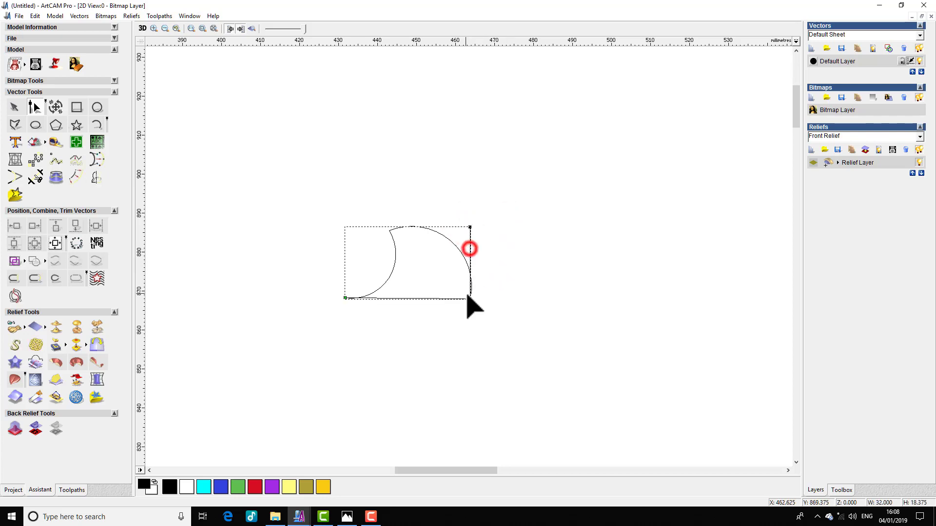
left_click(470, 298)
right_click(496, 263)
left_click(469, 234)
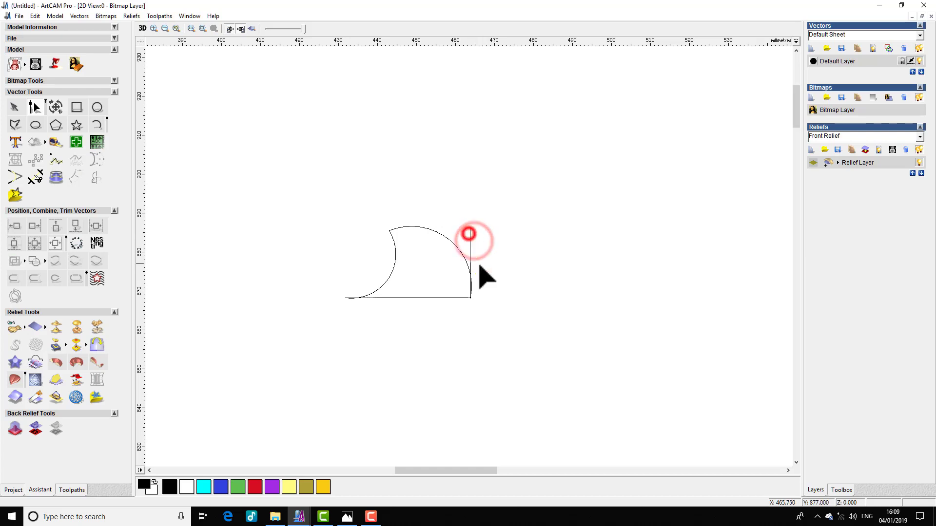
double_click(471, 246)
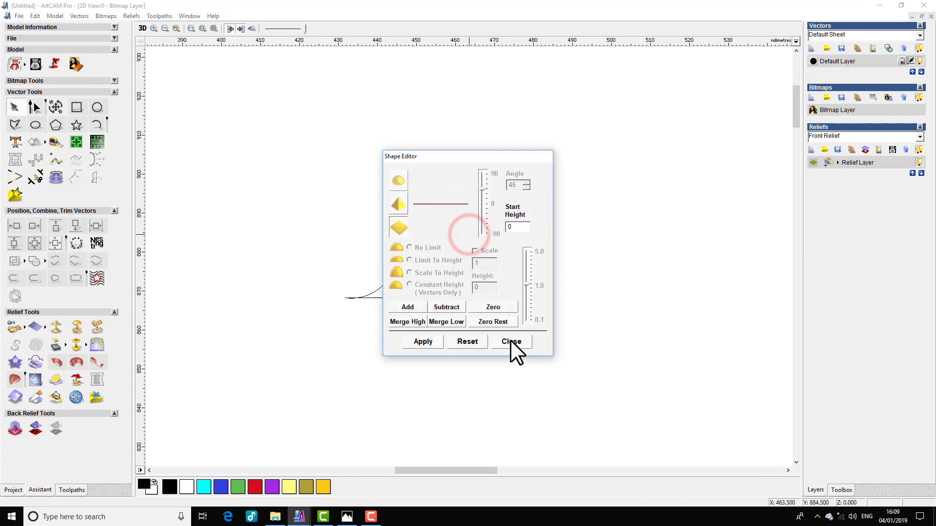
left_click(511, 341)
Step: Move the L-shaped polyline up about 22 mm, clear of the joined arcs
left_click(469, 235)
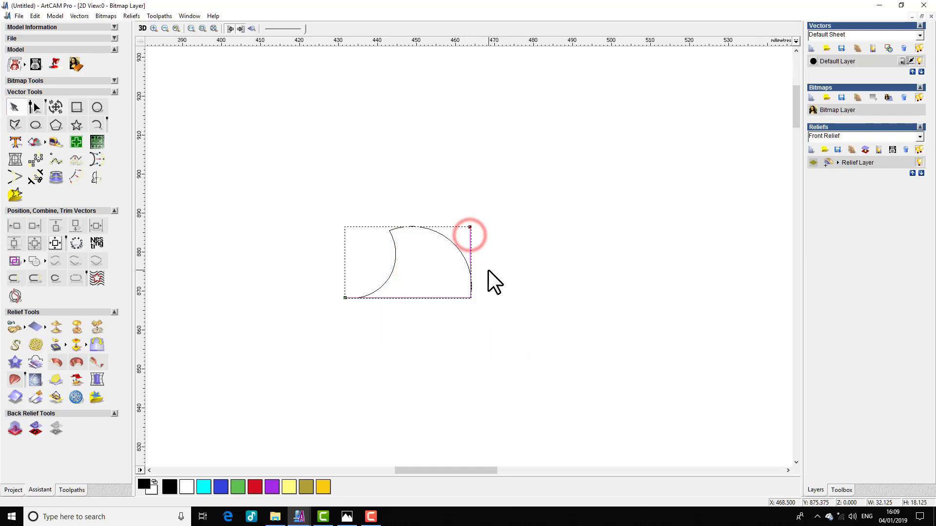
key("Up")
key("Up")
key("Up")
key("Up")
key("Up")
key("Up")
key("Up")
key("Up")
key("Up")
key("Up")
key("Up")
key("Up")
key("Up")
key("Up")
key("Up")
key("Up")
key("Up")
key("Up")
key("Up")
key("Up")
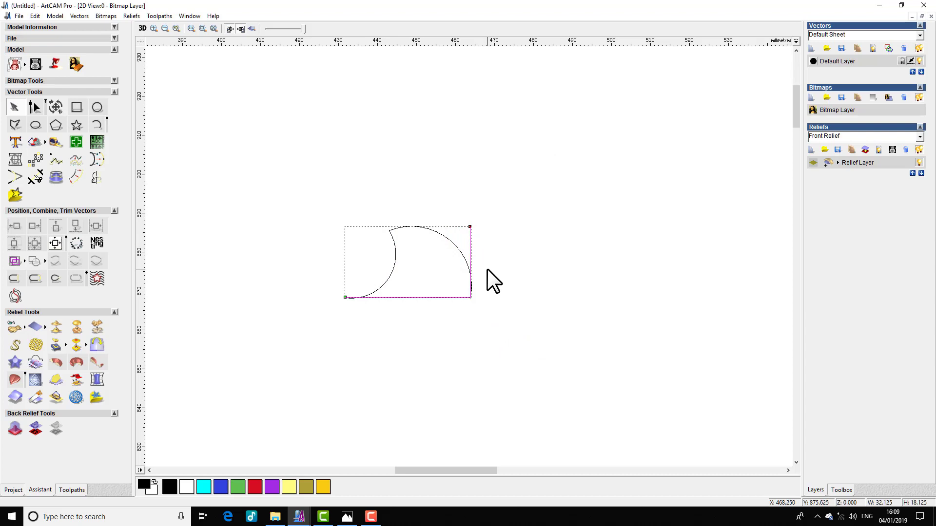
key("Up")
key("Up")
key("Up")
key("Up")
key("Up")
key("Up")
key("Up")
key("Up")
key("Up")
key("Up")
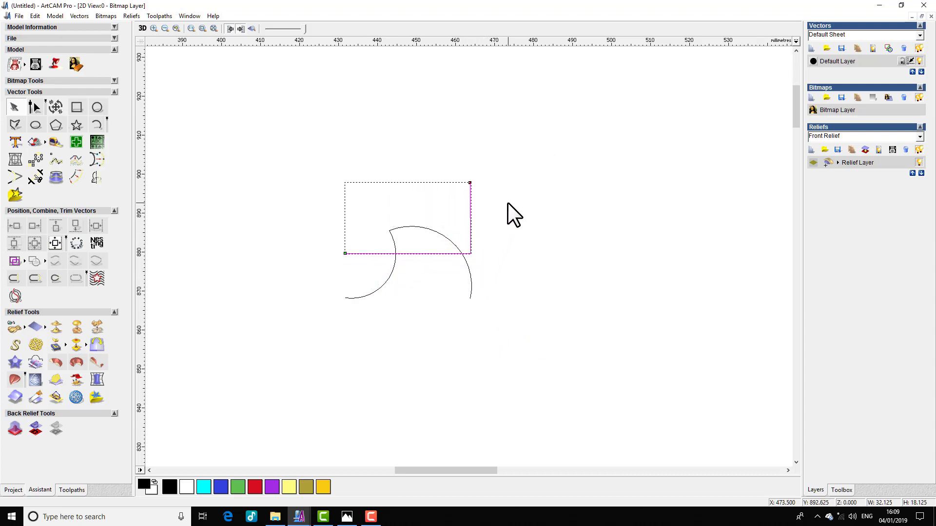
key("Up")
key("Up")
key("Up")
key("Up")
key("Up")
left_click(511, 185)
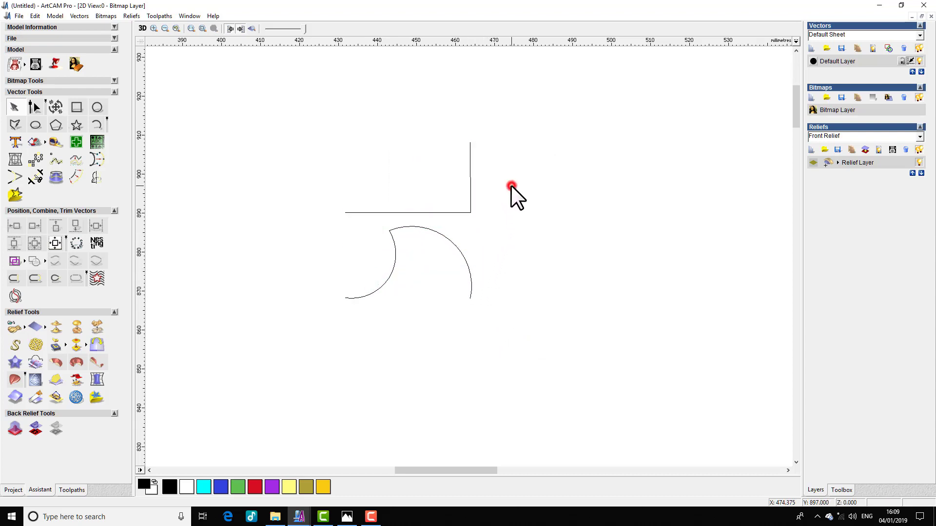
Step: Move the polyline's free base node straight up to the height of the upright's upper end, turning the base into a diagonal
left_click(461, 213)
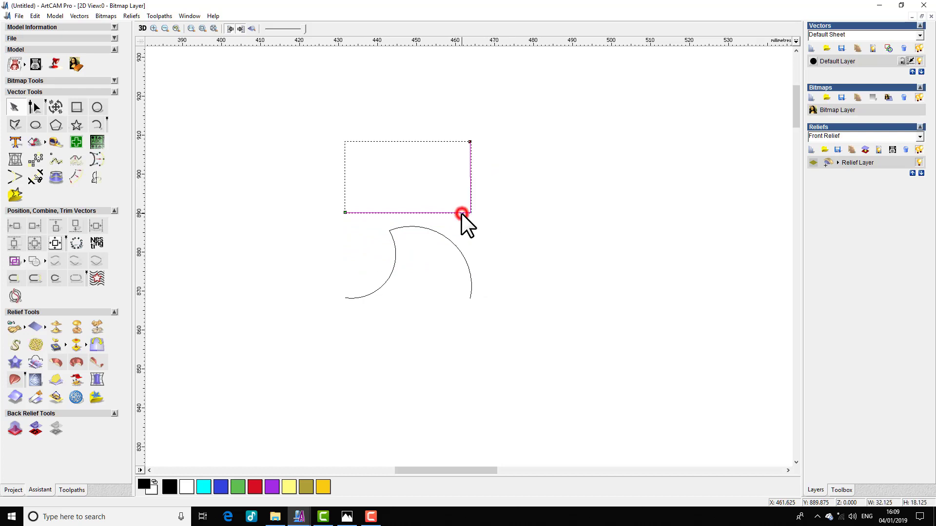
key("n")
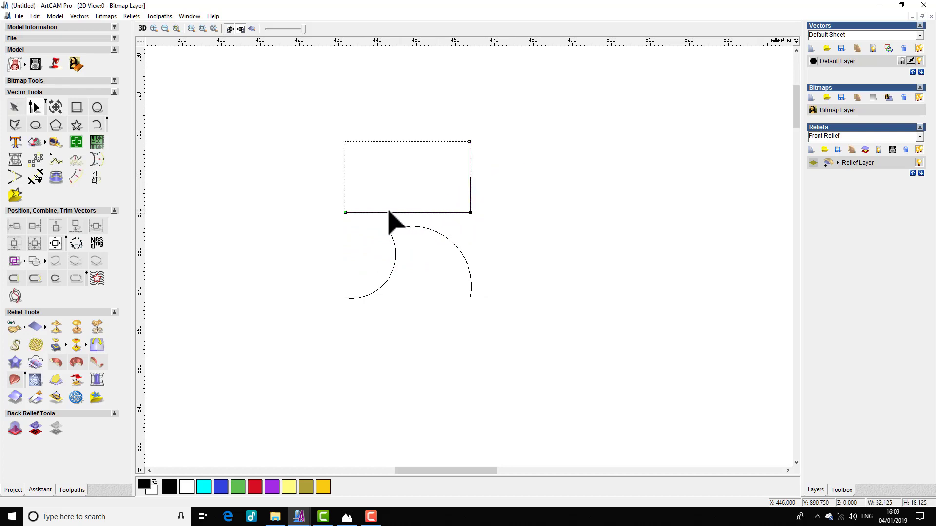
left_click(344, 212)
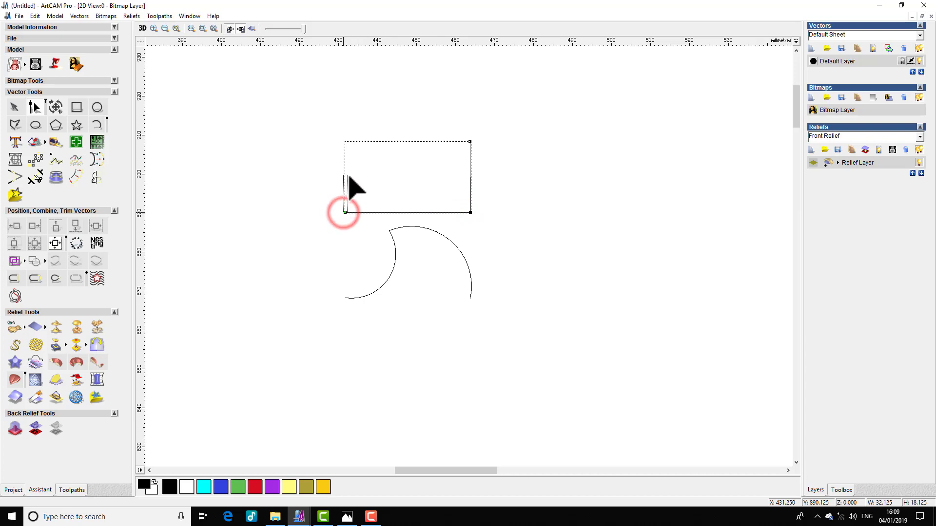
left_click(346, 212)
left_click_drag(350, 153, 345, 142)
left_click(528, 125)
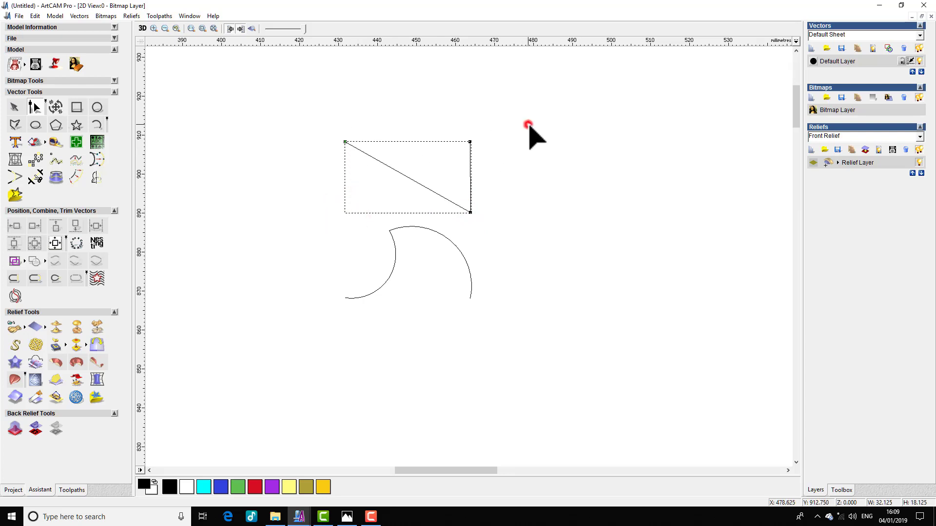
Step: Nudge the polyline's upper node sideways so the upright segment stands vertically above its lower corner
left_click(441, 197)
left_click(452, 200)
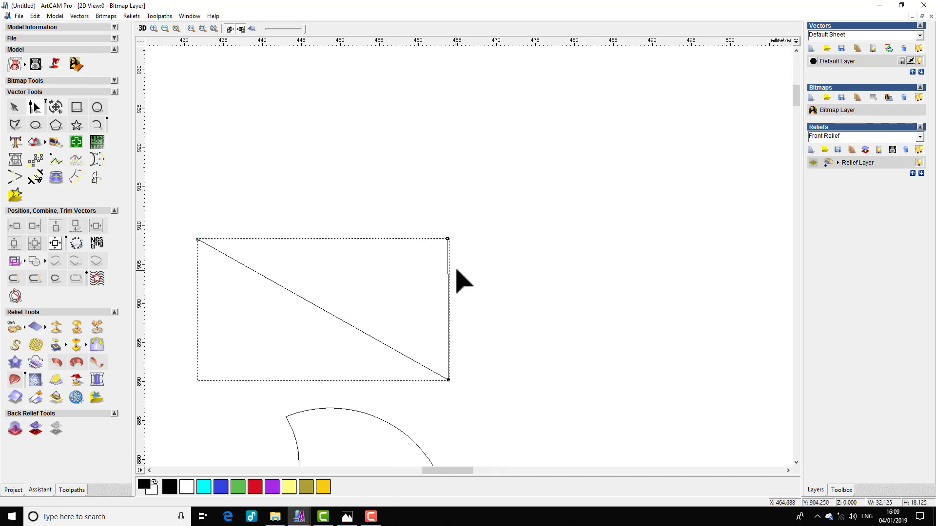
left_click_drag(449, 240, 449, 240)
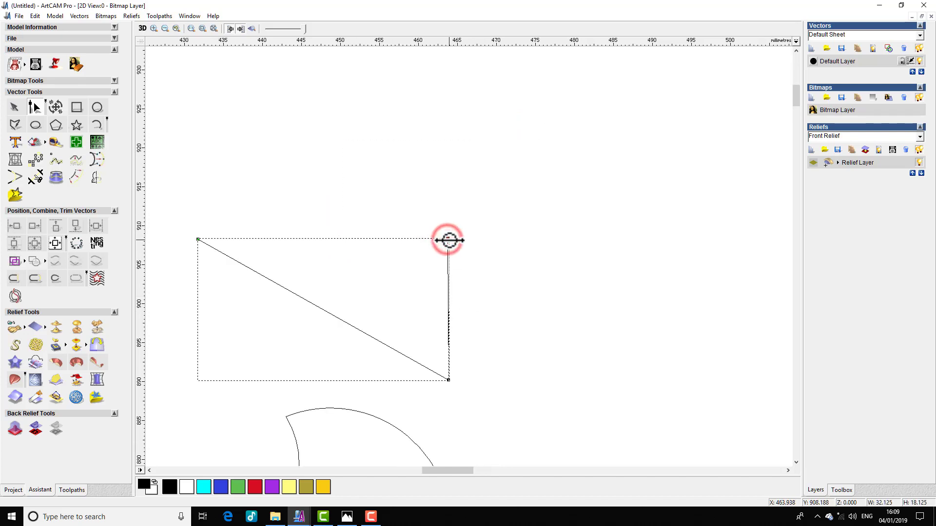
left_click(456, 266)
scroll(459, 283, "up", 1)
left_click(506, 248)
left_click(458, 232)
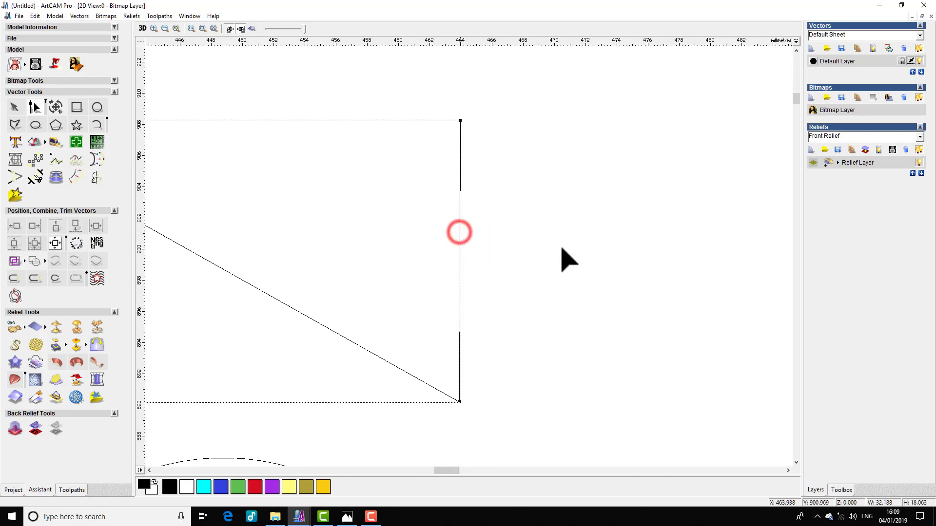
Step: Mirror the polyline vertically as a top copy and delete the original, keeping only the flipped profile
scroll(449, 247, "down", 3)
key("n")
left_click(95, 179)
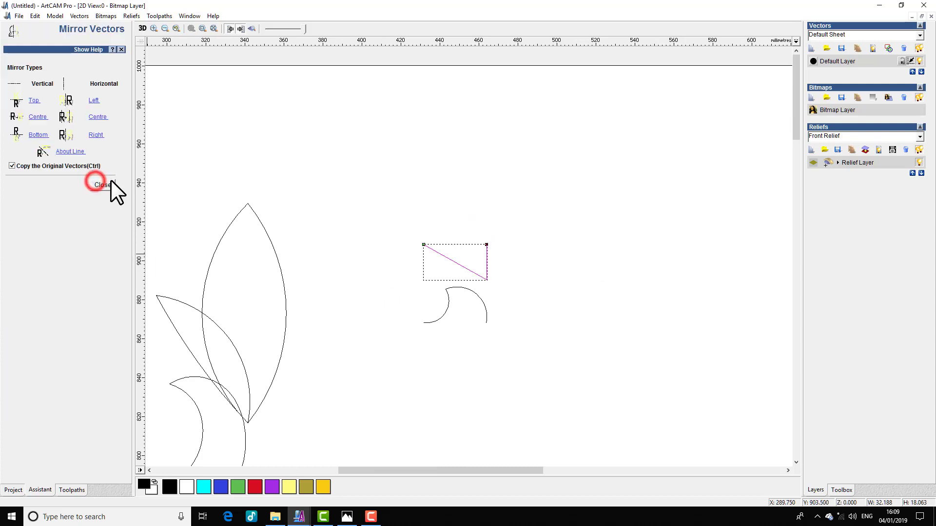
left_click(33, 100)
left_click(448, 258)
key("Delete")
scroll(479, 268, "down", 2)
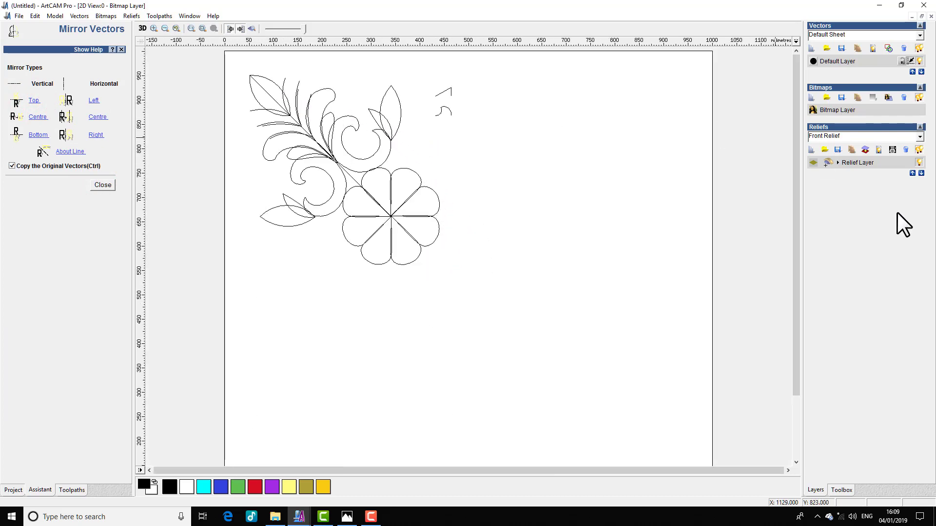
left_click(846, 163)
left_click(102, 185)
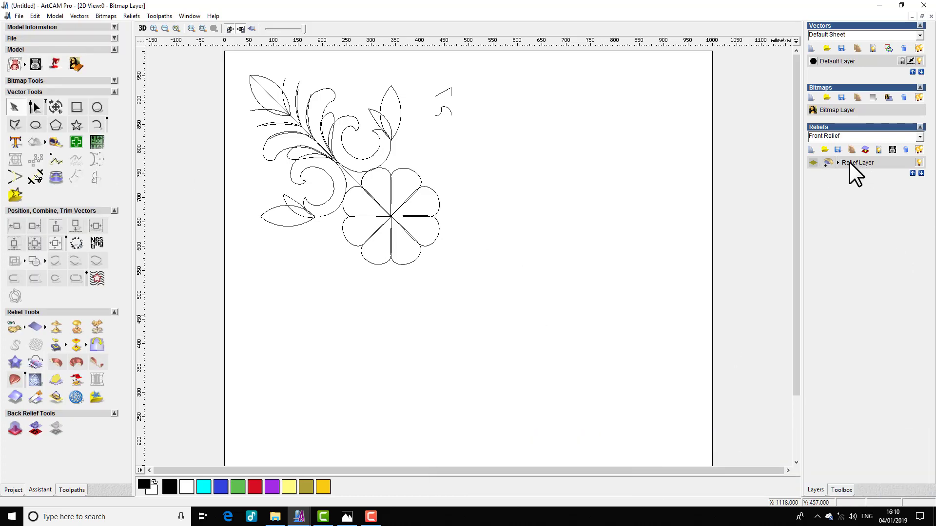
Step: Add an angular relief shape at 45° with start height 0 and no height limit to the uppermost leaf
left_click(254, 77)
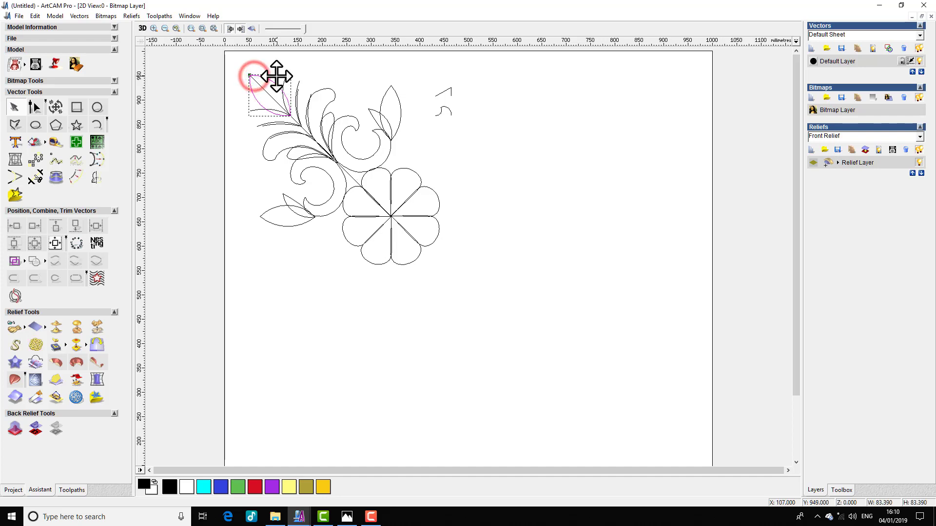
double_click(271, 82)
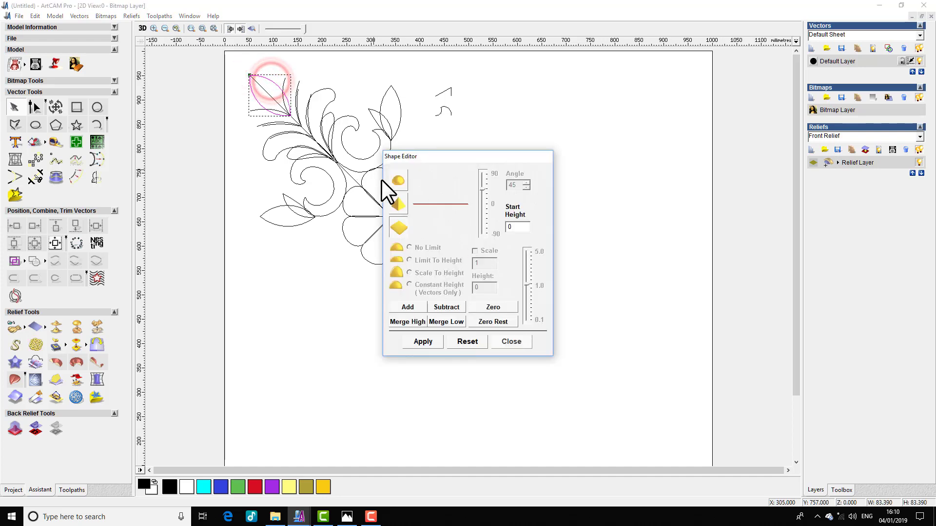
left_click(398, 205)
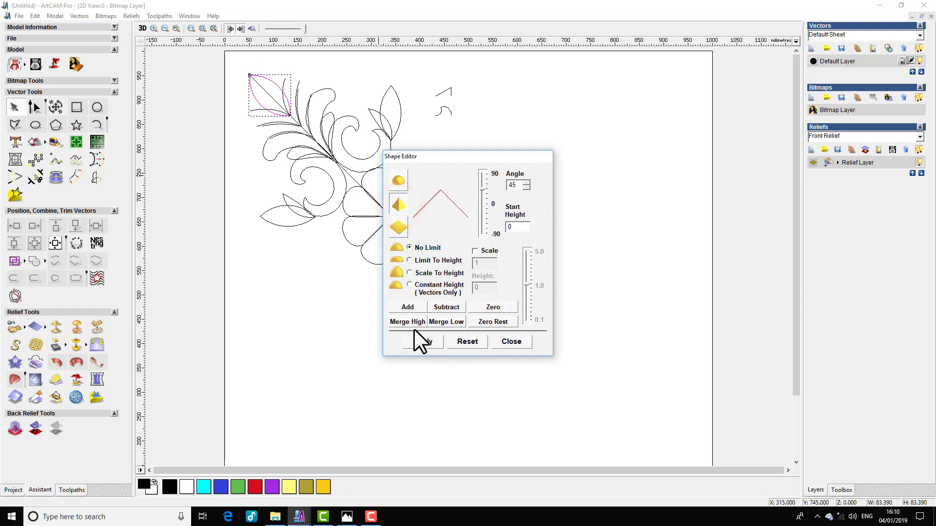
left_click(404, 308)
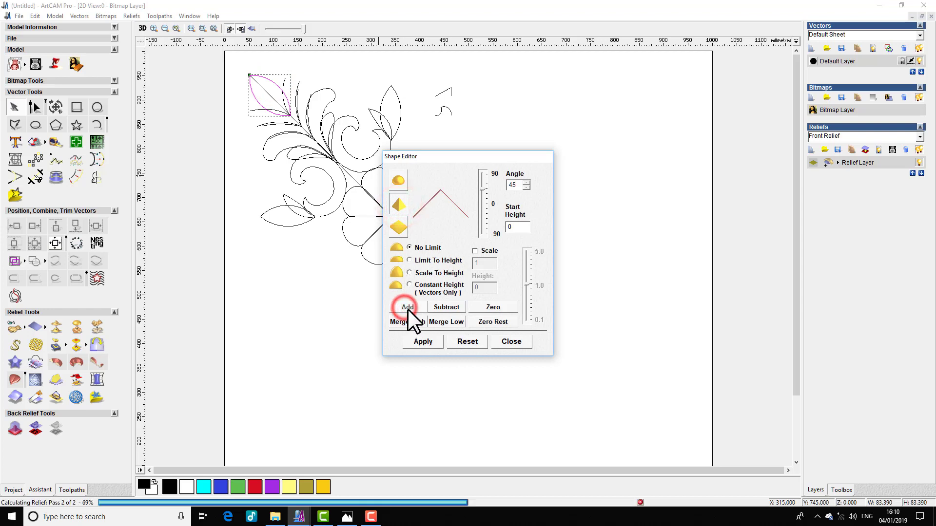
Step: Tile the 2D and 3D views side by side, and show the relief from above with its zero plane hidden
left_click(194, 16)
left_click(205, 38)
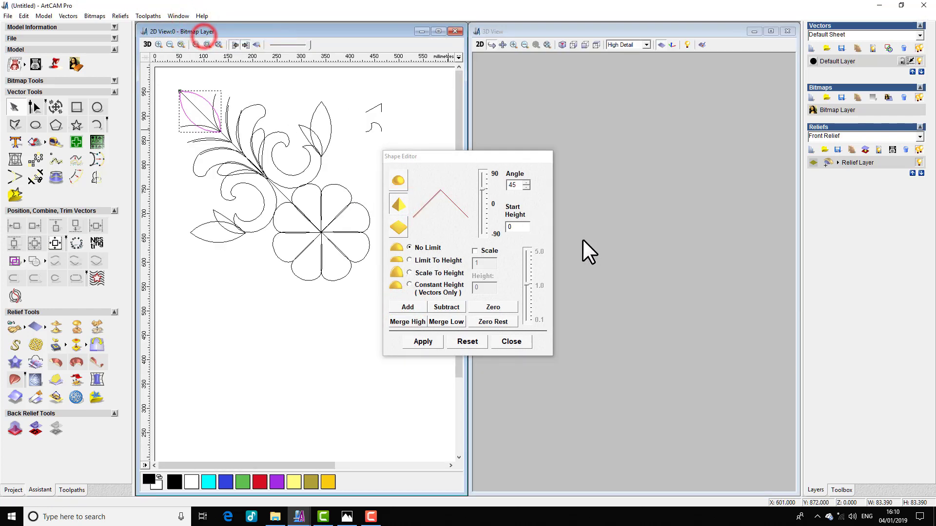
left_click_drag(705, 344, 666, 262)
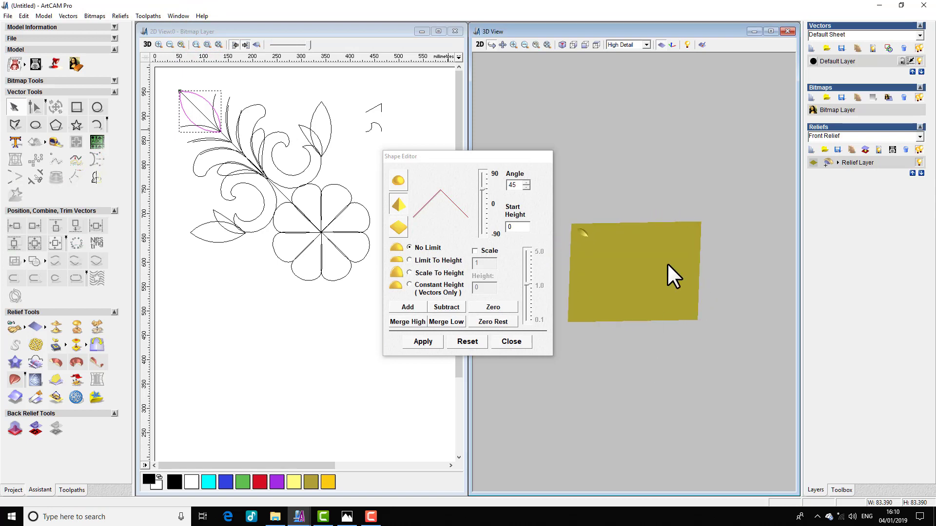
left_click(595, 44)
left_click(661, 44)
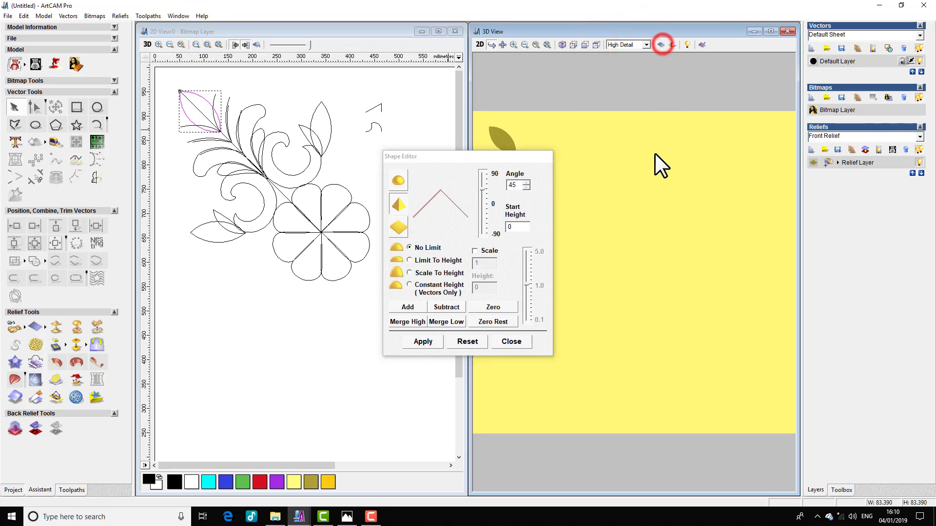
mouse_move(524, 158)
left_mouse_down()
mouse_move(444, 166)
mouse_move(144, 65)
mouse_move(109, 75)
mouse_move(119, 76)
left_mouse_up()
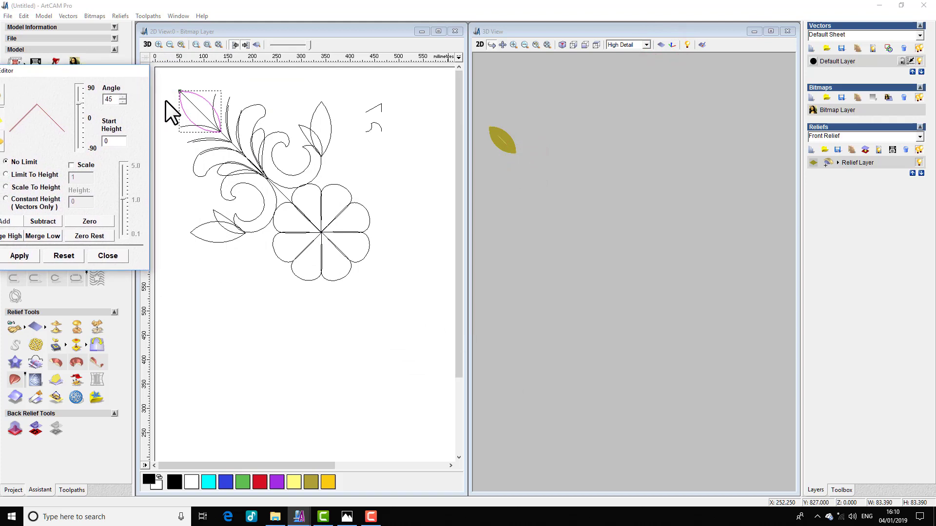
Step: Add a 45° angular relief with no height limit to the two small inner leaves beside the central stem
left_click(316, 109)
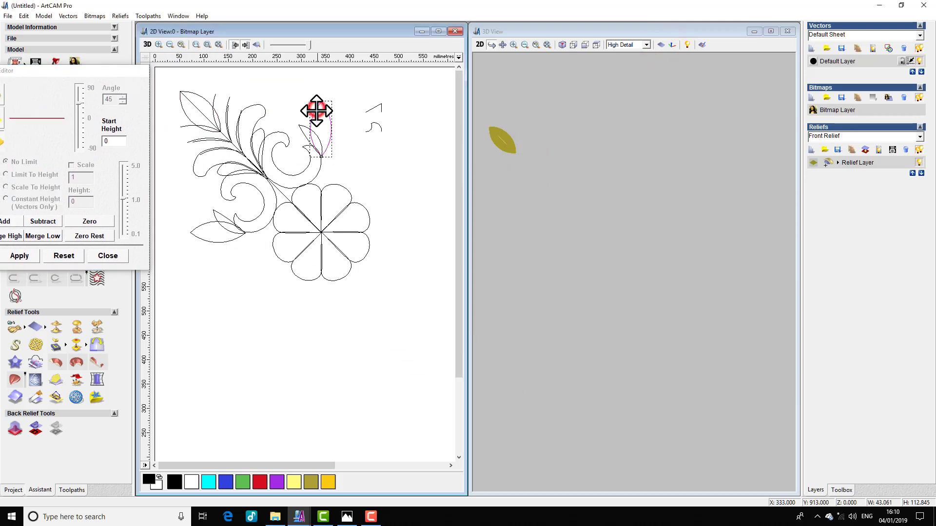
left_click(261, 130)
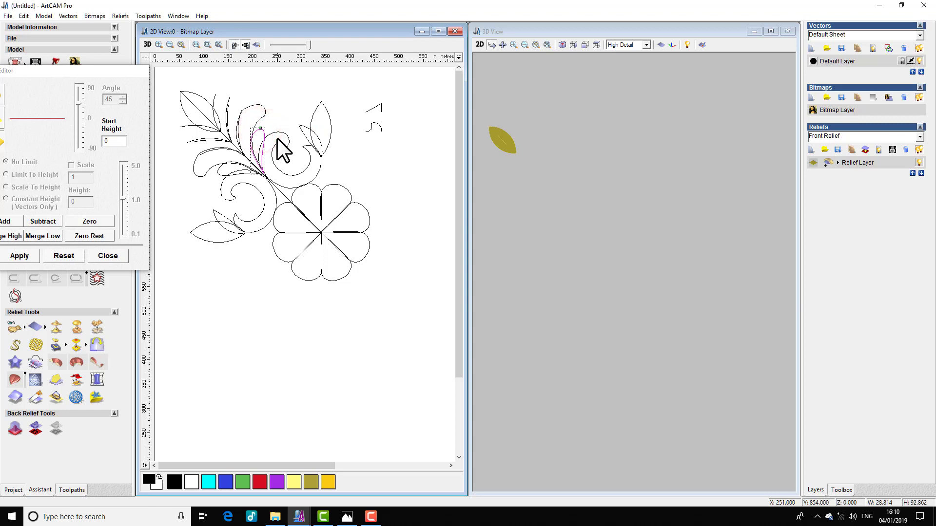
left_click(220, 174)
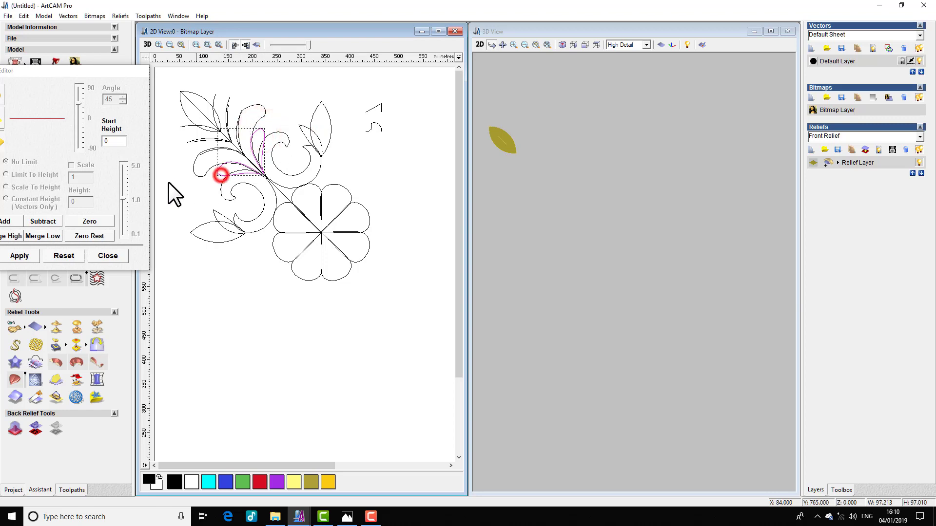
left_click_drag(65, 72, 90, 68)
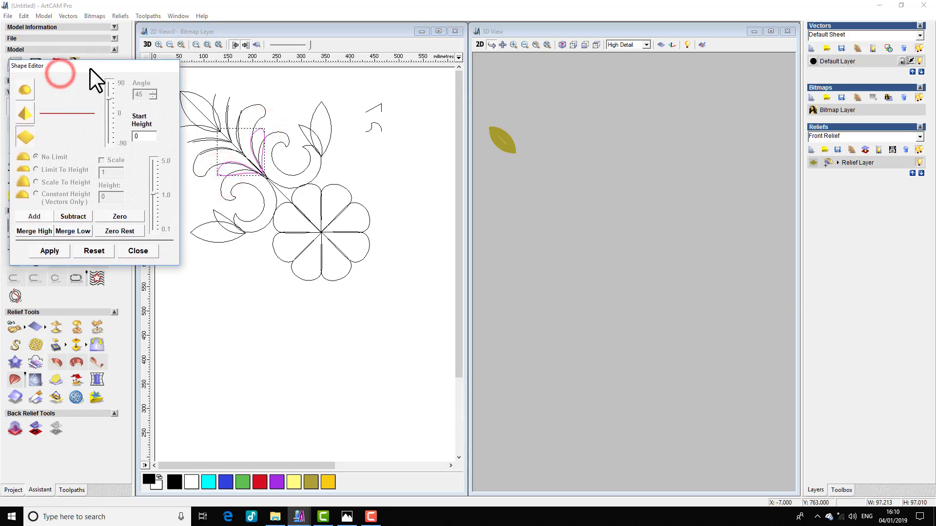
left_click(27, 113)
left_click(34, 216)
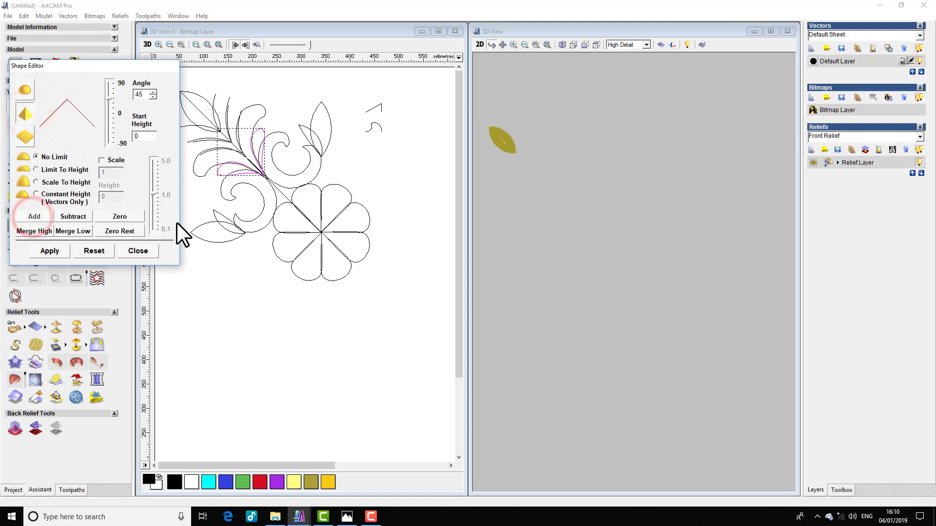
scroll(545, 197, "up", 1)
scroll(545, 197, "down", 2)
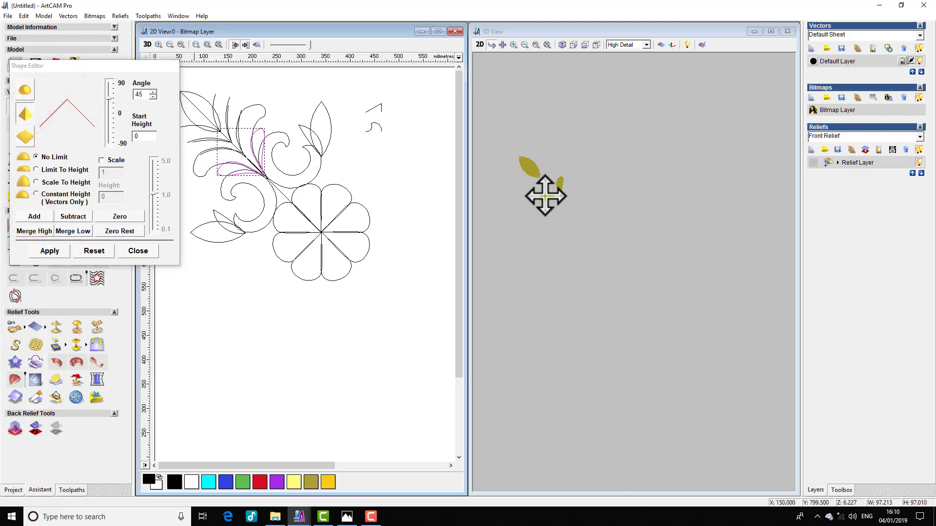
Step: Add a 45° angular relief with no height limit to the overlapping leaf pair above the flower
left_click(326, 145)
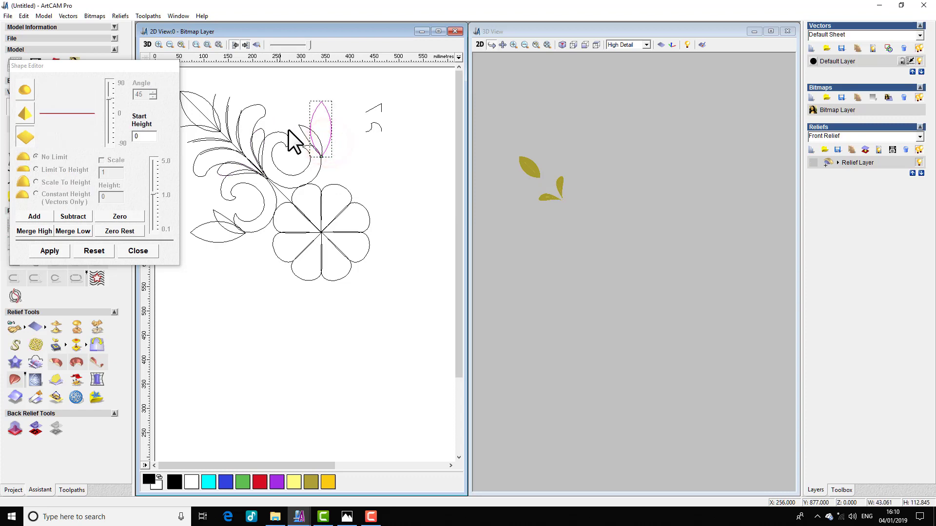
left_click(299, 125, "shift")
left_click(25, 114)
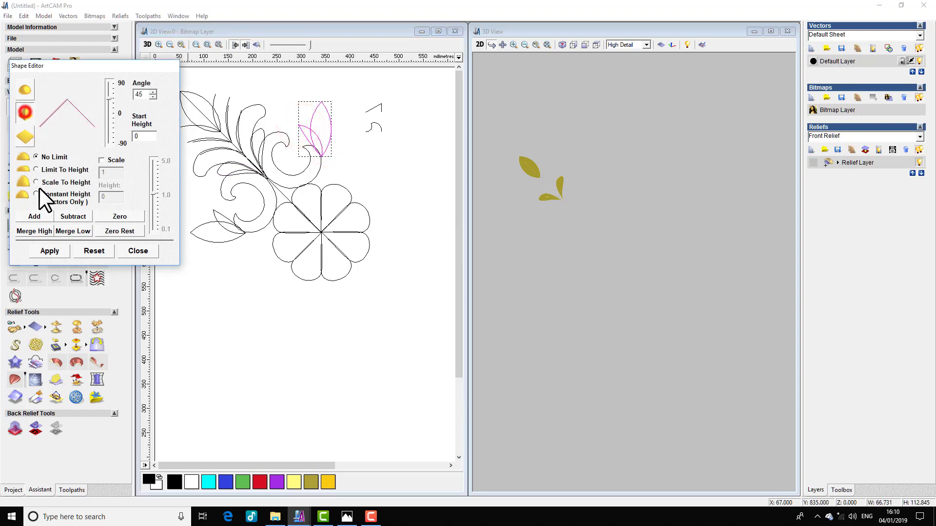
left_click(34, 216)
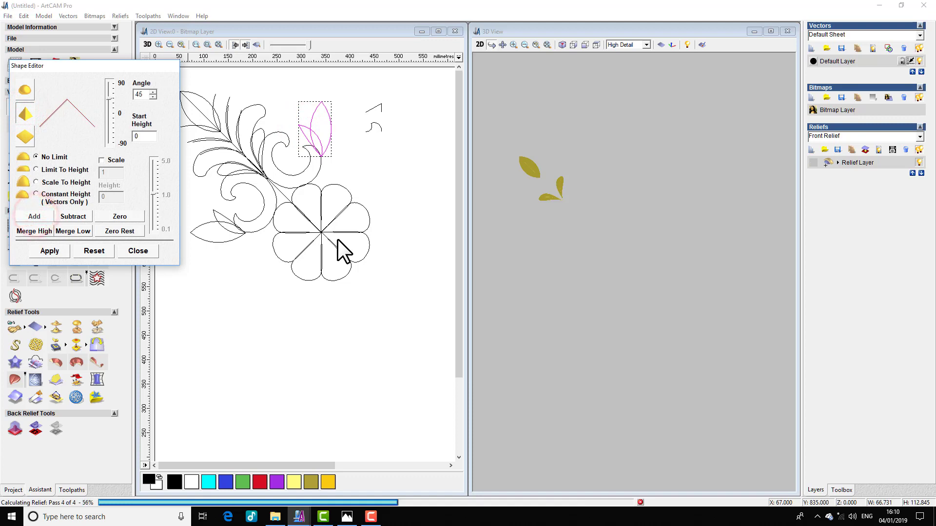
scroll(629, 185, "up", 2)
scroll(627, 205, "down", 2)
Step: Add a 45° angular relief with no height limit to the overlapping leaf pair at the ornament's lower left
left_click(216, 212)
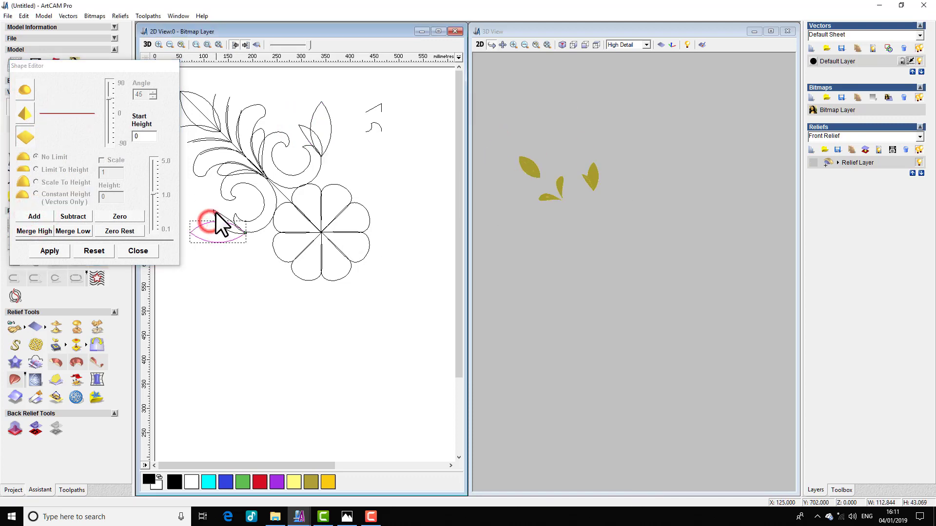
left_click(25, 112)
left_click(34, 217)
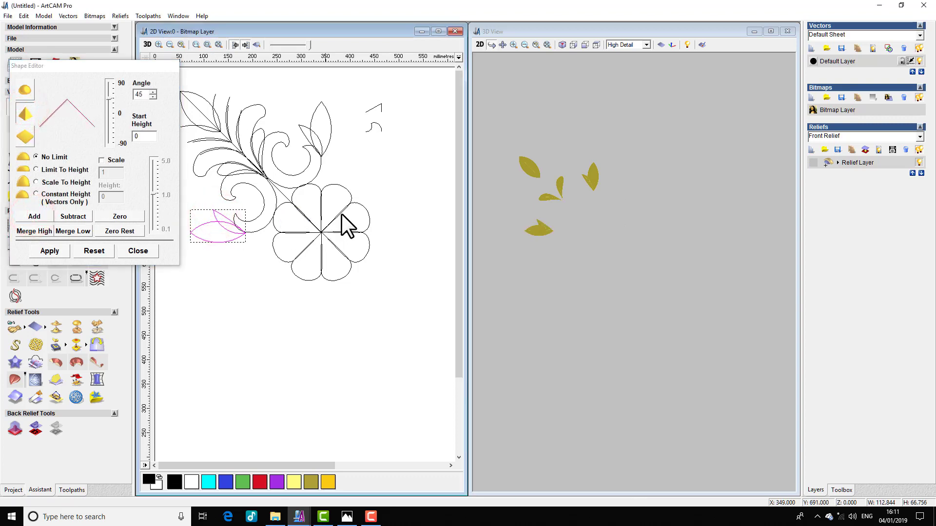
Step: Create a new relief layer and toggle the original Relief Layer's visibility off and back on
left_click(811, 150)
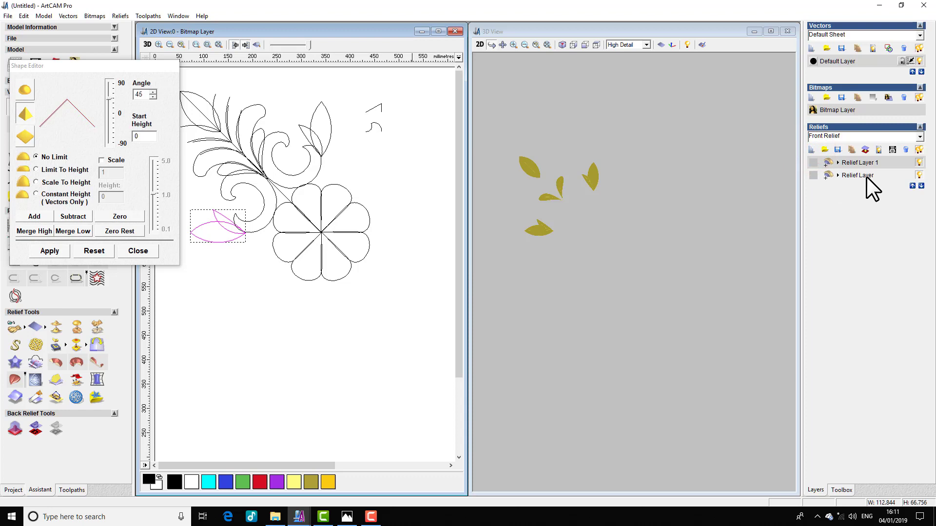
left_click(919, 176)
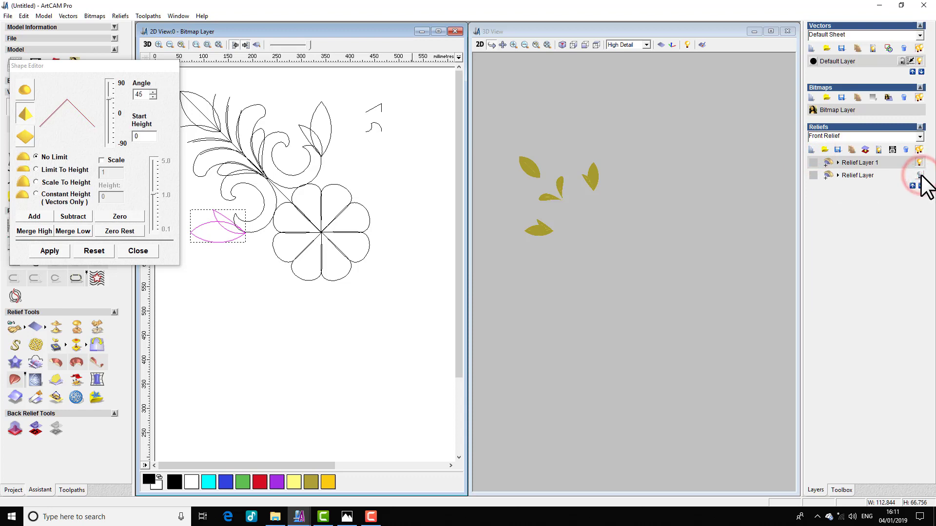
left_click(919, 175)
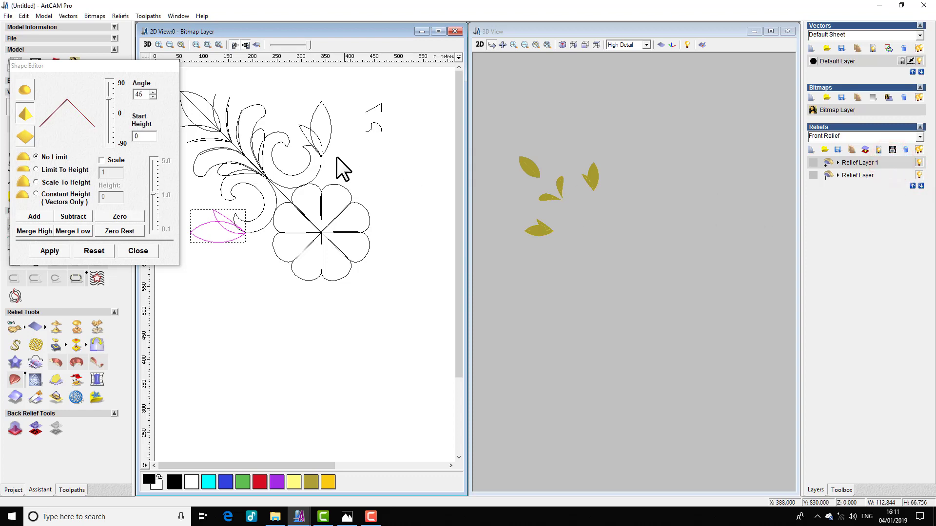
Step: Create a two-rail sweep between the two outermost V-shaped curves behind the tip leaf, using the angled profile and the Highest combine option
left_click(225, 111)
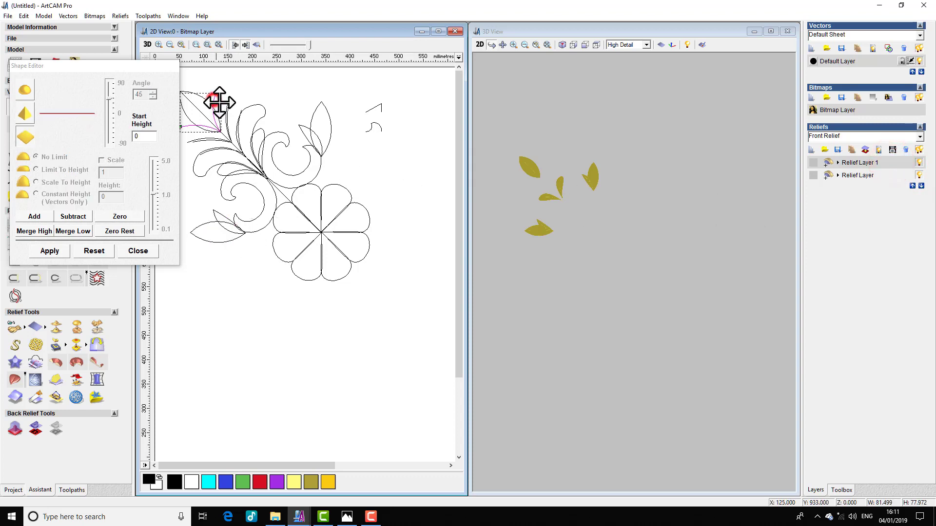
left_click(149, 252)
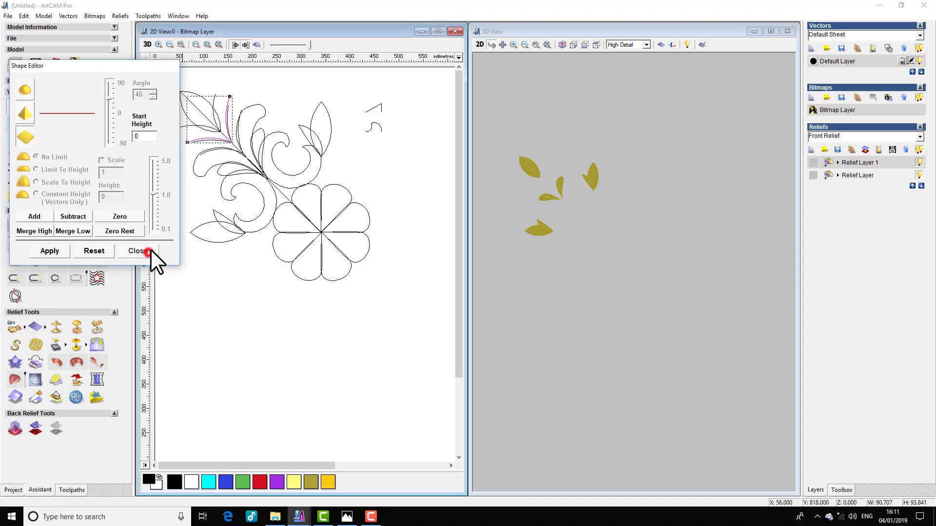
left_click(189, 126, "shift")
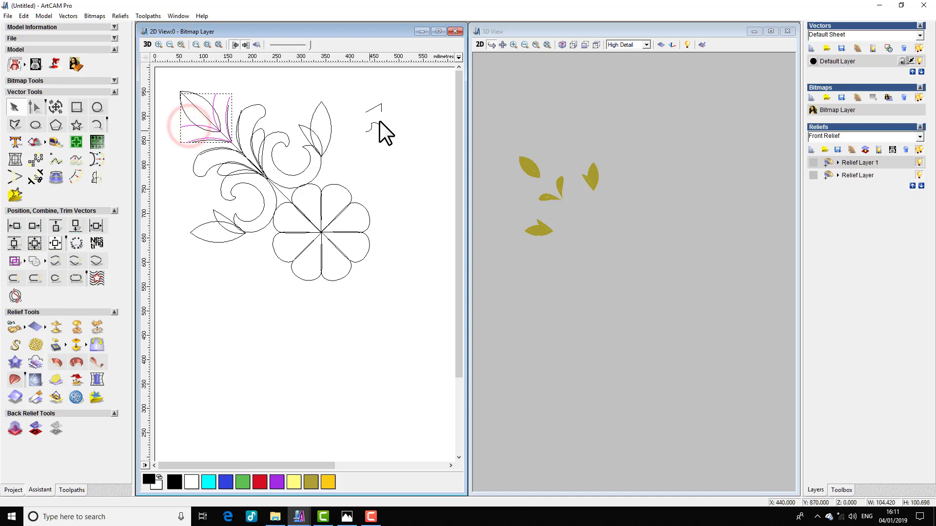
left_click(376, 106, "shift")
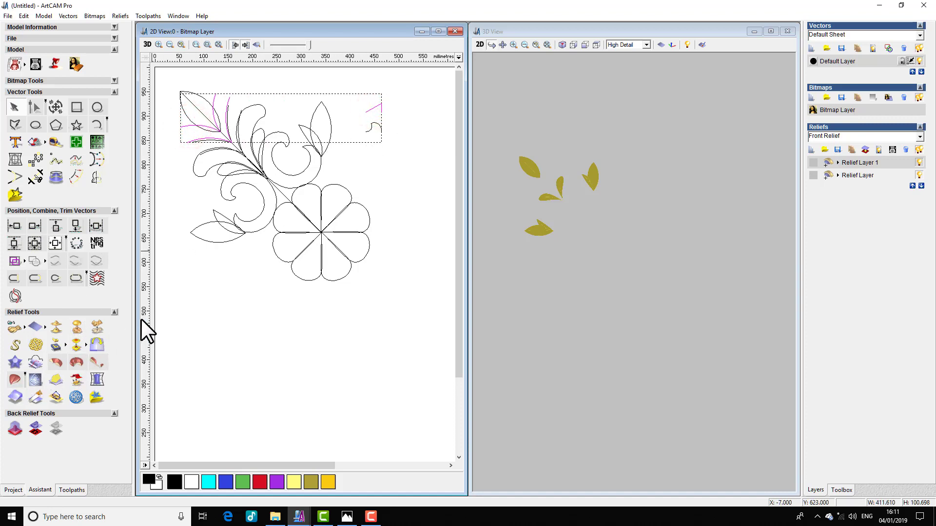
left_click_drag(135, 318, 137, 328)
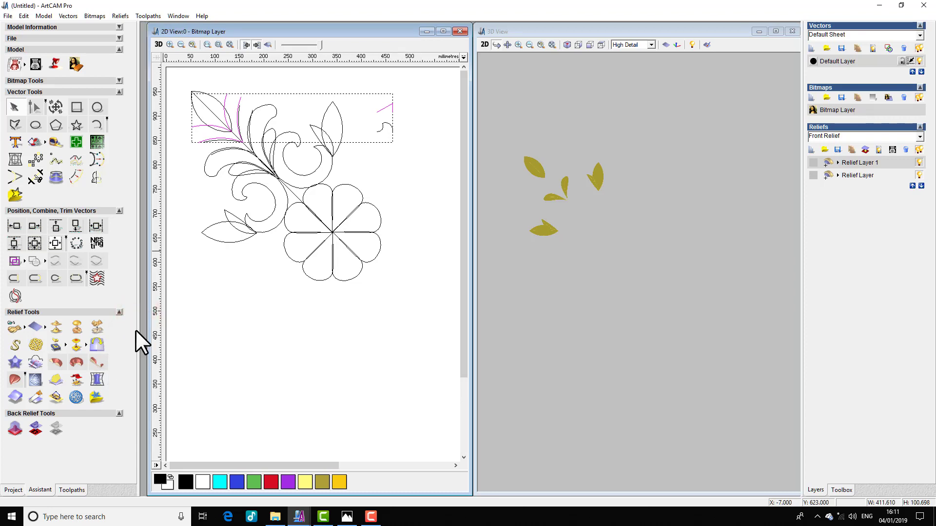
left_click_drag(134, 330, 146, 333)
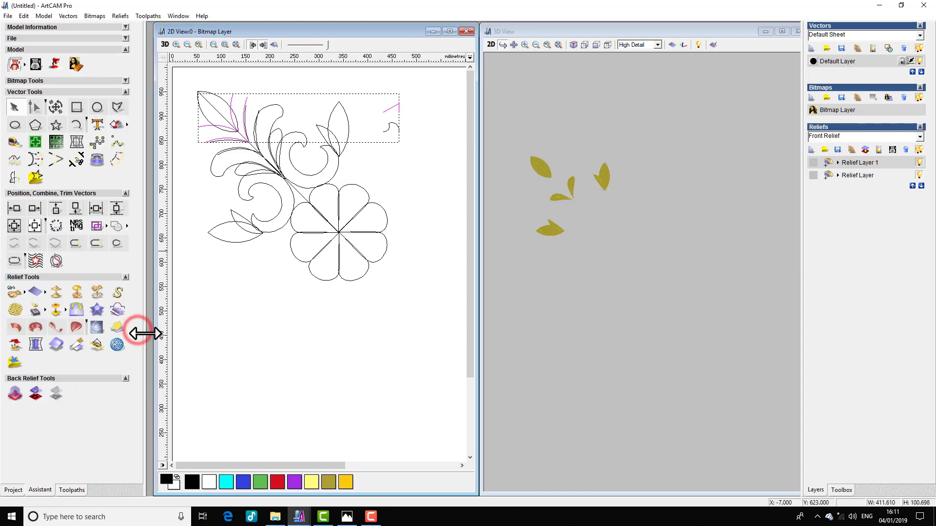
left_click(77, 325)
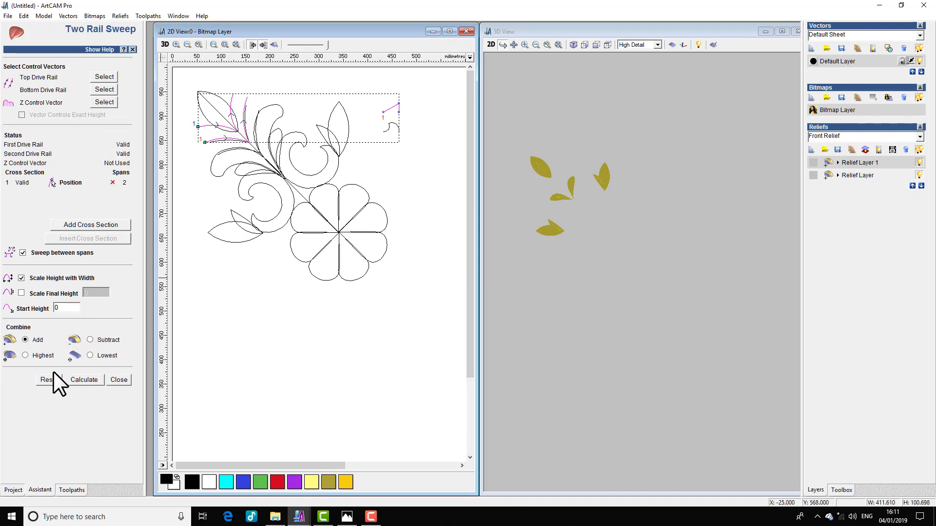
left_click(25, 355)
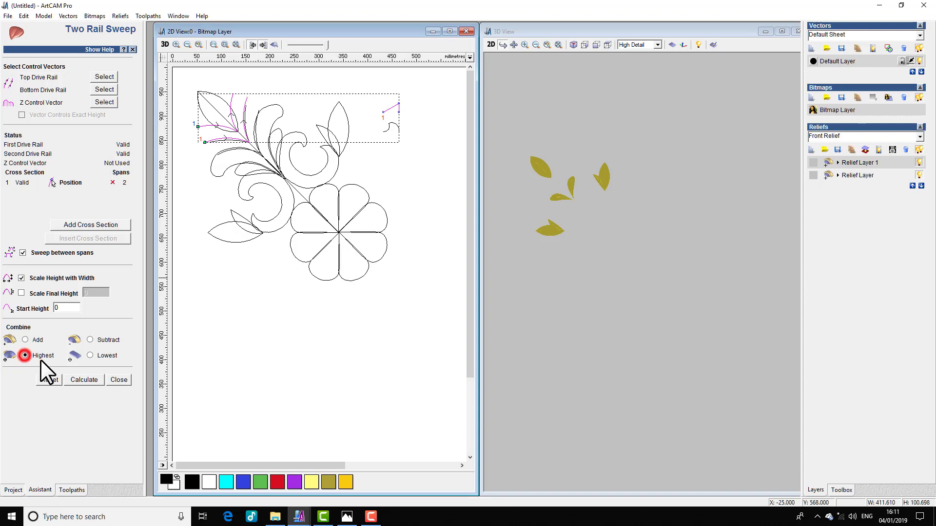
left_click(85, 380)
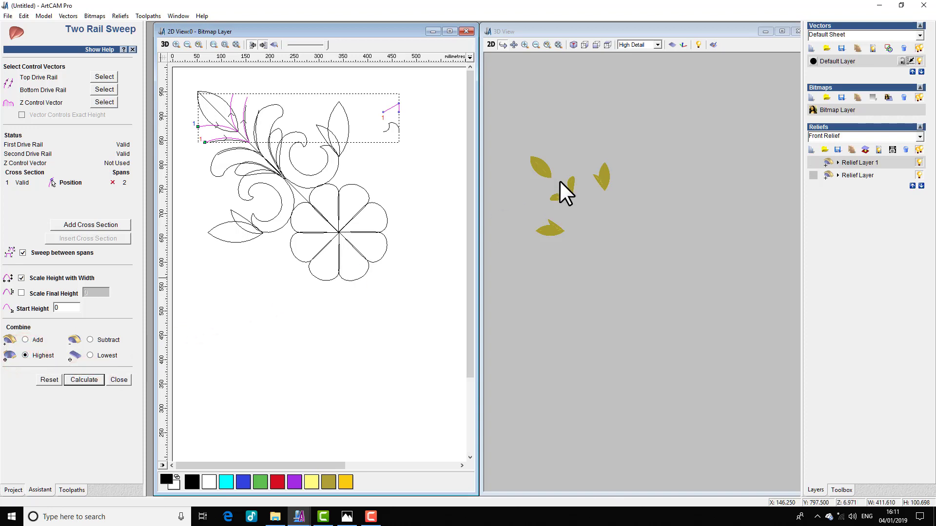
Step: Set the combine mode of Relief Layer 1 to merge highest
scroll(546, 182, "up", 3)
left_click_drag(699, 295, 665, 219)
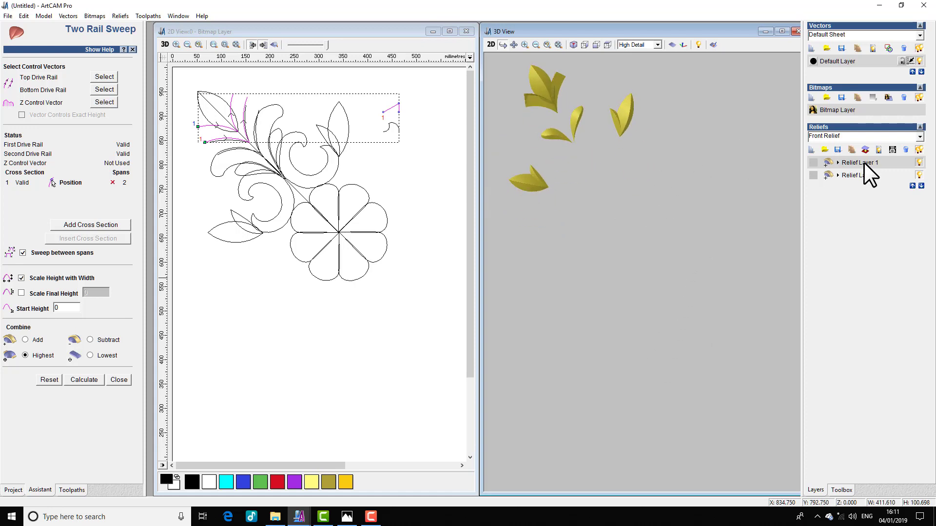
left_click(838, 162)
left_click(868, 164)
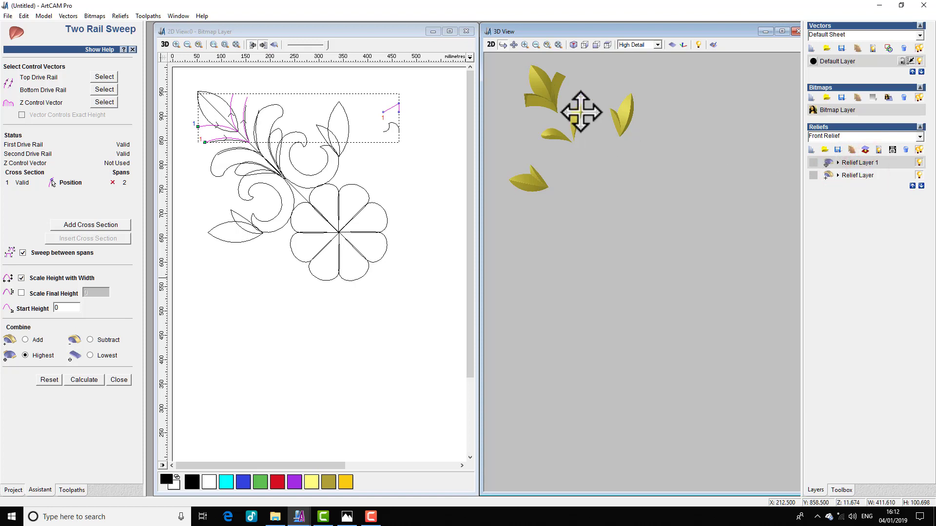
key("ctrl+shift+d")
mouse_move(526, 69)
left_mouse_down()
mouse_move(549, 105)
mouse_move(610, 141)
left_mouse_up()
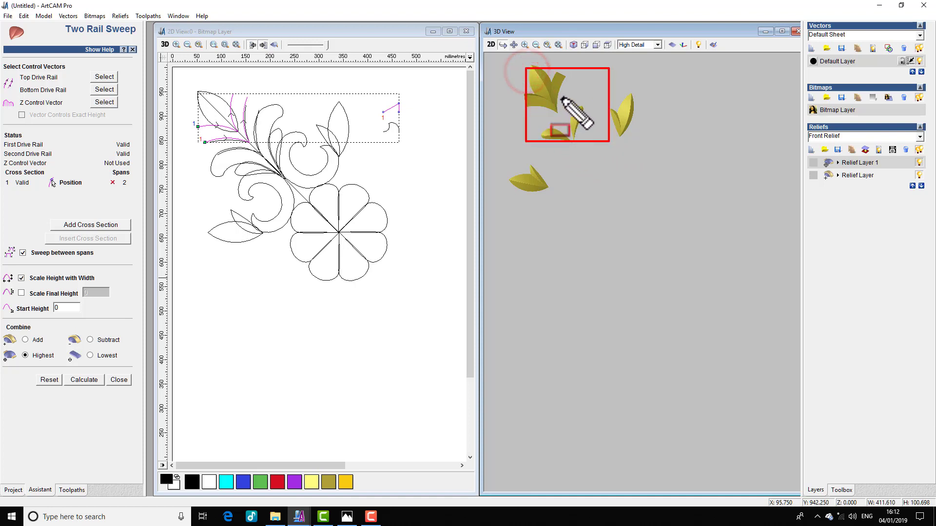
key("Escape")
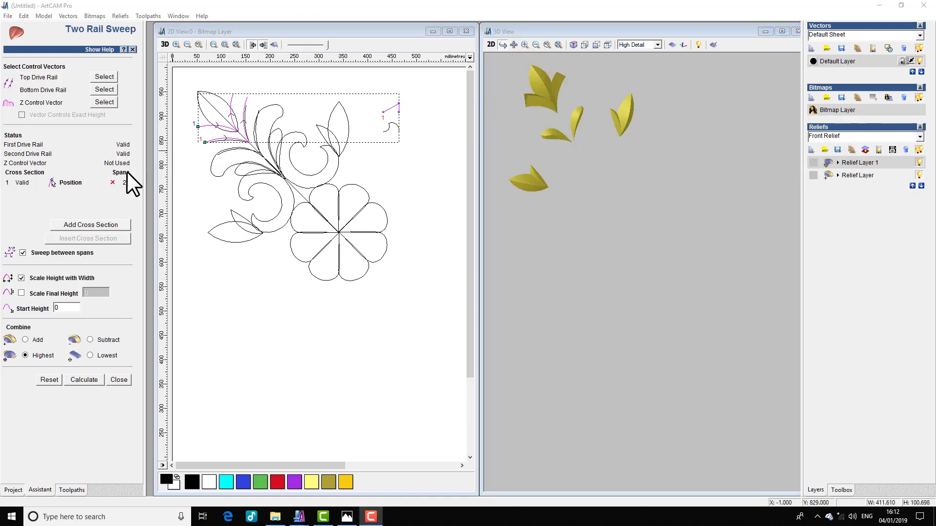
Step: Reset the sweep and create another between the second and third V-shaped curves along the stem, using the angled profile combined as Highest
left_click(48, 380)
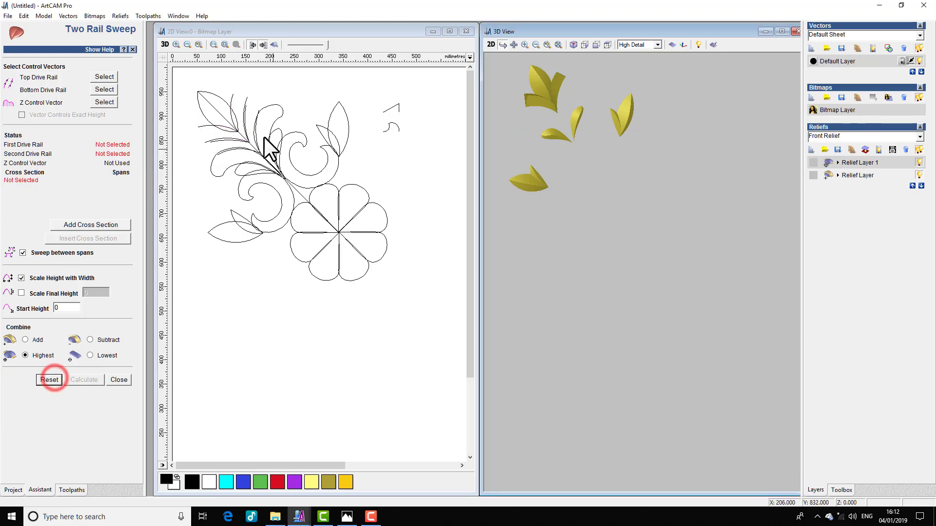
scroll(236, 139, "up", 2)
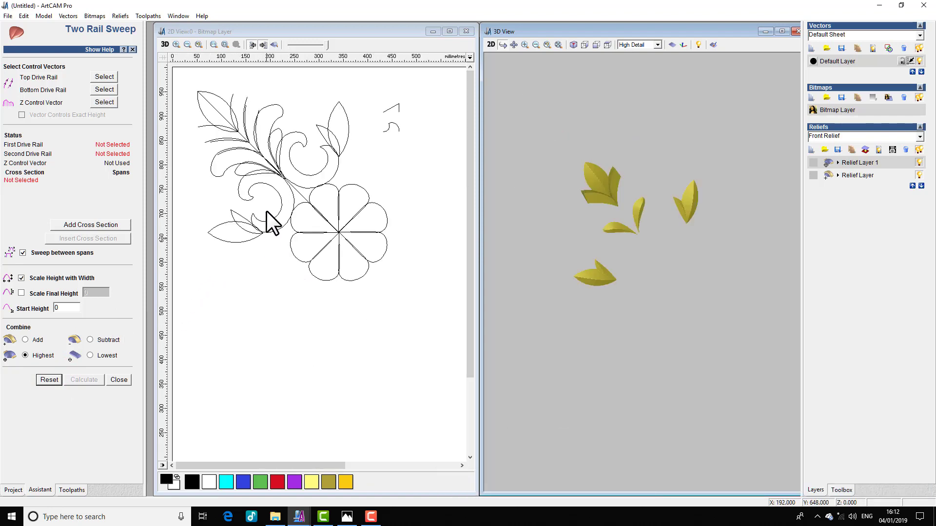
left_click(232, 149)
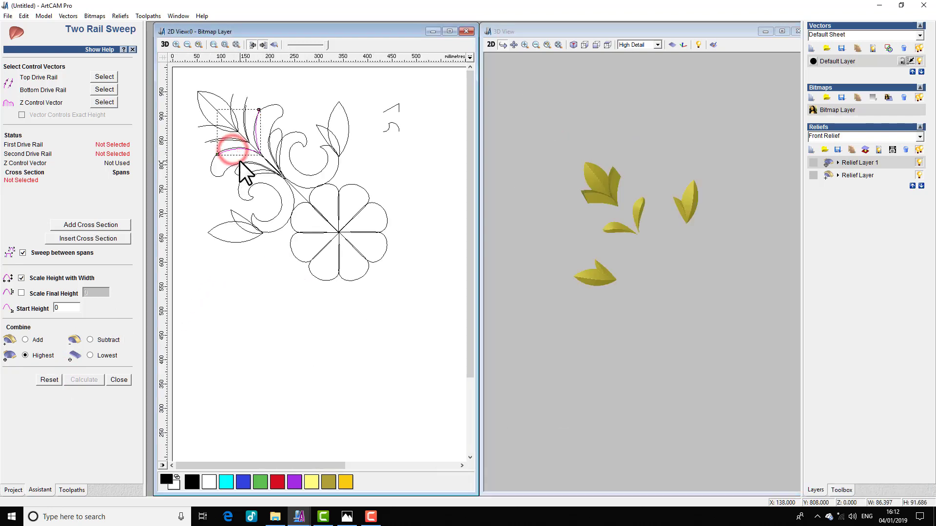
left_click(204, 142)
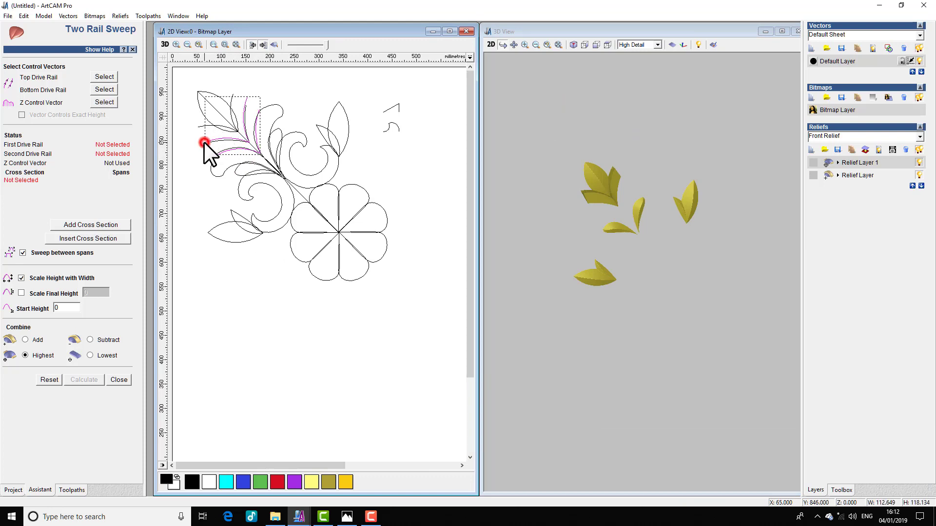
left_click(390, 109, "shift")
left_click(98, 78)
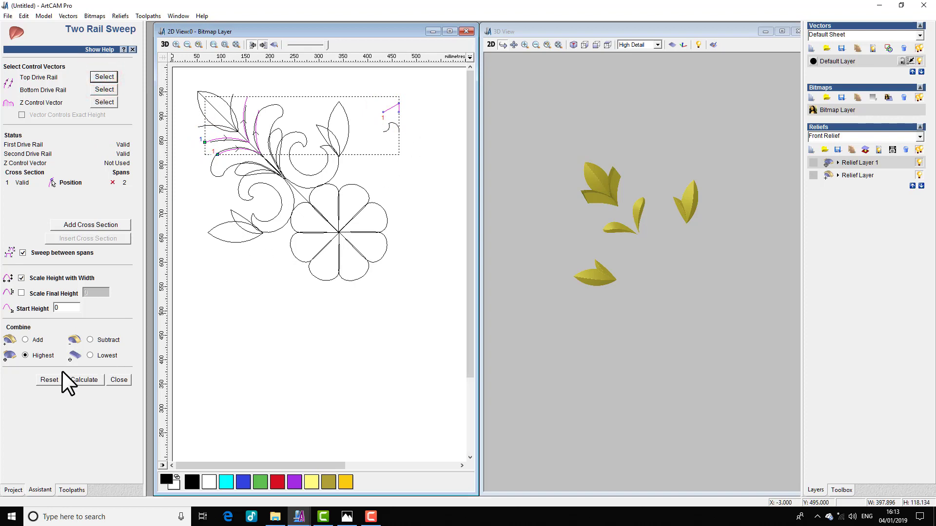
left_click(80, 380)
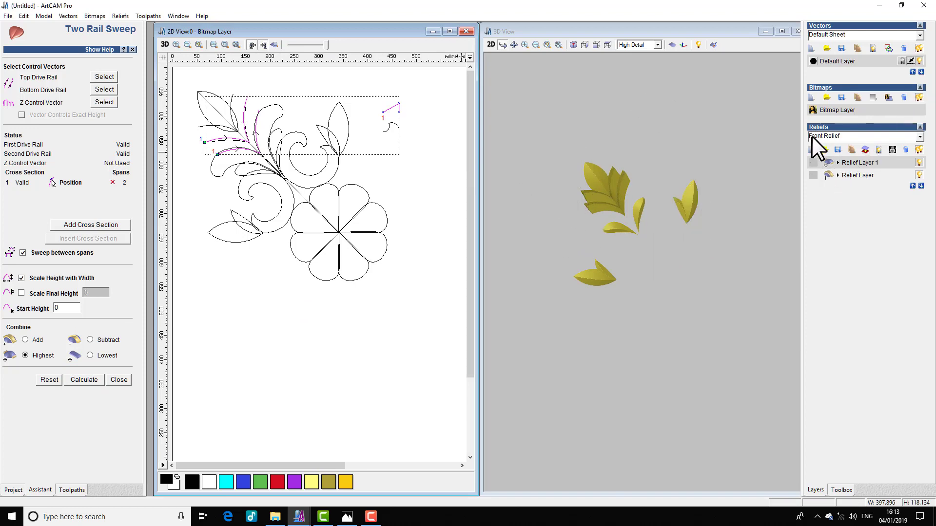
Step: Create a new relief layer, assign the curled leaf's two outline curves as drive rails, and reset that rail selection
left_click(811, 149)
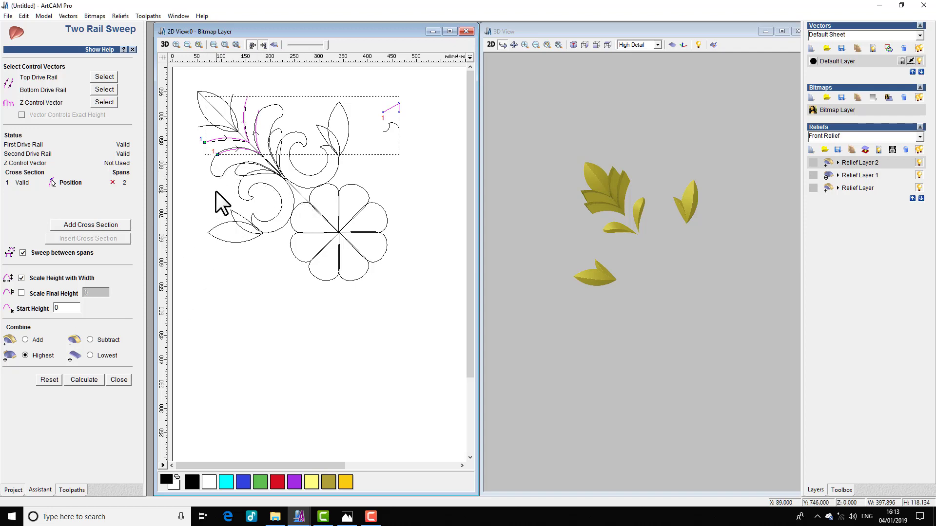
left_click(50, 380)
left_click(227, 165)
left_click(211, 160)
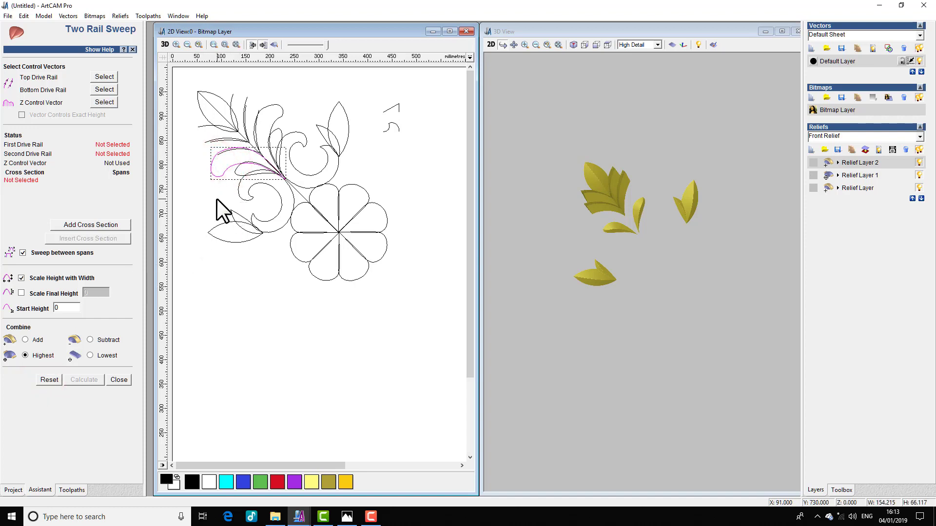
left_click(103, 75)
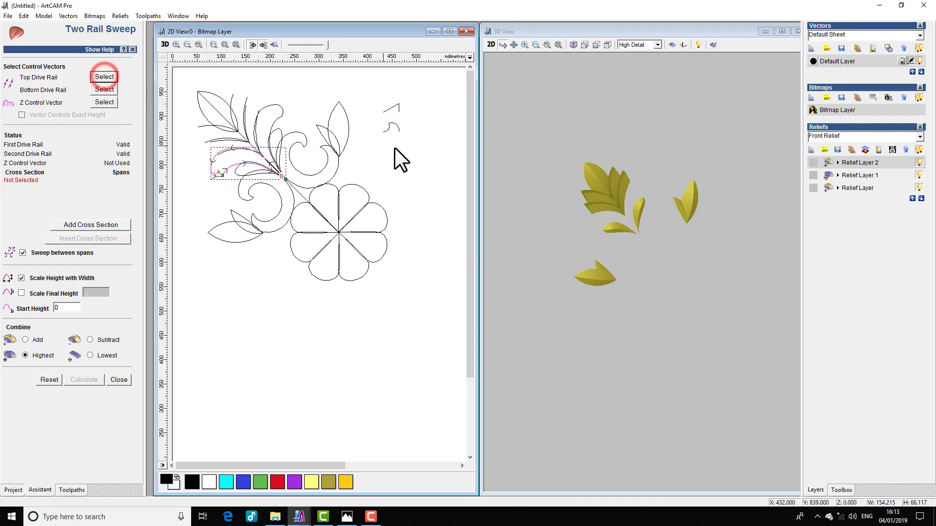
left_click(51, 382)
Step: Reverse the direction of the curled leaf's inner outline curve
left_click(225, 170)
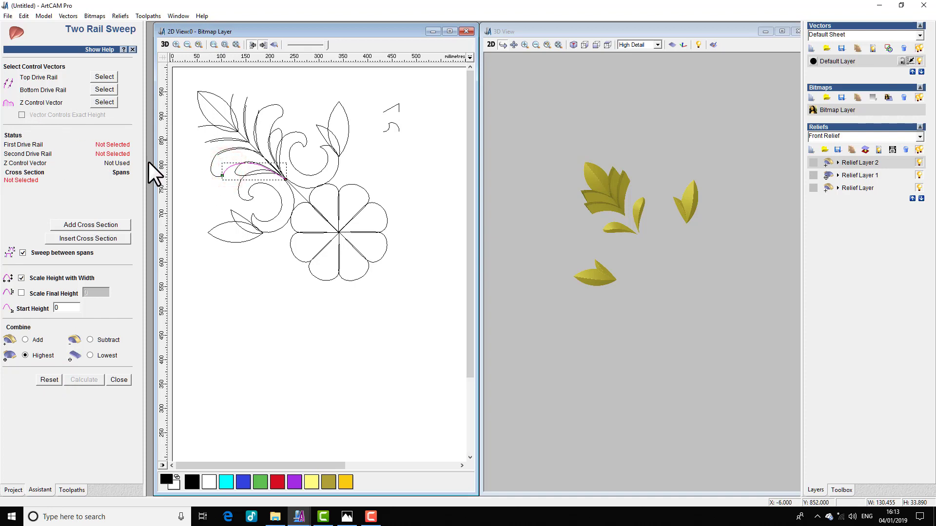
right_click(221, 175)
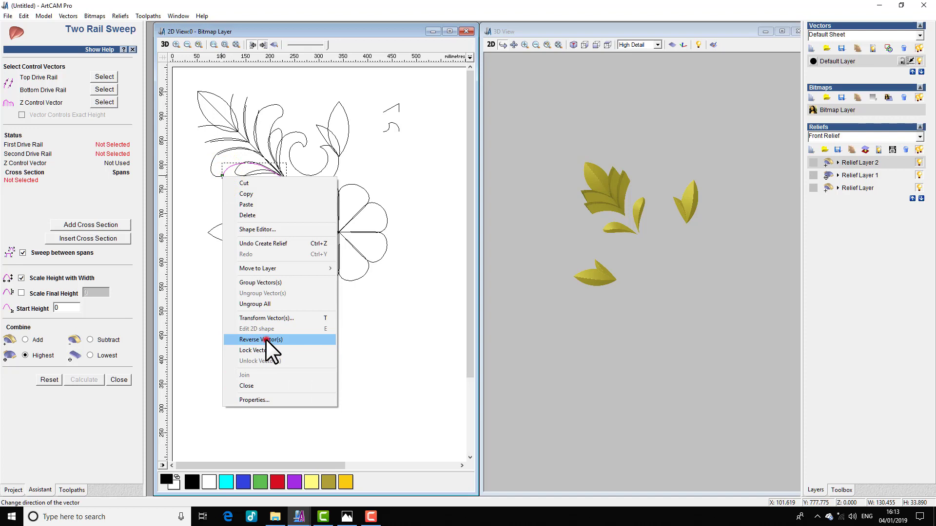
left_click(265, 340)
left_click(209, 185)
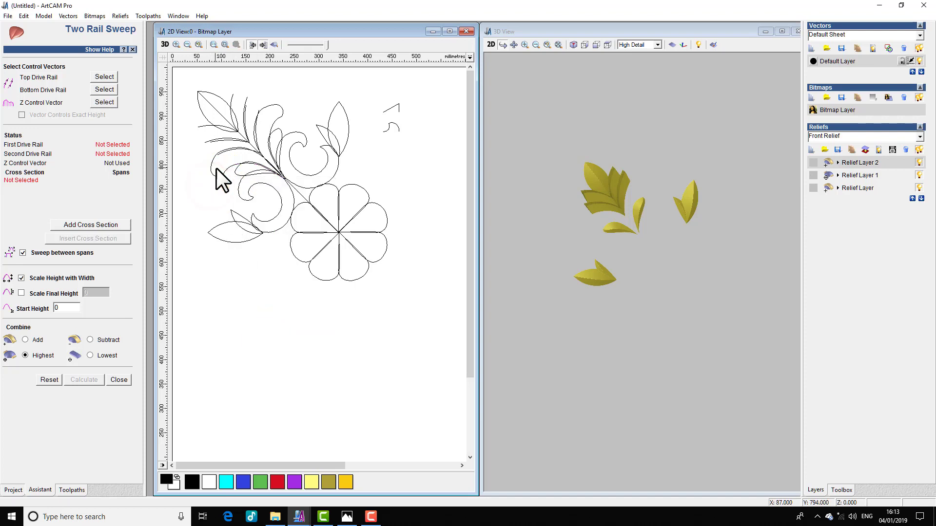
Step: Try a two-rail sweep of the curled leaf between its outline curves, using the curved profile as cross section and combining as Highest
left_click(223, 171)
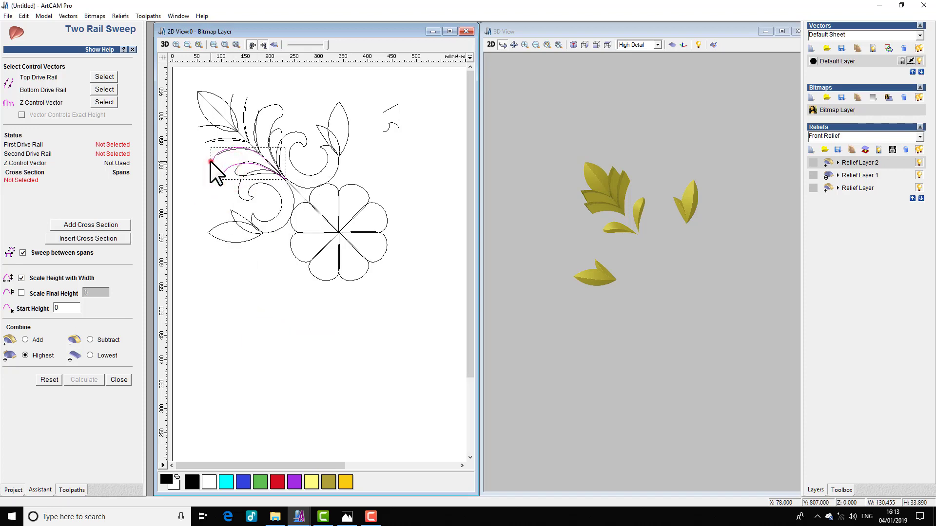
left_click(211, 165)
left_click(105, 76)
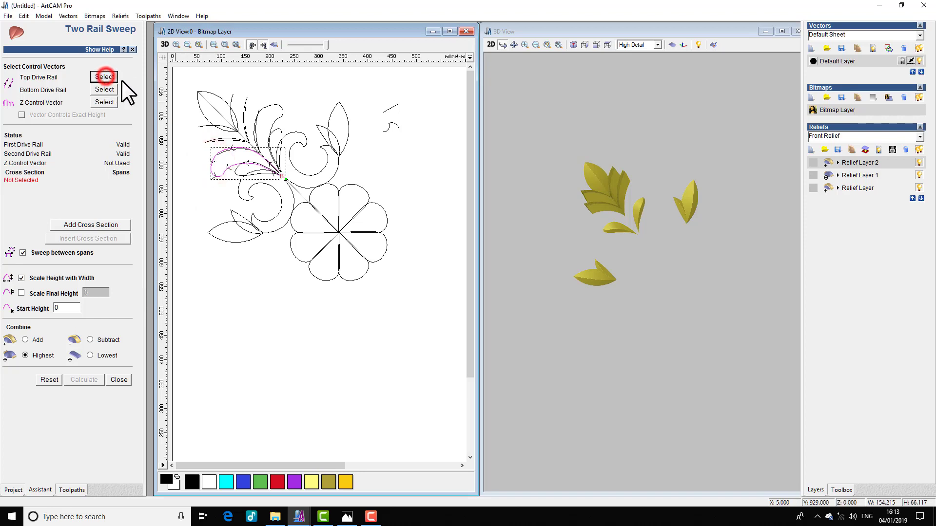
left_click(390, 124)
left_click(88, 225)
left_click(79, 380)
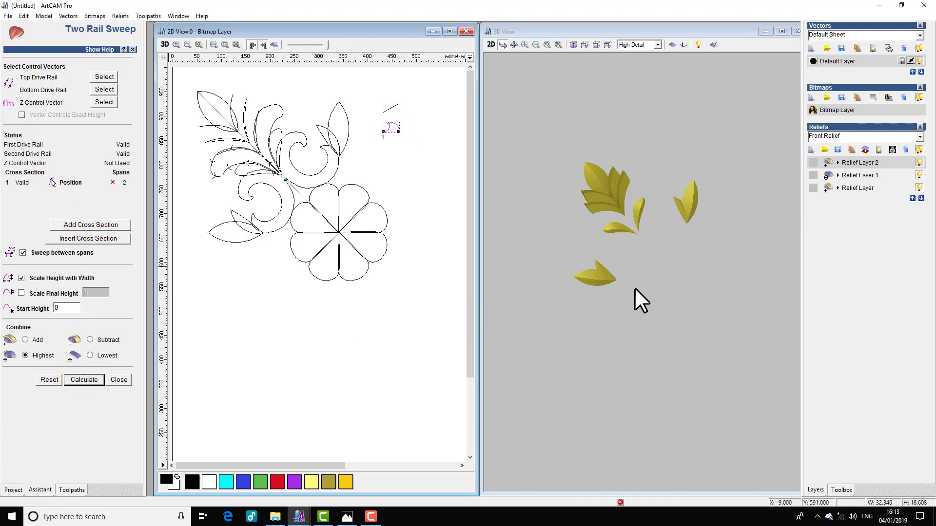
left_click_drag(659, 248, 614, 140)
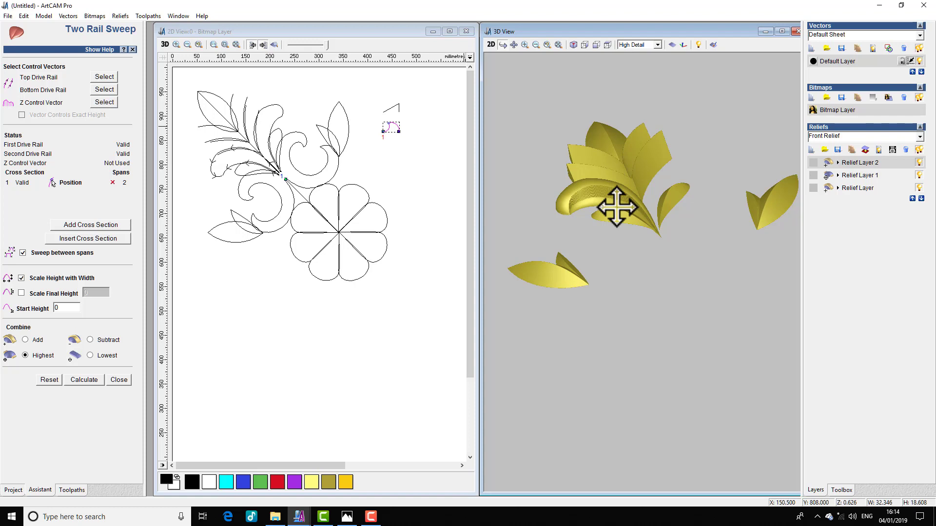
key("ctrl+z")
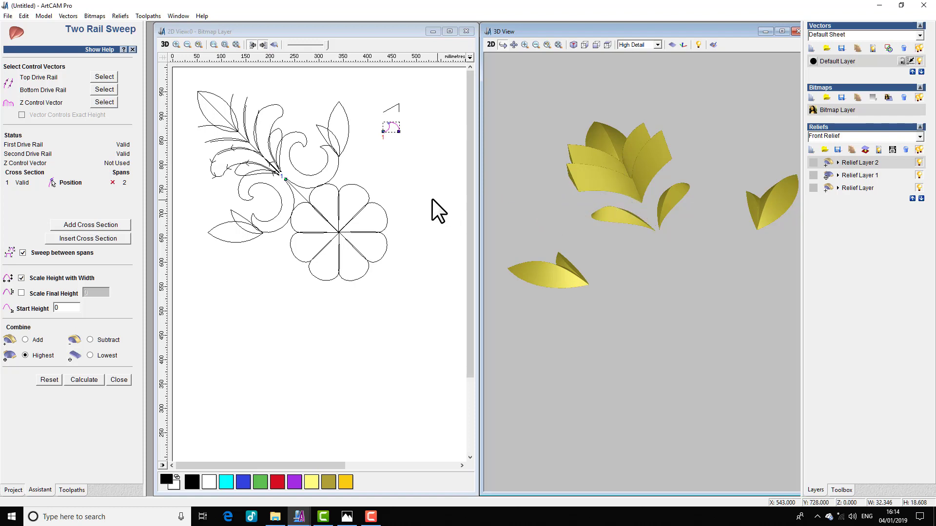
scroll(390, 131, "up", 2)
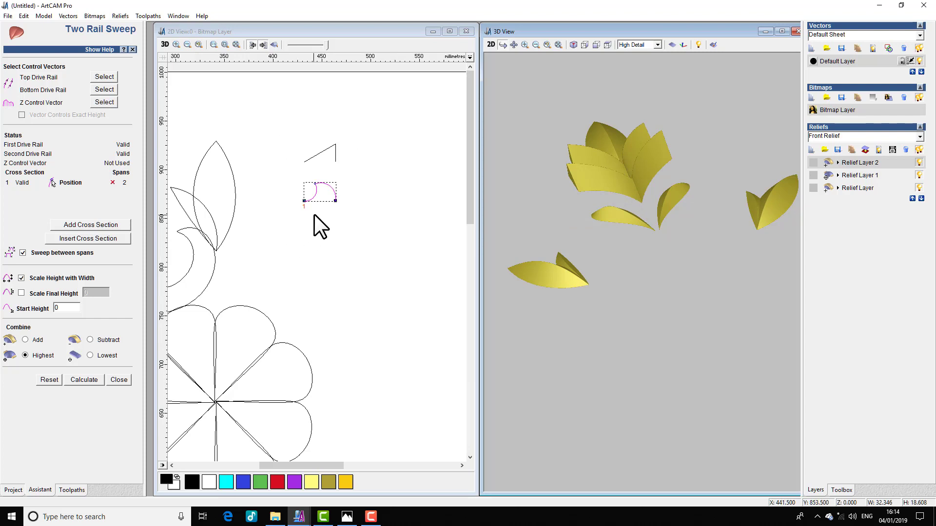
left_click(316, 192)
key("Delete")
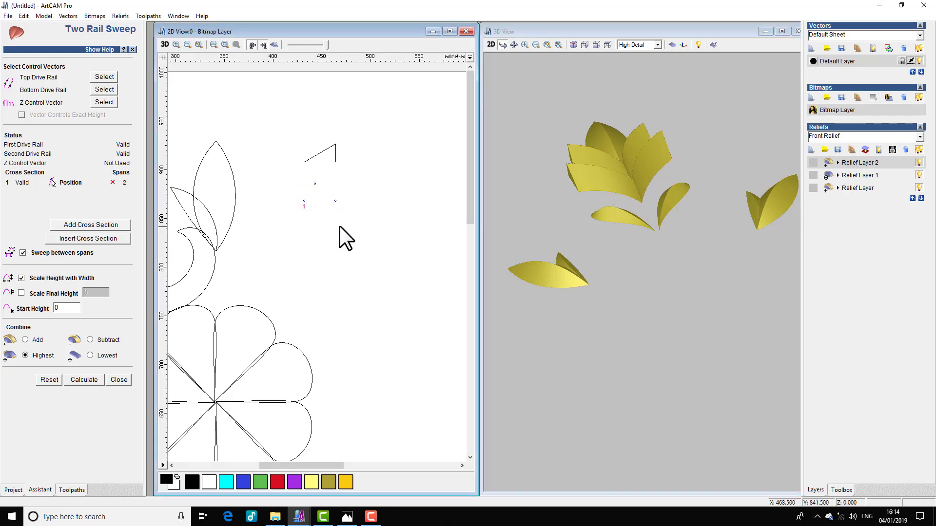
key("ctrl+z")
key("m")
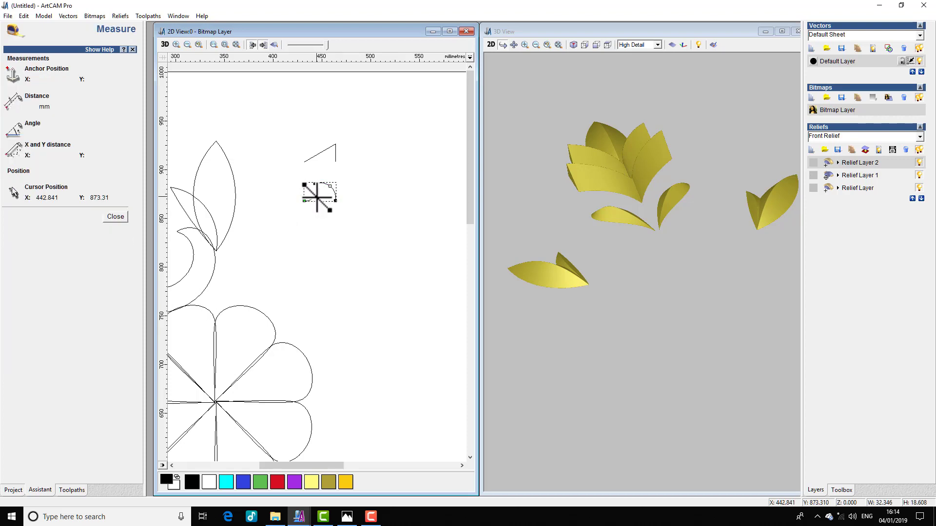
left_click(315, 195)
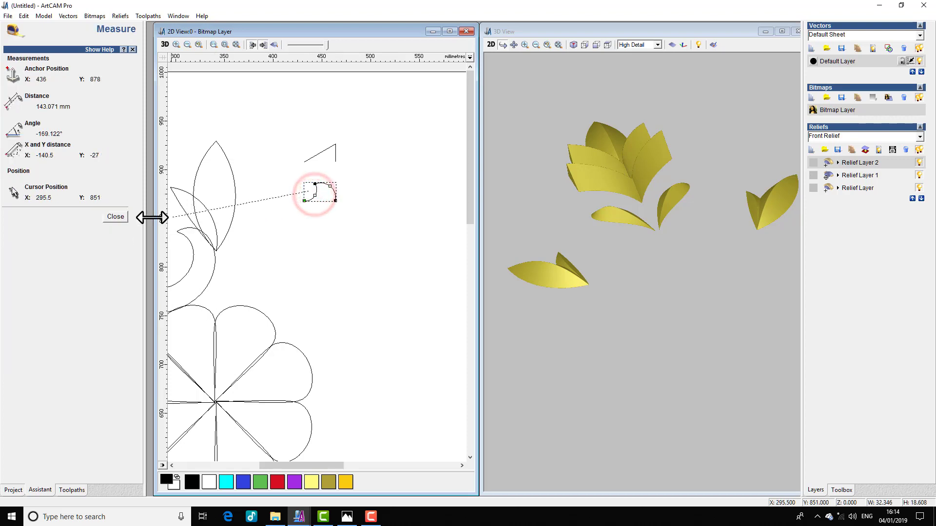
left_click(116, 216)
Step: Reshape the curved profile by slightly moving the node on its inner side
double_click(318, 194)
left_click_drag(315, 195, 313, 194)
left_click(329, 196)
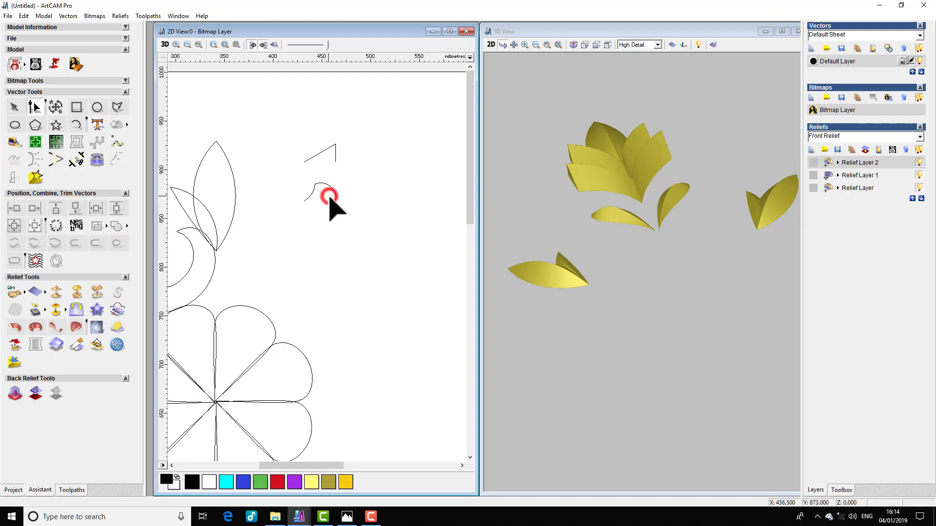
Step: Create a two-rail sweep of the lower curled leaf between its outline curves, using the reshaped curved profile and combining as Highest
scroll(322, 196, "down", 1)
scroll(325, 189, "down", 2)
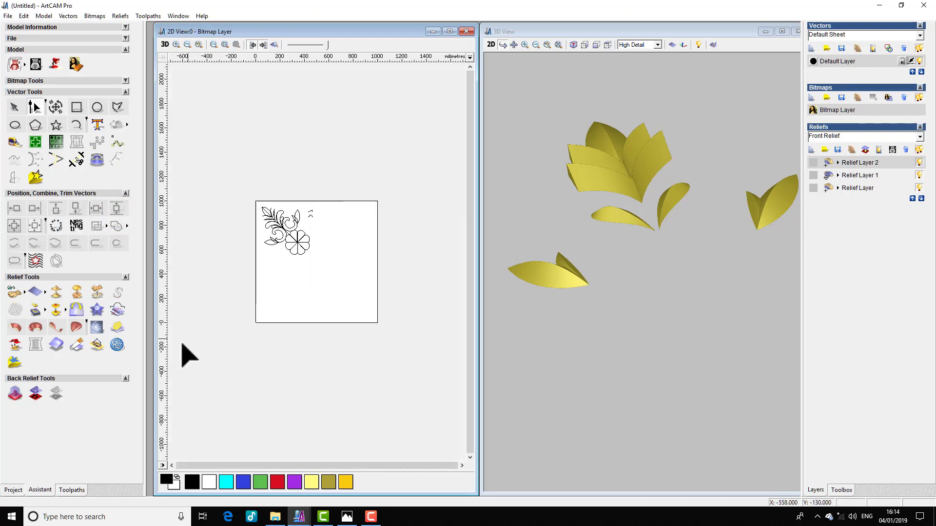
left_click(78, 326)
scroll(265, 256, "up", 4)
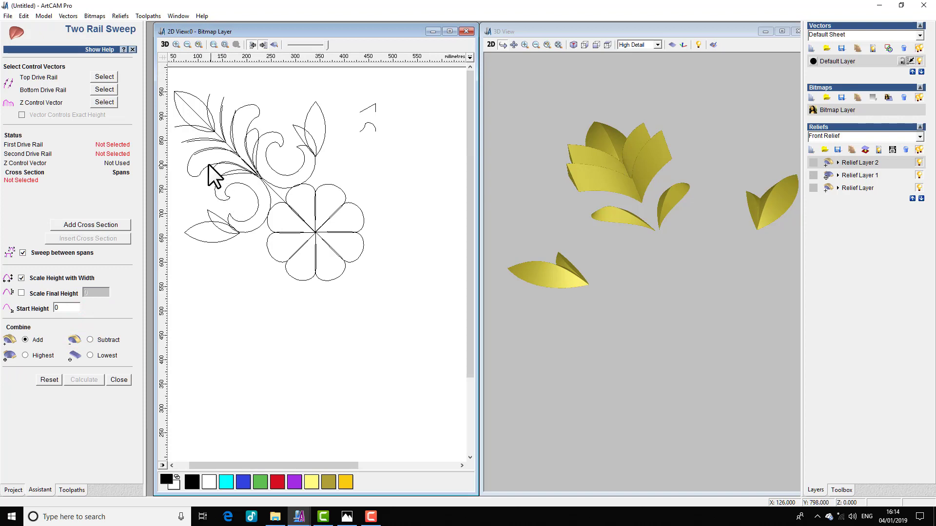
left_click(202, 168)
left_click(189, 162)
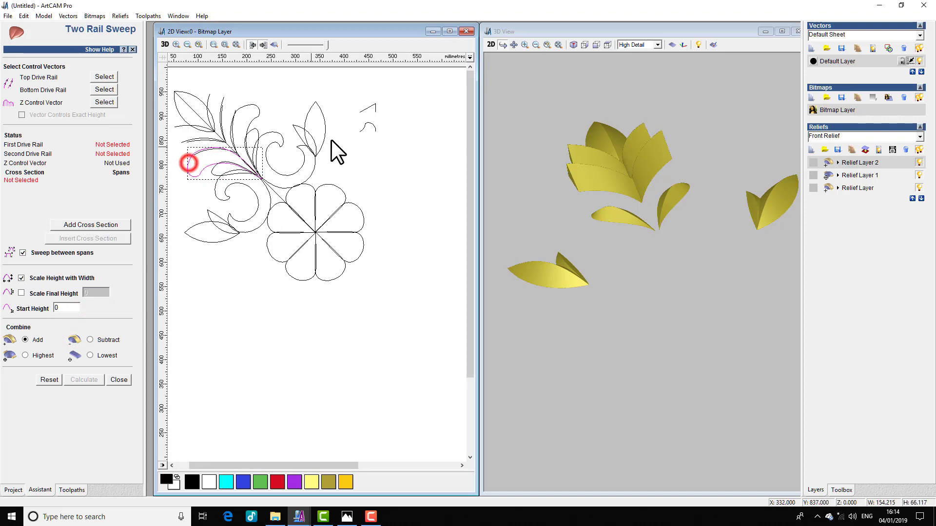
left_click(367, 125, "shift")
left_click(104, 76)
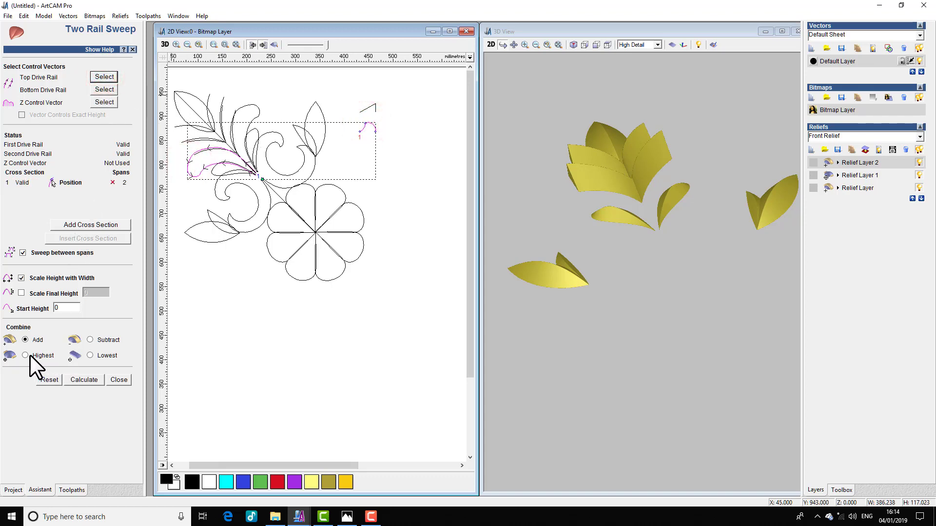
left_click(84, 379)
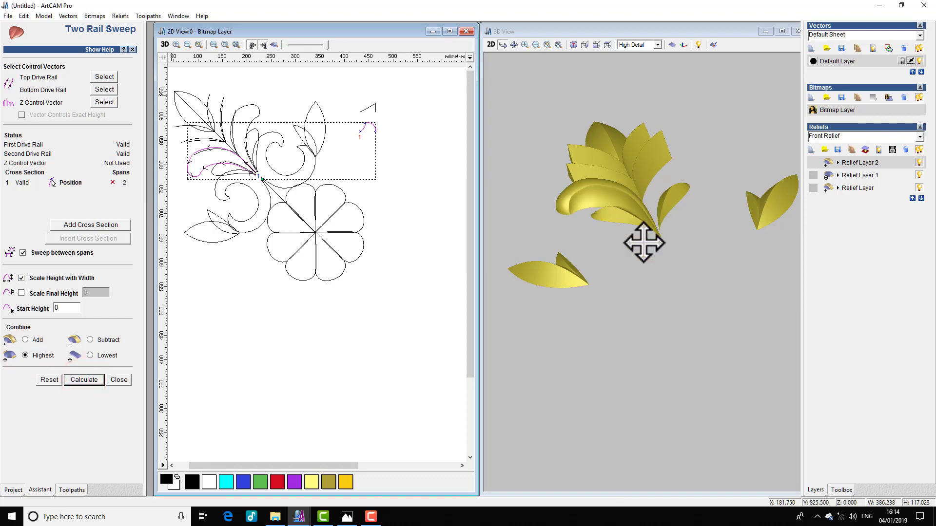
left_click_drag(645, 239, 604, 276)
left_click_drag(615, 141, 675, 163)
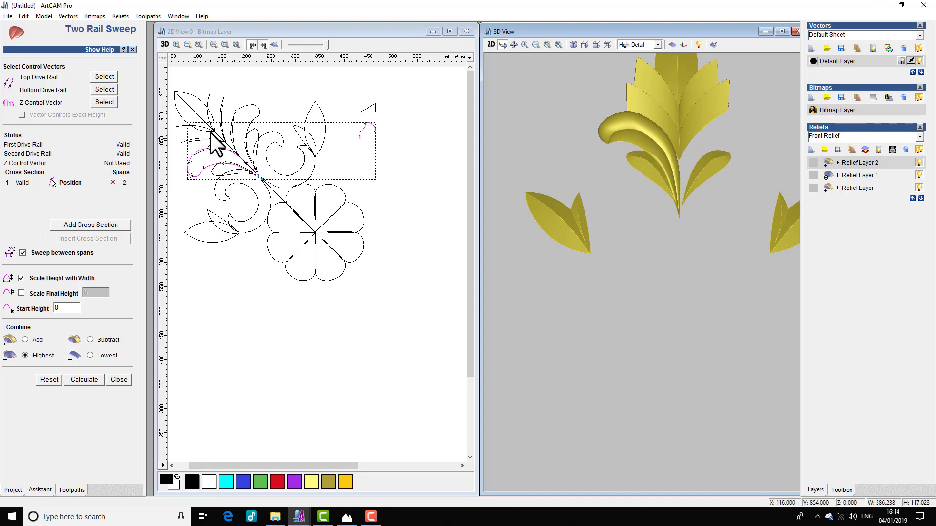
scroll(672, 131, "up", 1)
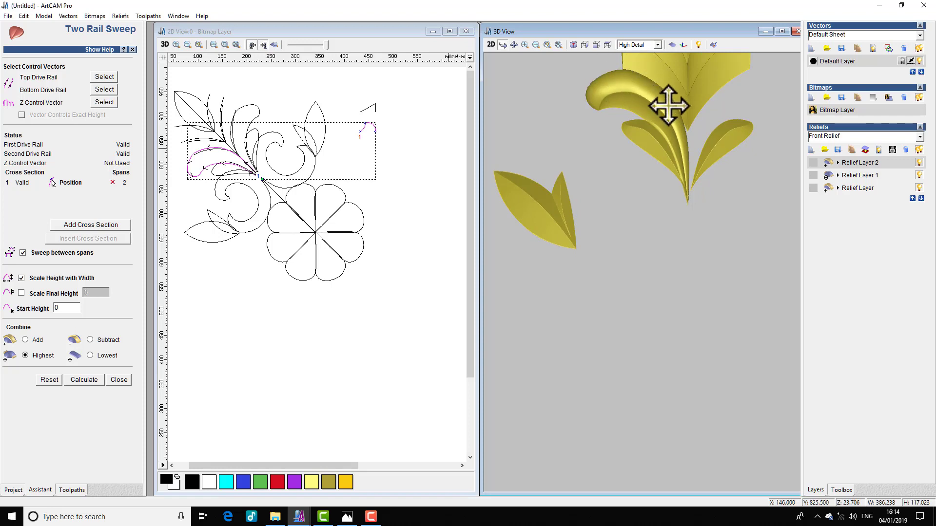
left_click_drag(490, 199, 737, 166)
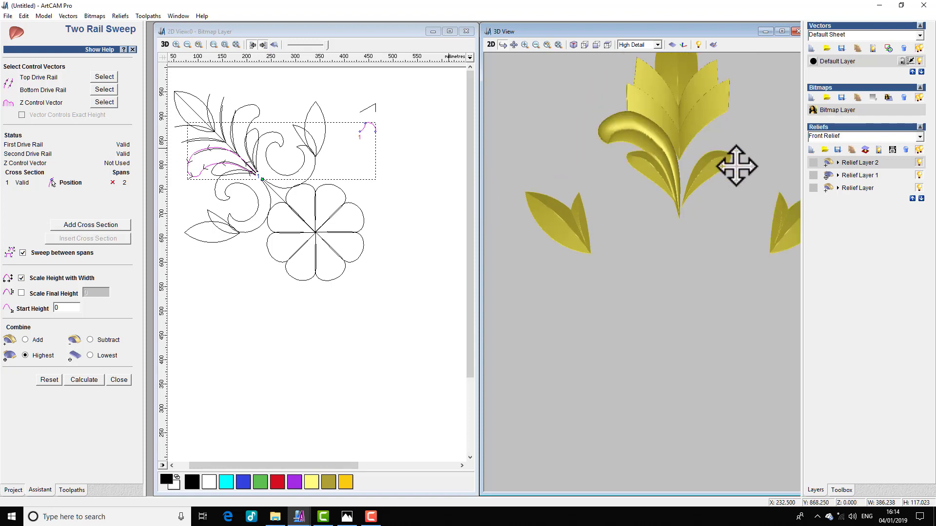
left_click_drag(675, 157, 627, 244)
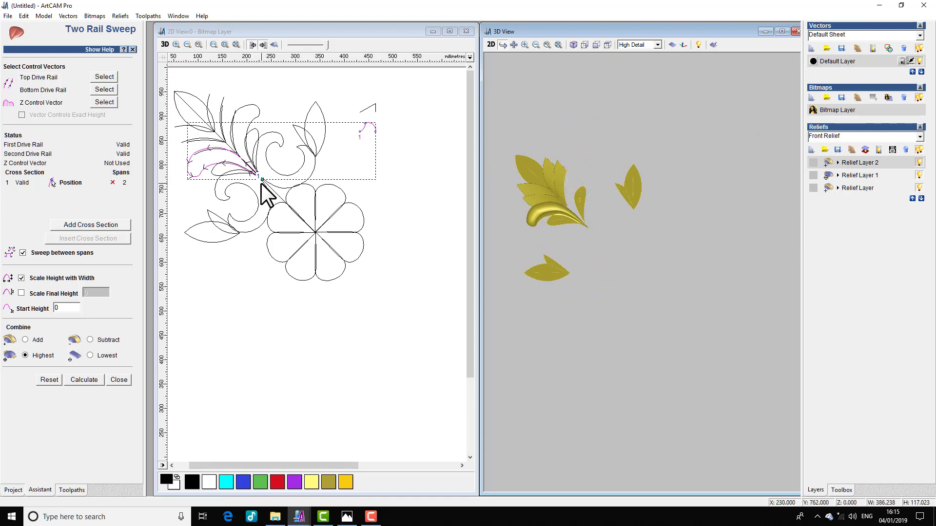
Step: Reset the two-rail sweep and reverse the direction of the upper curled leaf's outer outline curve
left_click(42, 379)
left_click(250, 122)
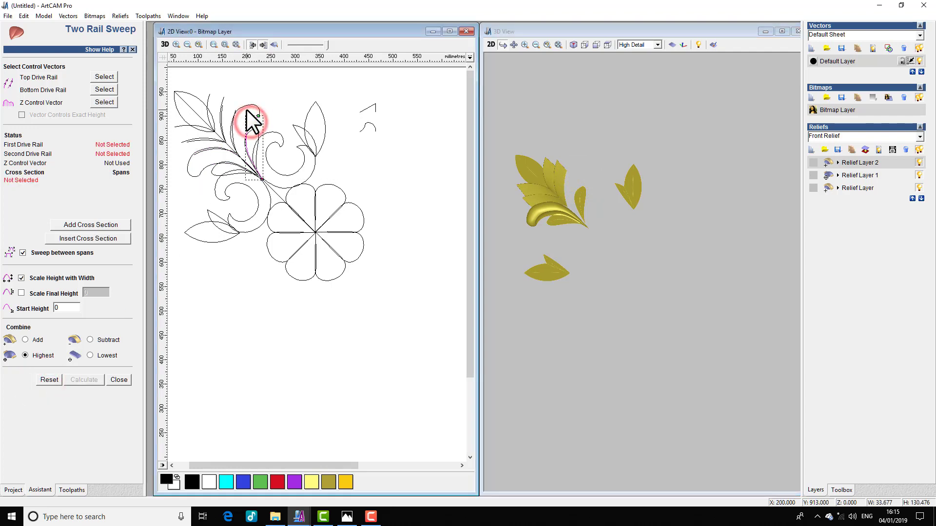
left_click(244, 106)
left_click(278, 112)
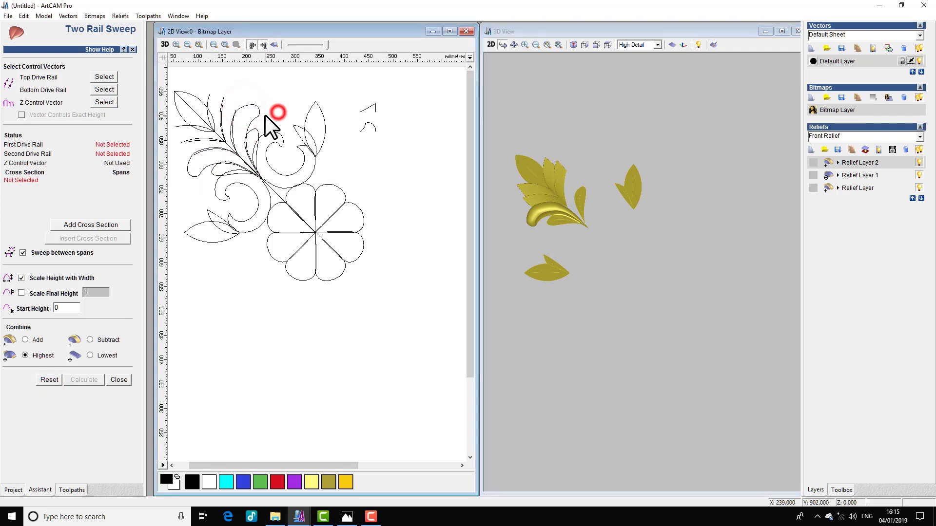
left_click(260, 114)
left_click(253, 111)
right_click(258, 116)
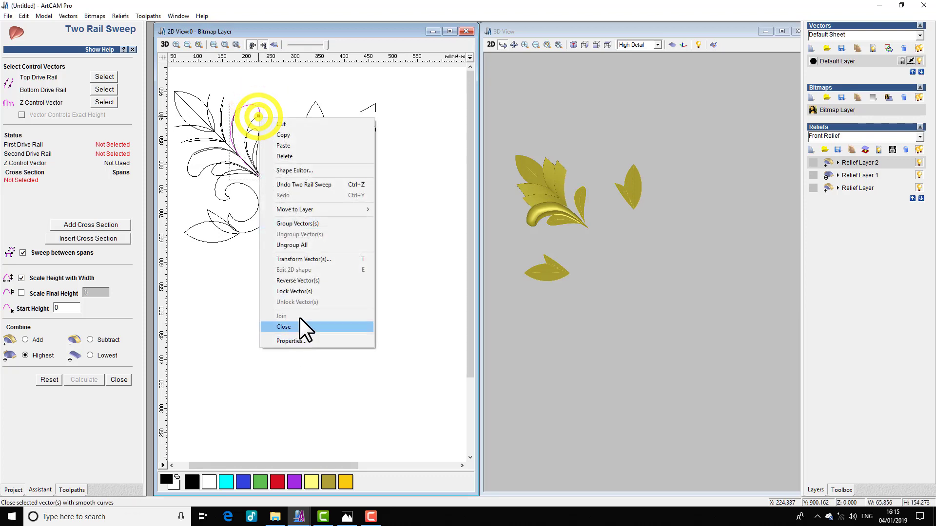
left_click(313, 281)
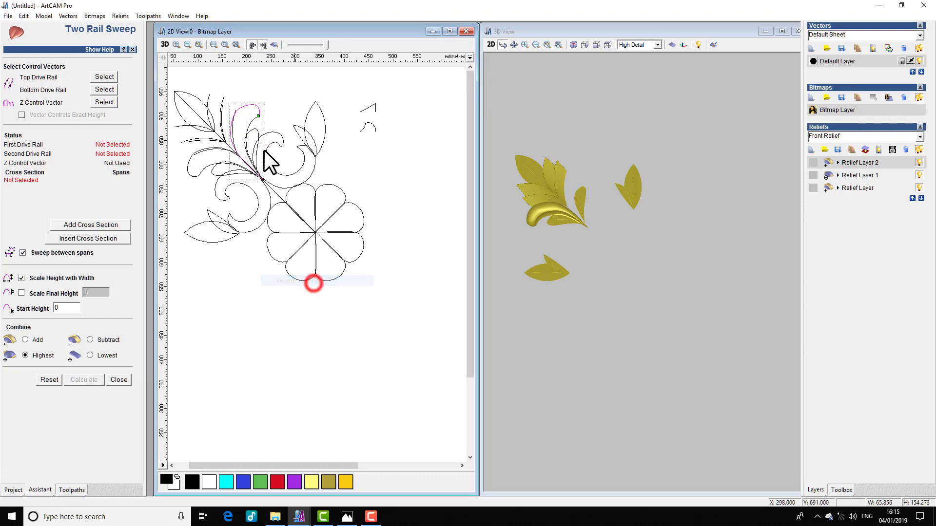
Step: Sweep the upper curled leaf between its two outline curves with the curved profile as cross section, combined as Highest
left_click(251, 119)
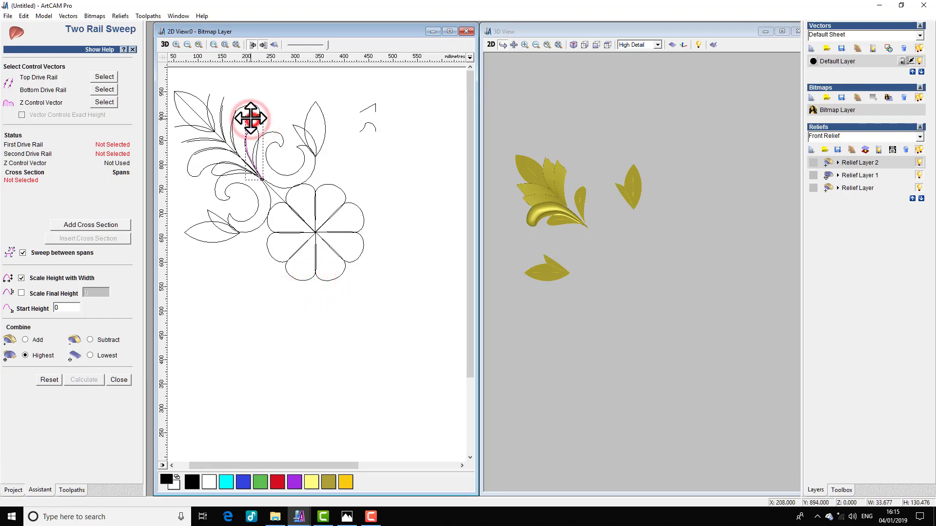
left_click(247, 105)
left_click(364, 124, "shift")
left_click(100, 75)
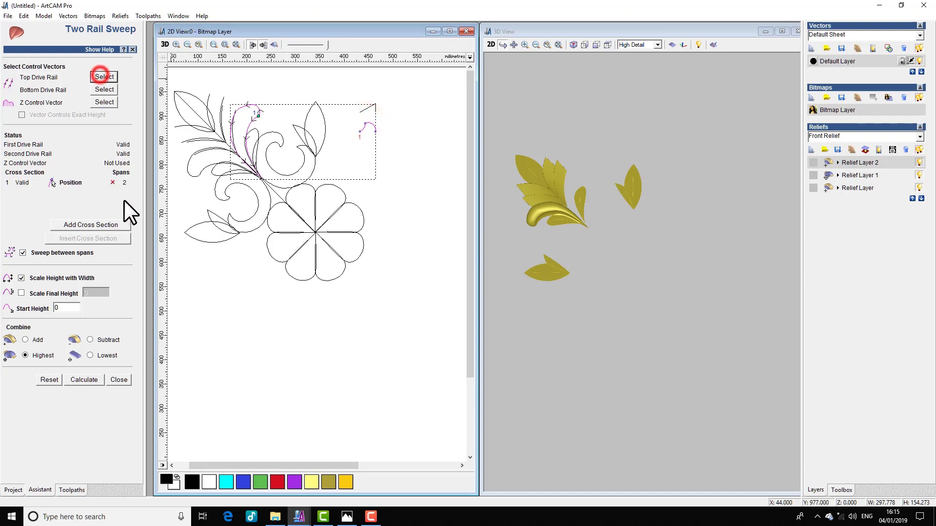
left_click(86, 378)
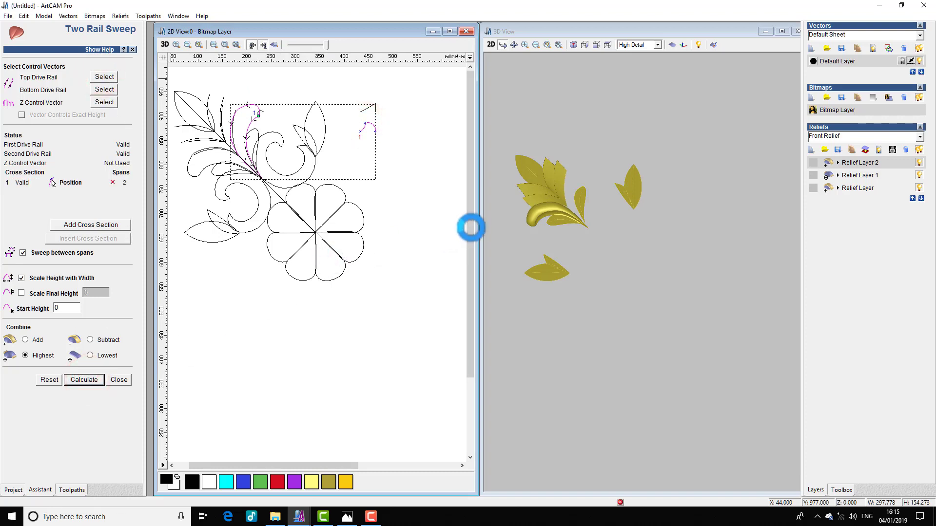
Step: Set Relief Layer 2's combine mode to merge highest, matching Relief Layer 1
scroll(585, 204, "up", 2)
left_click_drag(584, 214, 570, 159)
left_click(837, 163)
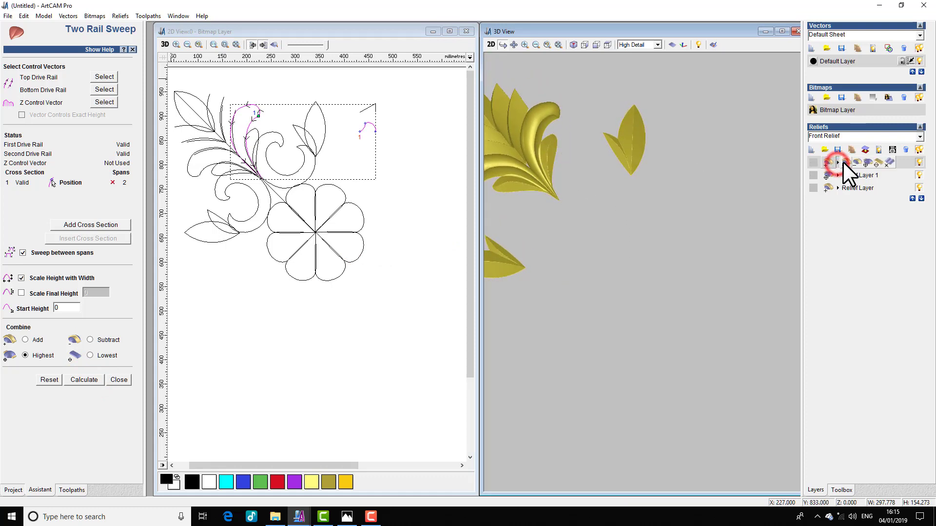
left_click(867, 163)
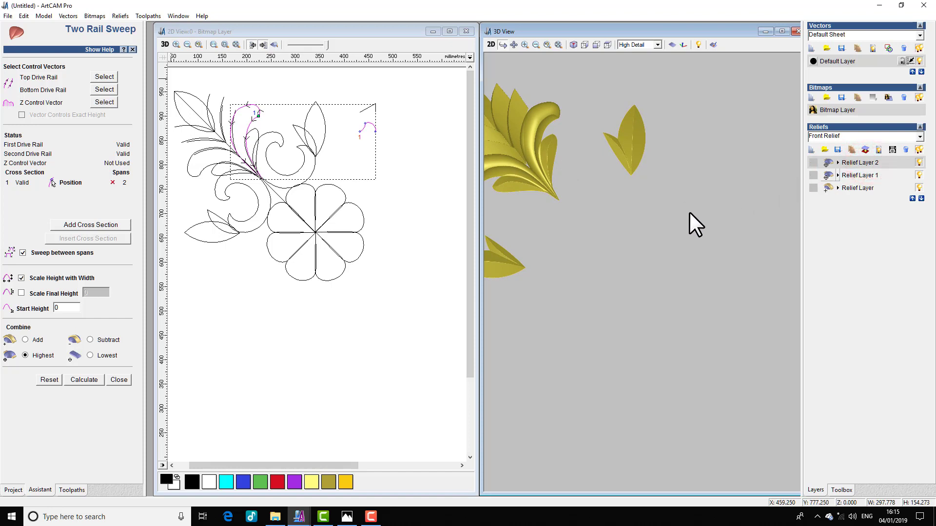
left_click_drag(644, 217, 609, 180)
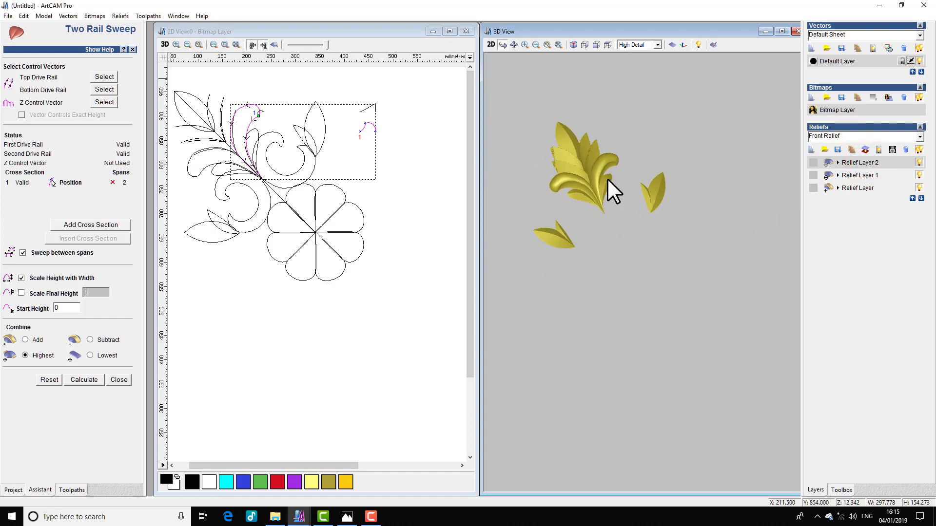
Step: Create a two-rail sweep of the upper scroll between its outer and inner curves, keeping the curved profile and the Highest combine option
left_click(267, 144)
left_click(282, 134)
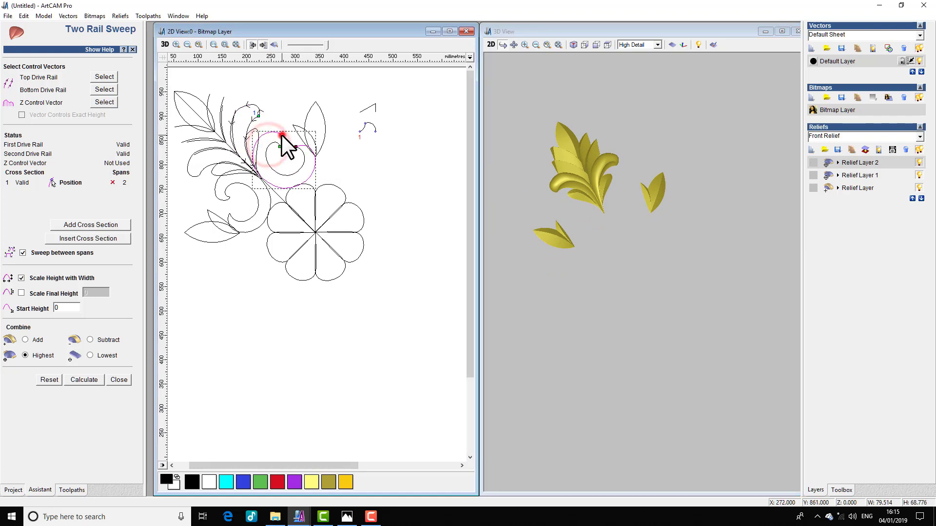
left_click(273, 142)
left_click(267, 132)
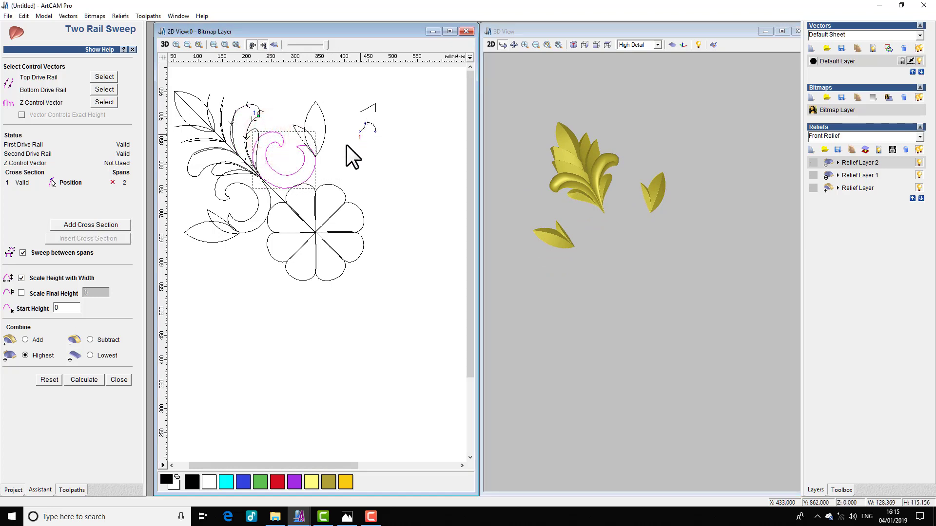
left_click(104, 77)
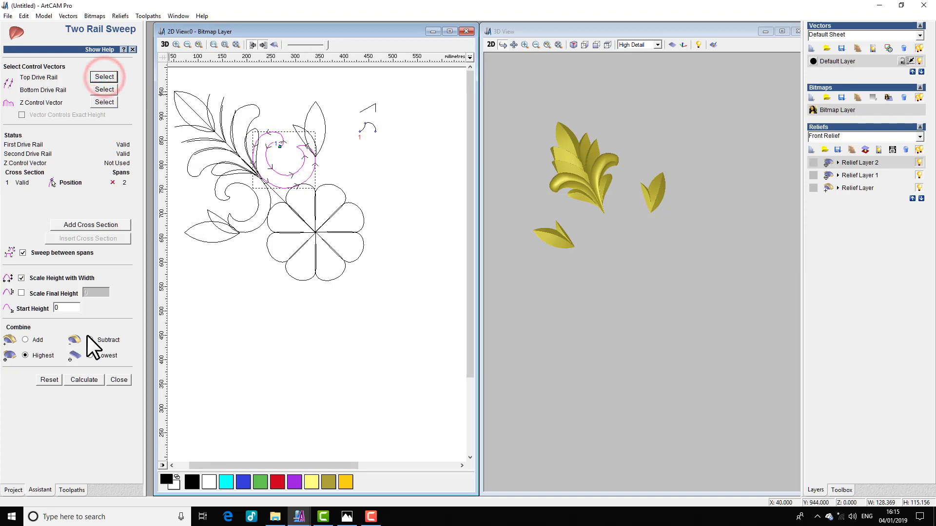
left_click(77, 377)
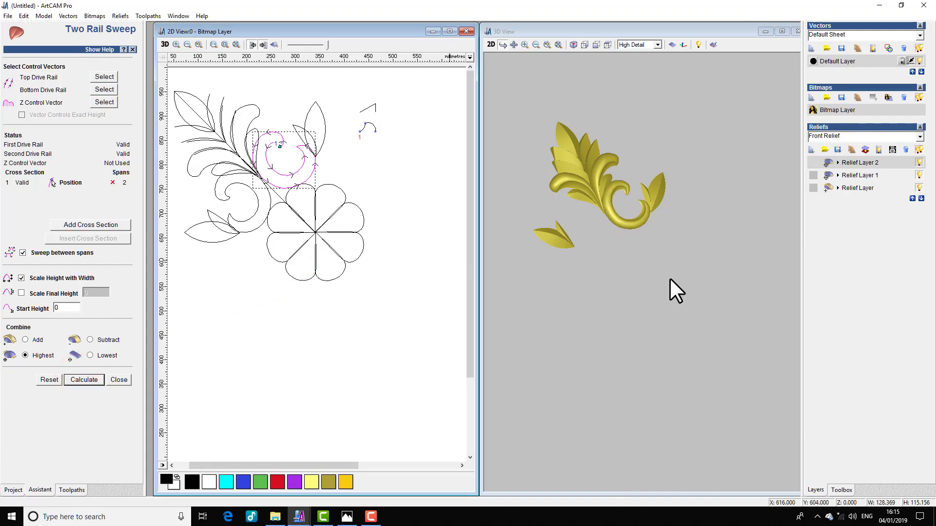
left_click_drag(648, 226, 575, 233)
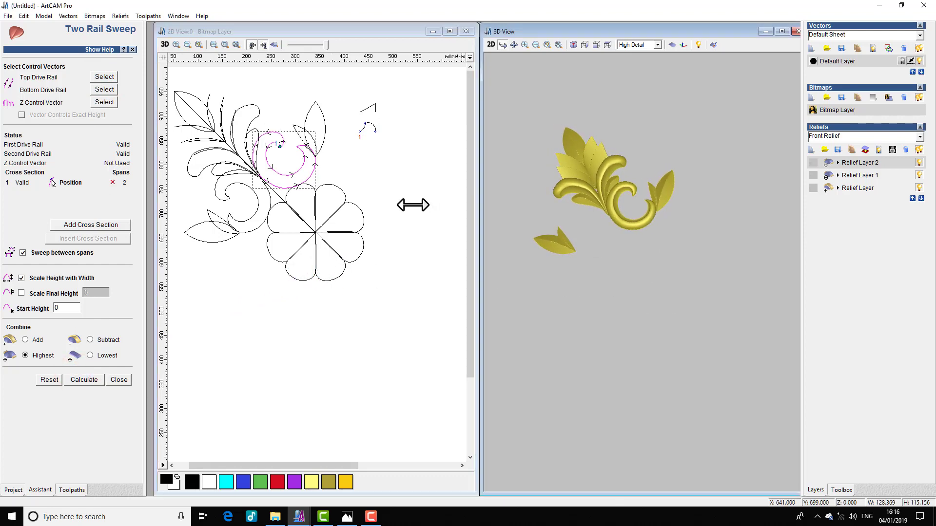
Step: Reset the sweep and create another for the lower scroll between its inner and outer curves, using the curved profile combined as Highest
left_click(49, 380)
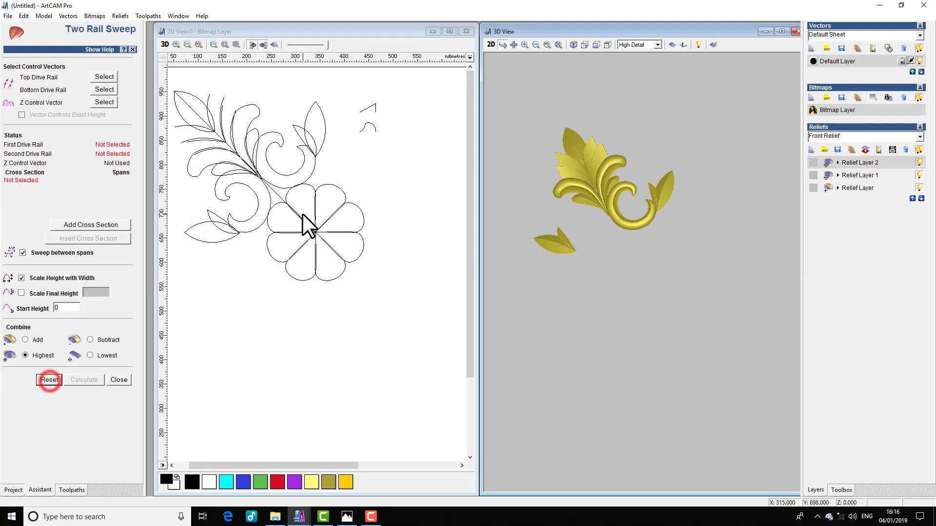
left_click(256, 209)
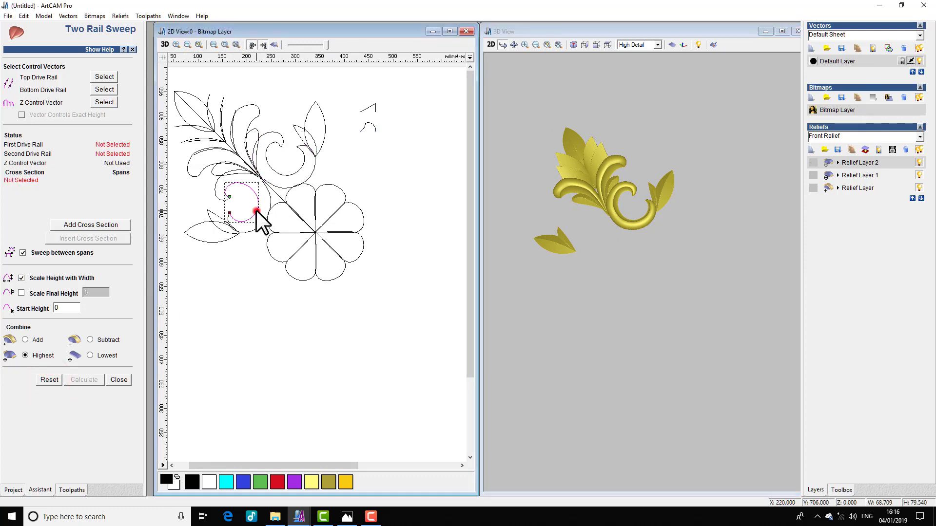
left_click(266, 217, "shift")
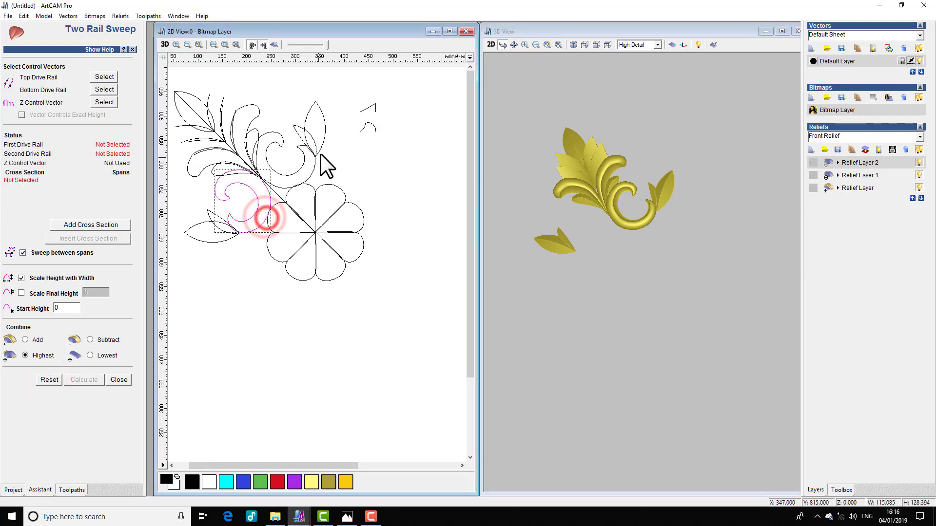
left_click(367, 121, "shift")
left_click(102, 76)
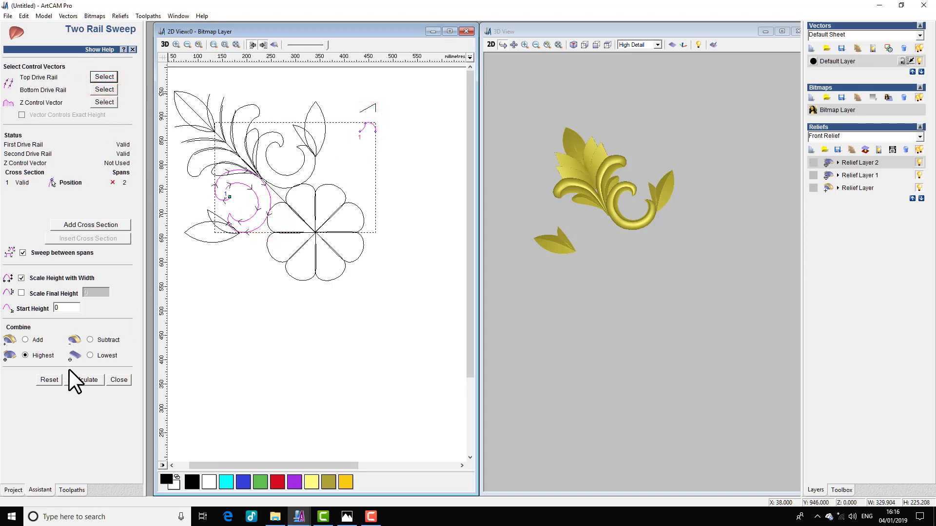
left_click(70, 381)
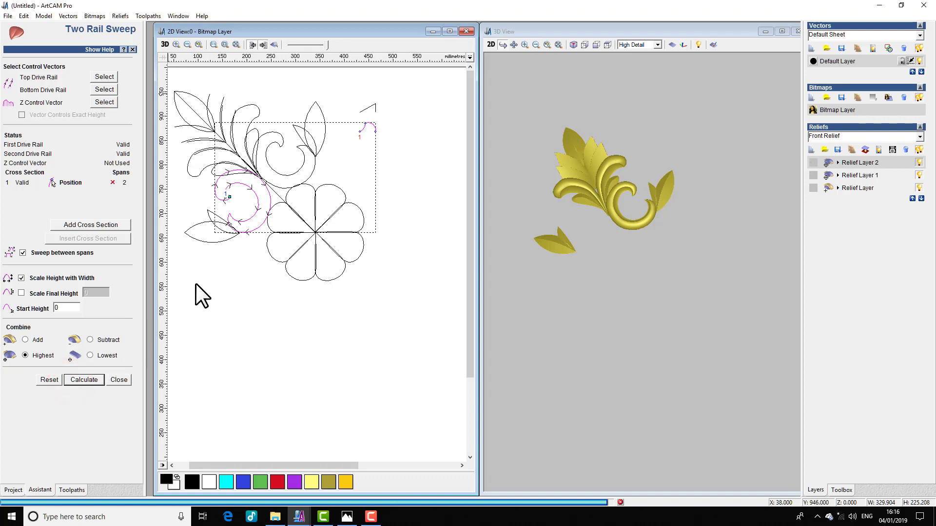
scroll(614, 240, "up", 2)
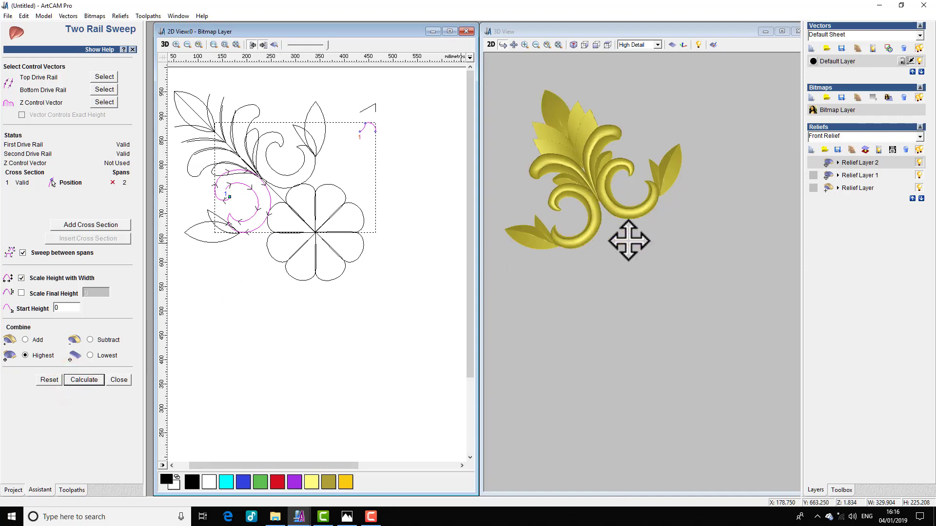
left_click_drag(617, 156, 669, 249)
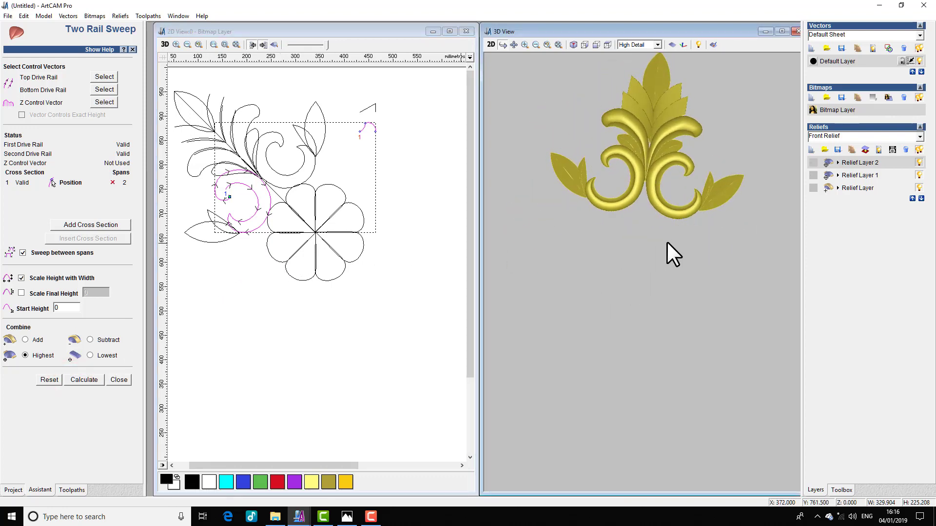
Step: Maximize the 3D view, inspect the whole ornament relief from above, and close the two-rail sweep tool
left_click(780, 30)
left_click_drag(541, 190, 510, 182)
left_click(269, 28)
scroll(326, 98, "up", 3)
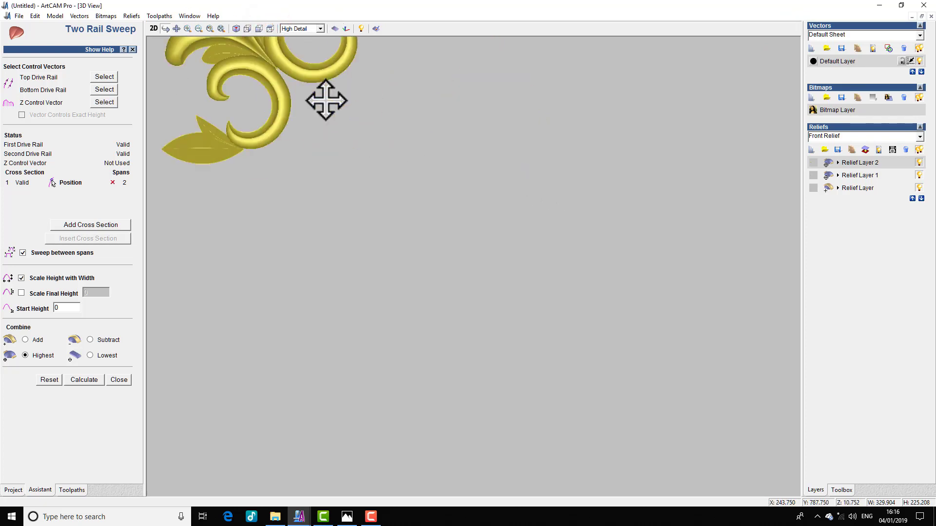
middle_click_drag(314, 111, 370, 288)
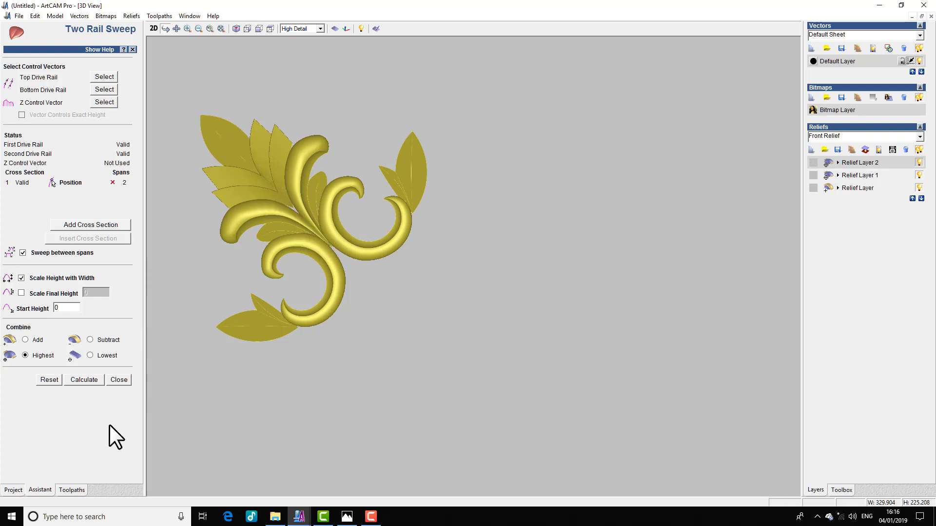
left_click(119, 380)
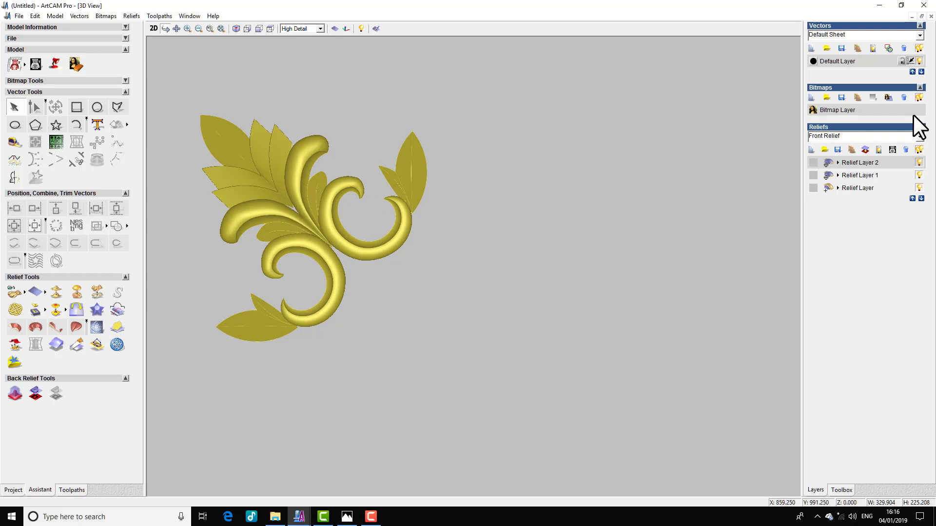
Step: Create a new relief layer and select all eight flower petals with the 2D and 3D views tiled vertically
left_click(811, 149)
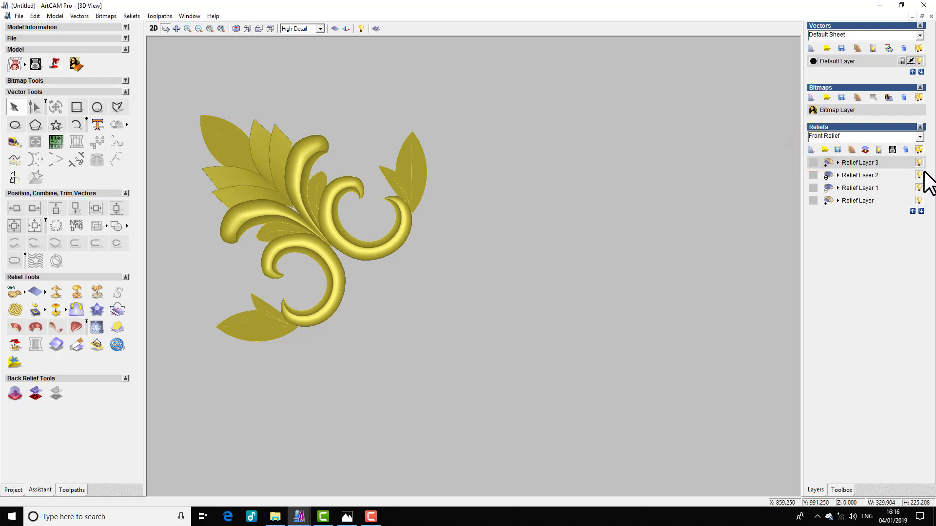
left_click(154, 28)
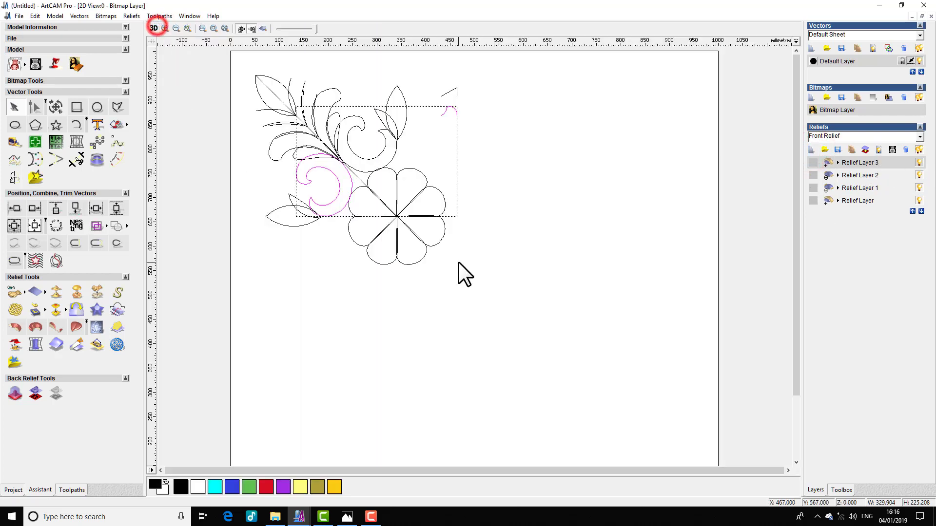
left_click(403, 170)
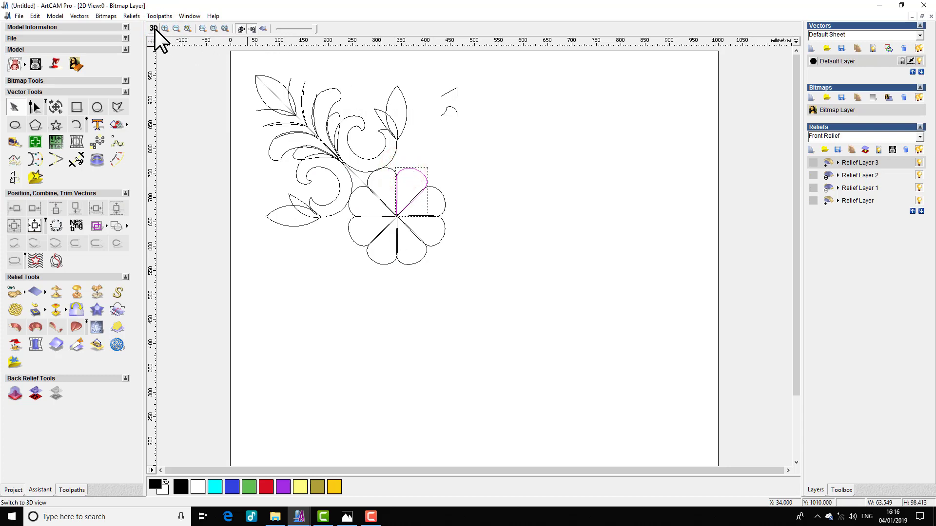
left_click(193, 16)
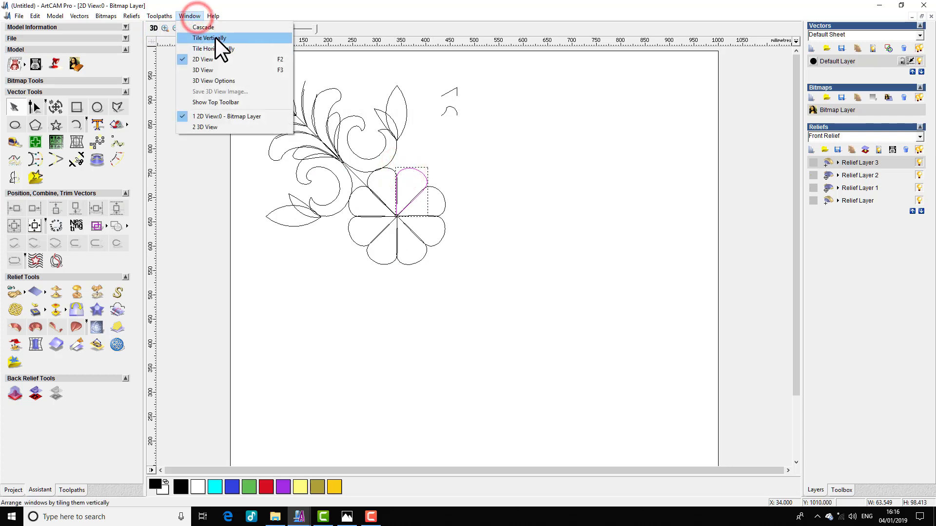
left_click(216, 37)
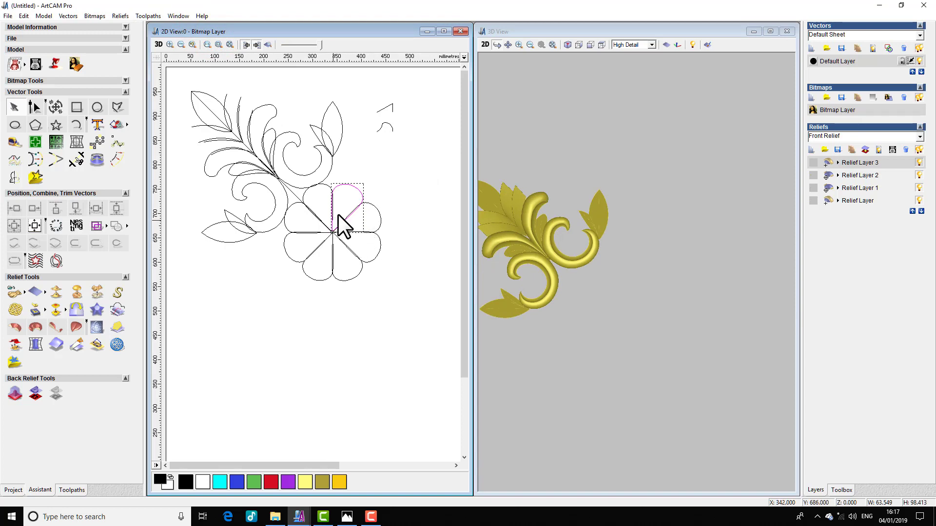
left_click_drag(403, 167, 274, 303)
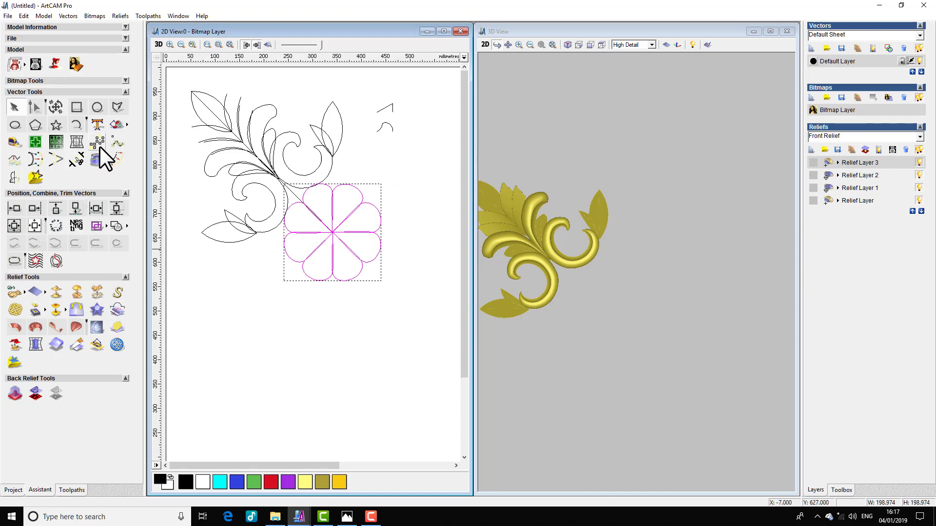
left_click(118, 161)
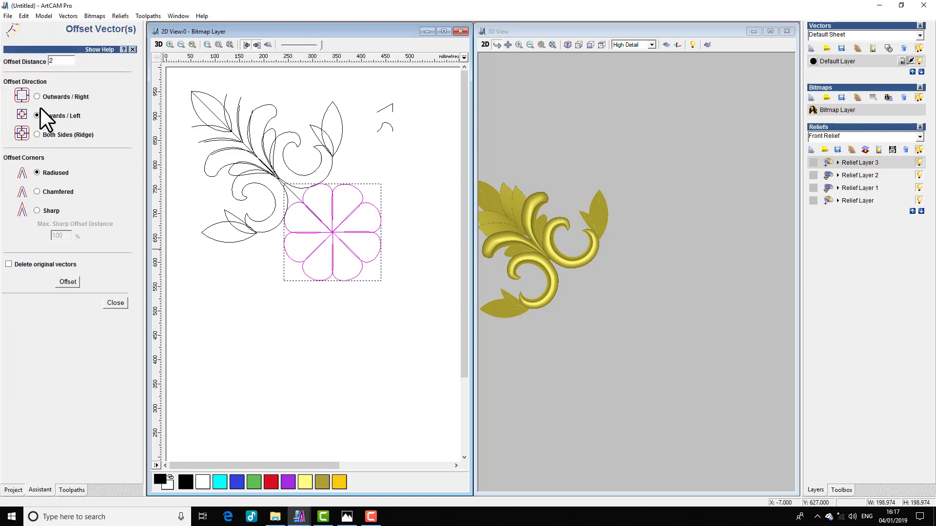
type("4")
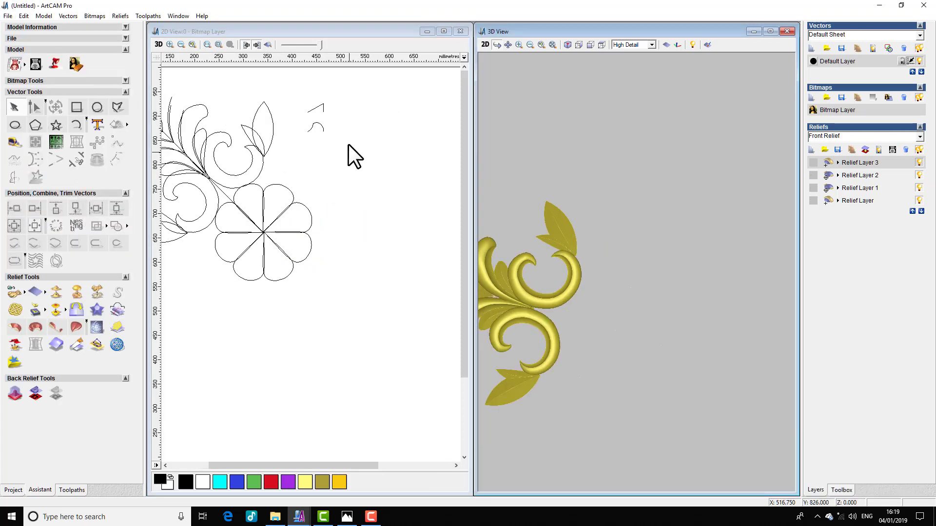
left_click_drag(361, 171, 191, 316)
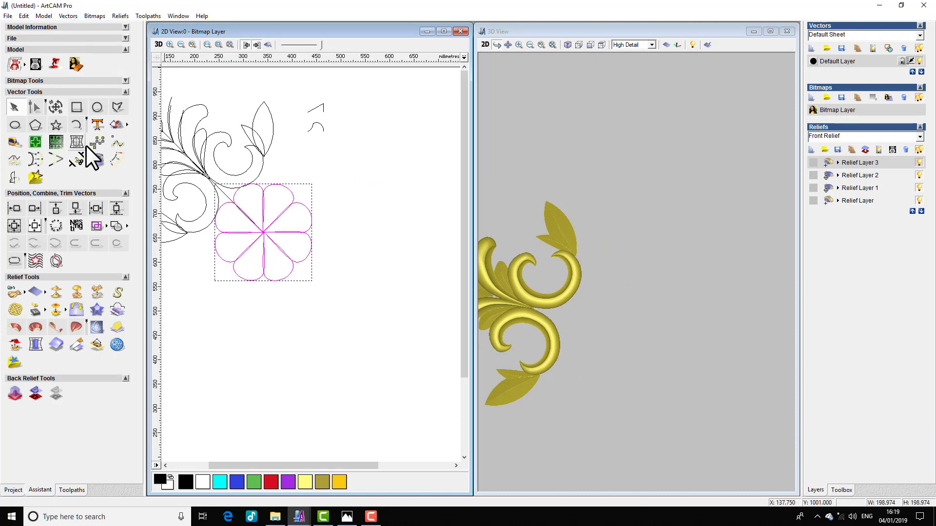
left_click(110, 156)
double_click(58, 61)
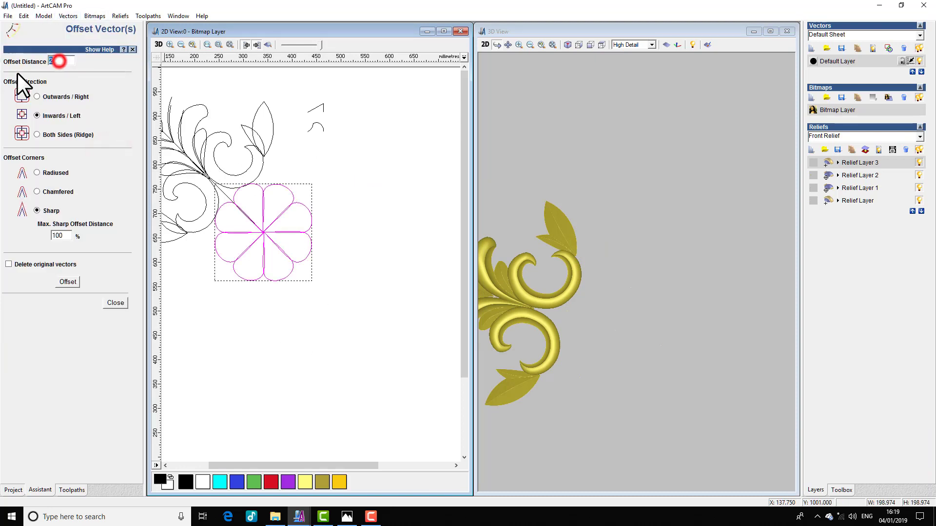
type("4")
left_click(113, 303)
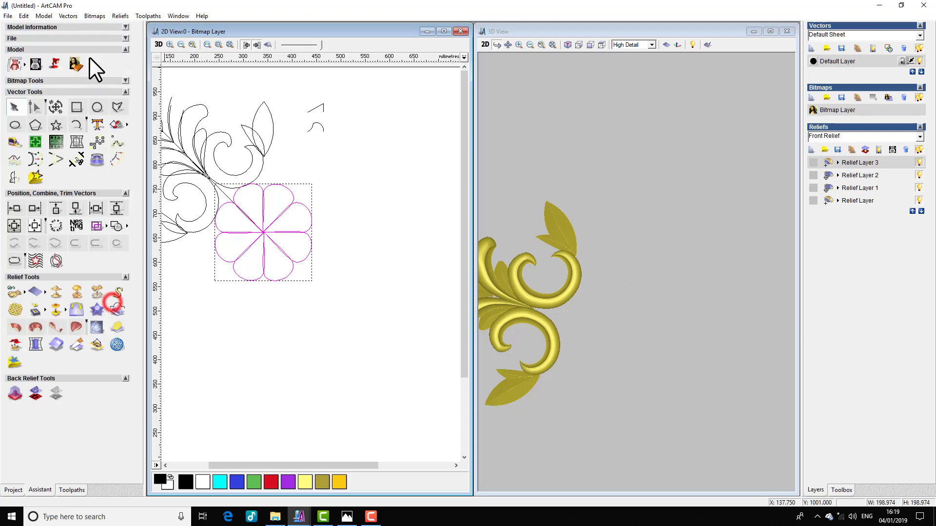
Step: Give the selected flower petals a round shape with a 45° angle and no height limit, adding it to the new relief layer
left_click(41, 16)
mouse_move(68, 17)
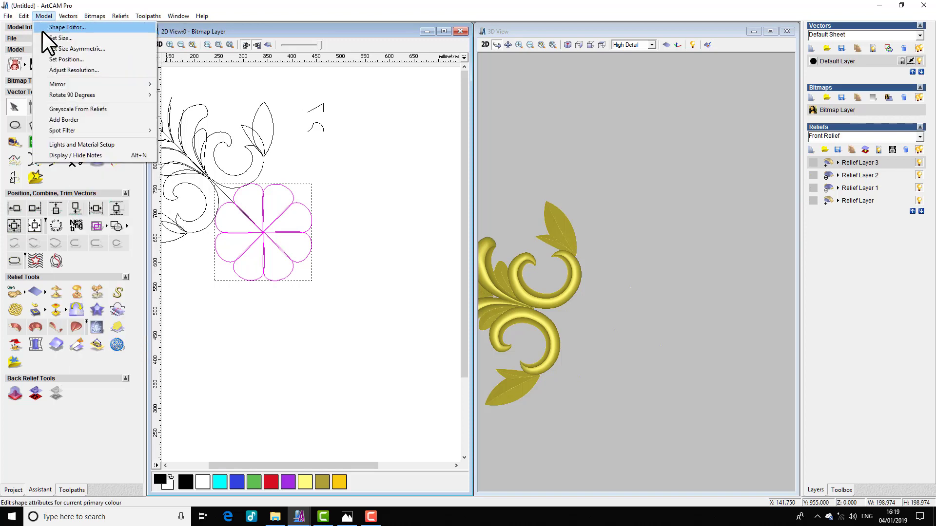
left_click(49, 28)
left_click(422, 31)
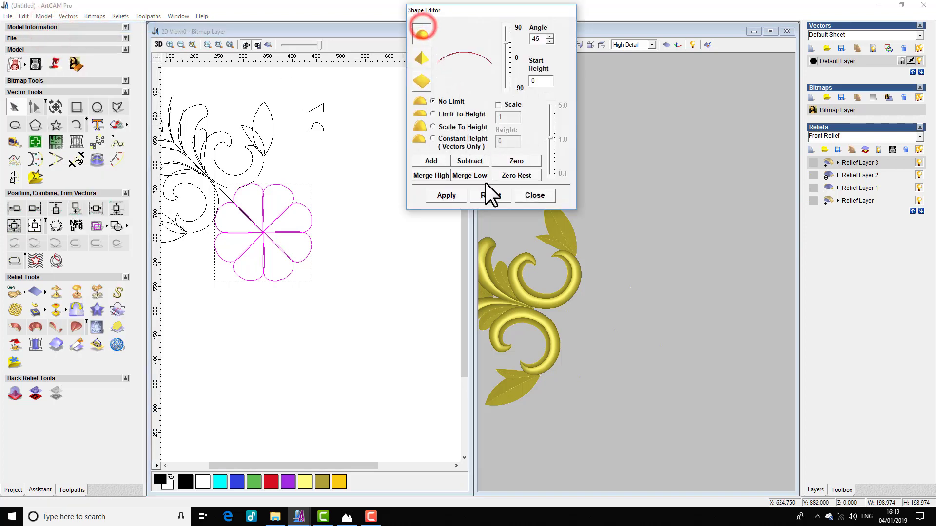
left_click(432, 162)
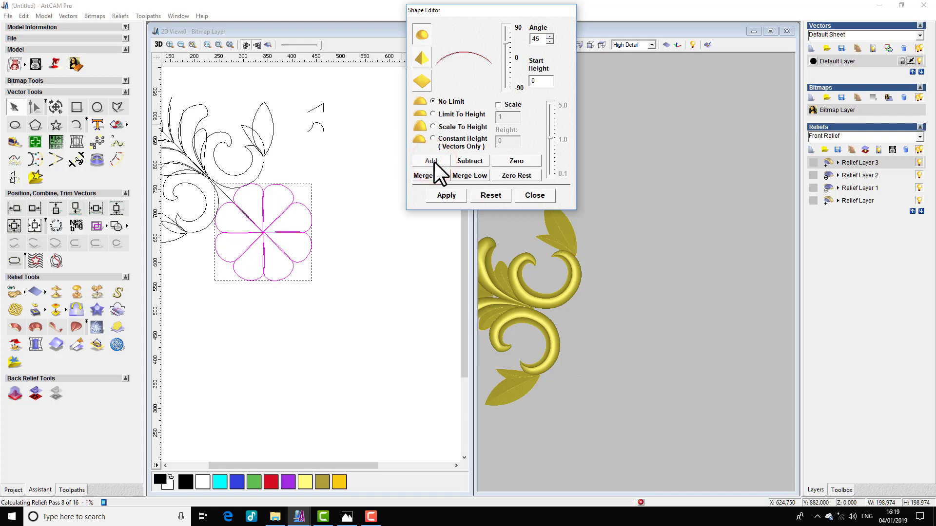
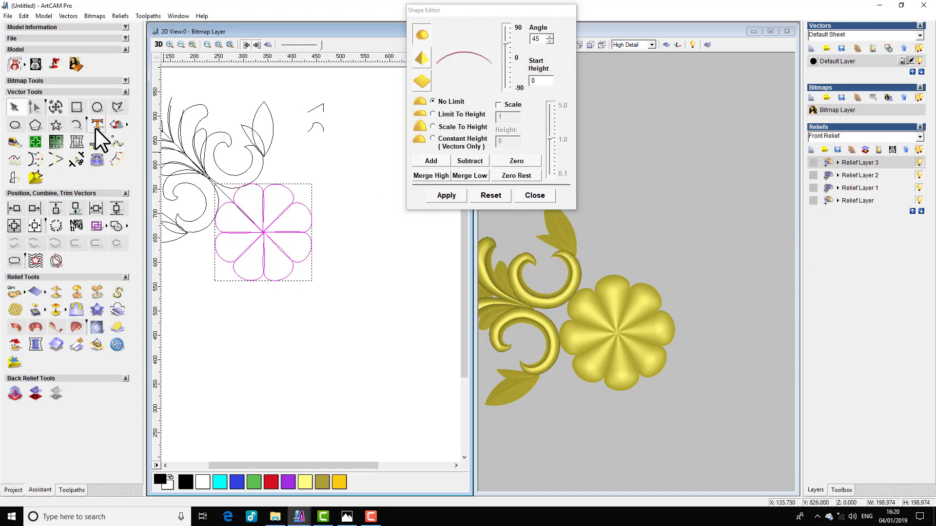
Step: Offset the eight flower petal outlines inwards by 4 mm with sharp corners, keeping the original vectors
left_click(113, 159)
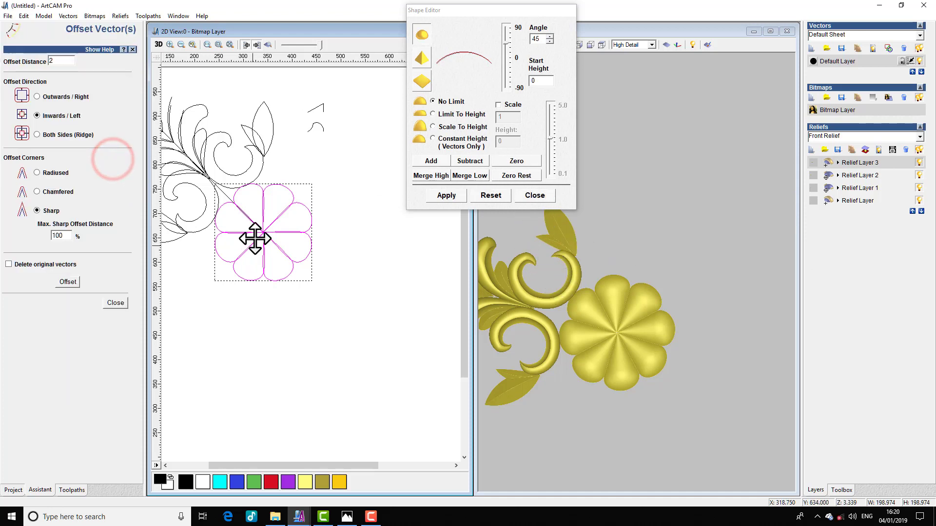
double_click(64, 62)
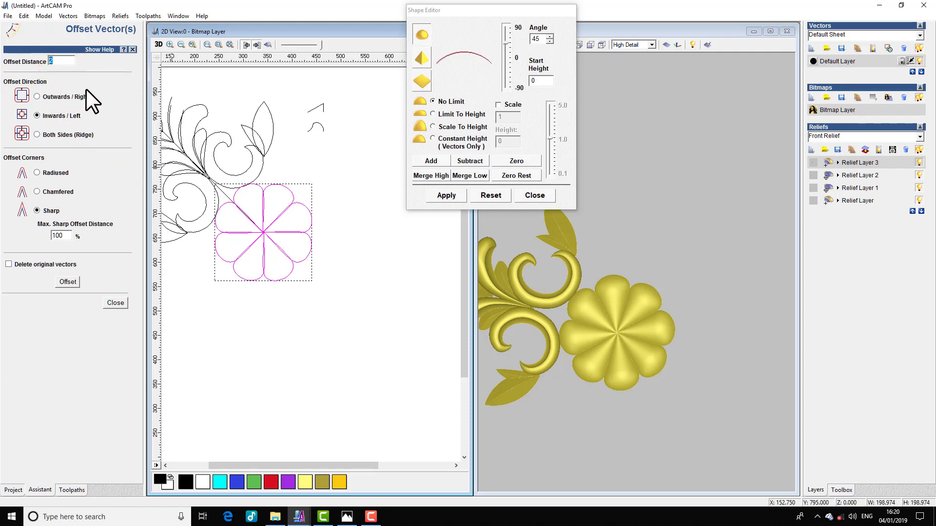
type("4")
left_click(68, 282)
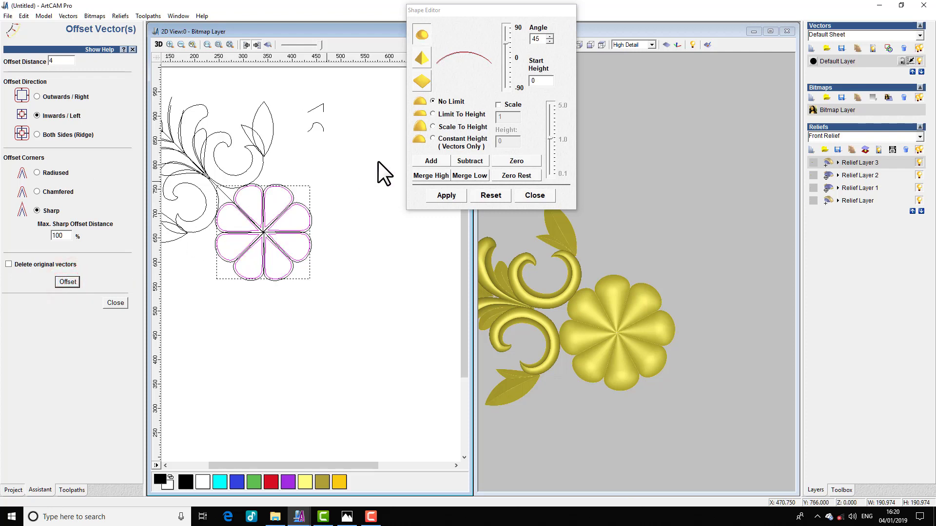
Step: Subtract a round shape with a 65° angle and no height limit from the relief inside the offset petal outlines
left_click(419, 36)
double_click(538, 38)
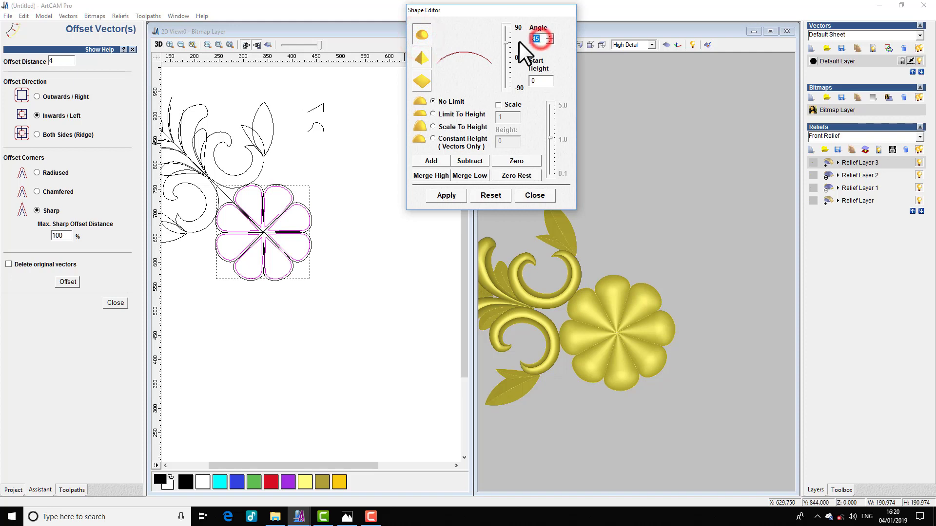
type("6")
left_click(464, 162)
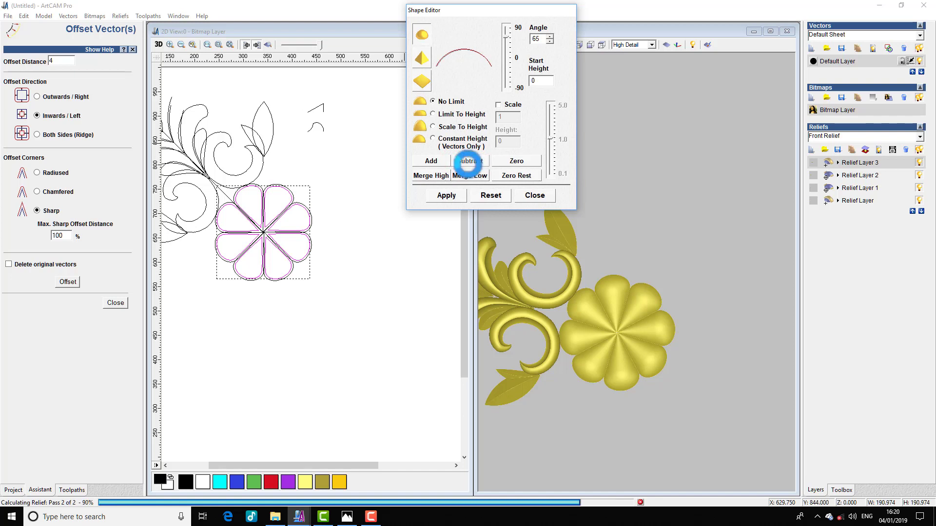
mouse_move(621, 314)
left_mouse_down()
mouse_move(629, 251)
mouse_move(640, 388)
left_mouse_up()
scroll(631, 351, "up", 2)
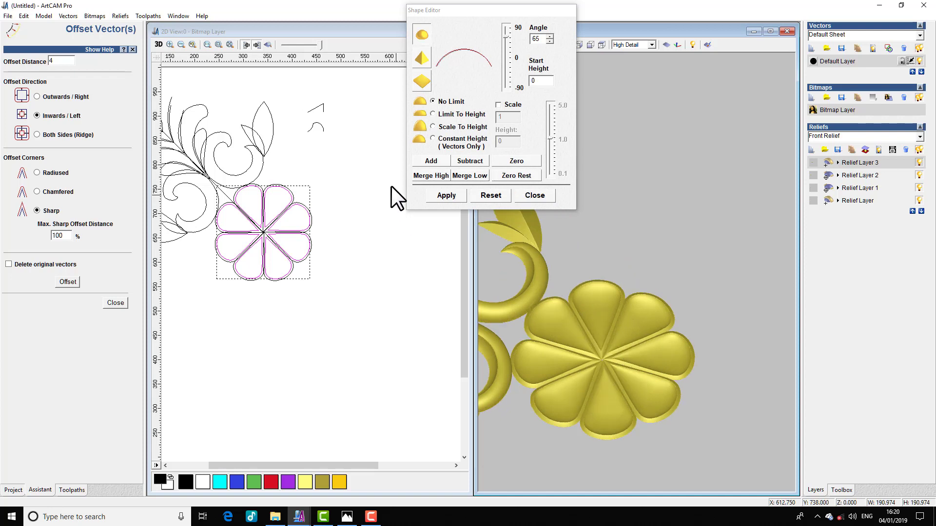
Step: Offset the inner petal outlines inwards by another 2 mm and add a round 40° shape inside the new outlines
type("2")
left_click(68, 282)
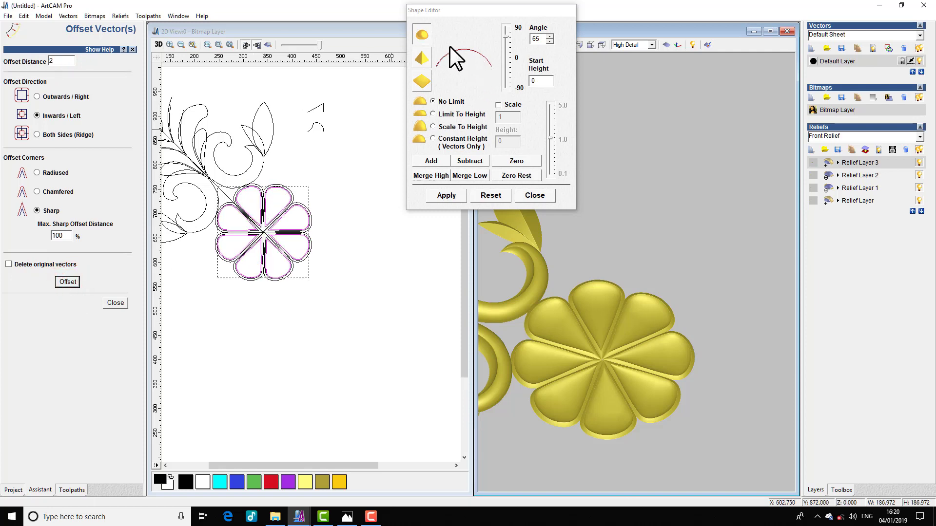
left_click(418, 32)
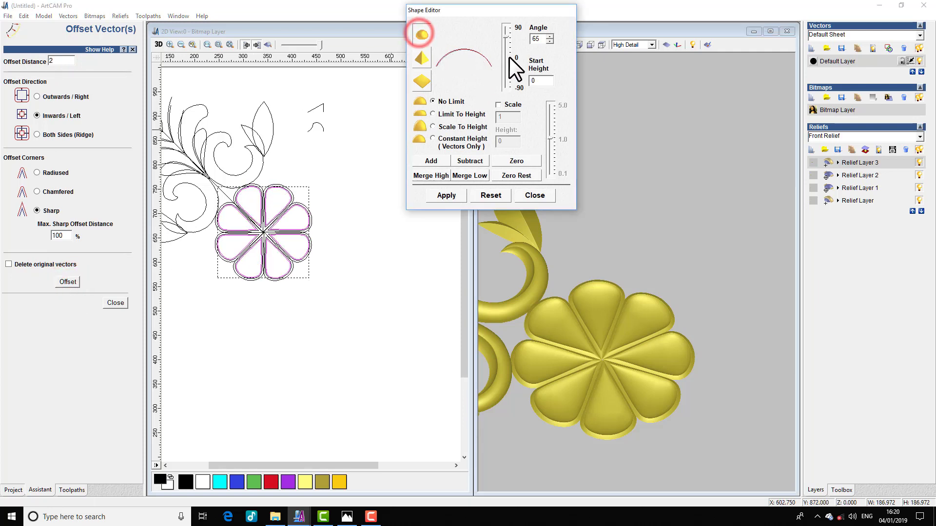
type("40")
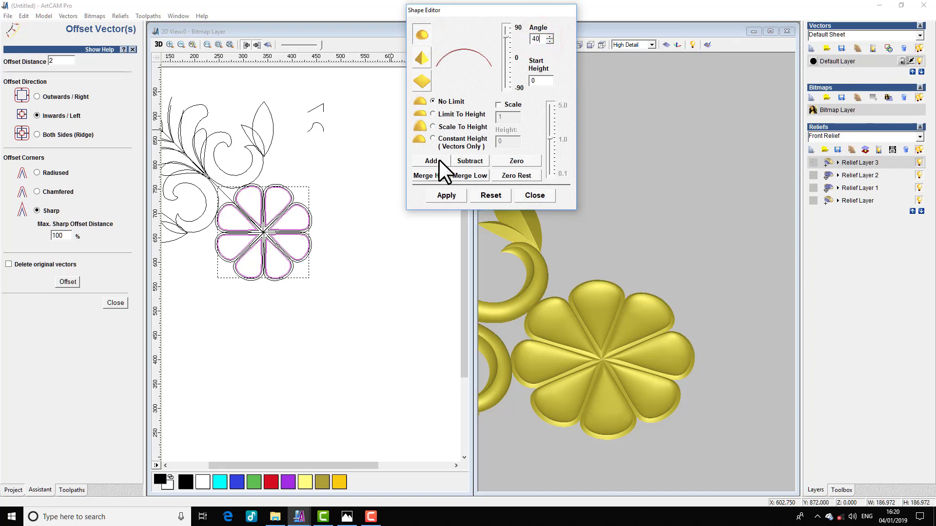
left_click(436, 159)
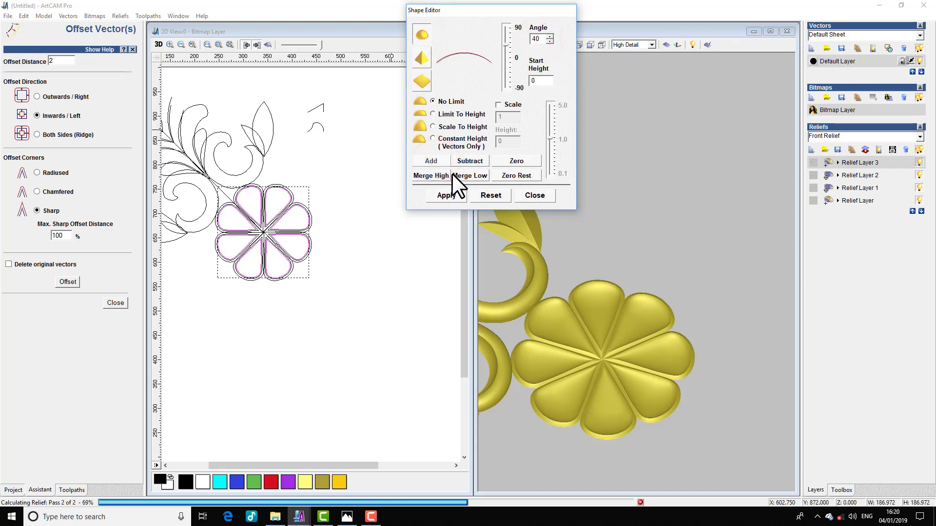
left_click_drag(635, 319, 686, 287)
scroll(671, 326, "up", 4)
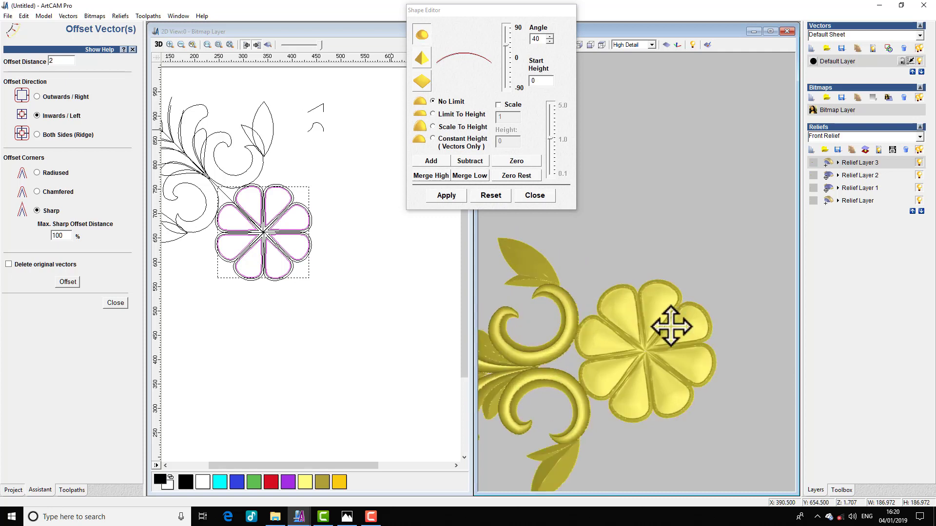
left_click(599, 46)
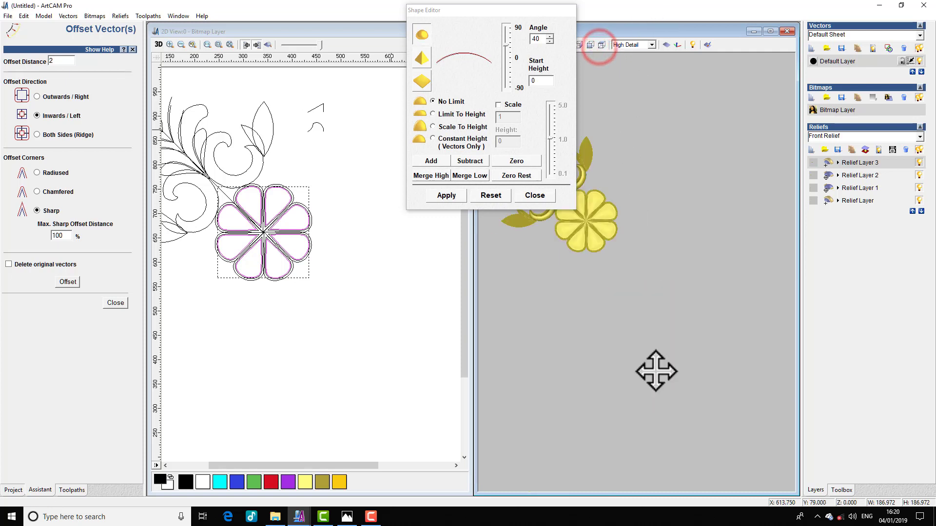
scroll(597, 219, "up", 3)
left_click_drag(593, 225, 554, 278)
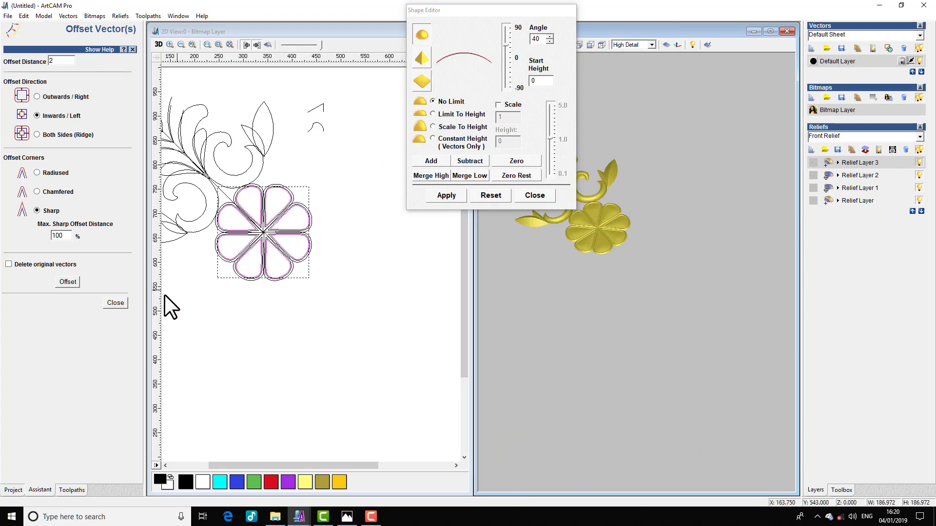
Step: Close the offset tool and draw a circle about 50.8 mm in diameter centred on the flower
left_click(114, 303)
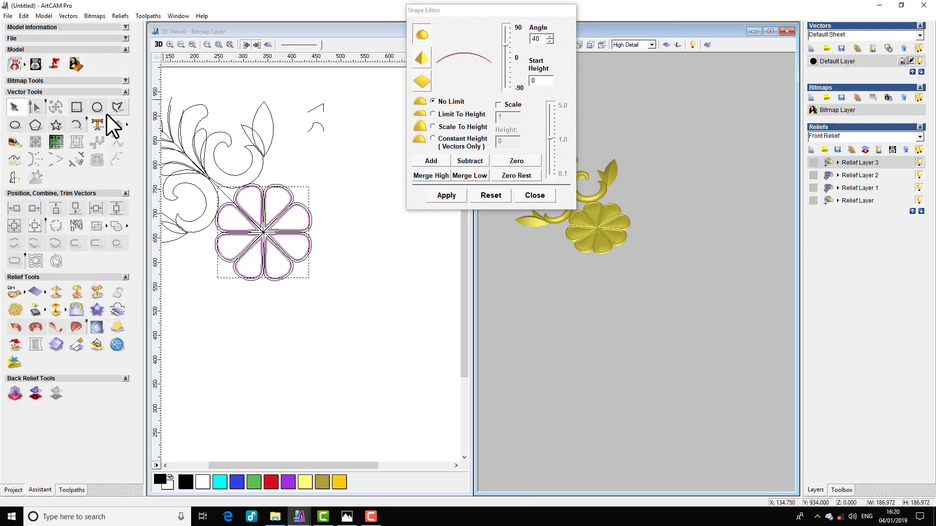
left_click(98, 102)
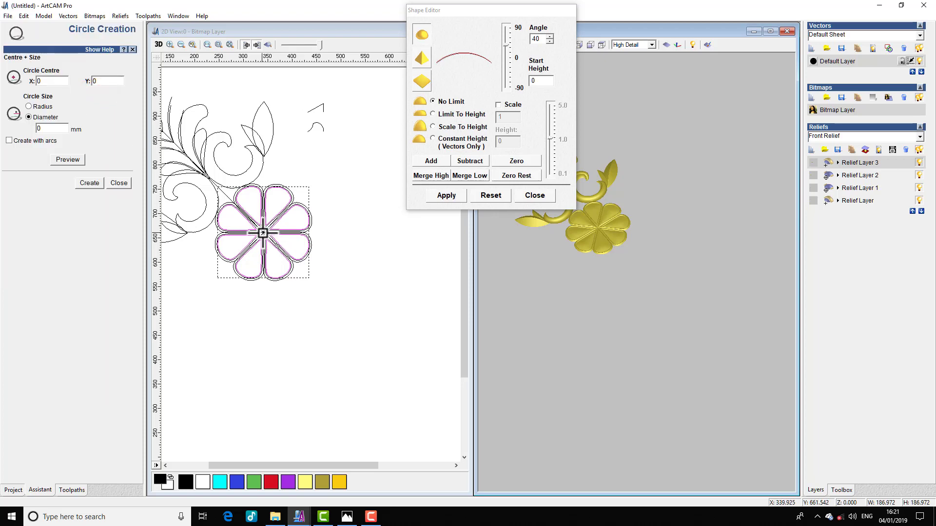
left_click_drag(264, 233, 273, 239)
scroll(272, 225, "up", 2)
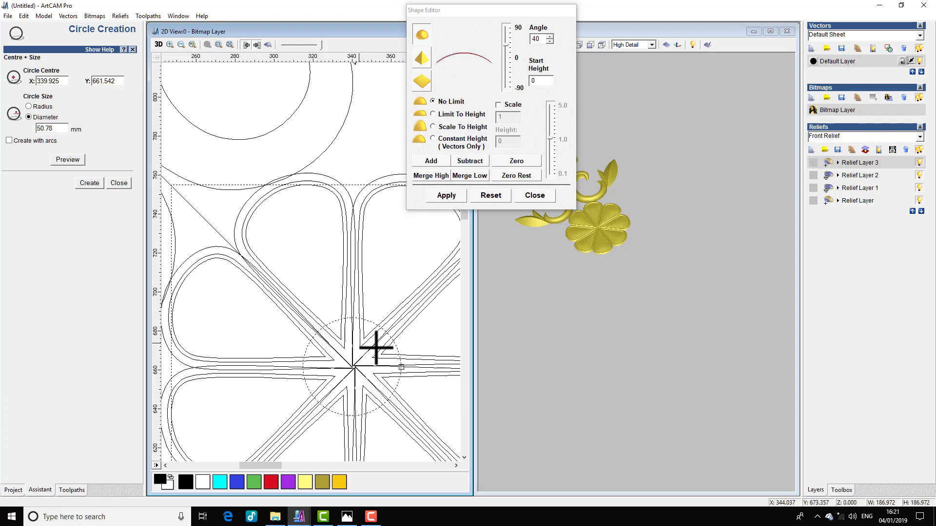
left_click_drag(398, 350, 397, 350)
right_click(397, 350)
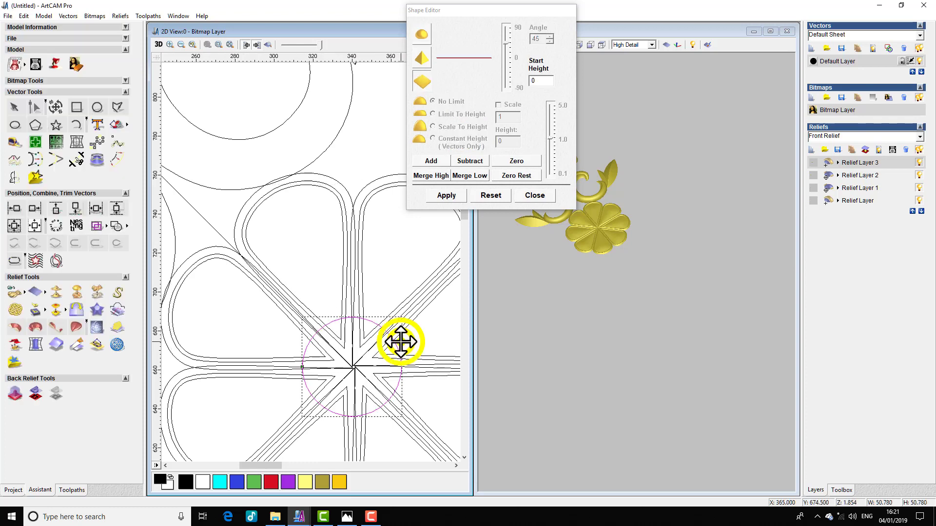
Step: Try adding a round shape with a 45° angle and no height limit to the flower's centre circle
left_click(422, 32)
left_click(438, 161)
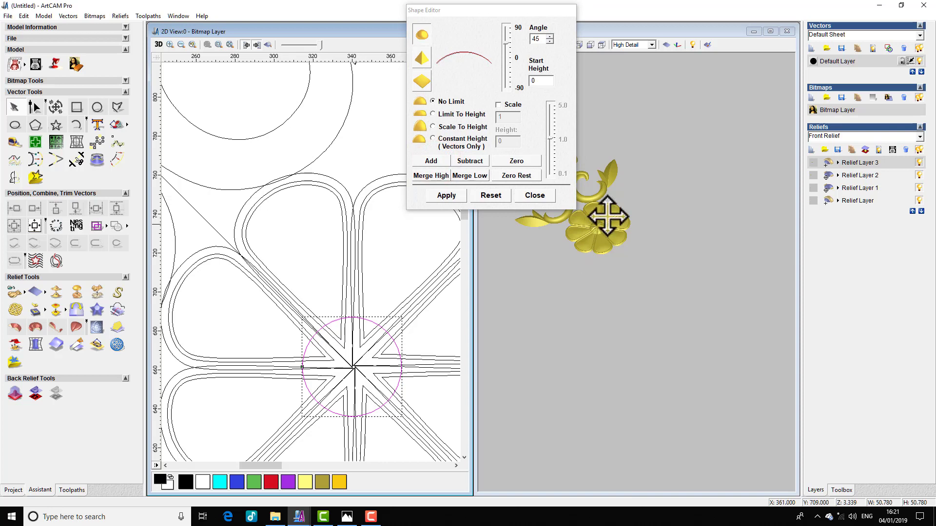
scroll(607, 219, "up", 2)
left_click_drag(603, 223, 667, 290)
scroll(656, 250, "down", 4)
left_click_drag(657, 251, 581, 255)
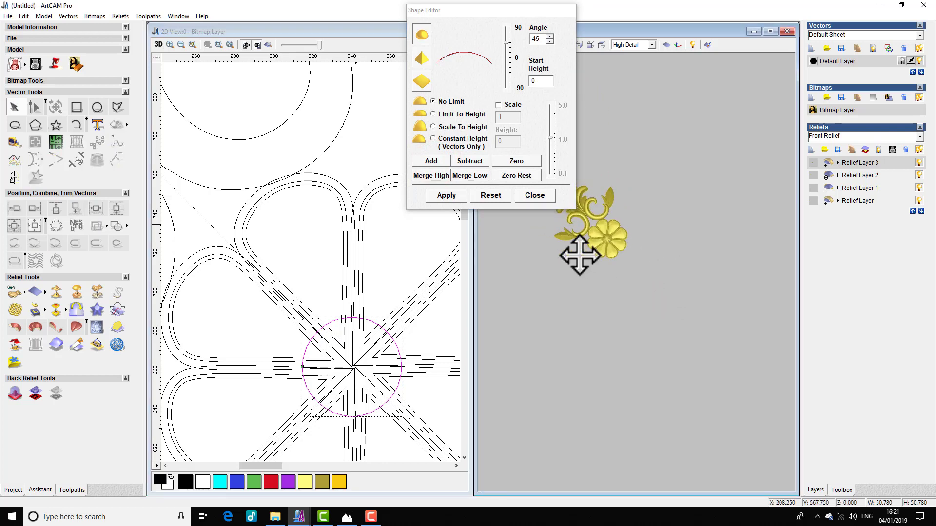
scroll(602, 242, "up", 4)
middle_click_drag(592, 209, 658, 317)
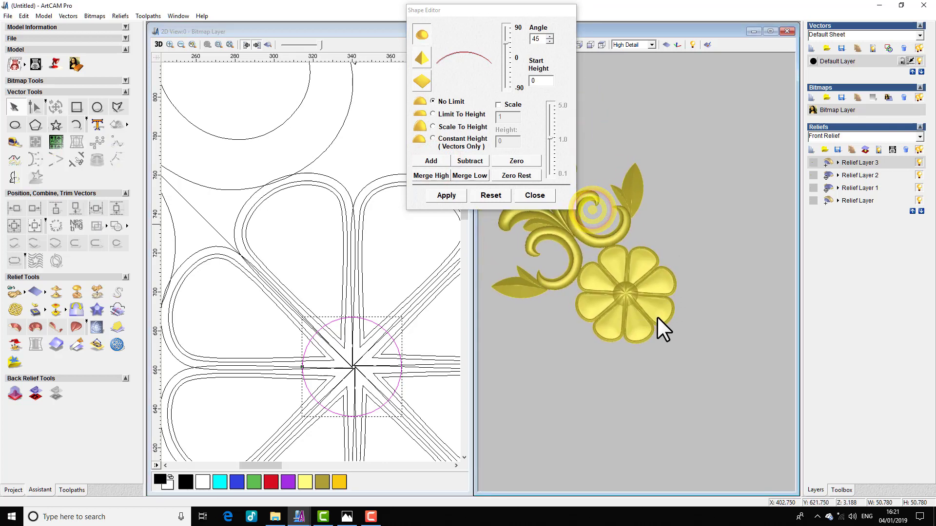
scroll(657, 318, "up", 2)
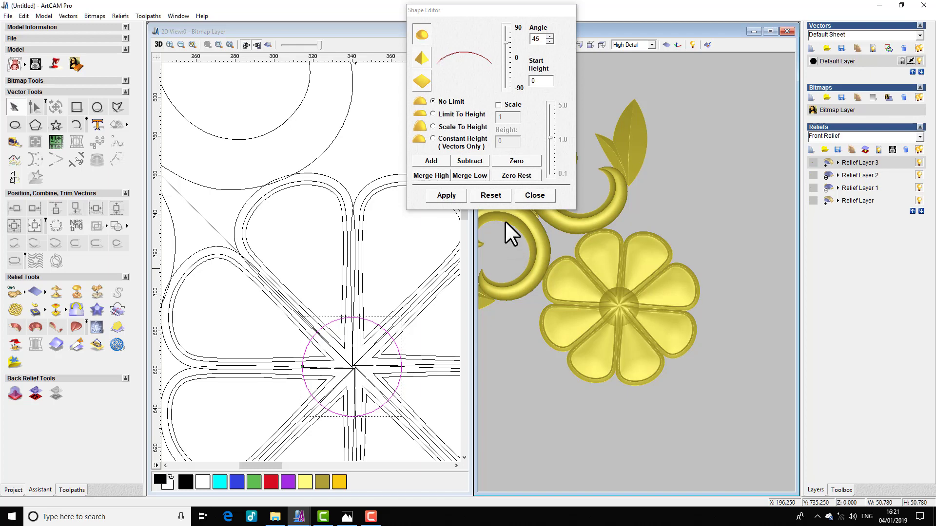
Step: Try merging the centre circle's round 45° shape into the flower as the highest surface, inspect it from the side, and undo it
left_click(440, 176)
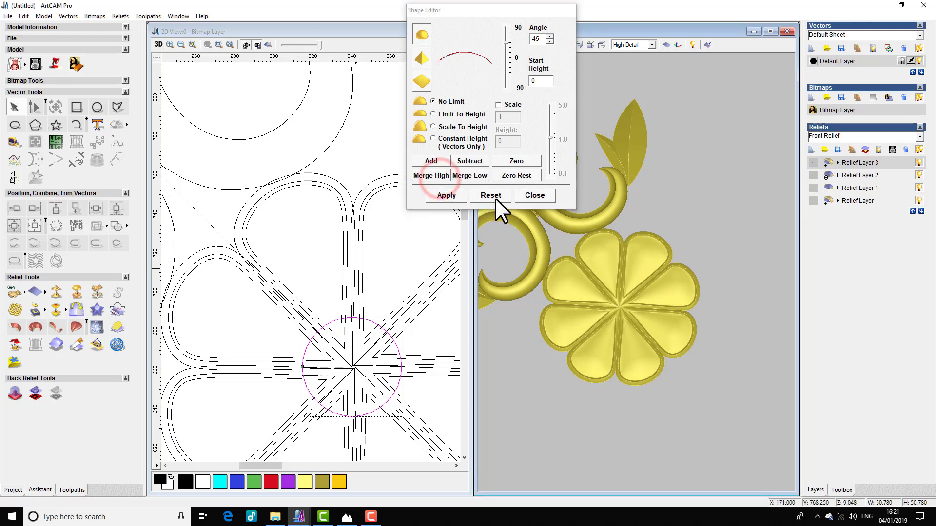
left_click(495, 198)
mouse_move(638, 314)
left_mouse_down()
mouse_move(620, 351)
mouse_move(606, 229)
mouse_move(612, 379)
mouse_move(606, 272)
mouse_move(612, 324)
left_mouse_up()
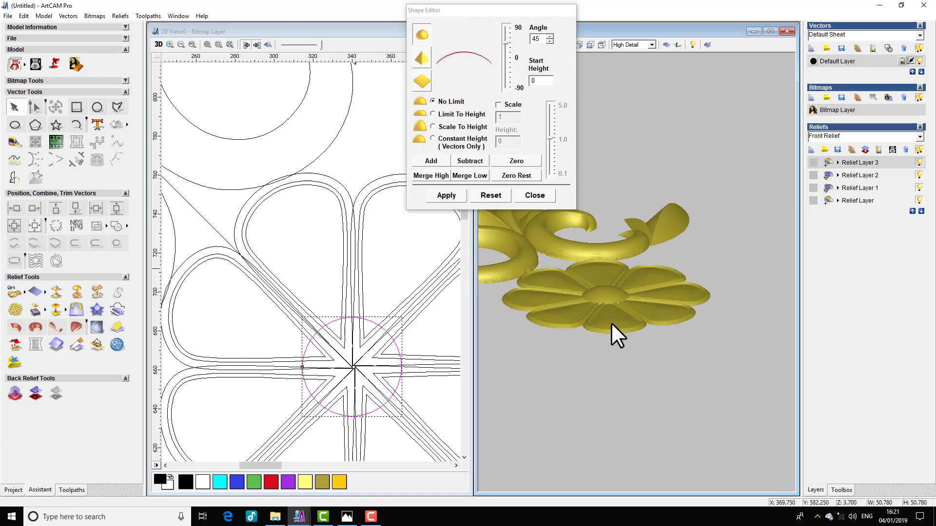
key("ctrl+z")
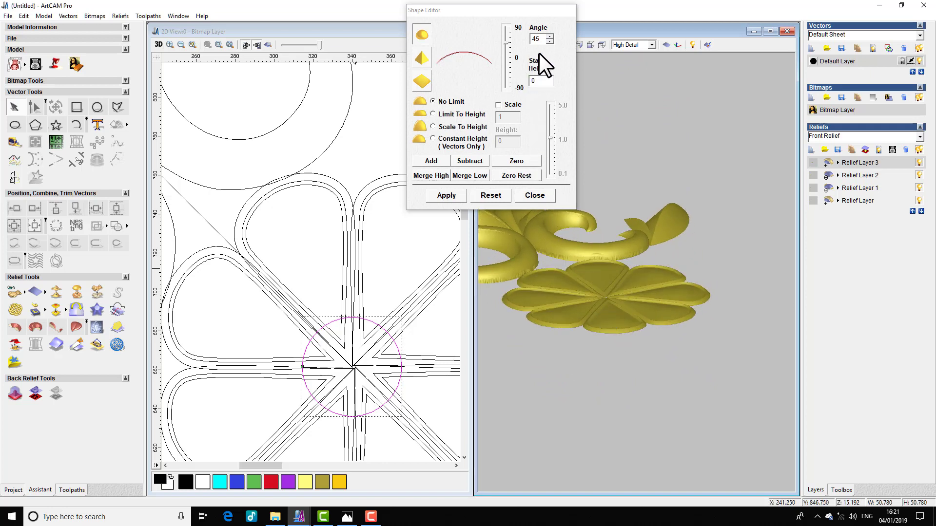
Step: Try a lower centre dome by merging the circle's round shape high with a 30° angle, and inspect it closely
left_click_drag(543, 39, 517, 40)
type("30")
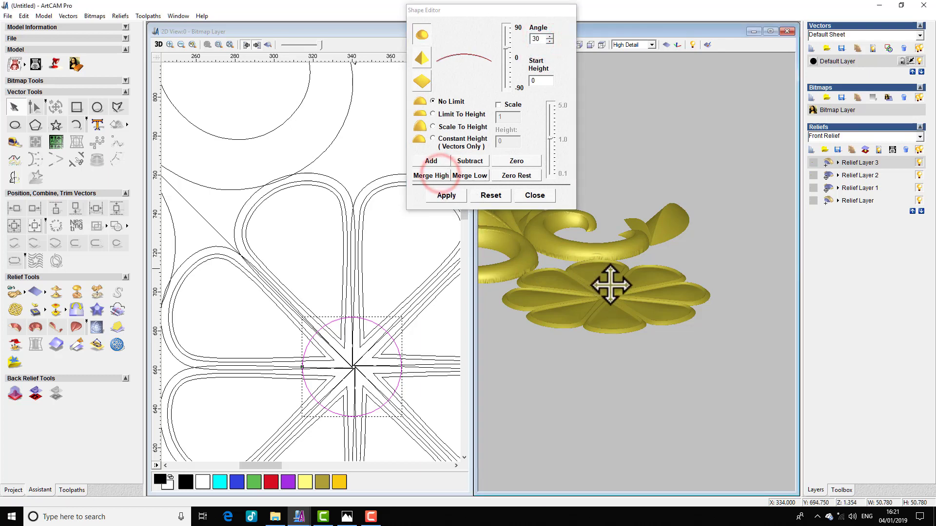
left_click_drag(608, 359, 624, 342)
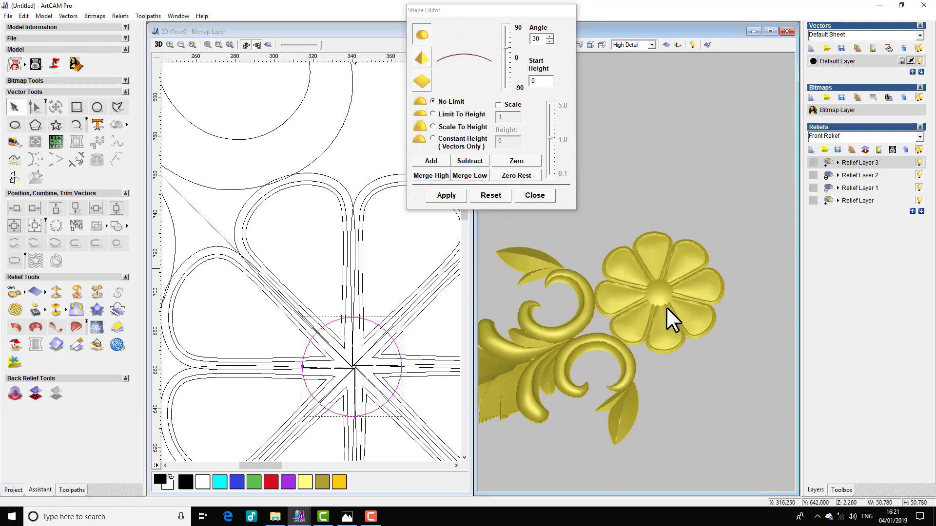
left_click_drag(665, 307, 631, 405)
scroll(666, 284, "up", 3)
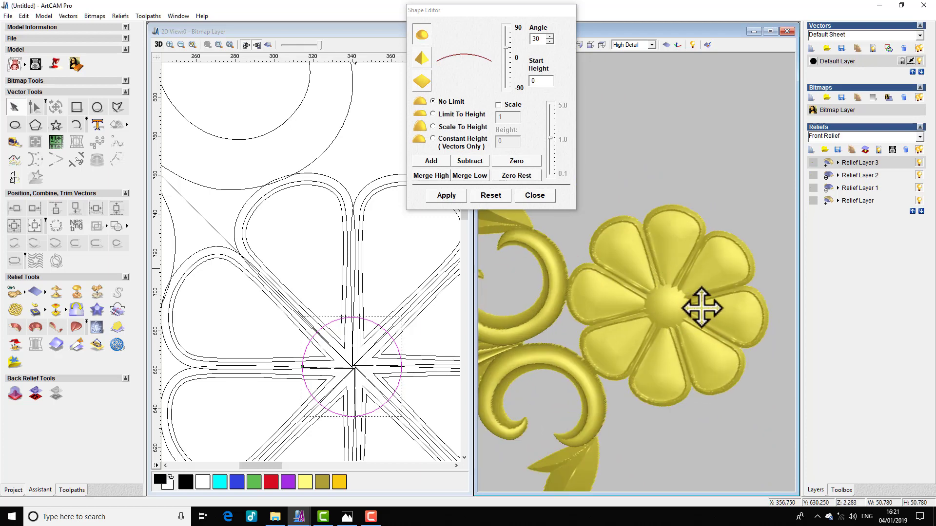
scroll(703, 319, "up", 3)
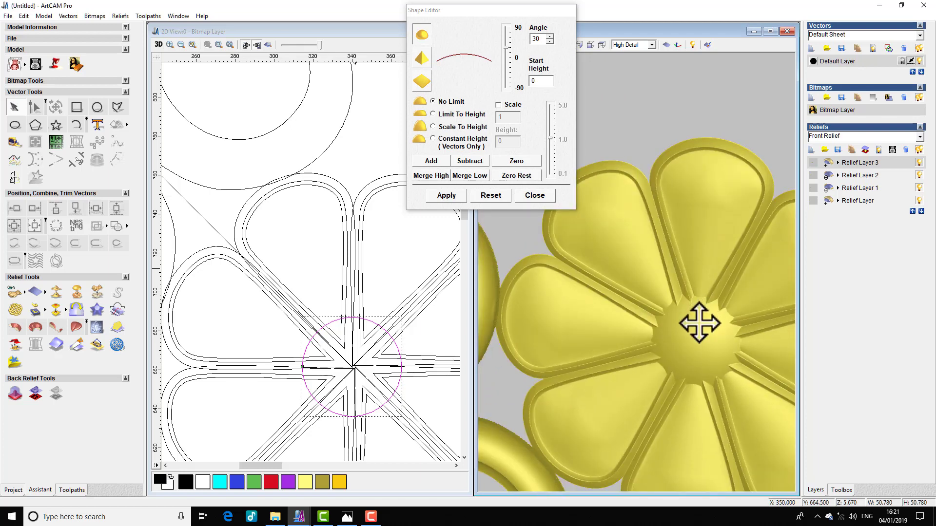
Step: Set the centre circle's round shape to a 40° angle and merge it high into the flower relief
double_click(536, 38)
type("4")
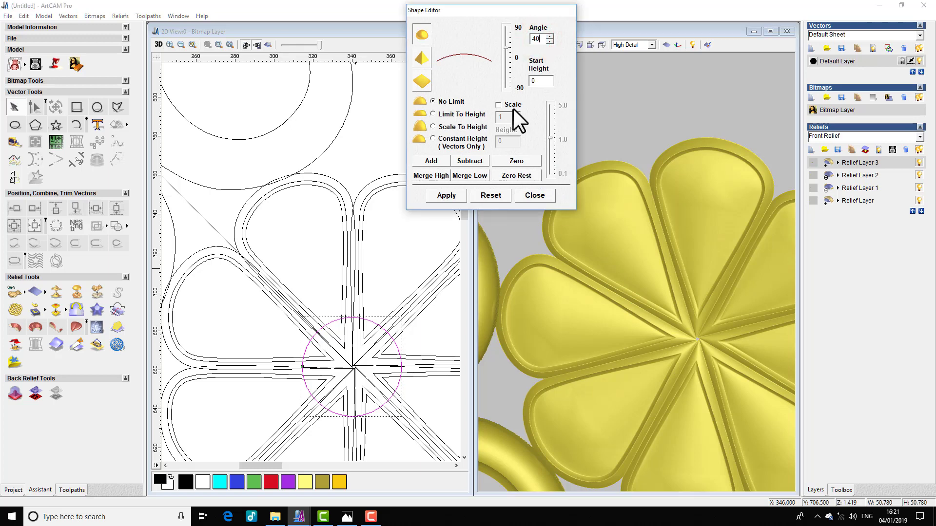
type("0")
left_click(435, 181)
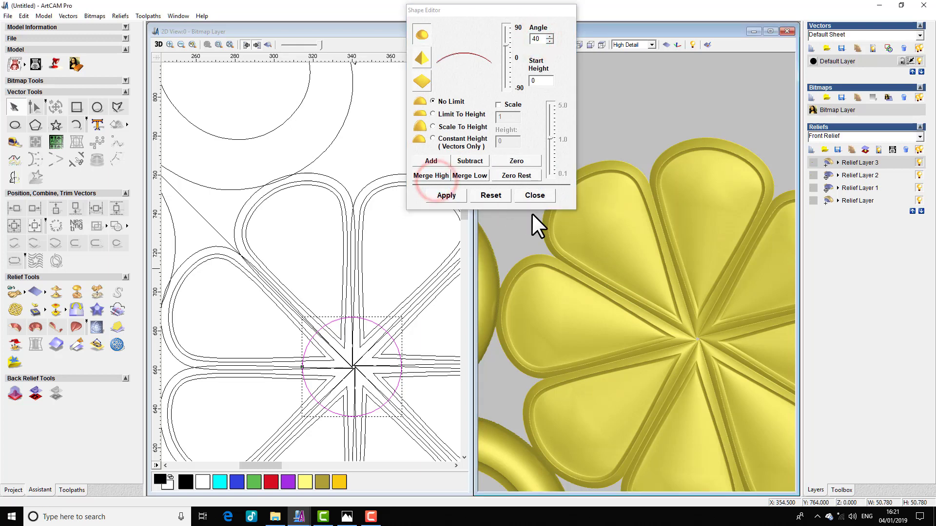
scroll(704, 337, "down", 5)
left_click_drag(668, 302, 746, 310)
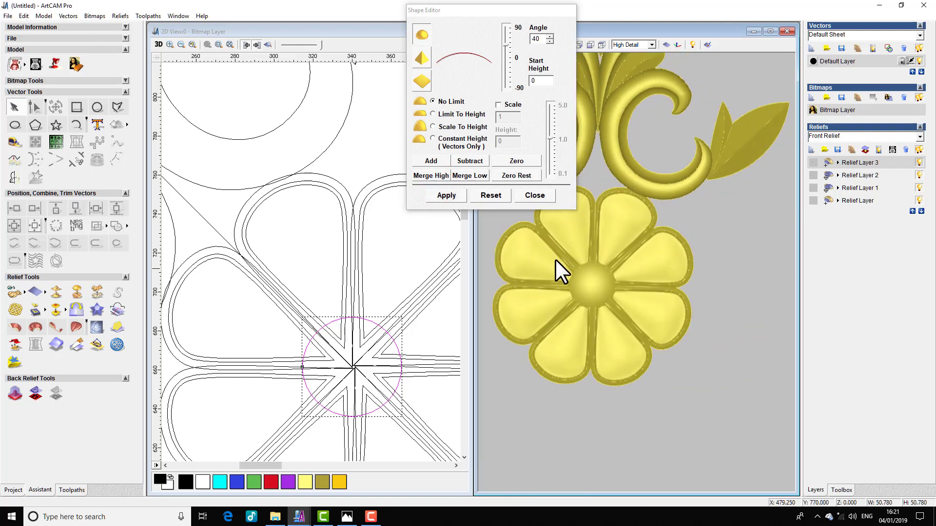
scroll(607, 273, "down", 5)
scroll(457, 288, "up", 1)
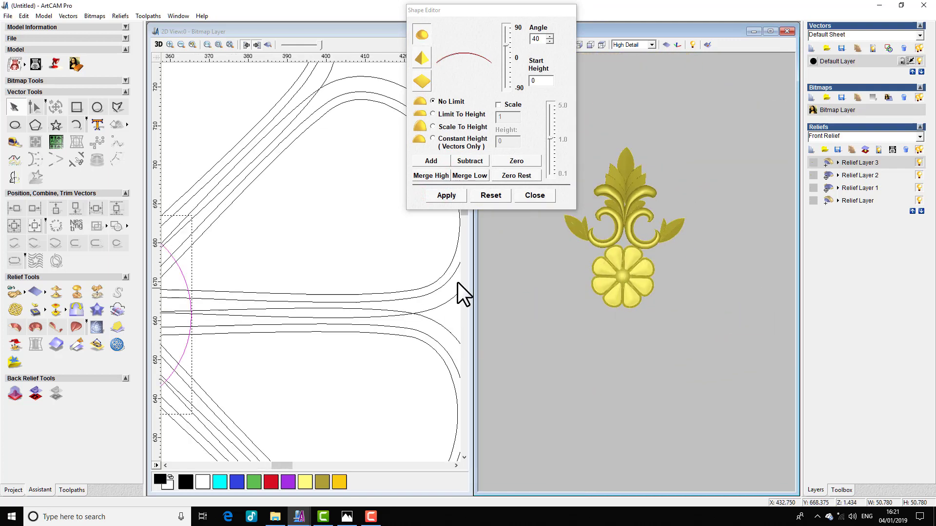
Step: Close the shape editor and maximize the 3D view on the finished flower
left_click(534, 195)
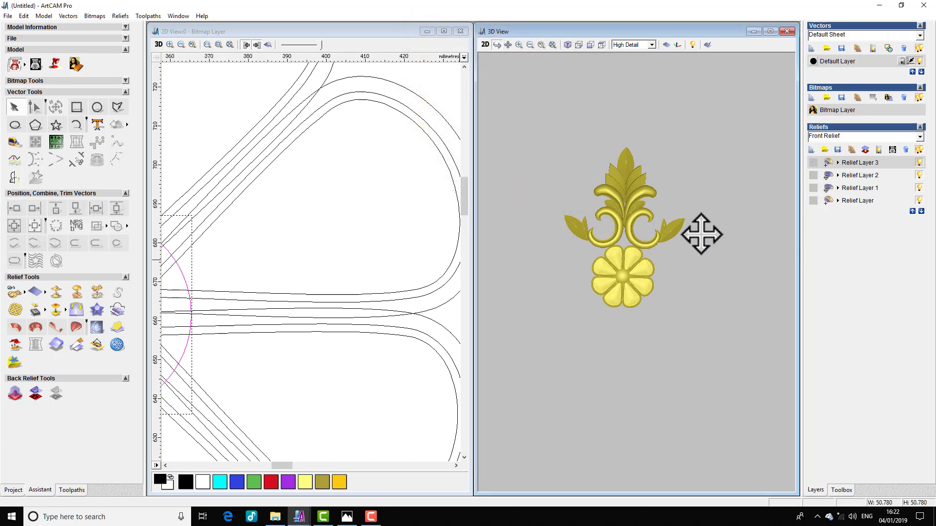
left_click(769, 31)
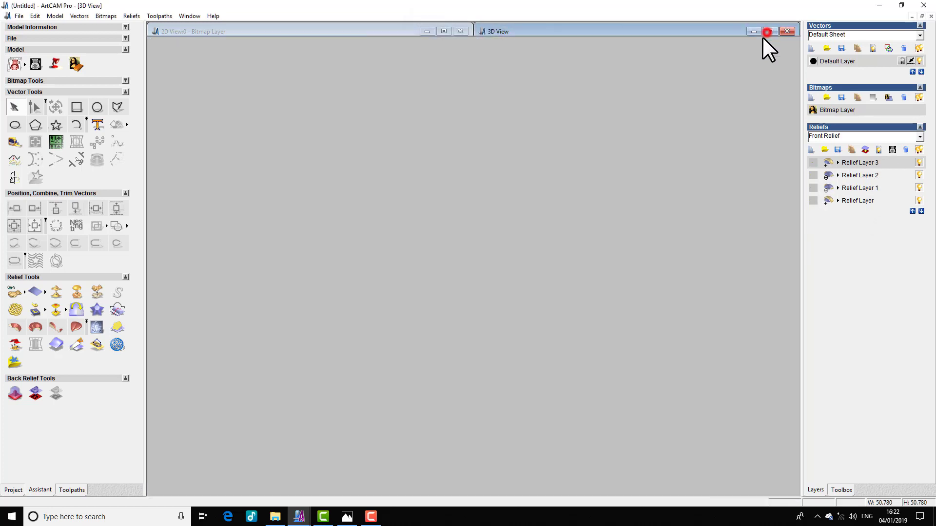
scroll(518, 238, "up", 3)
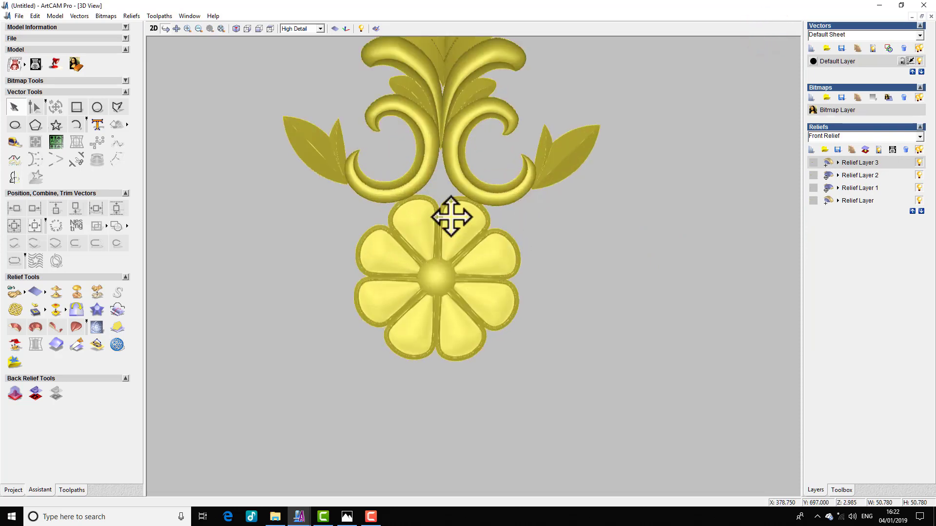
Step: Inspect the whole ornament relief from above and at an angle, covering the leaves, scrolls and flower
left_click(270, 28)
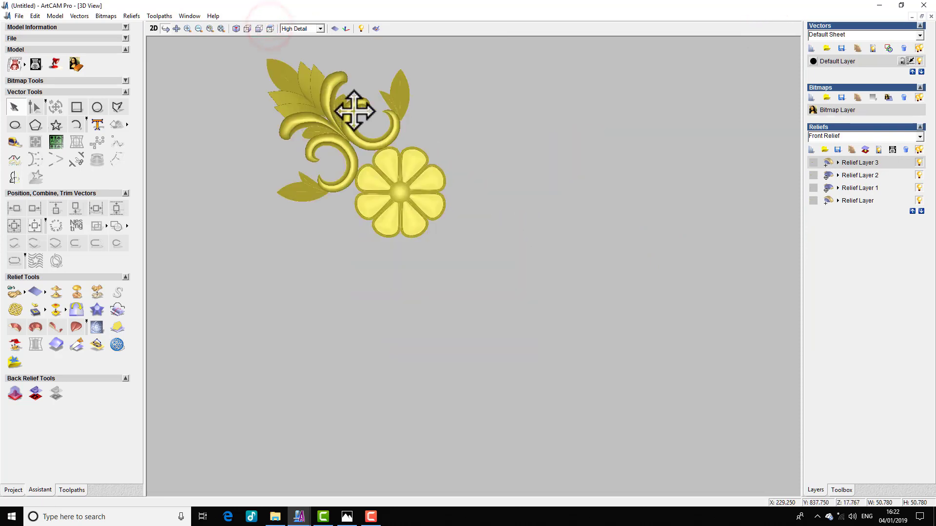
scroll(350, 109, "up", 2)
scroll(453, 168, "down", 4)
scroll(302, 105, "up", 3)
left_click_drag(302, 104, 371, 226)
left_click_drag(313, 221, 355, 146)
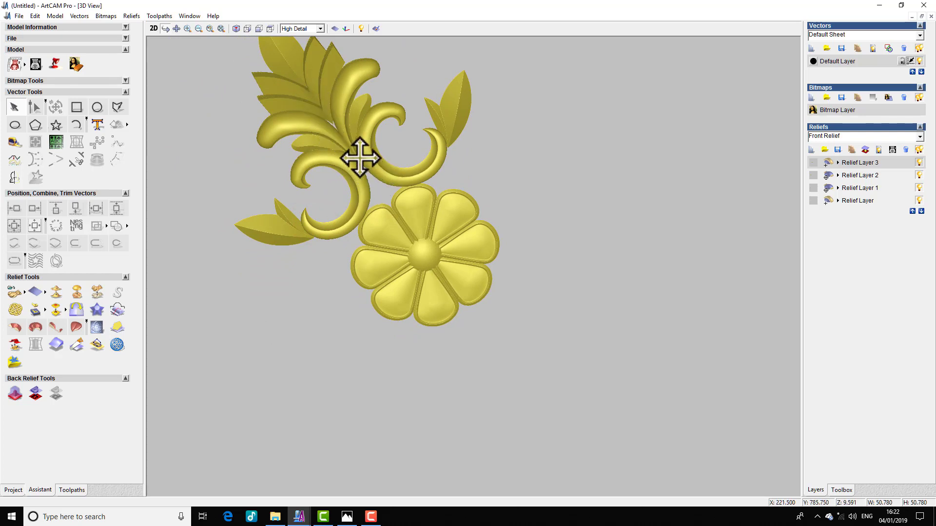
left_click_drag(359, 158, 388, 272)
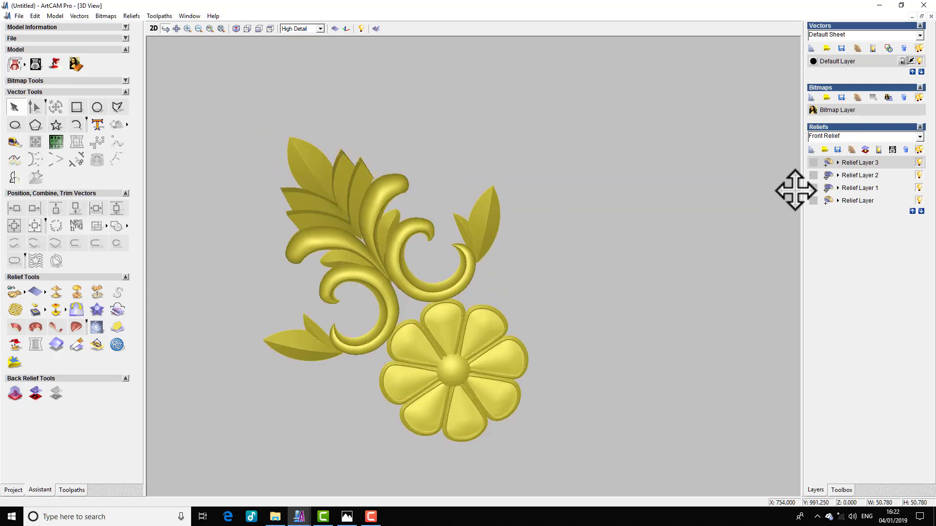
Step: Merge all visible relief layers into one new layer and hide the four original relief layers
left_click(877, 148)
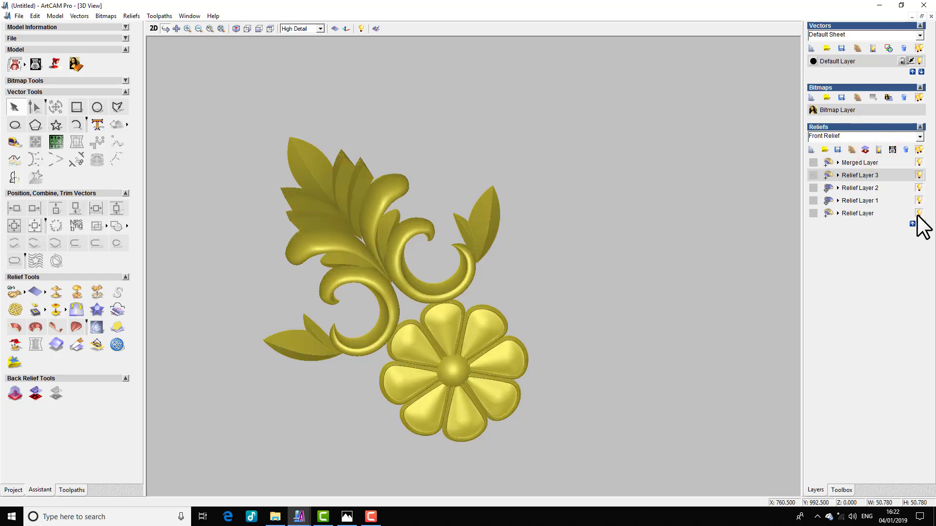
left_click(918, 176)
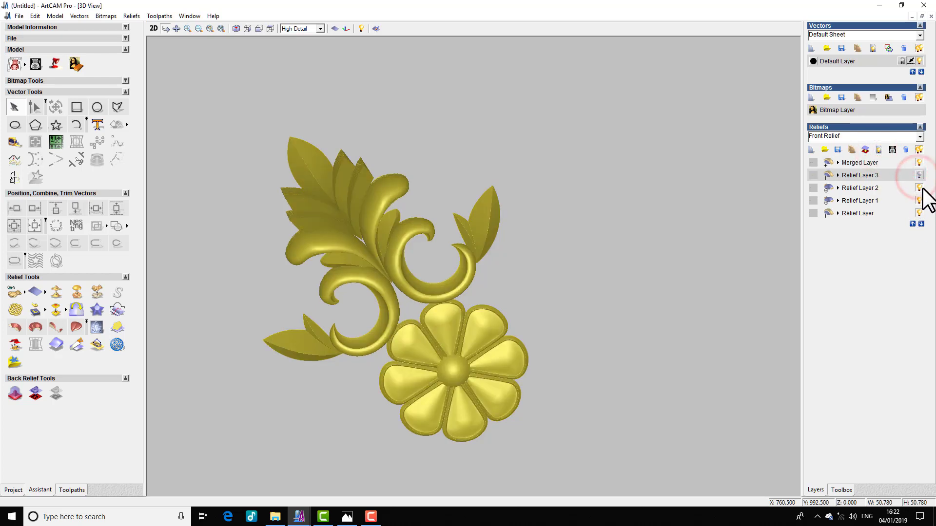
left_click(919, 188)
left_click(919, 200)
left_click(919, 213)
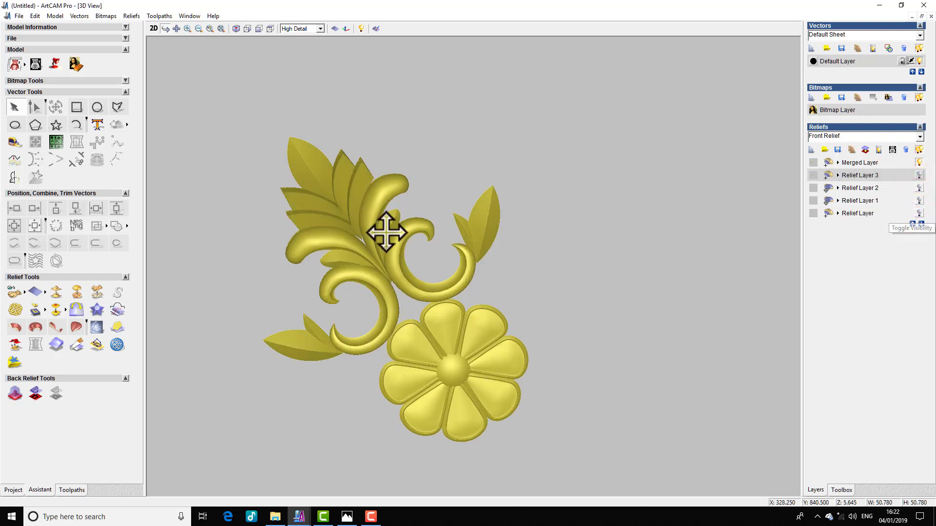
left_click(919, 163)
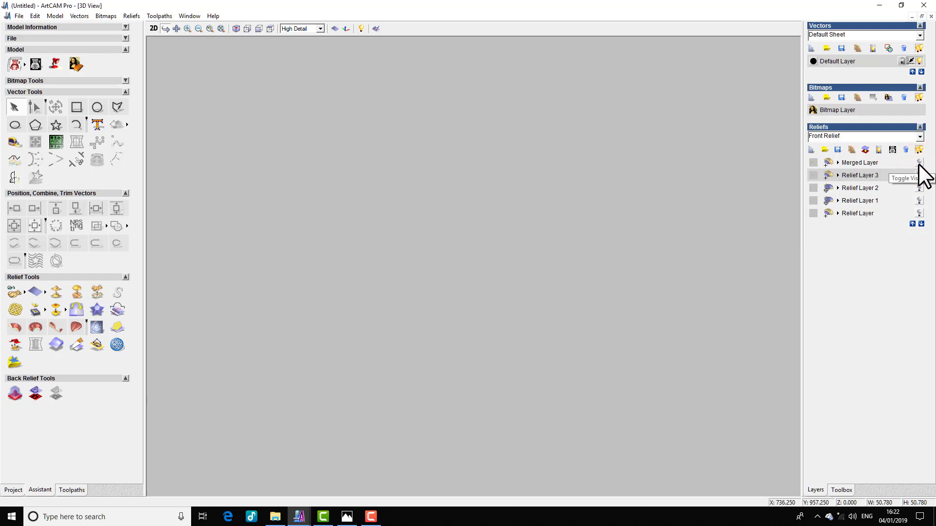
left_click(919, 163)
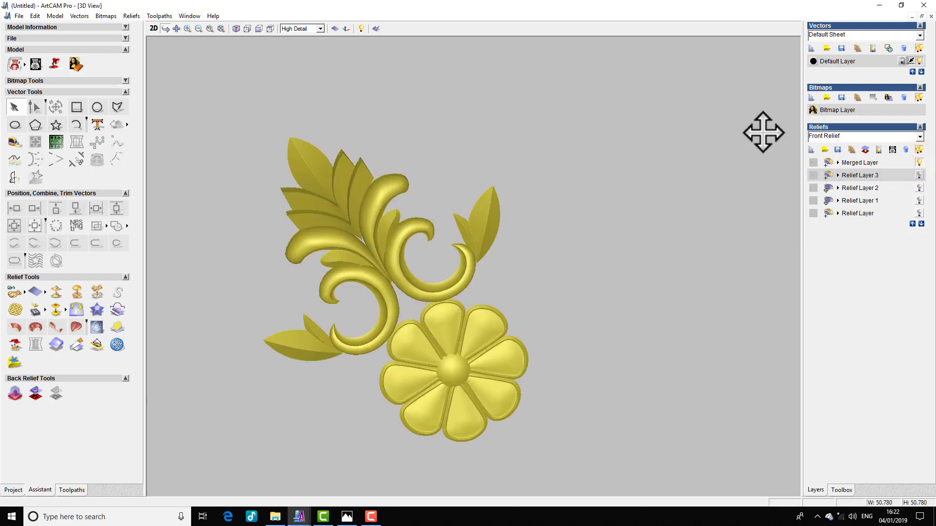
Step: Sculpt the merged layer with the Smooth tool at diameter 28 and 61% strength, blending the junction between the two large scrolls and small leaves
left_click(869, 162)
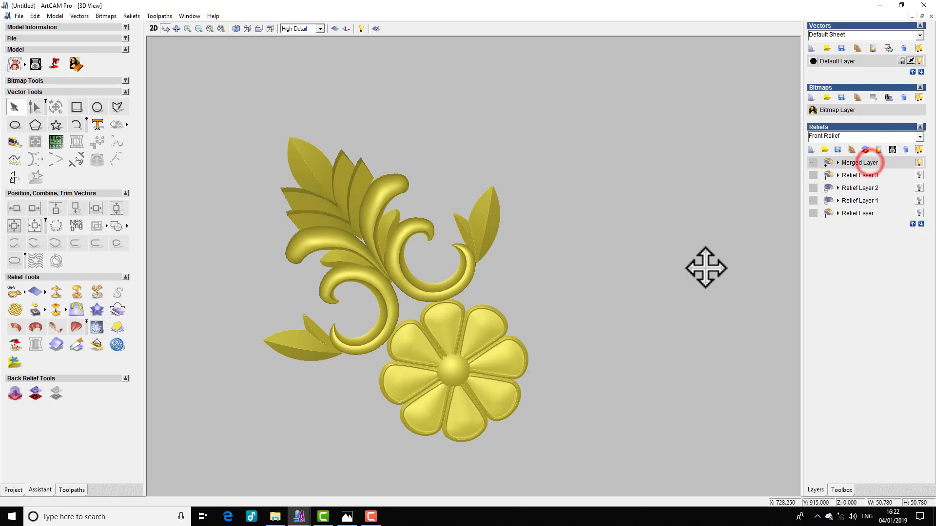
left_click(97, 328)
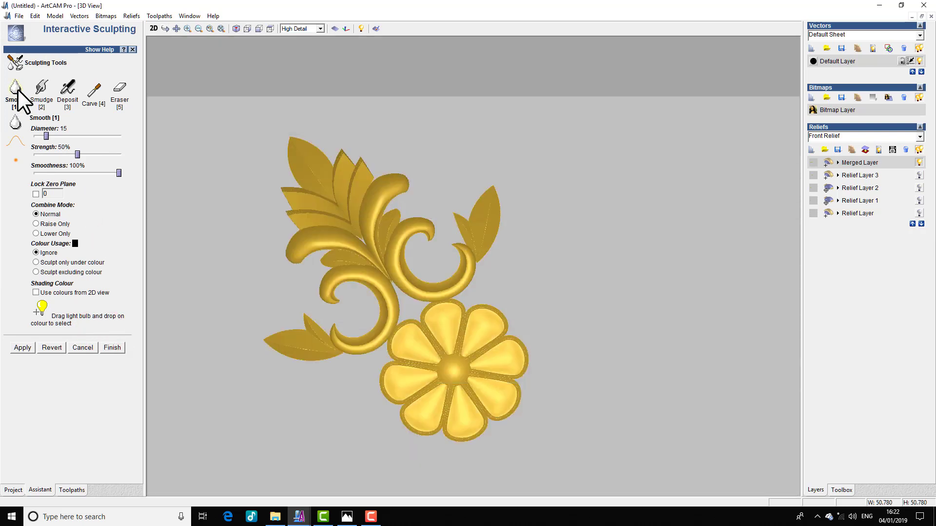
left_click(16, 89)
left_click_drag(46, 135, 56, 135)
left_click_drag(364, 239, 364, 239)
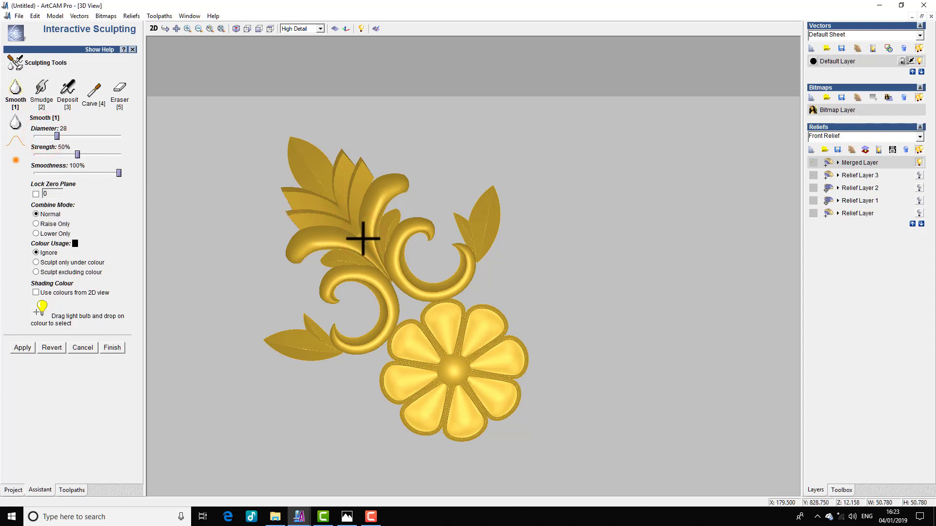
left_click(362, 239)
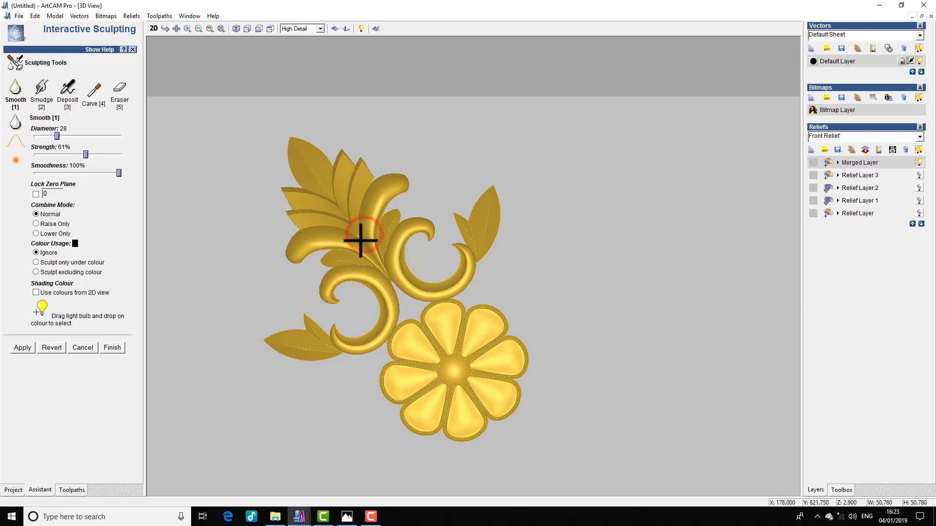
left_click(382, 252)
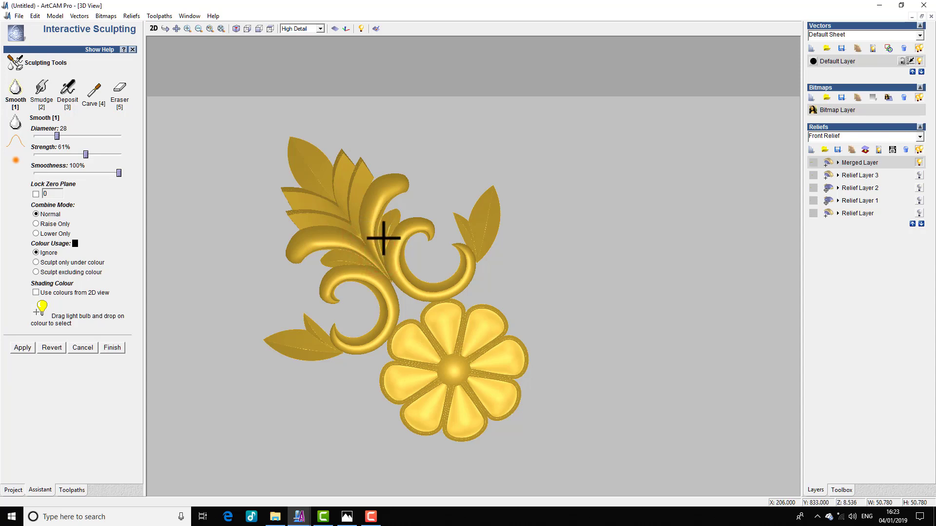
left_click(374, 266)
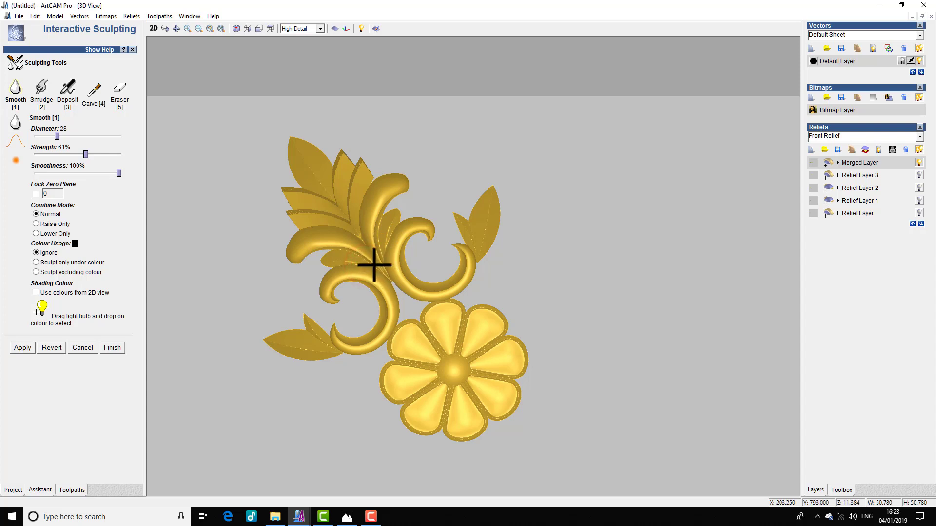
left_click(378, 268)
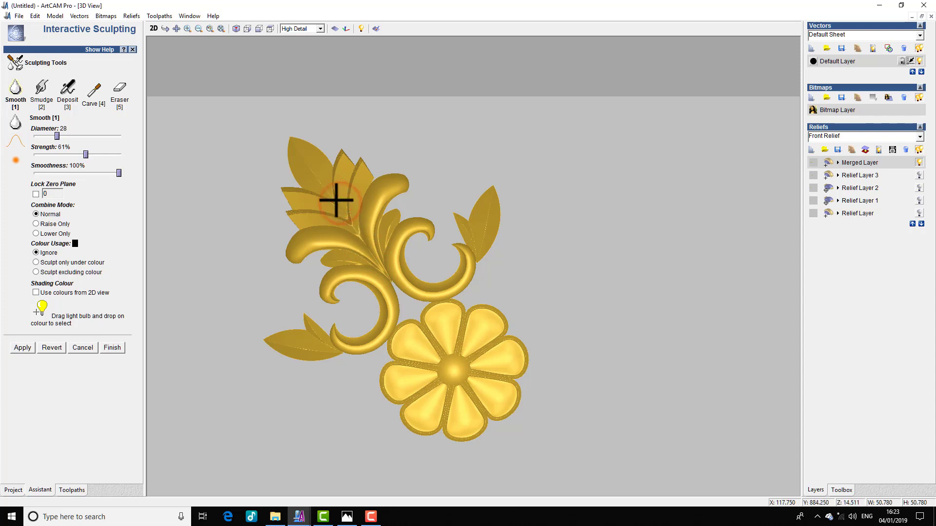
Step: Smooth the overlapping edges of the upper leaves, raise the smoothing strength to 73%, and apply and finish the sculpting
left_click(339, 156)
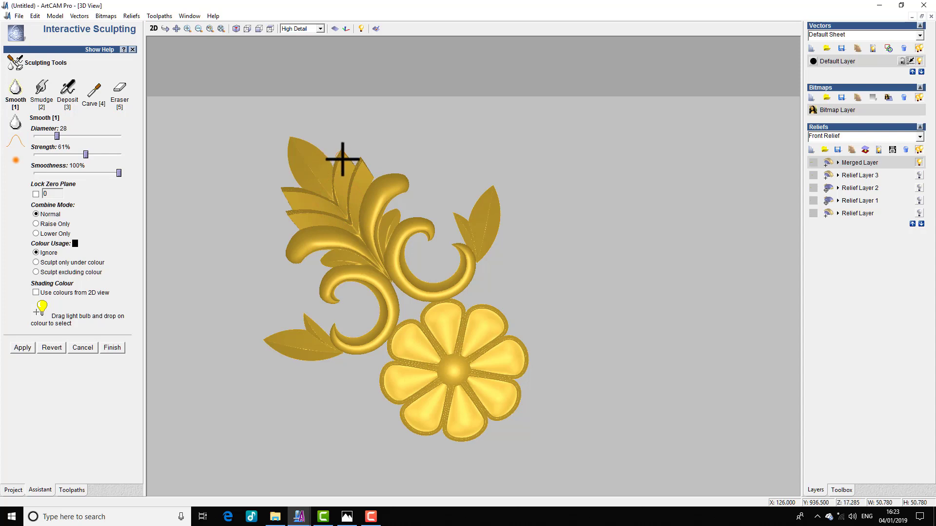
left_click_drag(342, 161, 356, 222)
scroll(359, 240, "up", 4)
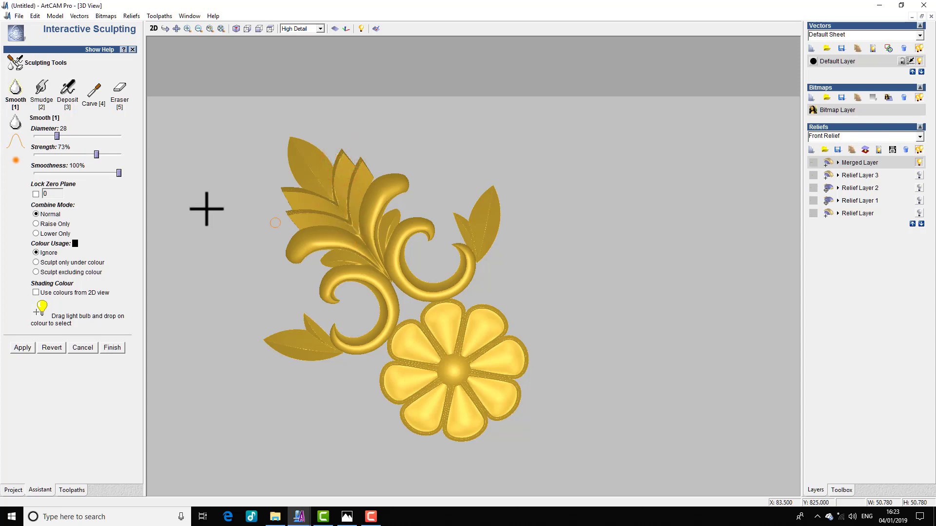
left_click(25, 350)
left_click(113, 350)
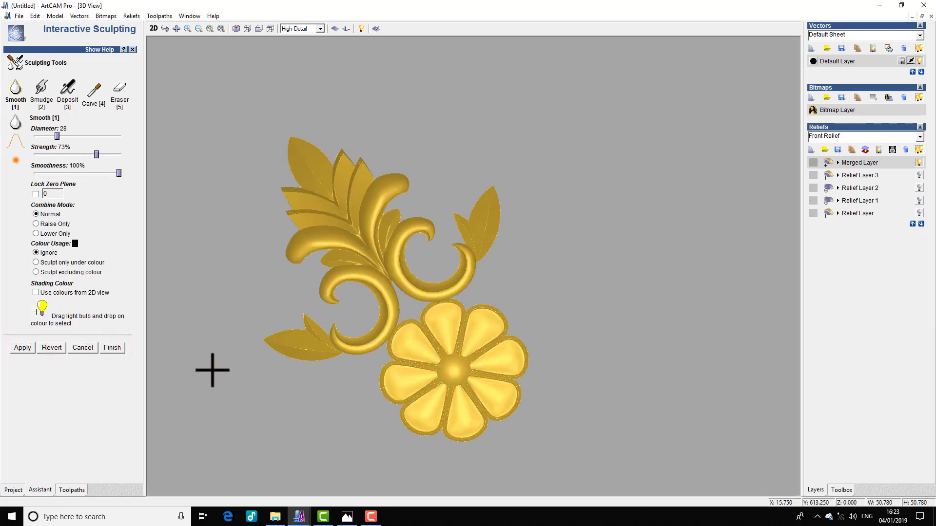
left_click(115, 348)
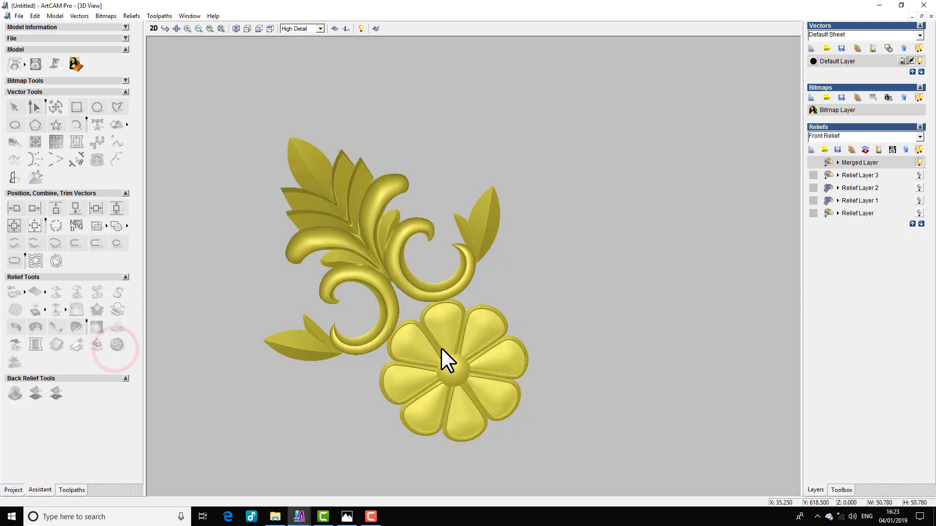
Step: Refine the upper leaf edges and the base of the scrolls with a finer Smooth brush of diameter 6 and 17% strength, and finish sculpting
scroll(440, 349, "up", 3)
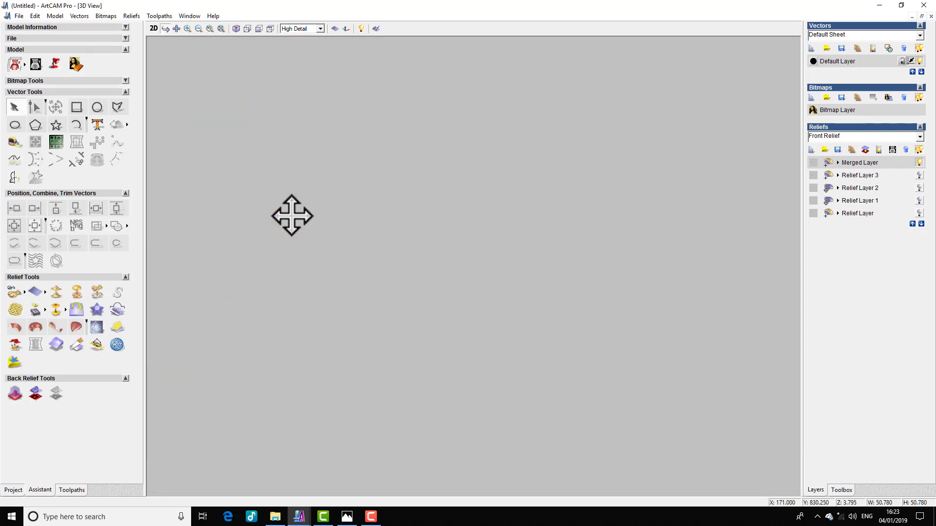
scroll(313, 220, "down", 2)
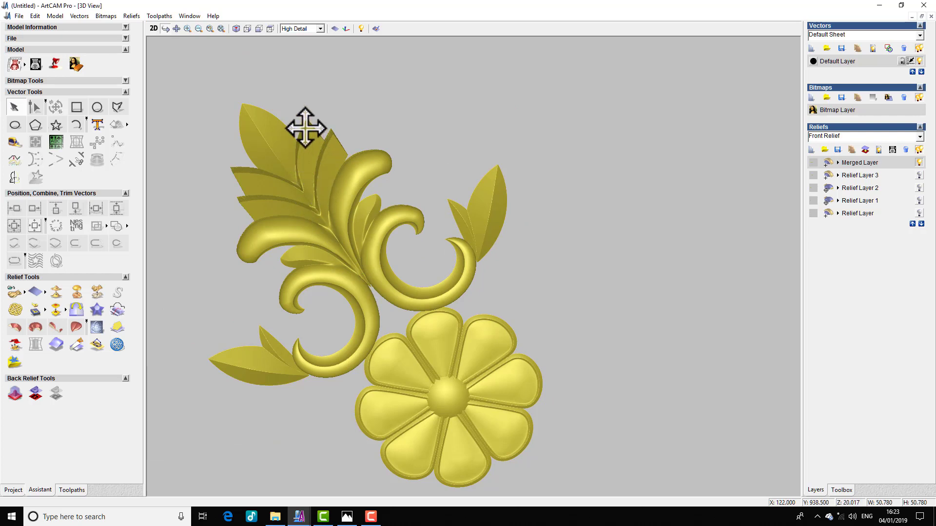
left_click(95, 326)
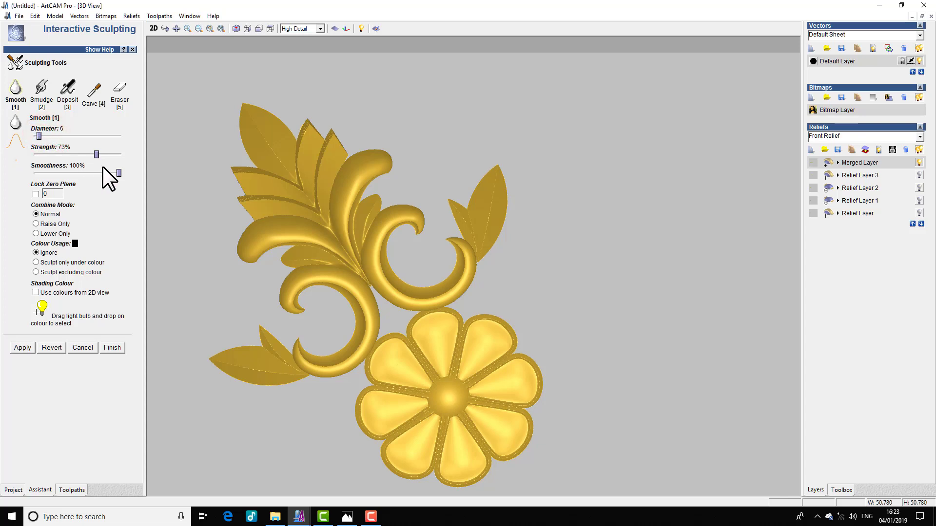
left_click_drag(96, 154, 48, 155)
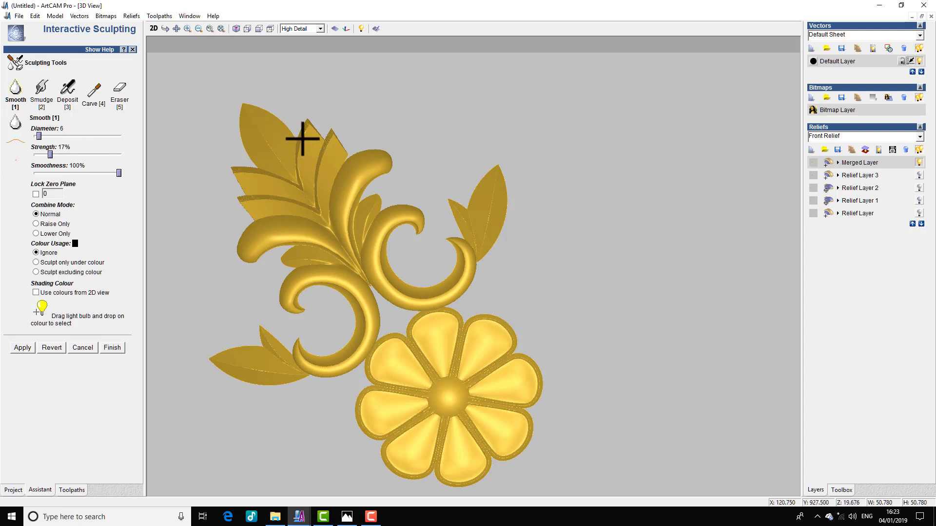
mouse_move(306, 130)
left_mouse_down()
mouse_move(295, 145)
mouse_move(297, 173)
mouse_move(238, 171)
mouse_move(302, 186)
mouse_move(307, 128)
mouse_move(305, 152)
mouse_move(320, 157)
mouse_move(327, 144)
mouse_move(317, 209)
mouse_move(326, 149)
mouse_move(299, 211)
mouse_move(313, 211)
mouse_move(243, 202)
mouse_move(279, 201)
mouse_move(313, 214)
left_mouse_up()
mouse_move(345, 162)
left_mouse_down()
mouse_move(336, 225)
mouse_move(353, 167)
mouse_move(355, 218)
mouse_move(363, 190)
mouse_move(346, 236)
mouse_move(359, 257)
mouse_move(289, 257)
mouse_move(328, 263)
mouse_move(305, 268)
mouse_move(353, 259)
mouse_move(382, 221)
mouse_move(255, 130)
mouse_move(344, 249)
left_mouse_up()
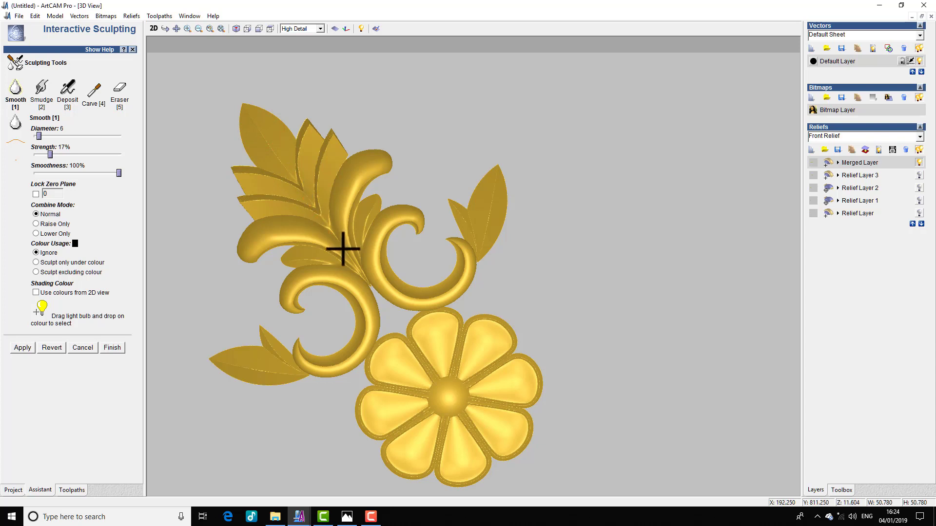
left_click(24, 349)
left_click(112, 348)
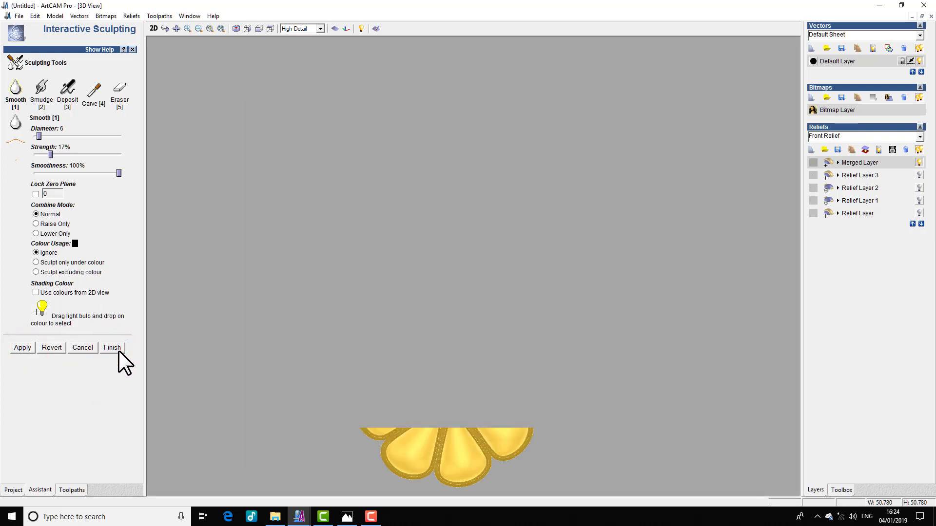
left_click(115, 347)
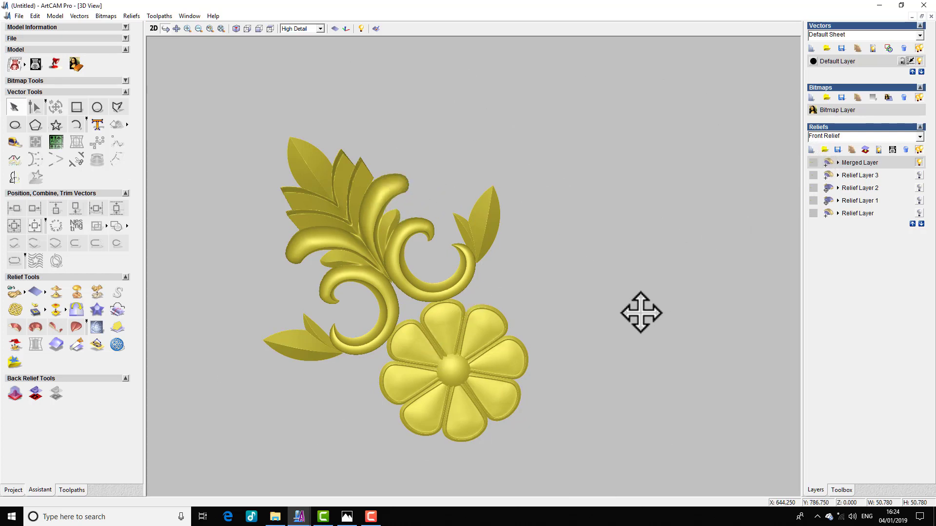
Step: Save the composite relief as an ArtCAM relief file named T16 in the tri folder
scroll(454, 352, "down", 2)
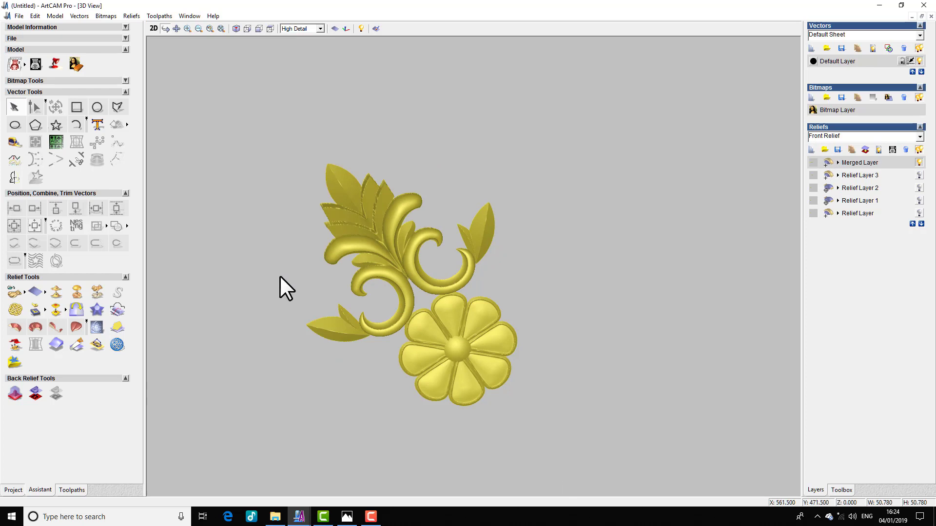
left_click(24, 292)
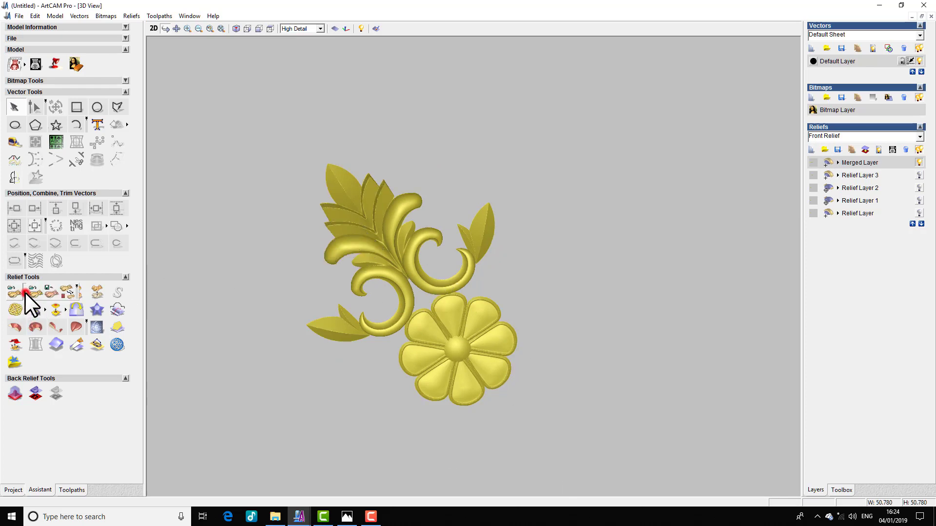
left_click(50, 292)
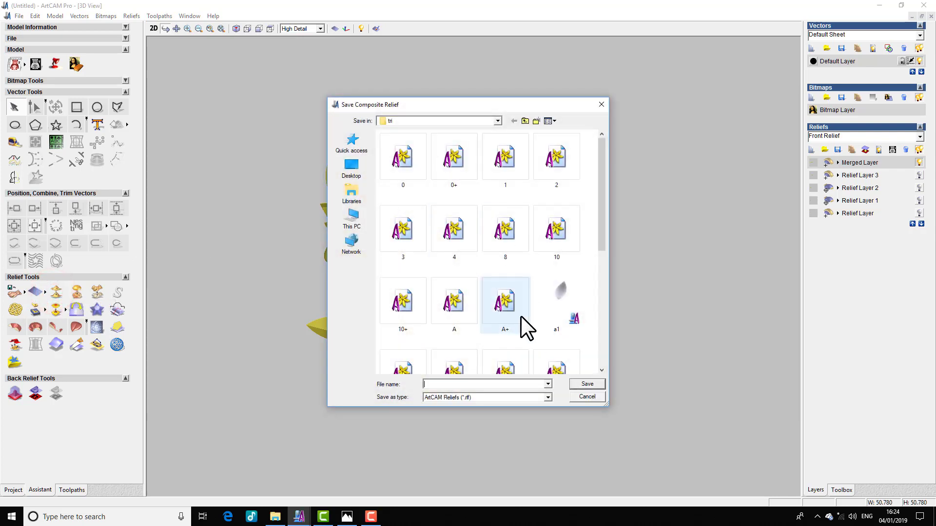
left_click(468, 384)
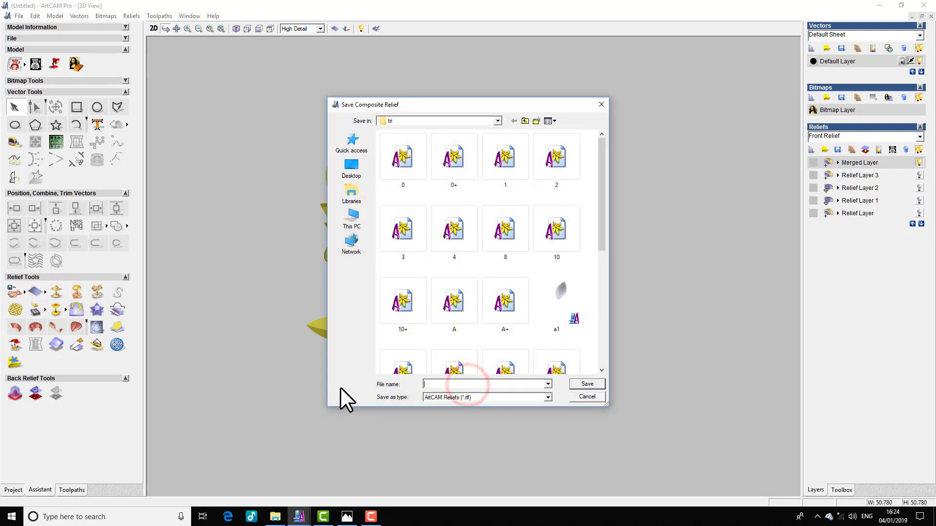
type("10")
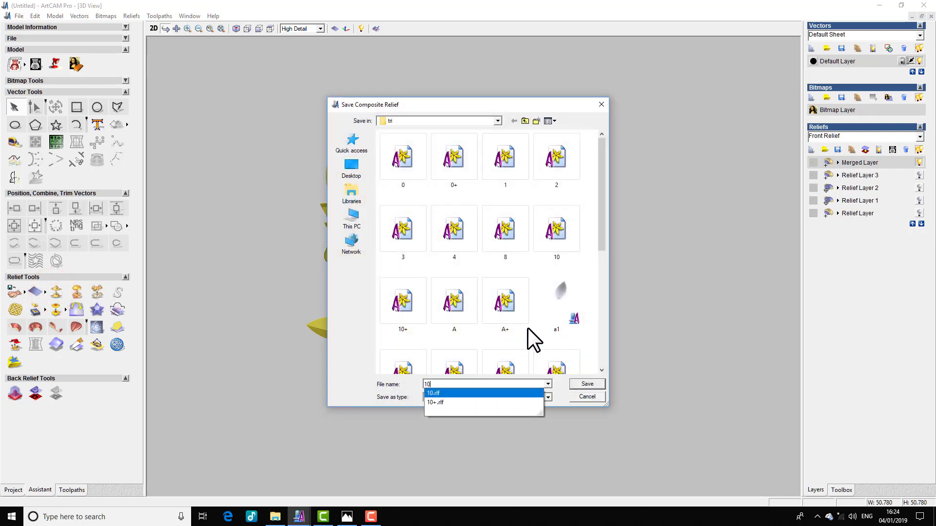
left_click(600, 200)
left_click_drag(600, 200, 580, 358)
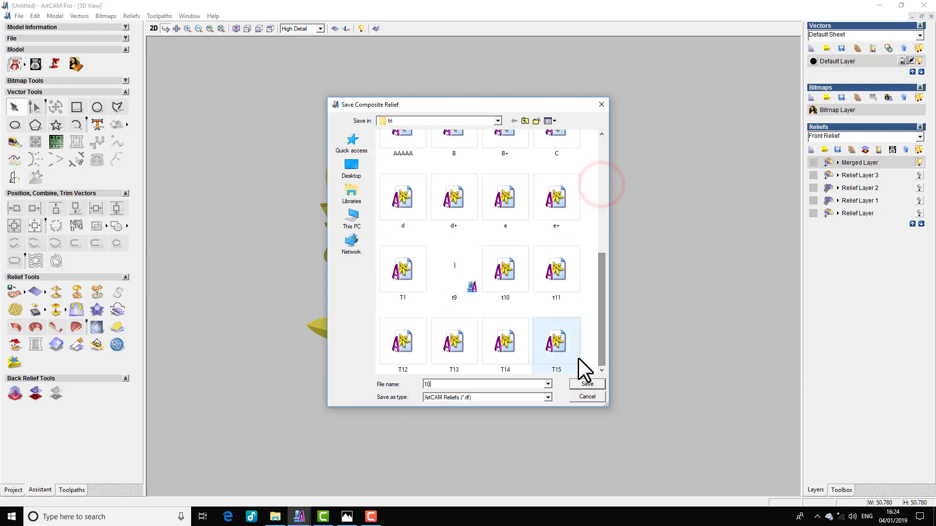
left_click(448, 388)
key("BackSpace")
key("BackSpace")
type("T16")
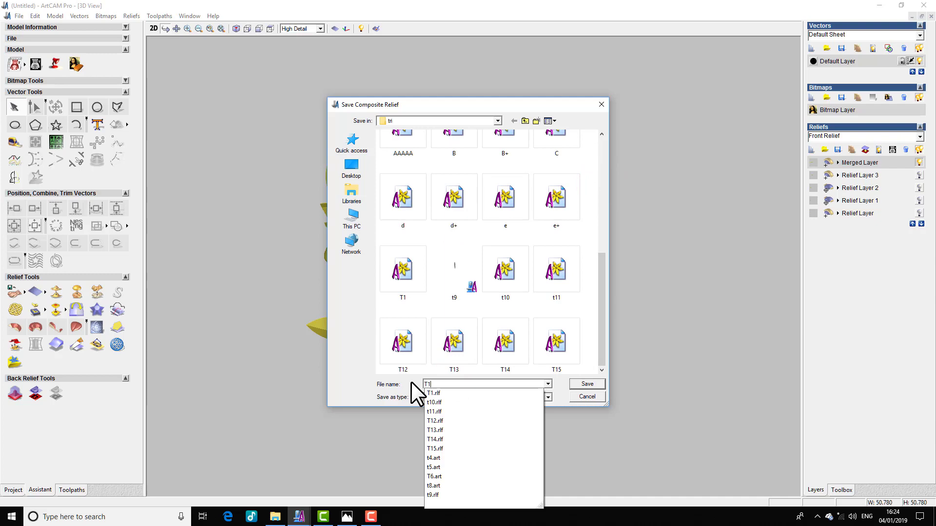
left_click(591, 384)
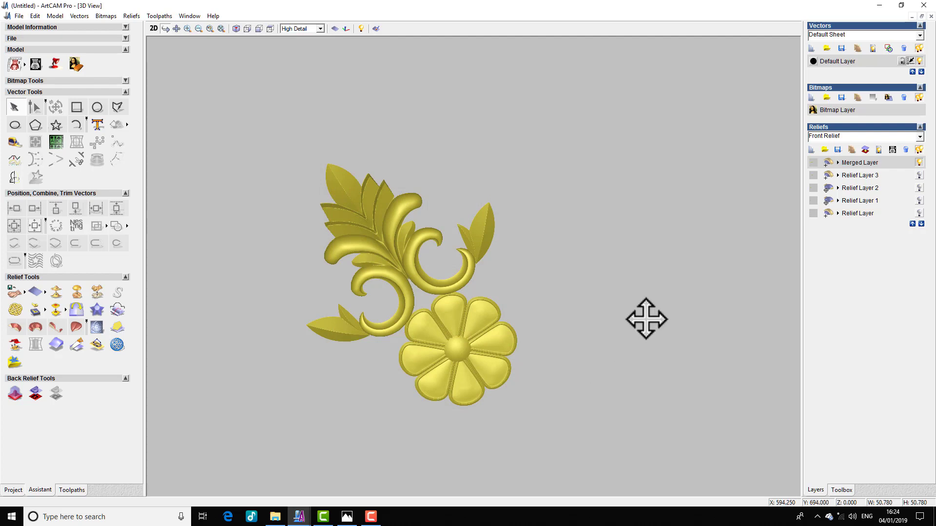
Step: Select Relief Layer 3, hide the merged layer and show only the flower relief
left_click(855, 177)
left_click(919, 163)
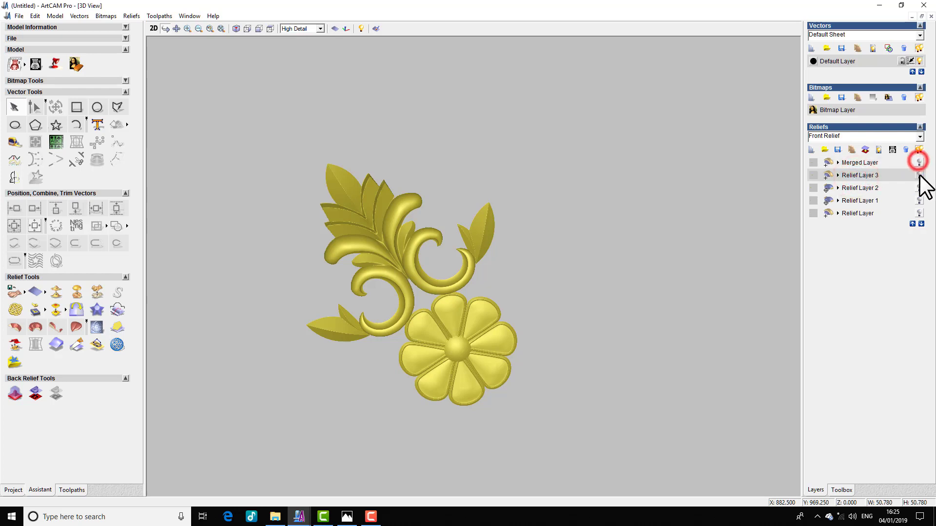
left_click(919, 175)
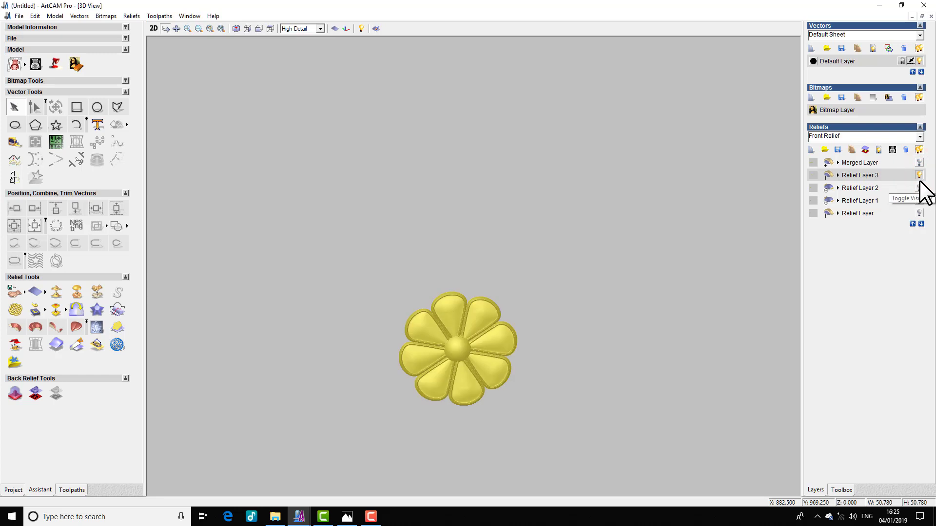
Step: Hide the flower layer, show Relief Layer 2, Relief Layer 1 and Relief Layer, and merge the visible layers
left_click(919, 175)
left_click(919, 188)
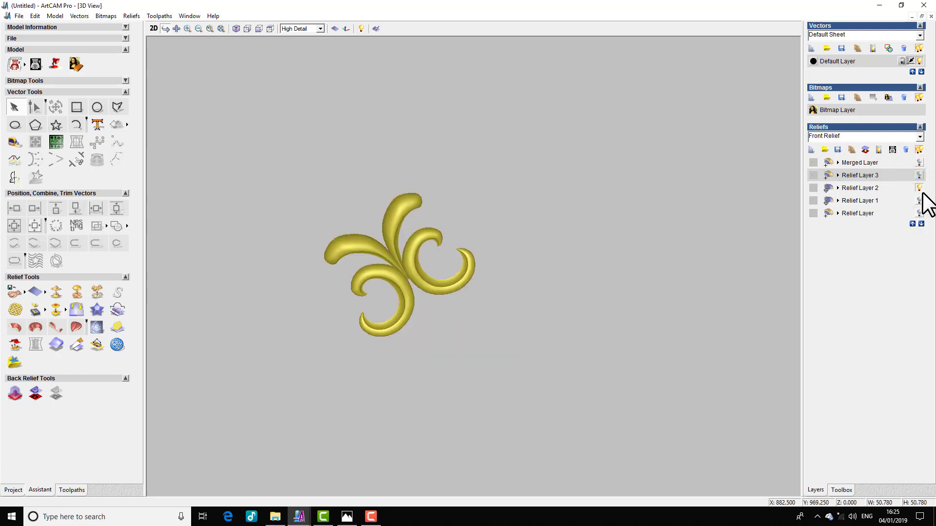
left_click(921, 200)
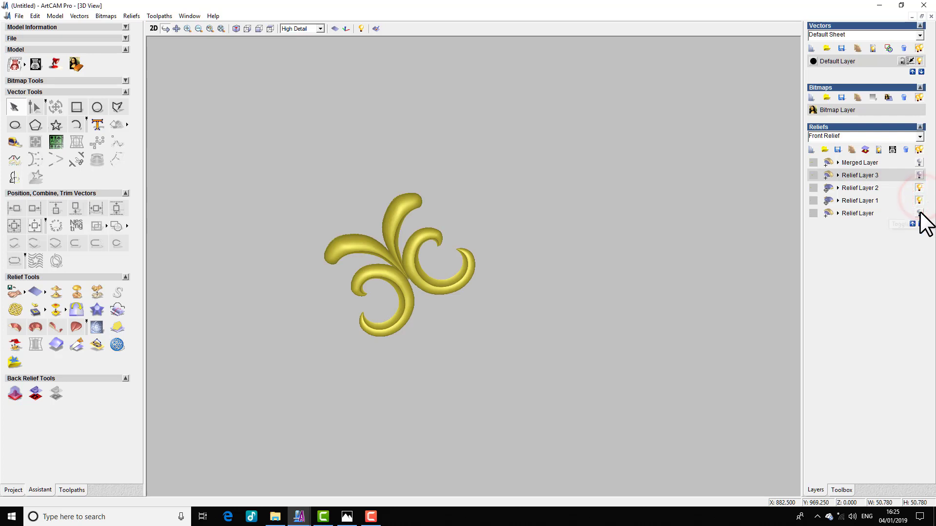
left_click(919, 213)
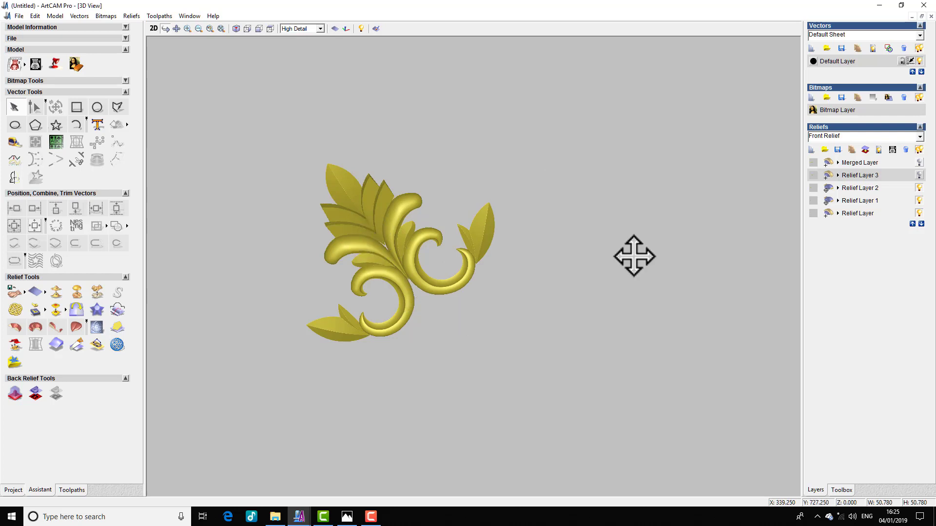
left_click(877, 150)
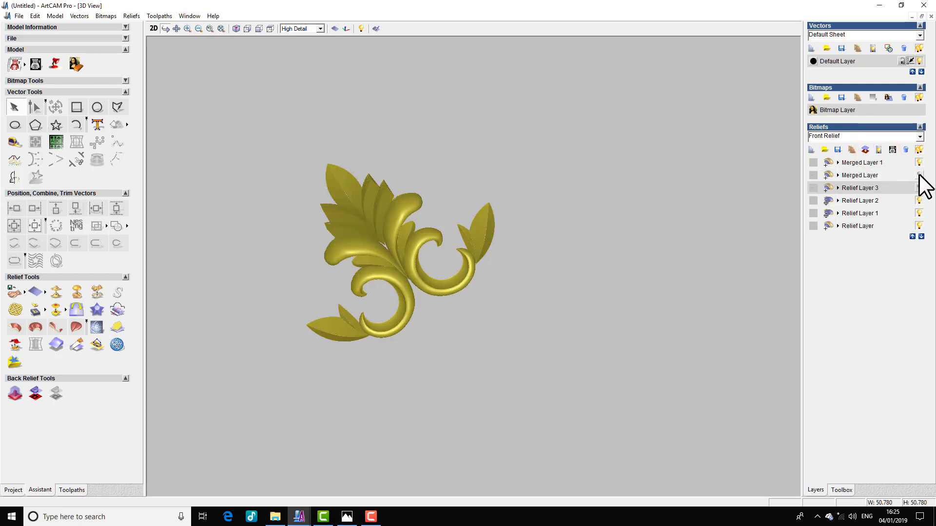
Step: Select the newly merged layer of leaves and scrolls and hide its three source relief layers
left_click(883, 161)
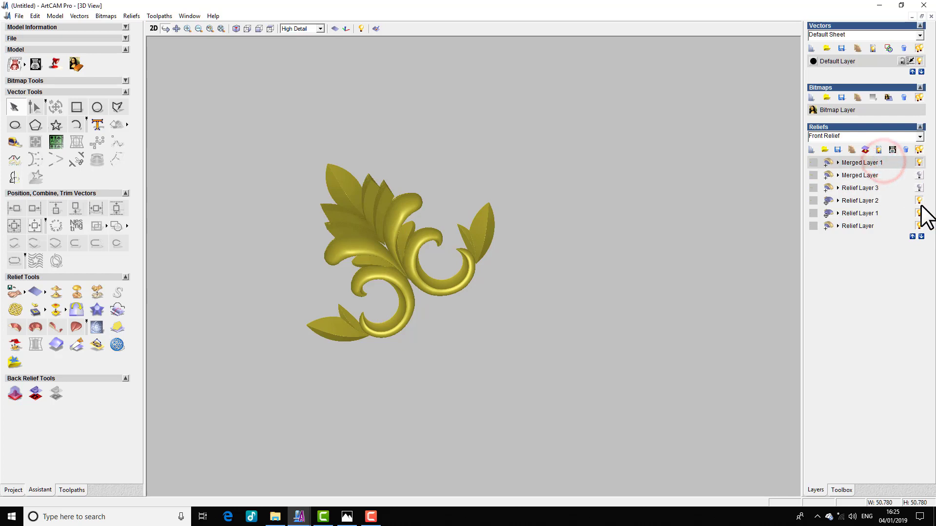
left_click(920, 201)
left_click(919, 213)
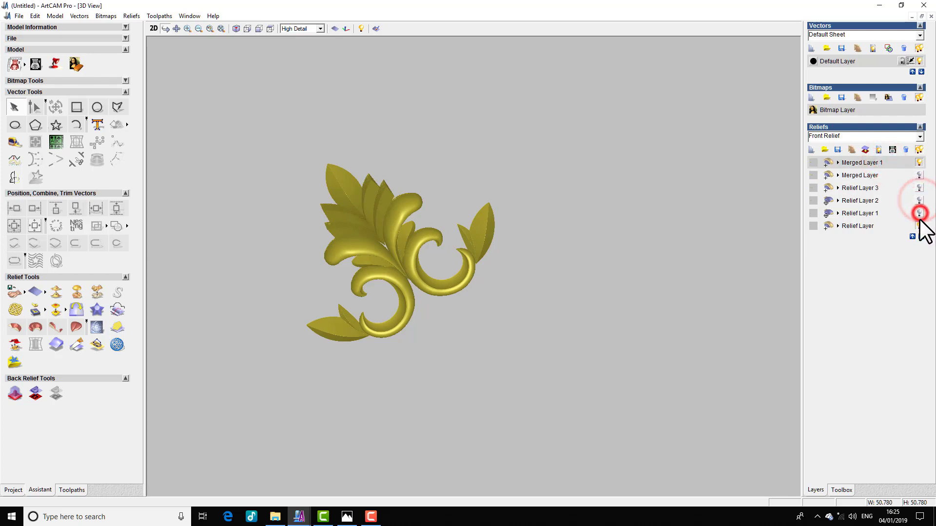
left_click(920, 226)
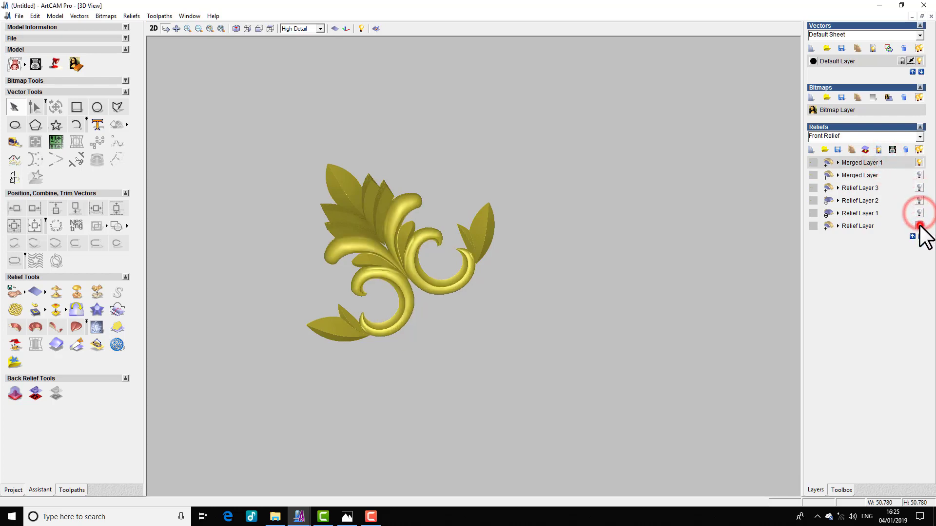
left_click(919, 162)
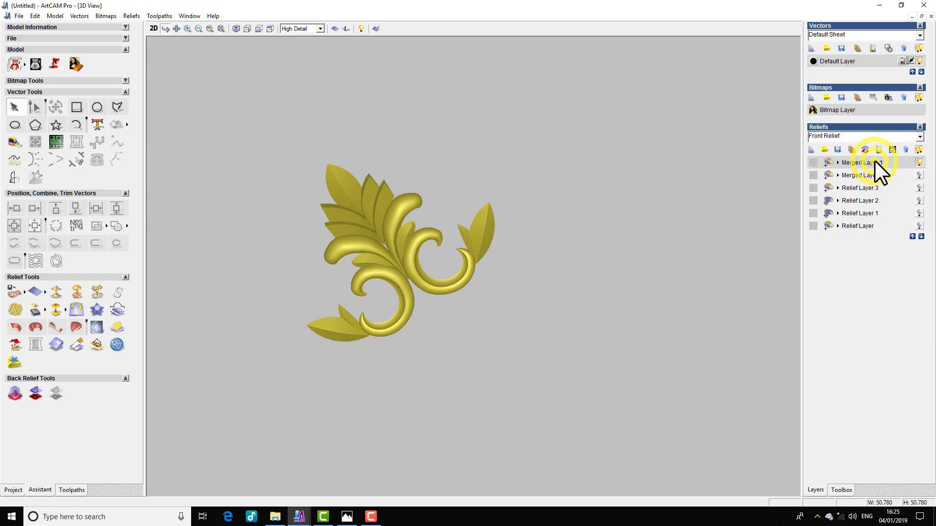
Step: Save the merged leaves and scrolls layer as an ArtCAM relief file named T17 in the tri folder
left_click(836, 150)
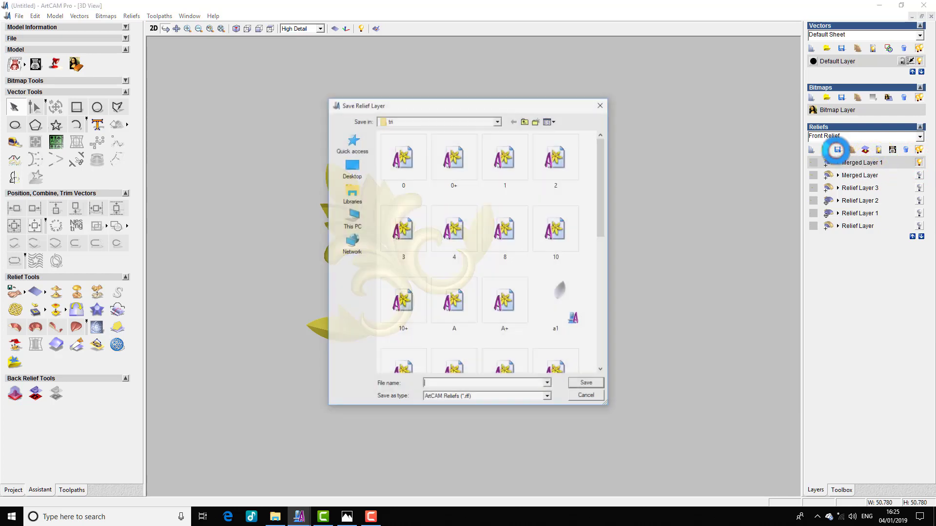
left_click_drag(597, 170, 603, 322)
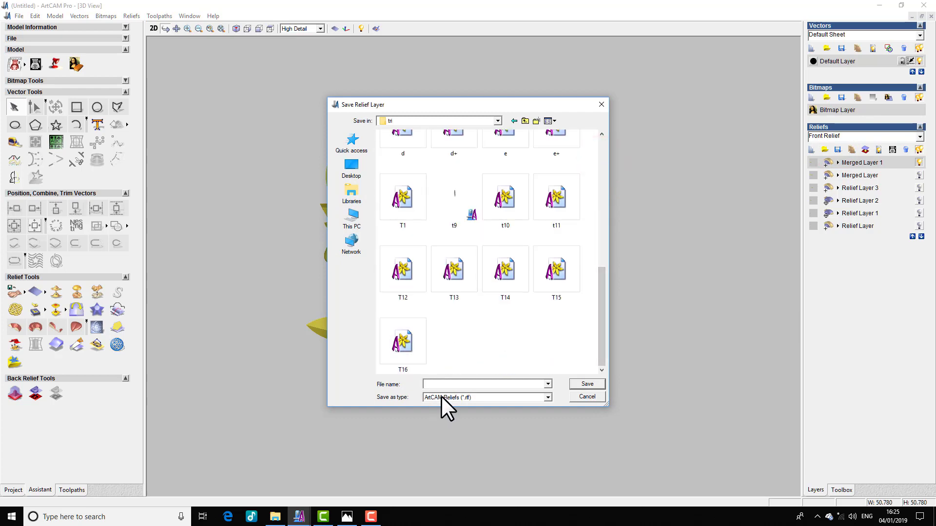
left_click(405, 347)
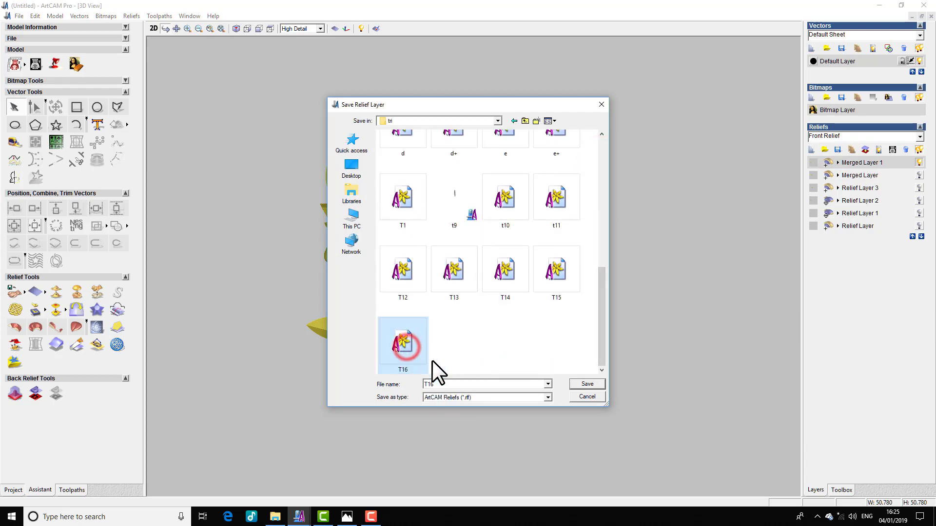
double_click(445, 384)
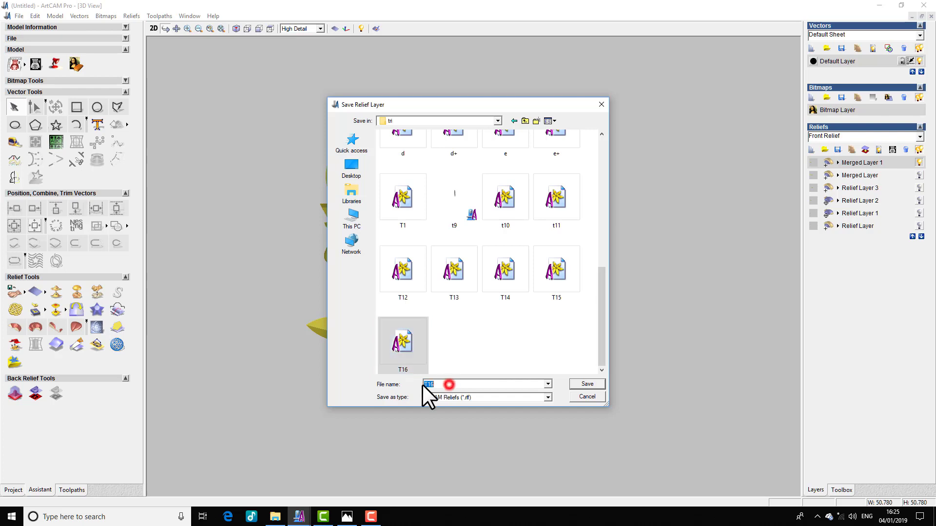
type("T")
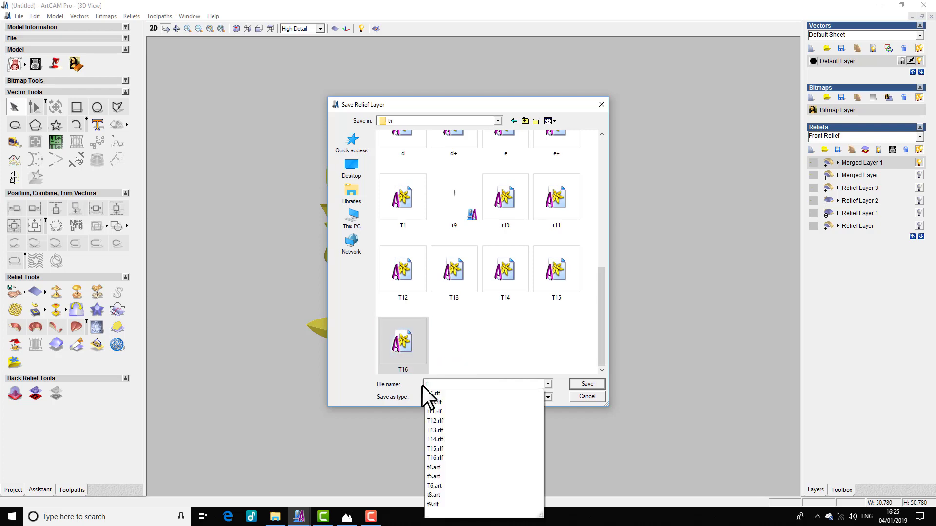
type("17")
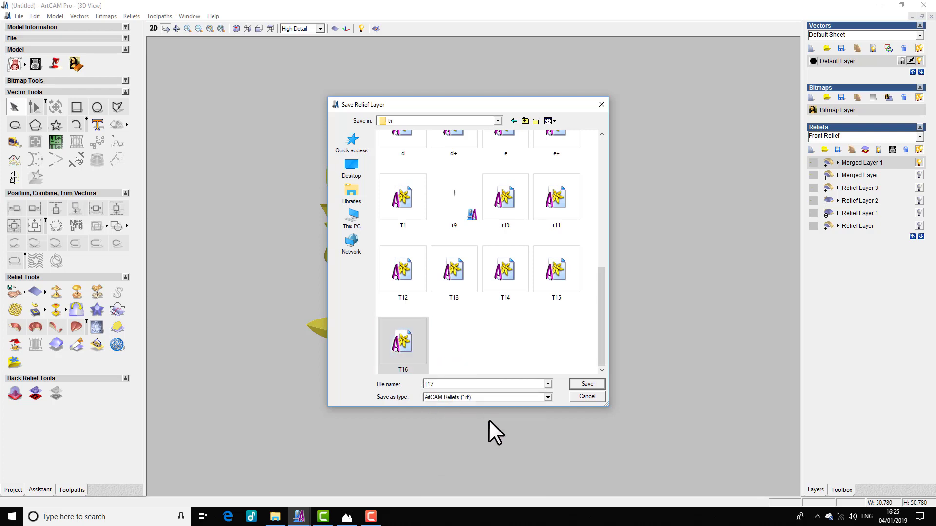
left_click(583, 381)
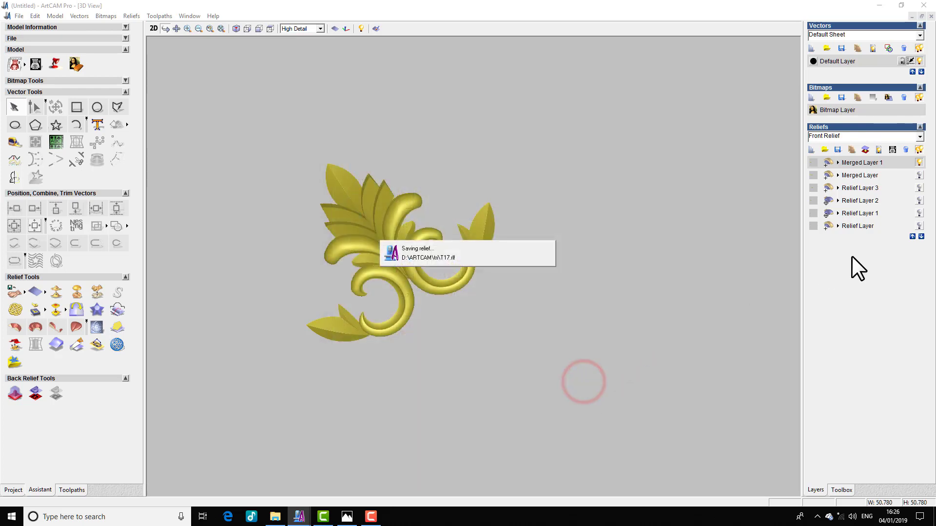
Step: Hide the merged leaves and scrolls layer, then show and select Relief Layer 3 with the flower
left_click(920, 162)
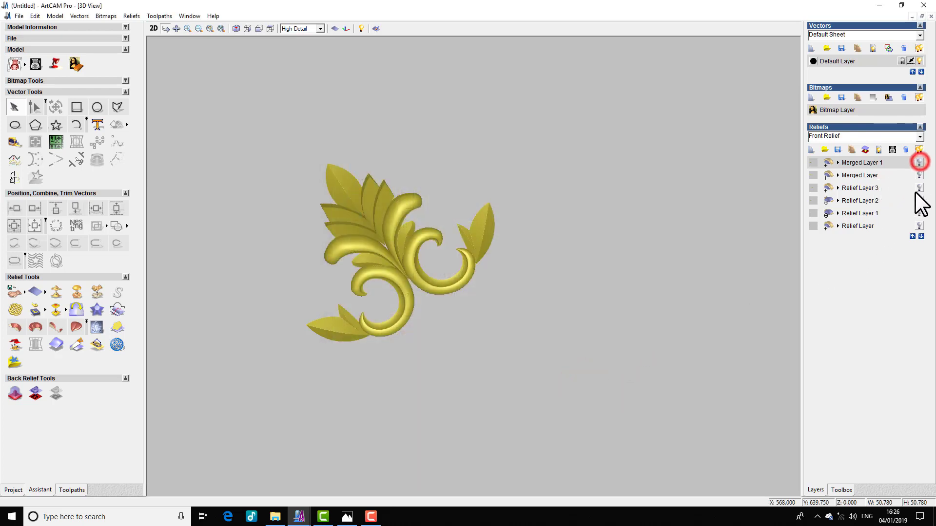
left_click(919, 189)
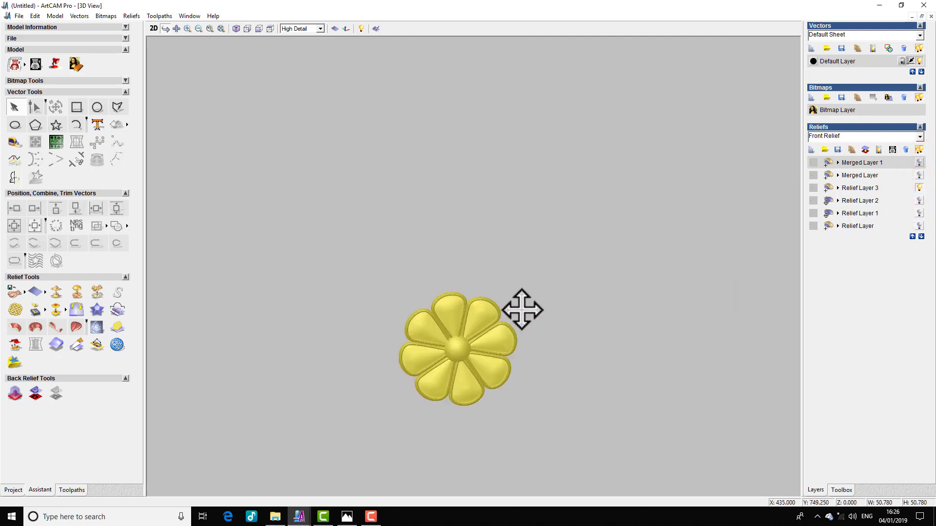
left_click(865, 188)
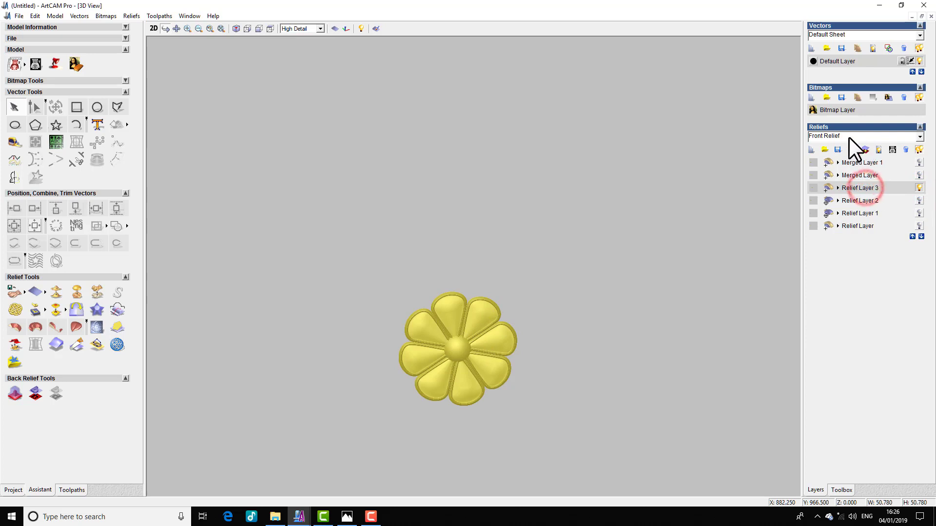
Step: Save the flower layer as an ArtCAM relief file named T18 in the tri folder
left_click(837, 150)
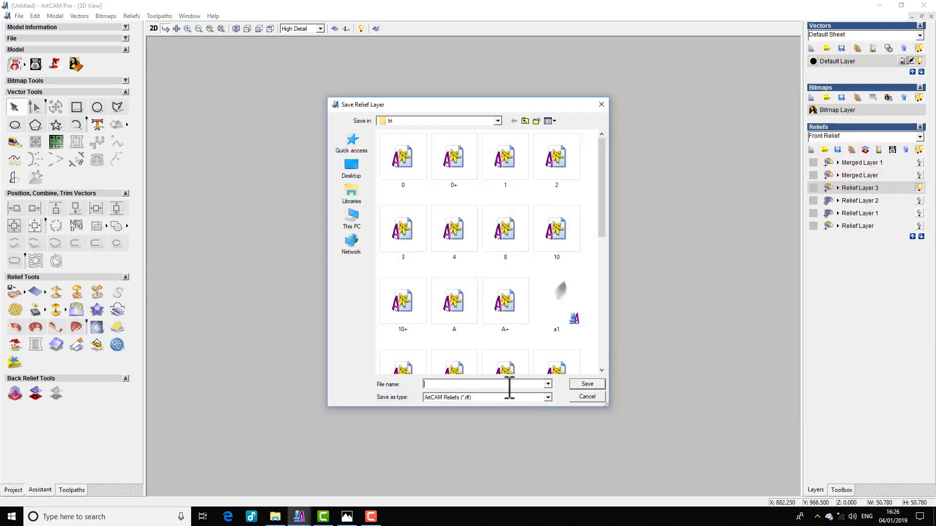
left_click_drag(599, 190, 599, 322)
left_click(481, 384)
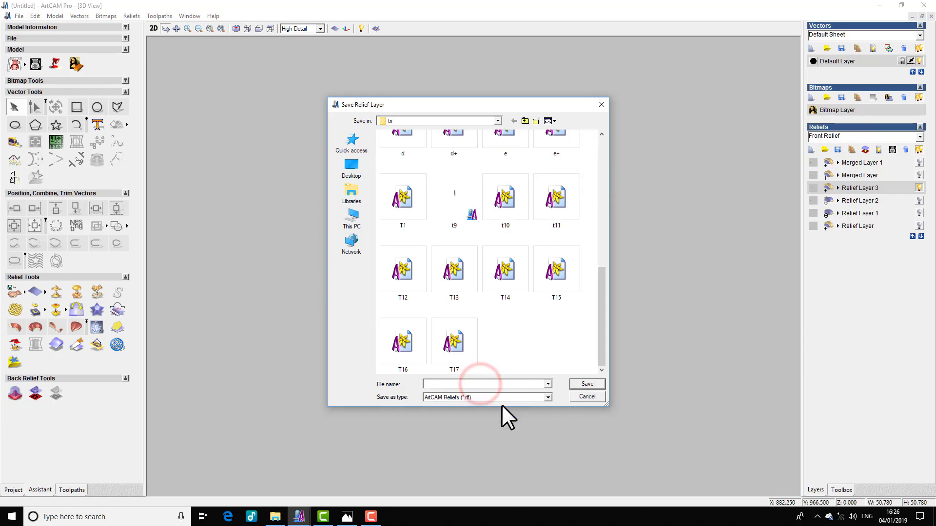
type("T18")
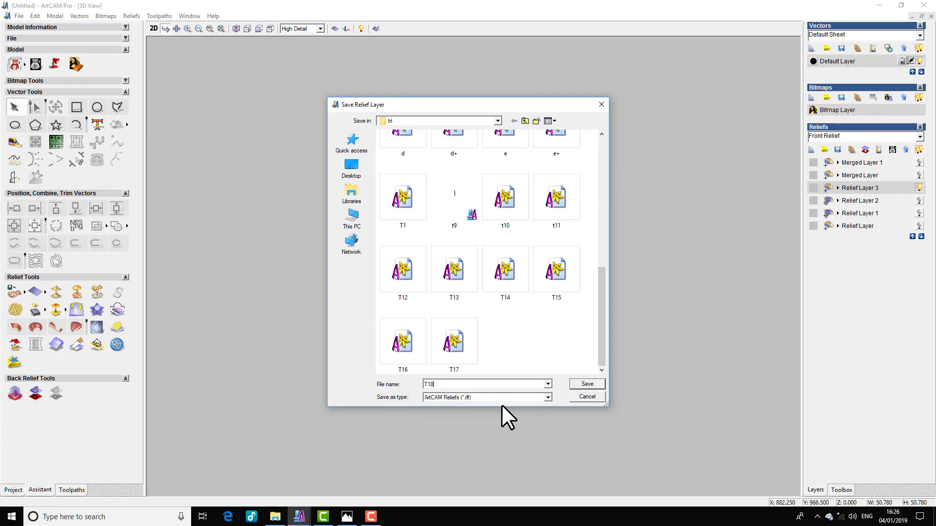
left_click(586, 384)
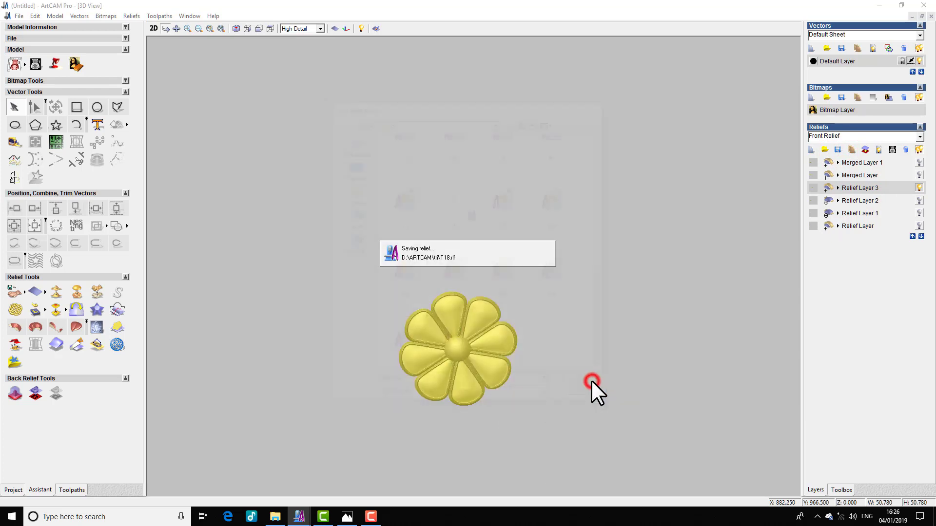
Step: Create a new 1000 × 1000 mm model with 4000 × 4000 points resolution and maximize its 2D view
left_click(19, 16)
left_click(31, 28)
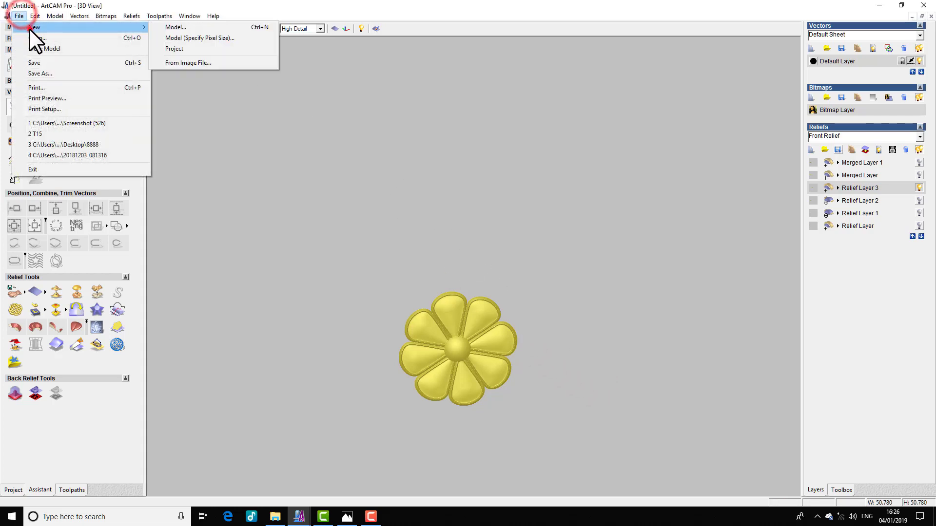
left_click(180, 27)
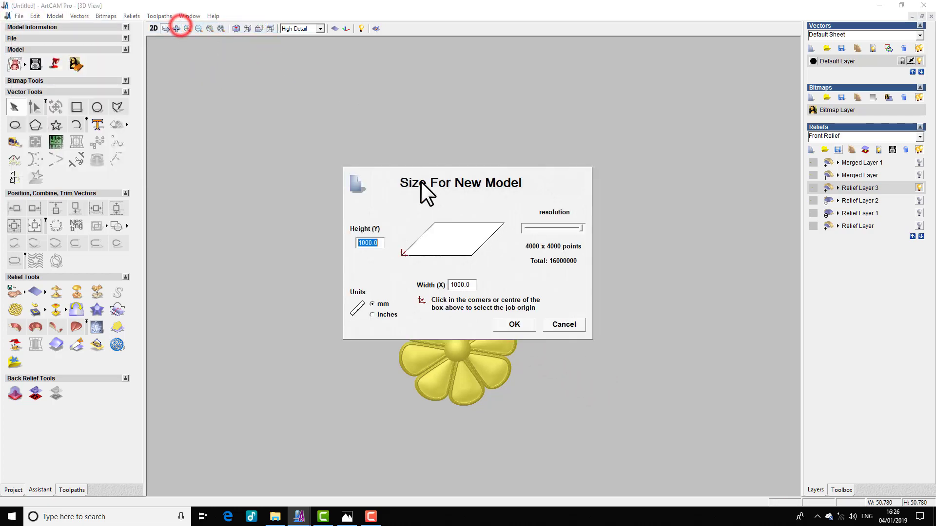
left_click(508, 324)
left_click(470, 278)
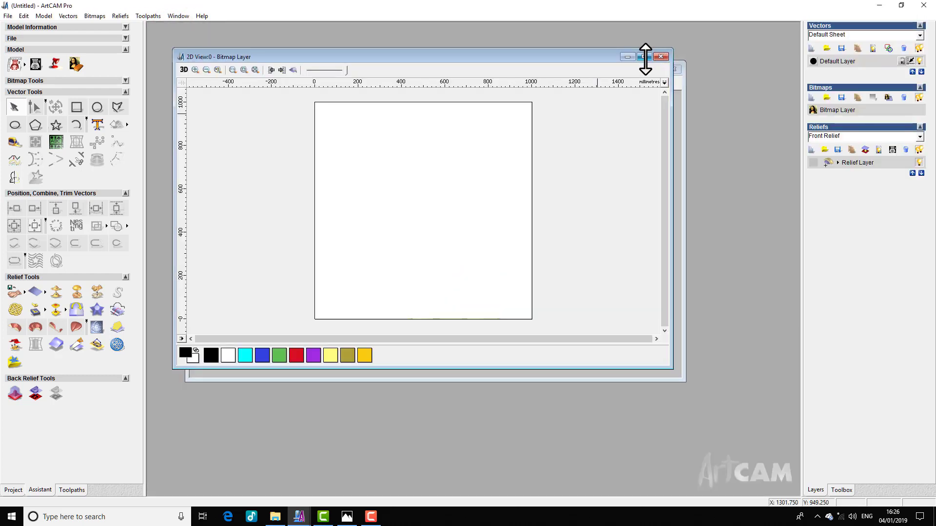
left_click(644, 56)
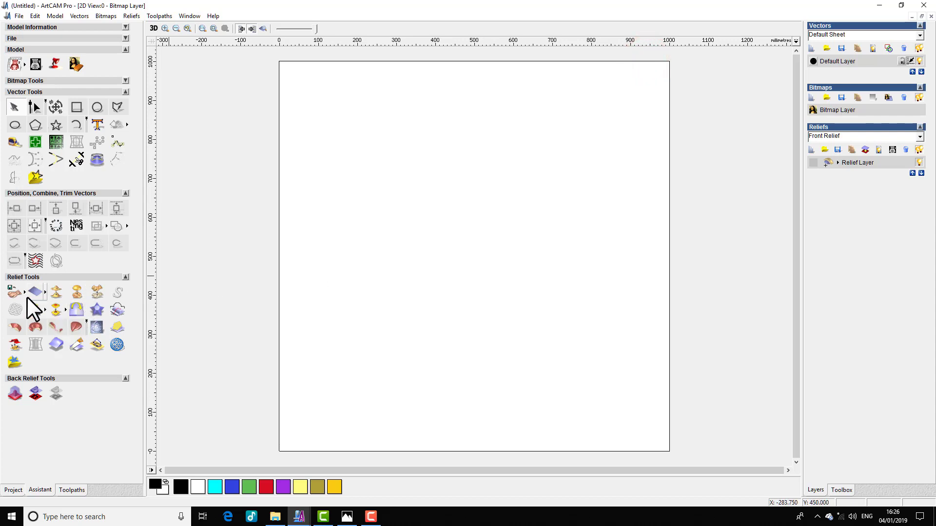
Step: Load the T18 flower relief as 3D clipart and centre it in the model
left_click(34, 292)
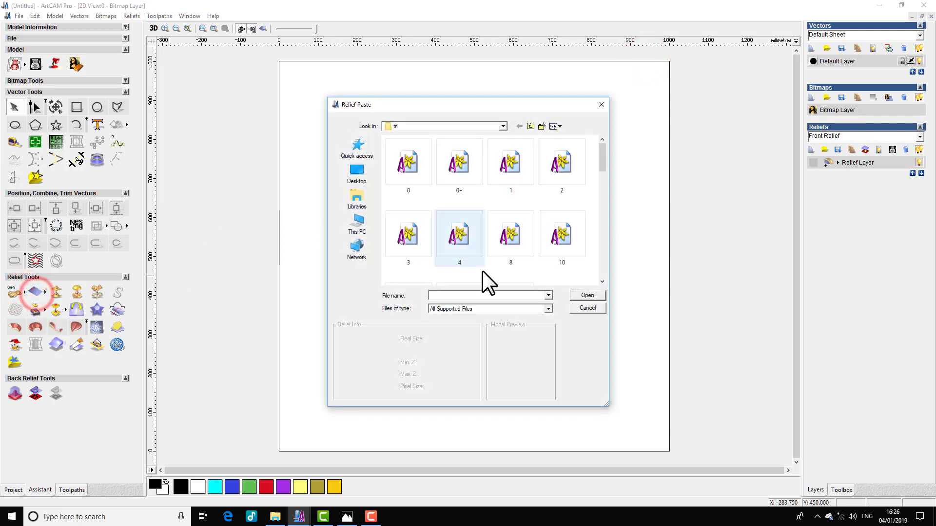
left_click_drag(603, 152, 615, 296)
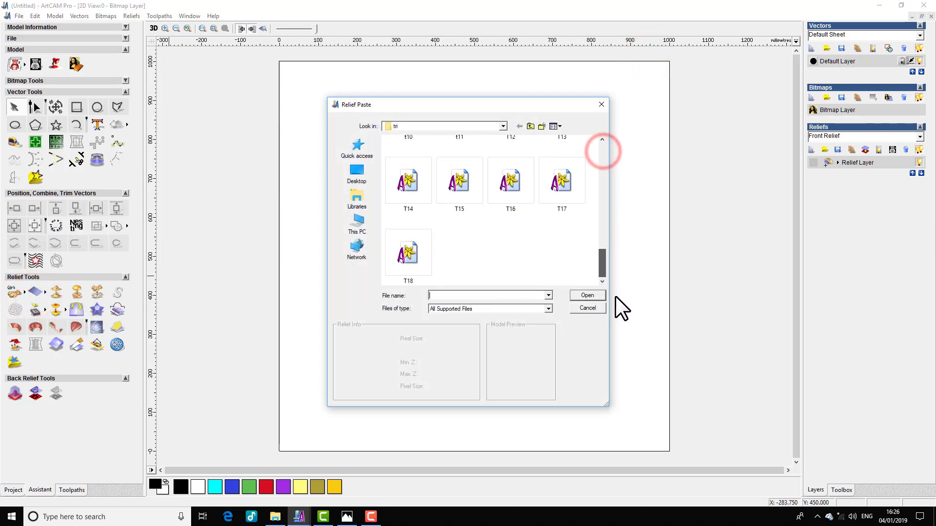
left_click(408, 259)
left_click(587, 295)
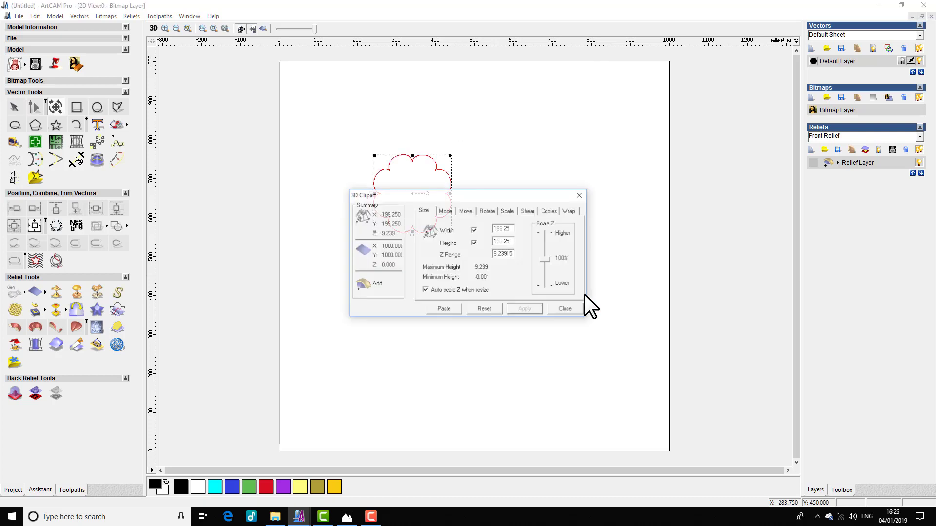
left_click_drag(489, 197, 590, 128)
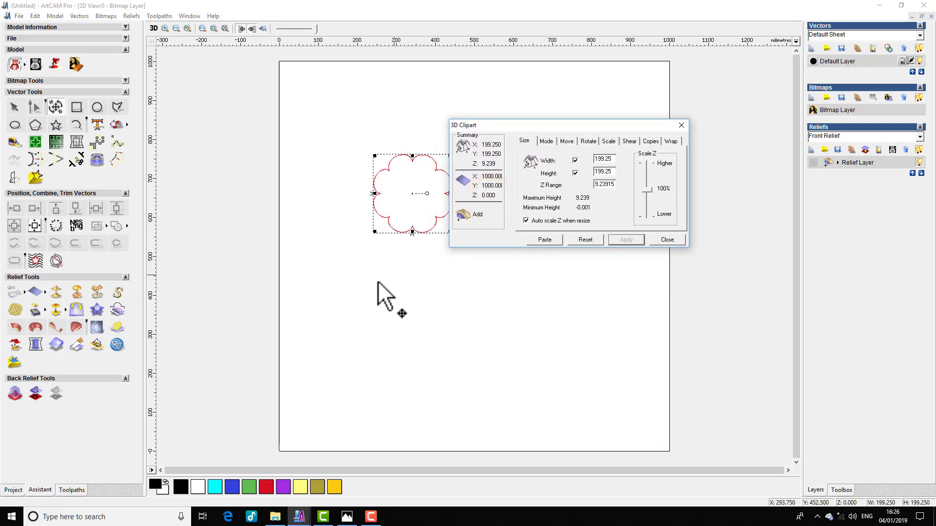
left_click(36, 228)
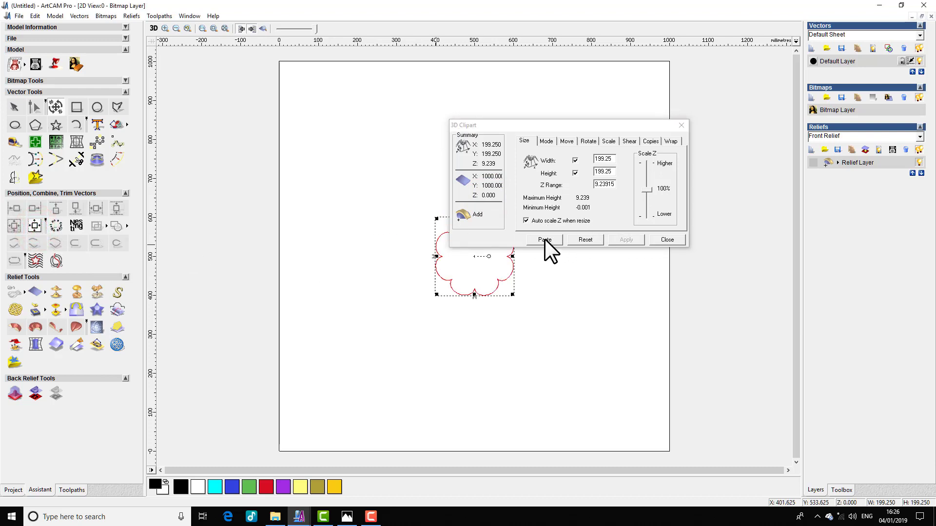
Step: Arrange the 2D and 3D views side by side and paste the flower relief at the model's centre
left_click(189, 16)
left_click(209, 41)
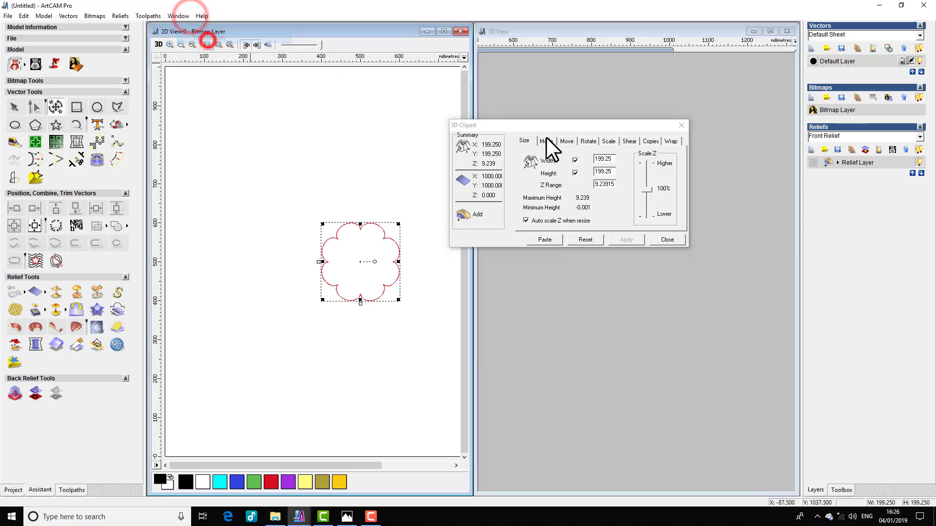
left_click_drag(640, 127, 531, 104)
right_click_drag(679, 224, 665, 325)
left_click_drag(665, 326, 642, 361)
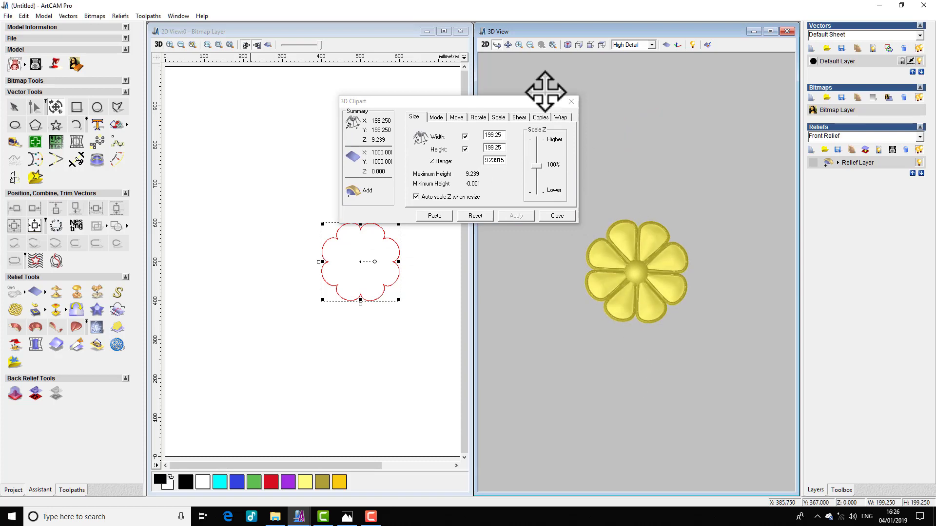
left_click(604, 45)
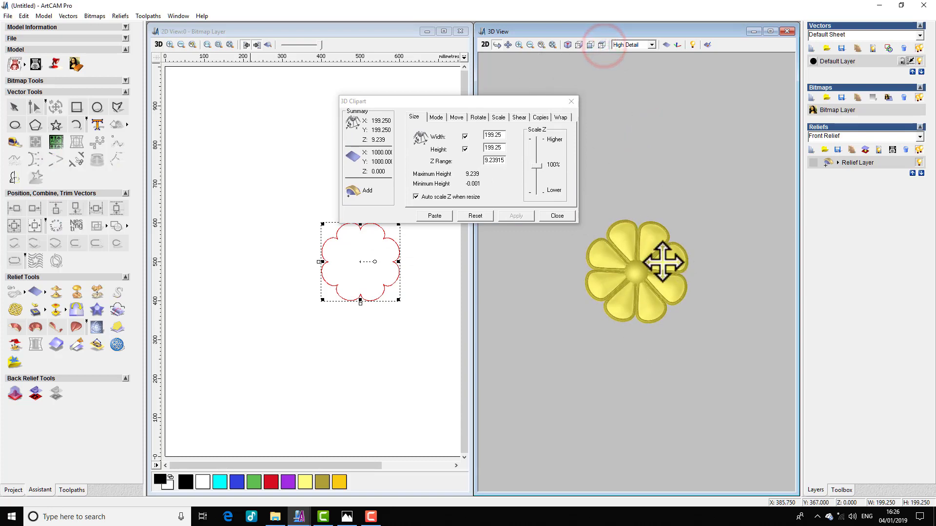
left_click(435, 215)
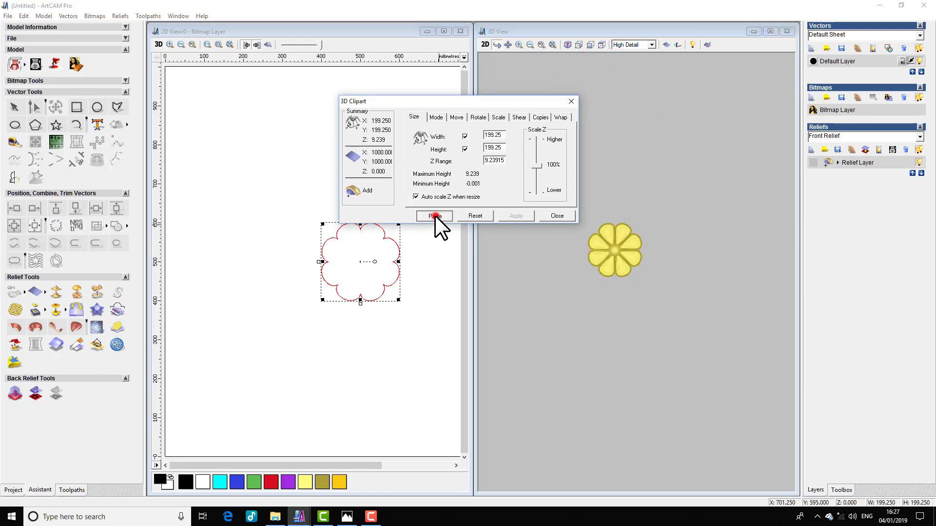
Step: Finish pasting the flower and load the T17 relief file from the tri folder as 3D clipart
left_click(552, 216)
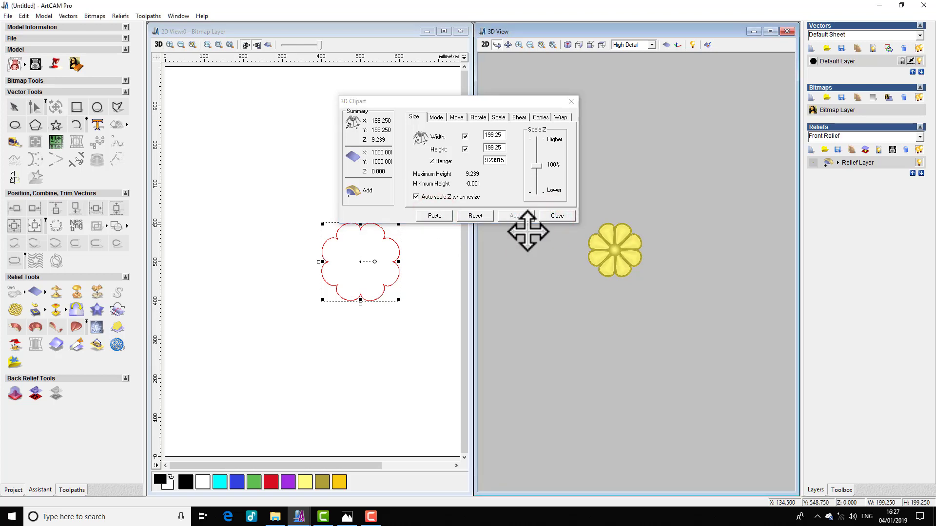
left_click(562, 217)
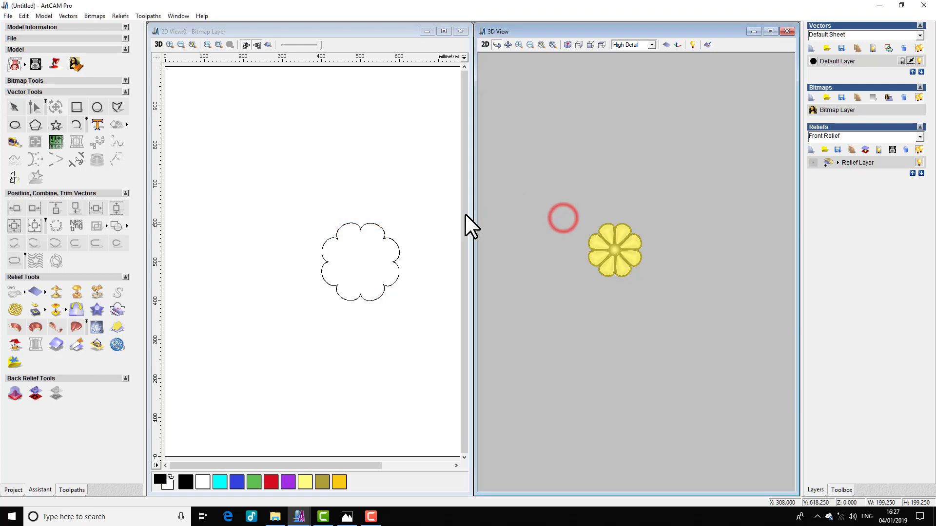
left_click(14, 291)
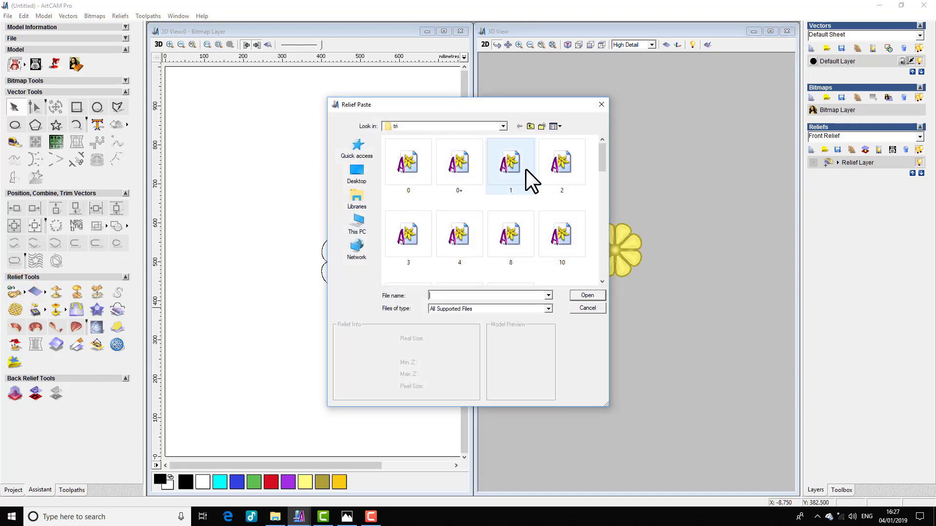
left_click_drag(601, 154, 601, 288)
left_click(553, 189)
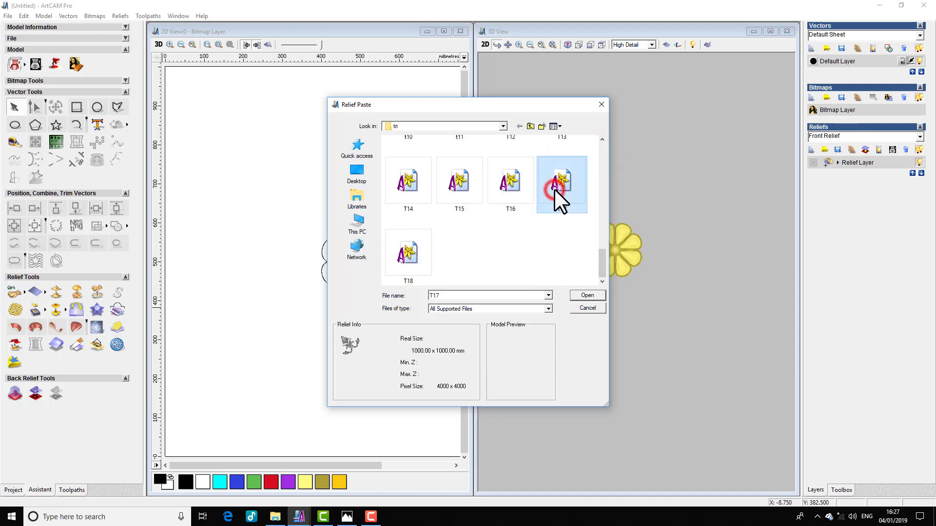
left_click(587, 293)
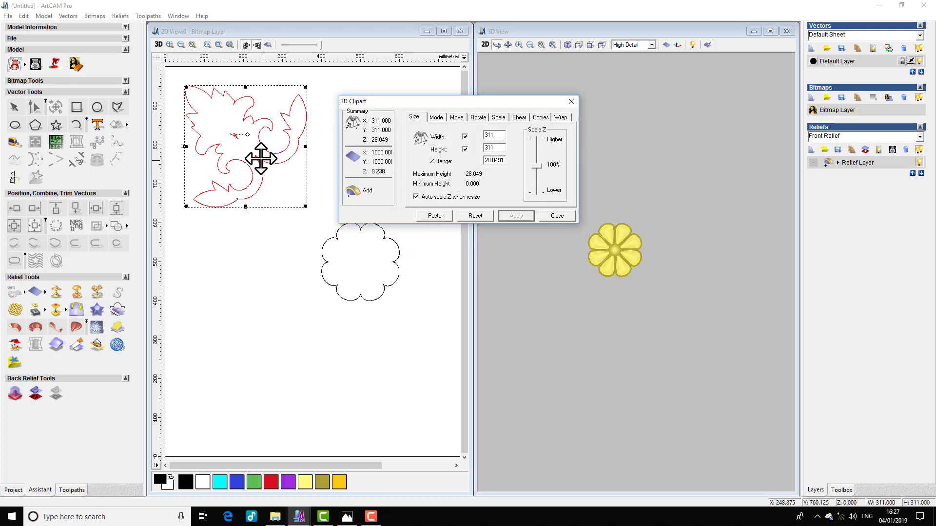
Step: Position the leaf scroll clipart against the flower's left side, turned so its tip points horizontally outward
left_click_drag(237, 135, 299, 200)
left_click_drag(498, 106, 470, 31)
scroll(616, 244, "up", 2)
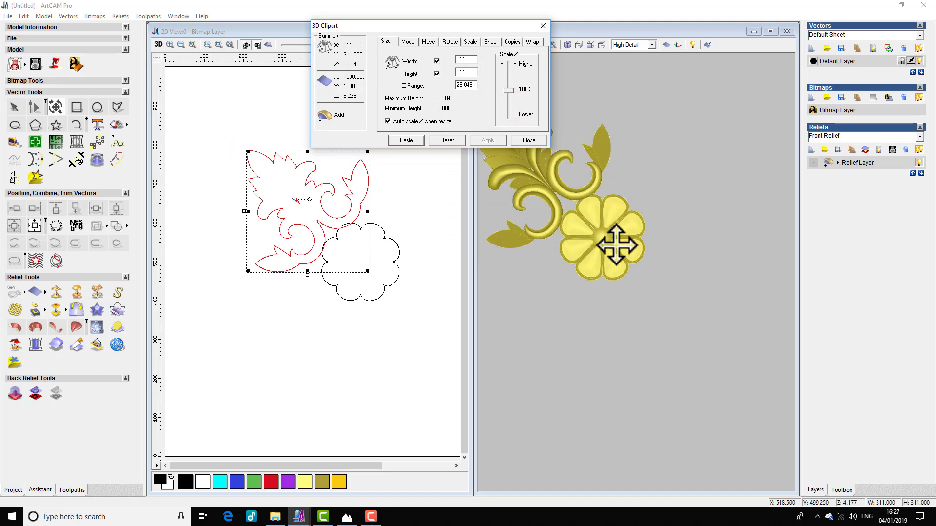
scroll(618, 239, "up", 1)
middle_click_drag(621, 237, 651, 263)
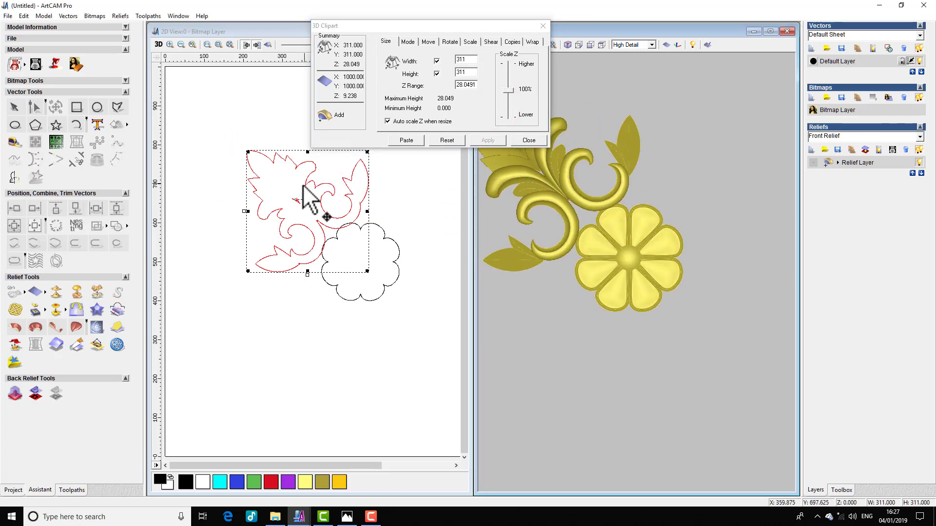
left_click(303, 204)
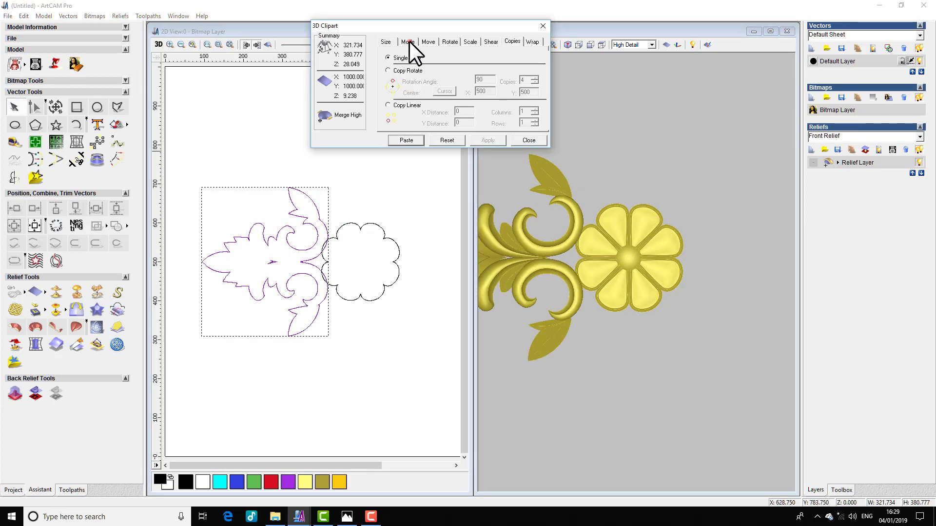
Step: Paste the leaf scroll relief as 4 rotated copies at 90° around centre X 500, Y 500, using Merge Highest
left_click(408, 42)
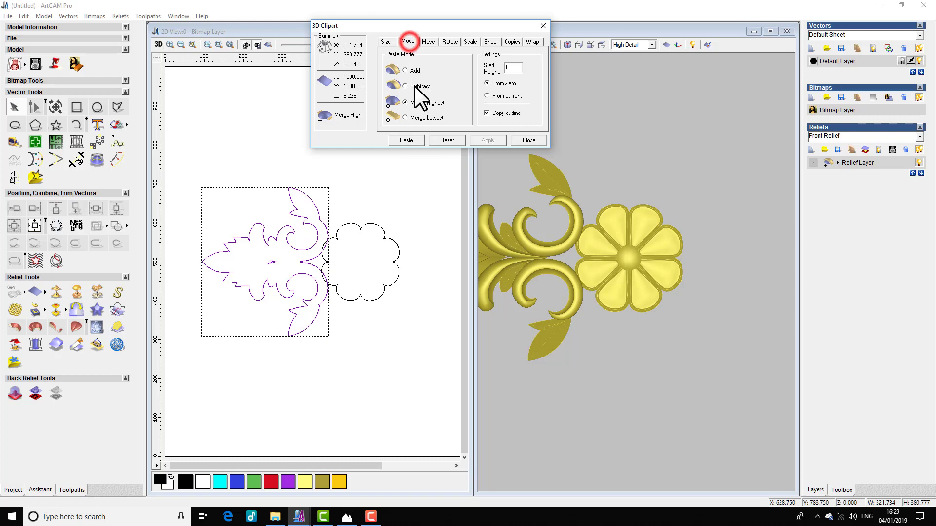
left_click(510, 42)
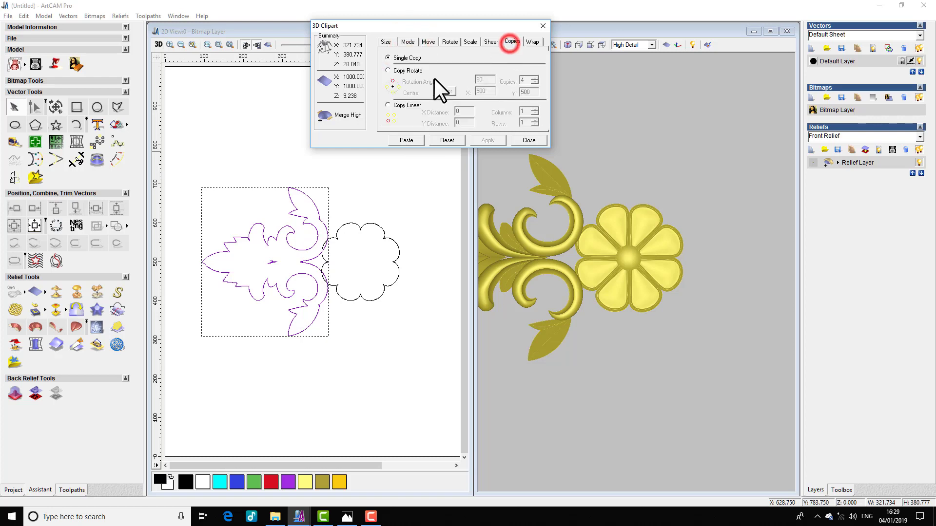
left_click(388, 70)
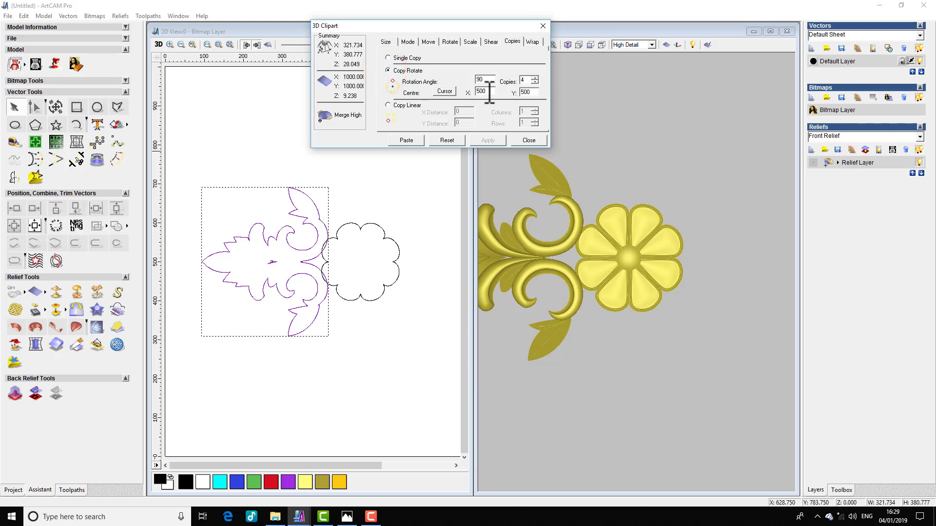
double_click(488, 91)
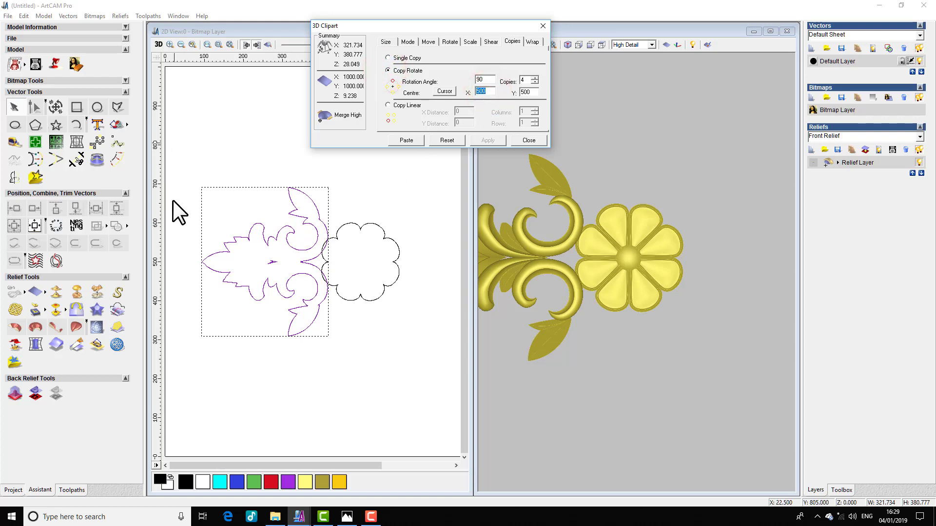
double_click(531, 92)
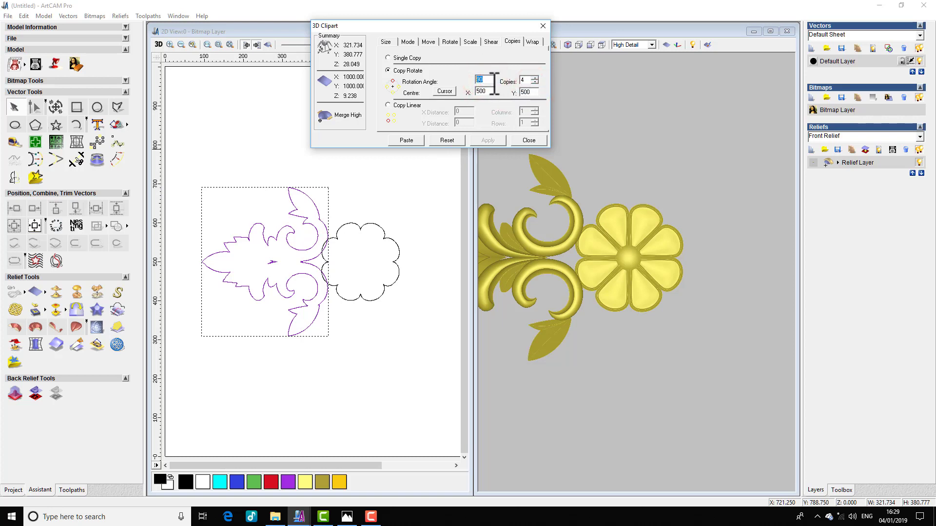
left_click(407, 140)
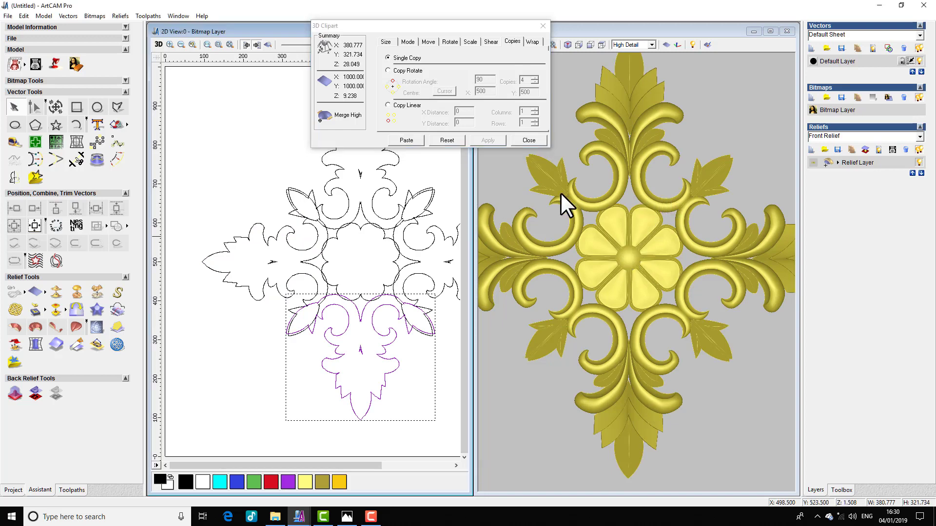
left_click(536, 140)
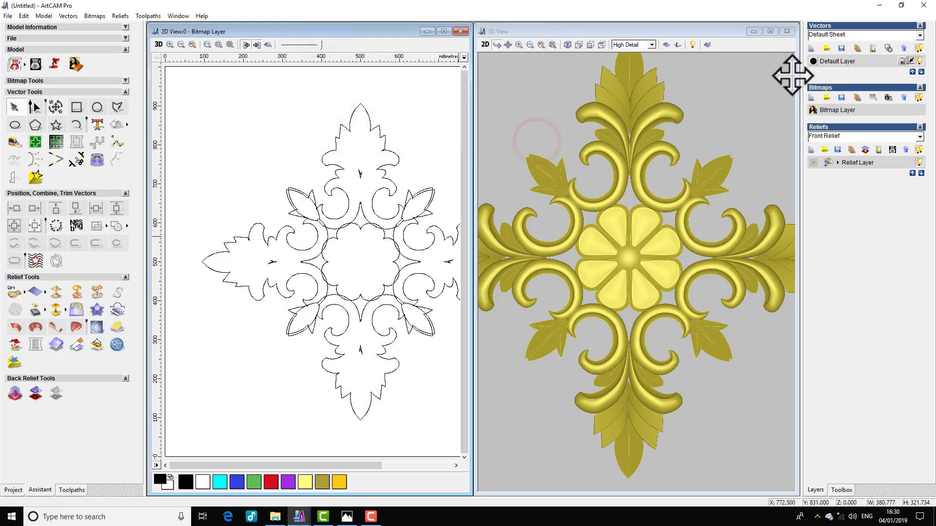
Step: Maximize the 3D view and examine the assembled ornament from several tilted angles and from straight above
left_click(771, 31)
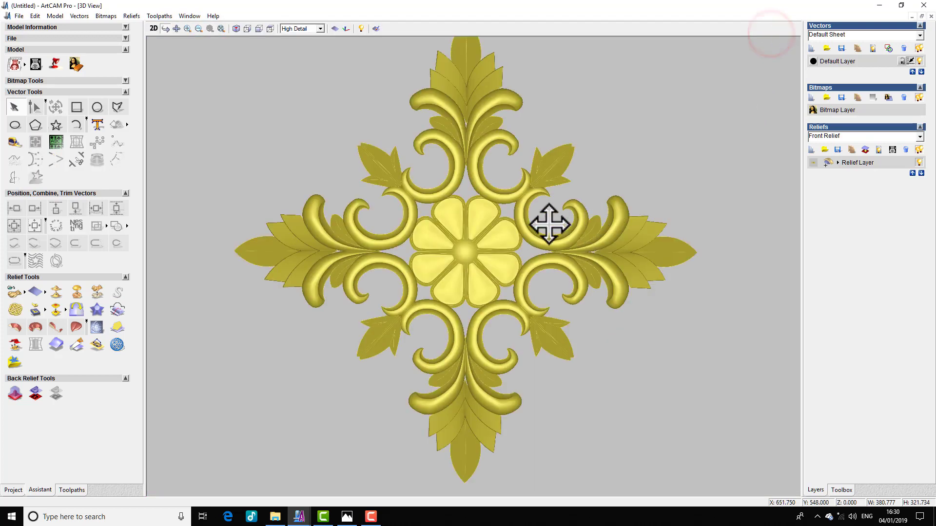
left_click_drag(505, 285, 500, 144)
left_click_drag(531, 224, 523, 268)
left_click_drag(491, 197, 505, 183)
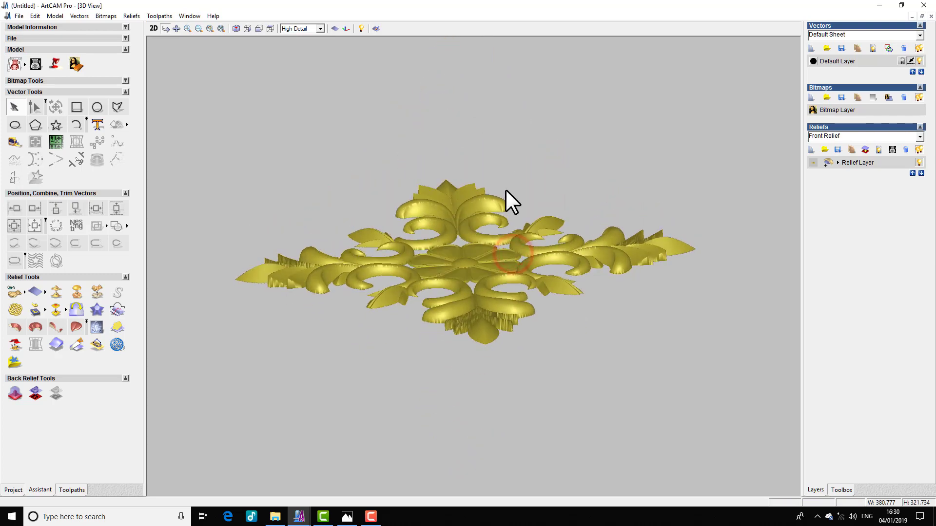
scroll(477, 267, "up", 4)
left_click_drag(498, 255, 514, 147)
left_click_drag(495, 229, 365, 66)
left_click(271, 28)
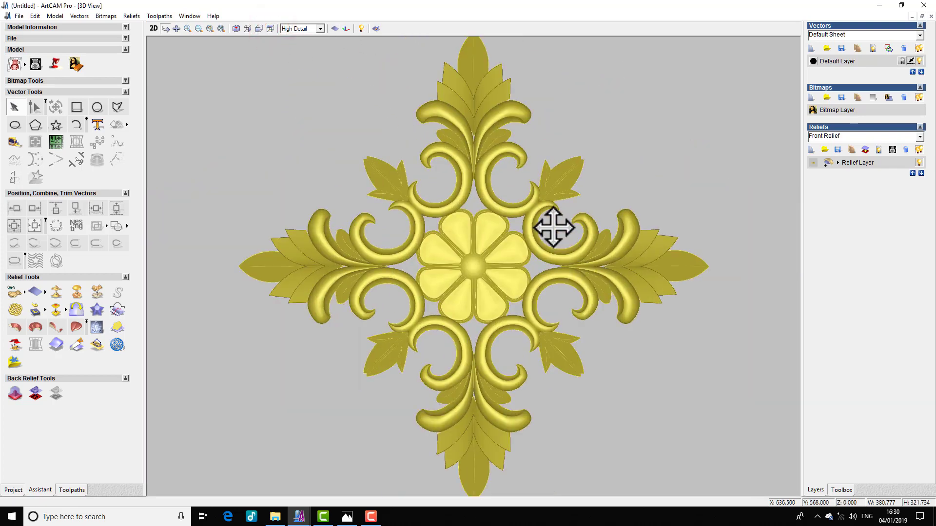
Step: Show the zero plane behind the ornament and inspect the relief against it at a slight tilt
scroll(547, 222, "up", 1)
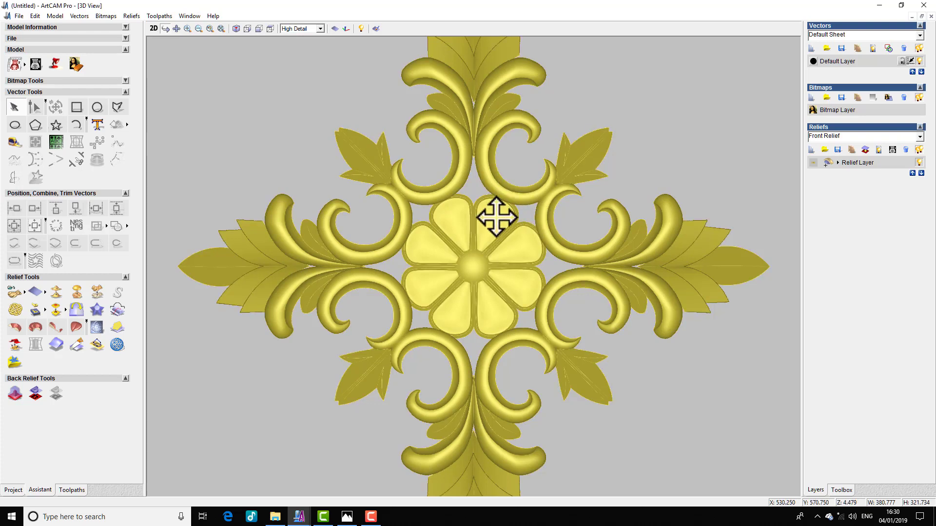
left_click(335, 28)
left_click_drag(528, 255, 502, 225)
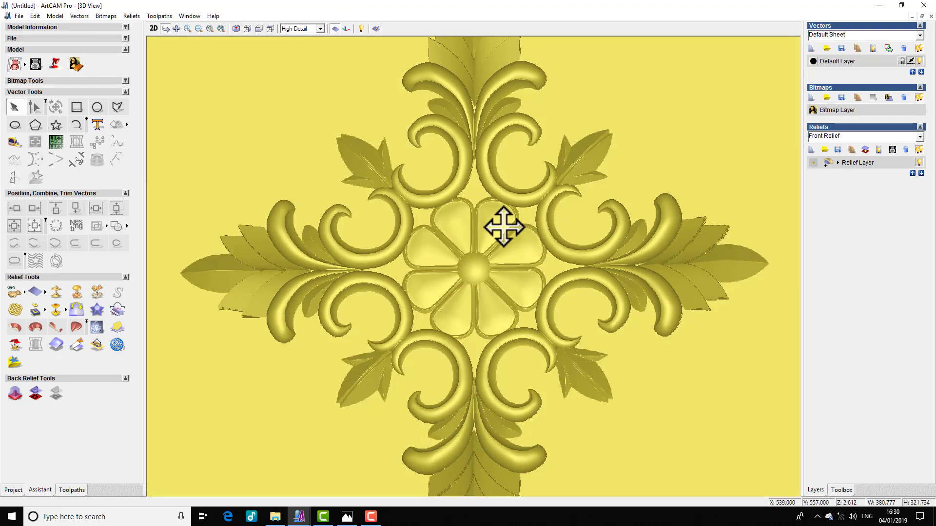